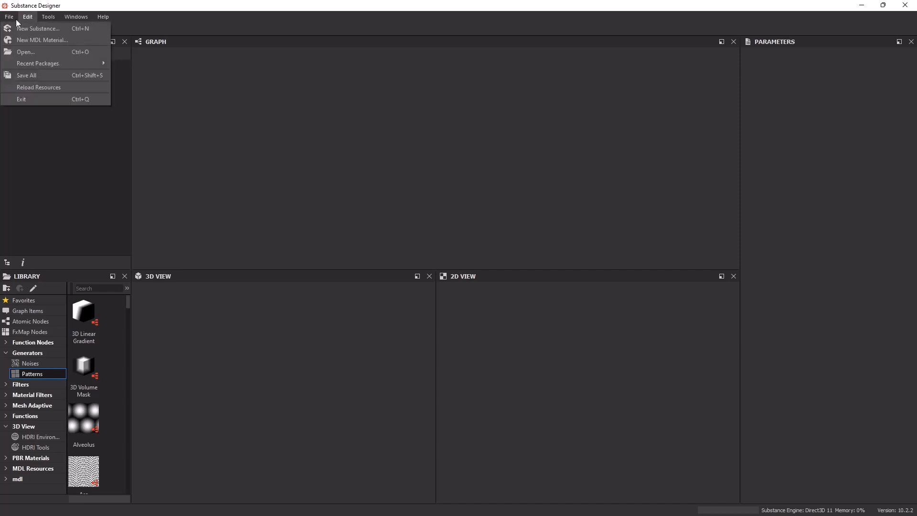
Create a new substance graph from the PBR (Metallic/Roughness) template.
left_click(17, 29)
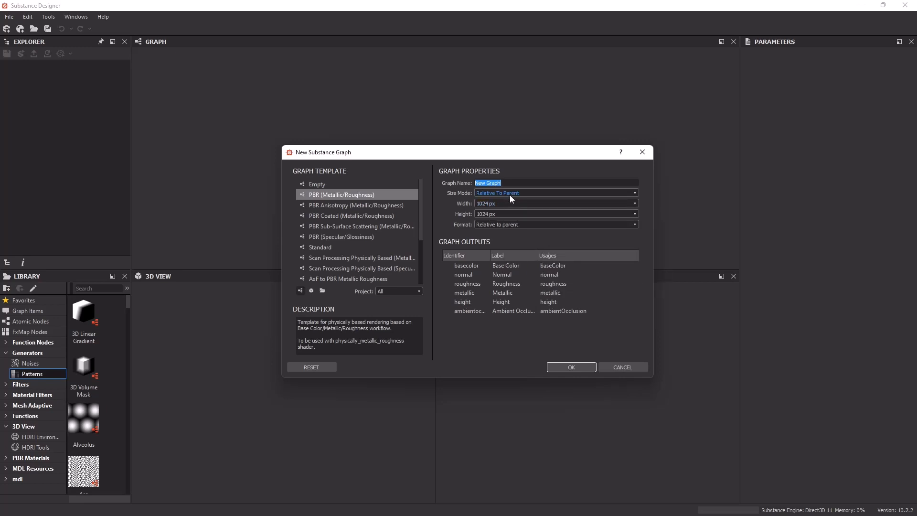
mouse_move(509, 195)
left_click(554, 366)
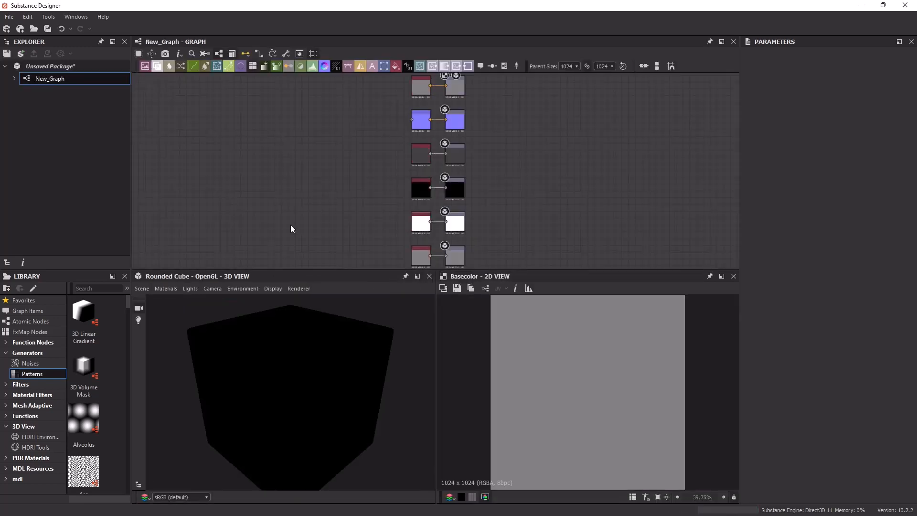
Examine the Uniform Color and Base Color nodes in the graph and the properties of each.
middle_click_drag(491, 116, 460, 174)
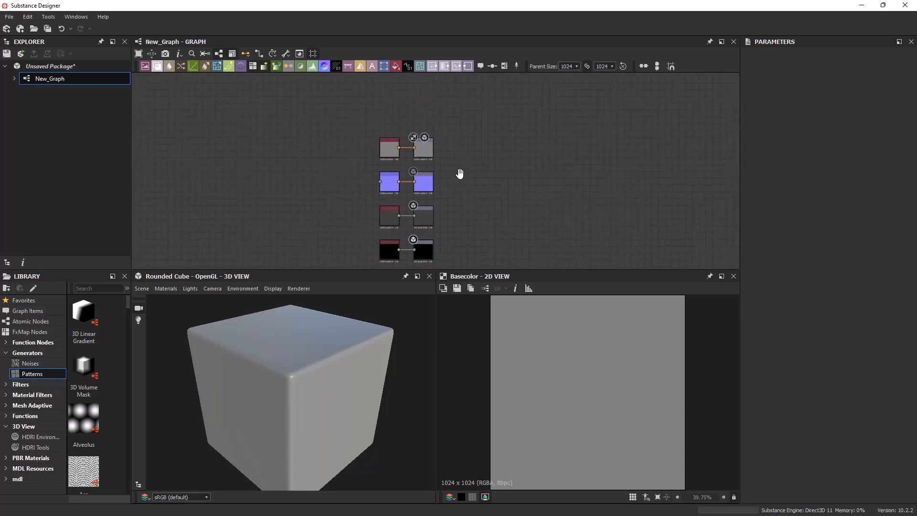
scroll(461, 175, "up", 1)
scroll(446, 149, "up", 4)
scroll(464, 166, "down", 1)
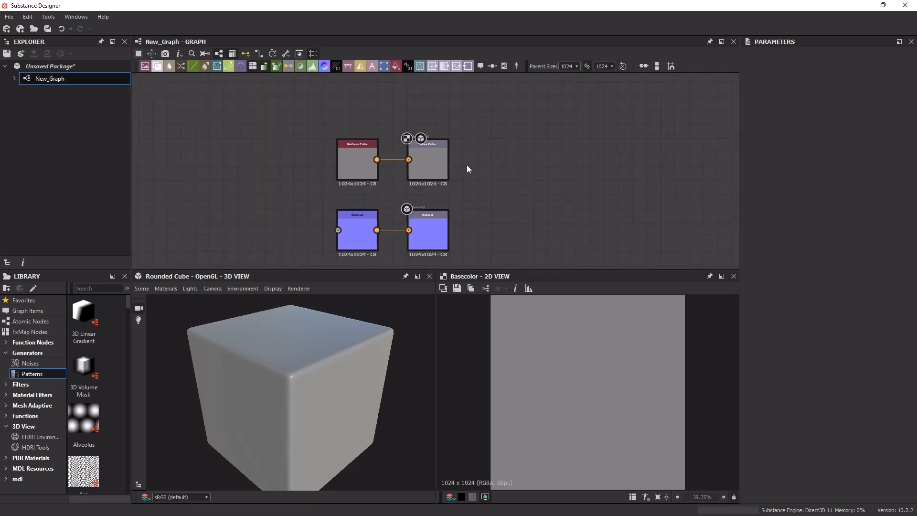
scroll(473, 161, "up", 1)
middle_click_drag(482, 160, 569, 196)
scroll(499, 182, "up", 4)
scroll(524, 164, "down", 1)
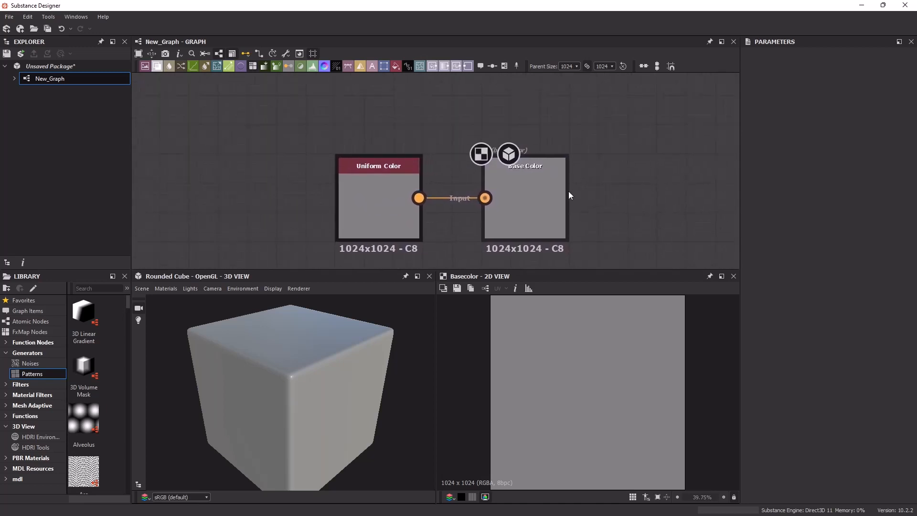
left_click(379, 197)
left_click(525, 208)
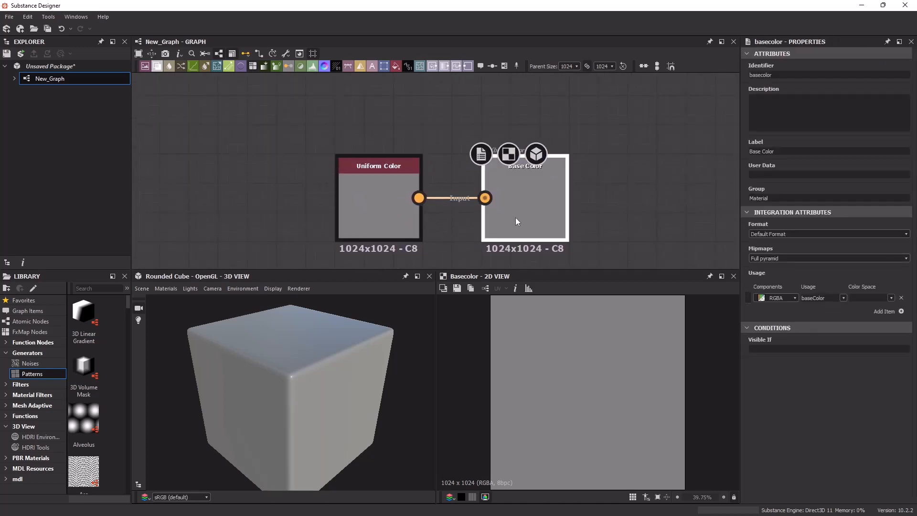
left_click(380, 197)
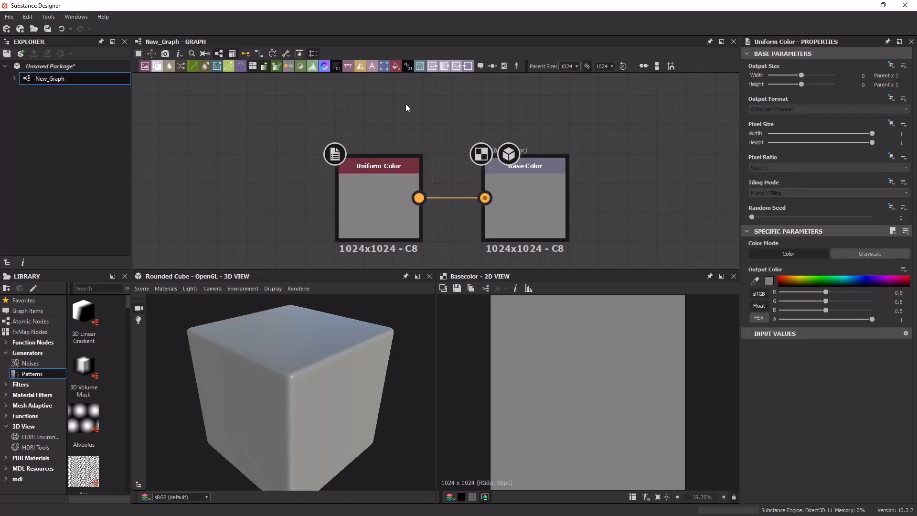
Add another Uniform Color node beside the existing one and delete it again.
left_click(396, 67)
left_click(283, 150)
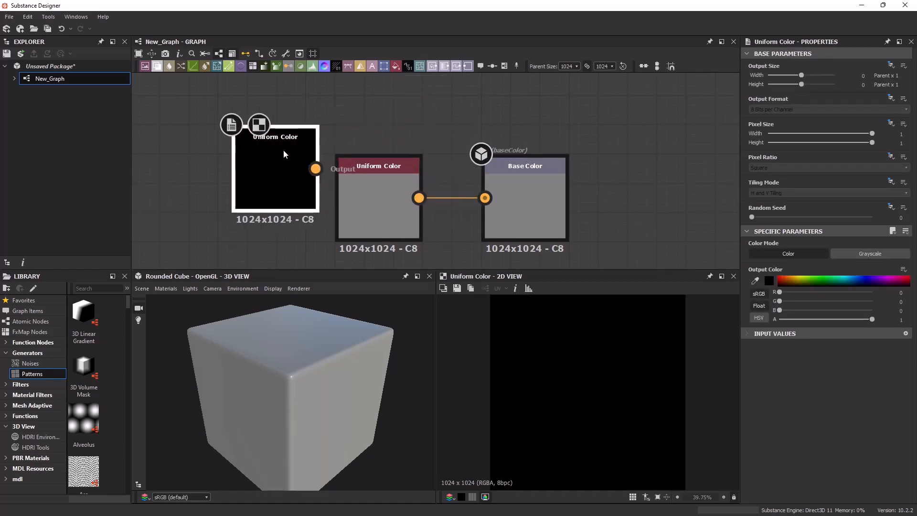
key("Delete")
Add an extra Output node near the Base Color output and delete it again.
left_click(537, 198)
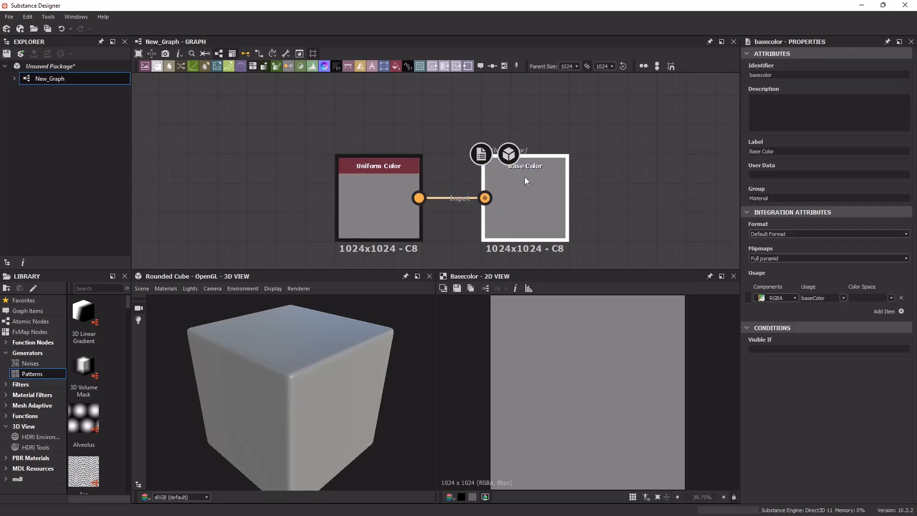
left_click(468, 66)
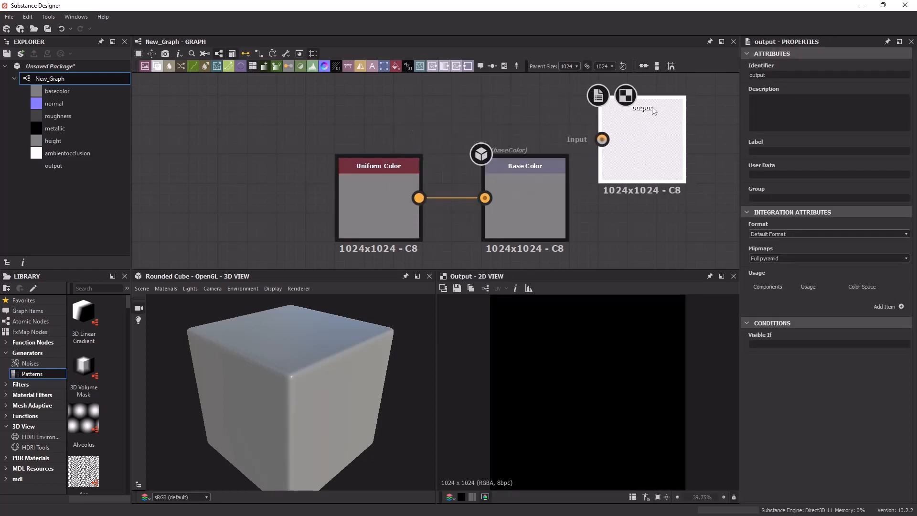
key("Delete")
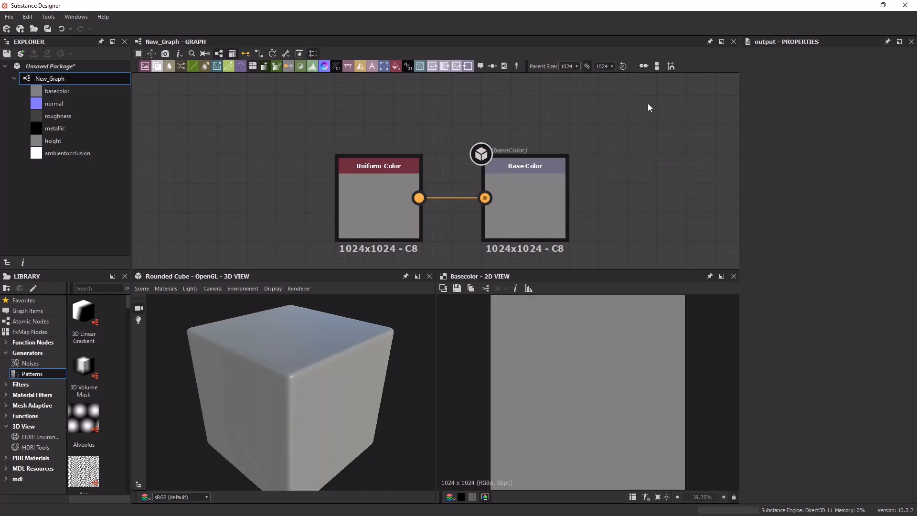
Examine the lists of node types that can be added to the graph.
right_click(533, 105)
mouse_move(575, 112)
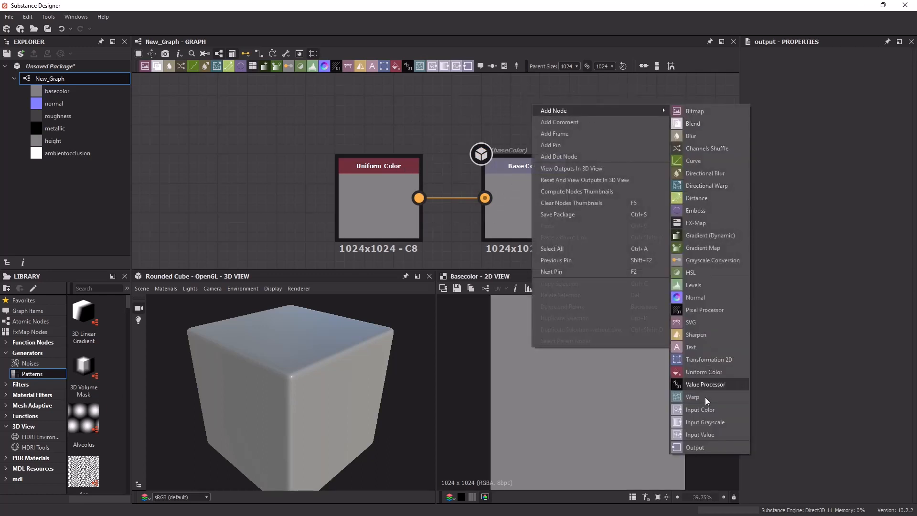
key("Escape")
key("space")
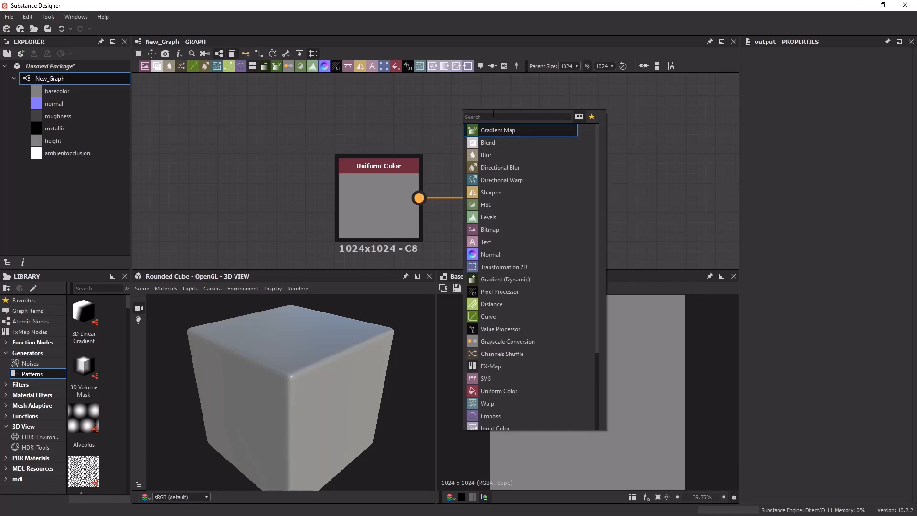
scroll(520, 308, "down", 3)
scroll(518, 282, "up", 3)
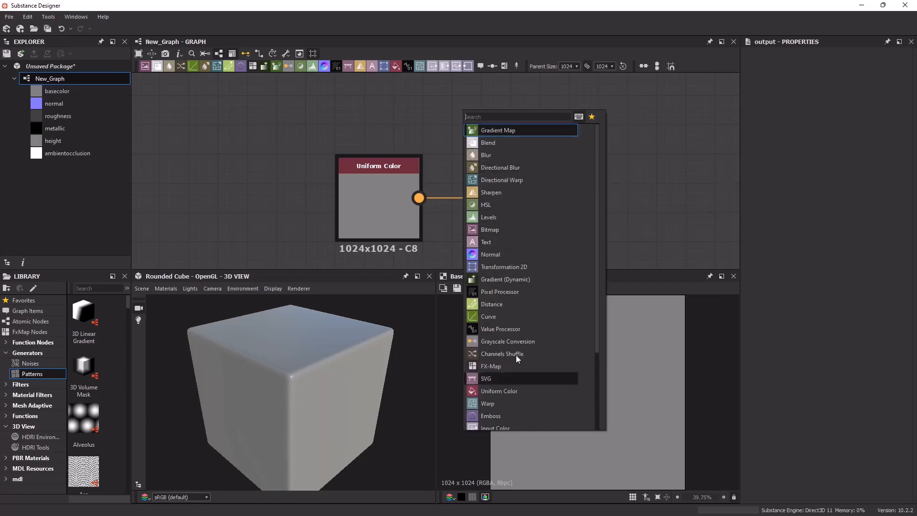
left_click(346, 113)
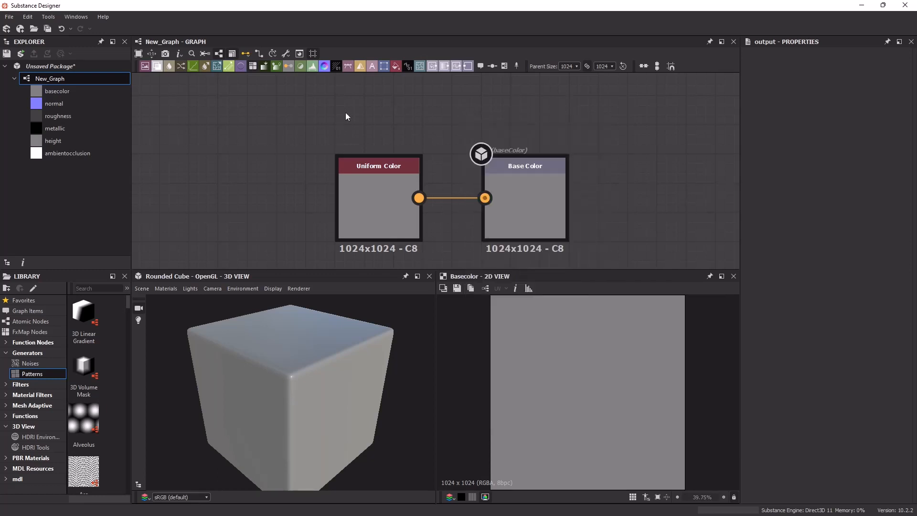
Inspect the Uniform Color node's output color in the Color Editor and the Base Color output's properties.
left_click(386, 181)
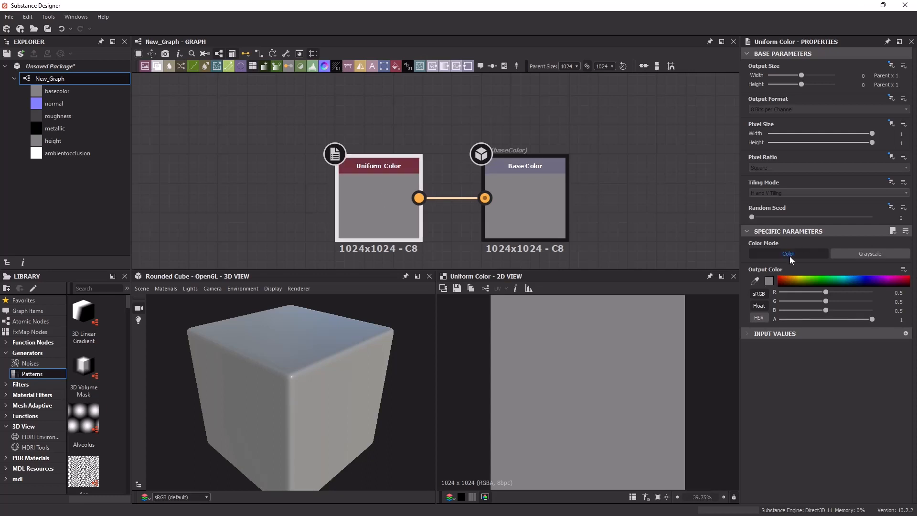
left_click(770, 282)
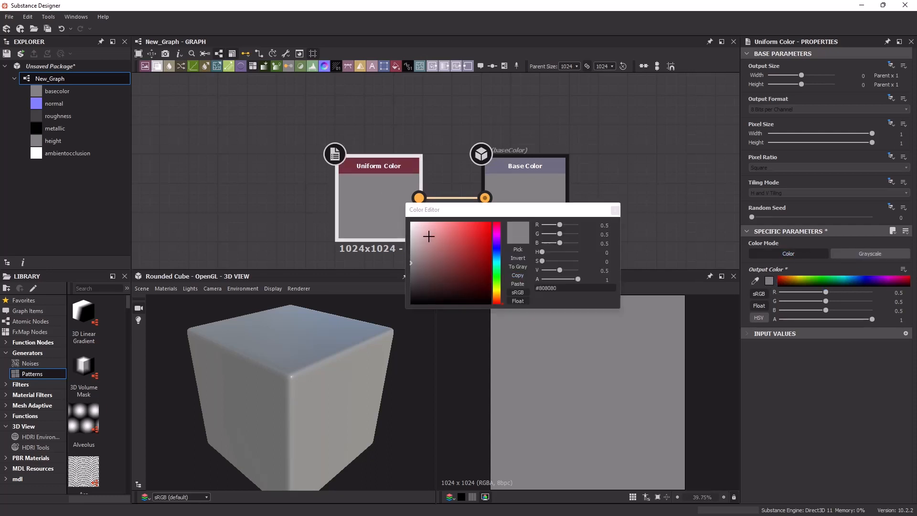
left_click(615, 211)
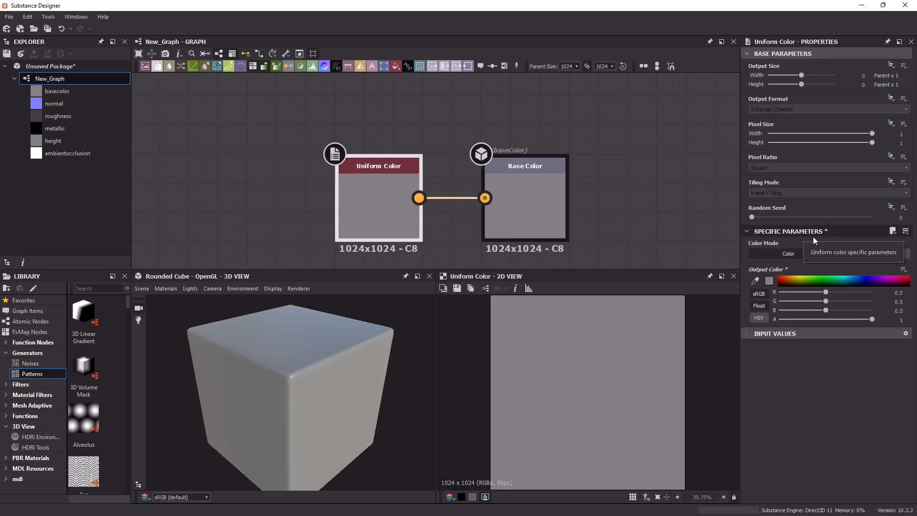
left_click(540, 194)
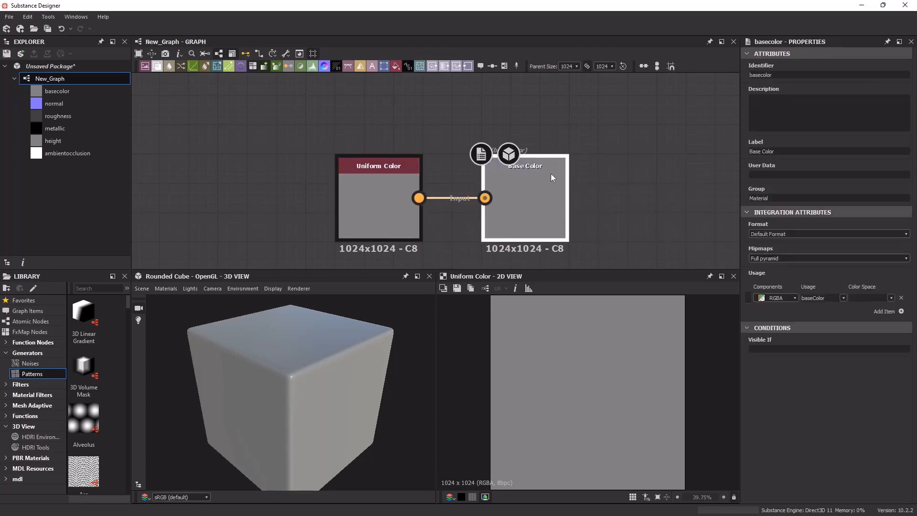
Add a new Output node beside the Base Color output.
middle_click_drag(644, 186, 537, 177)
left_click(548, 125)
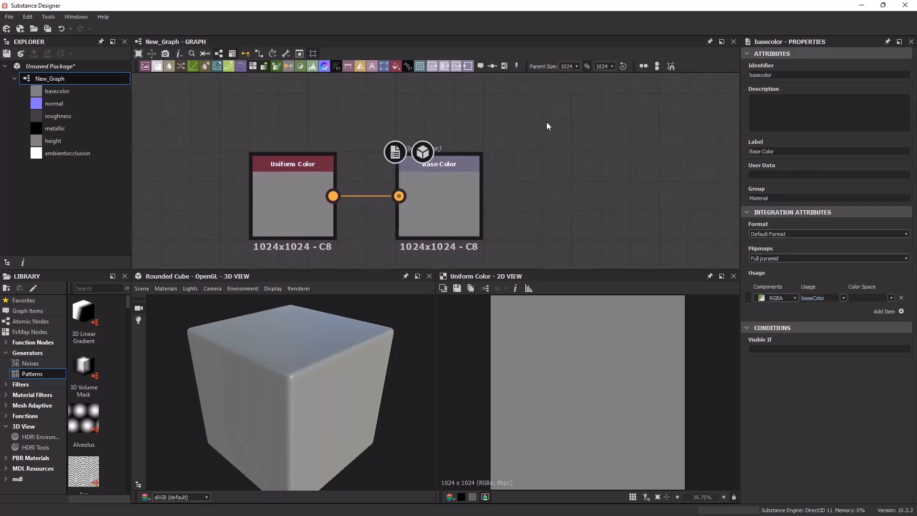
left_click(467, 66)
left_click_drag(421, 199, 543, 186)
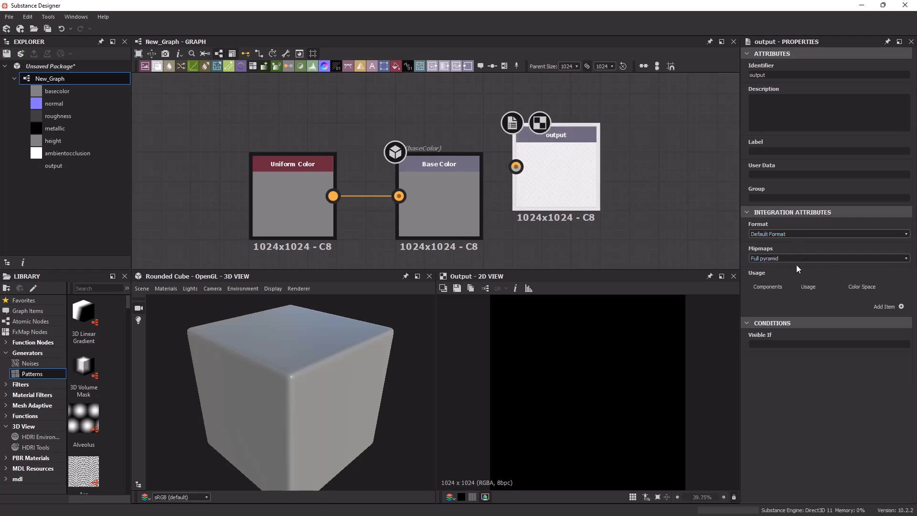
Add a usage item to the new output node and set its usage to emissive.
left_click(902, 306)
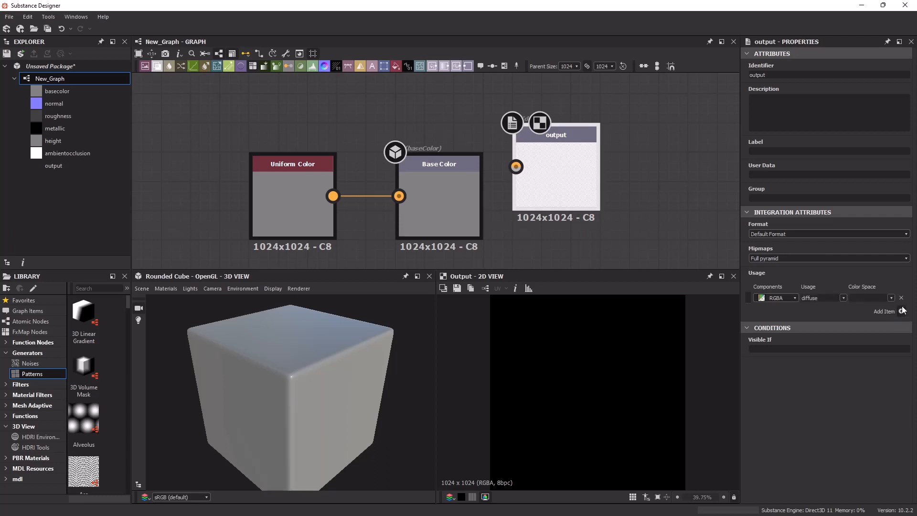
left_click(844, 297)
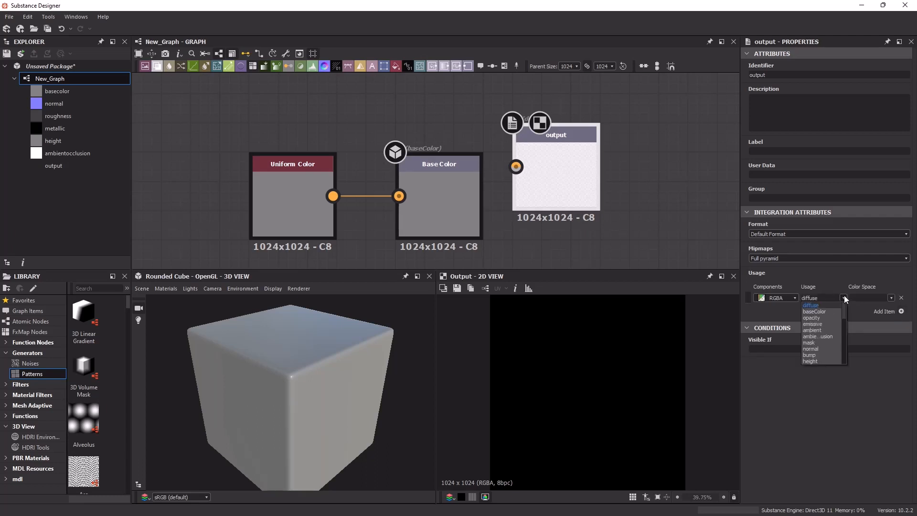
left_click(822, 325)
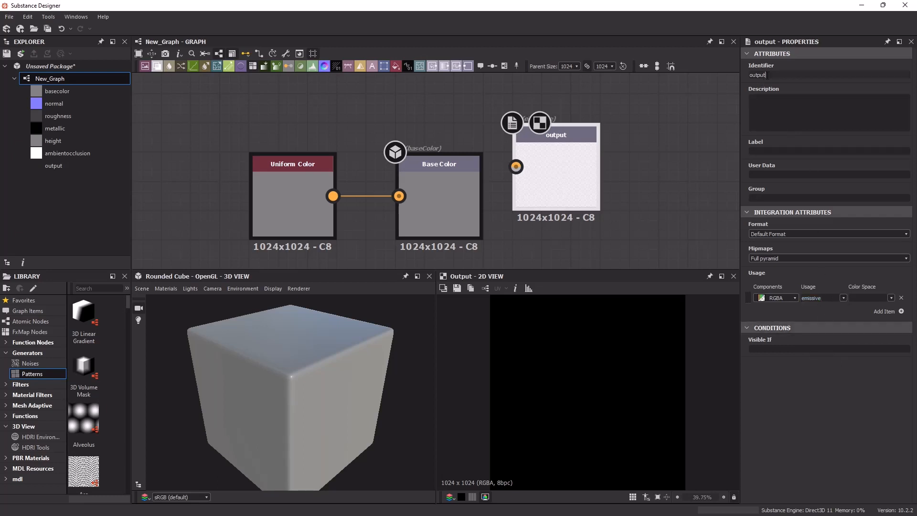
Set the new output node's identifier to emmesive1.
double_click(766, 75)
type("sa")
key("BackSpace")
key("BackSpace")
type("base")
key("ctrl+a")
type("emmesive1")
Set the new output node's label to Emissive.
left_click(791, 95)
left_click(781, 152)
type("Emessive")
key("BackSpace")
type("ssive")
key("Return")
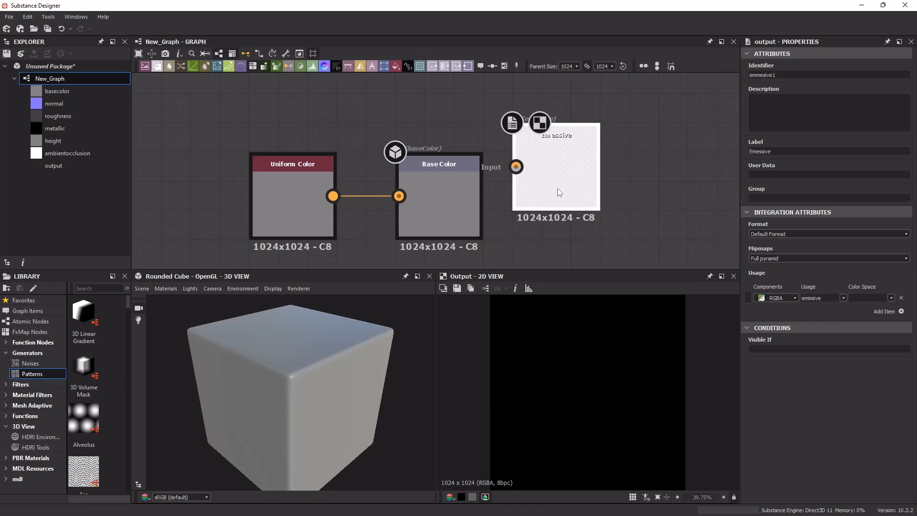
Reposition the Emissive output node and delete it from the graph.
left_click_drag(566, 189, 609, 201)
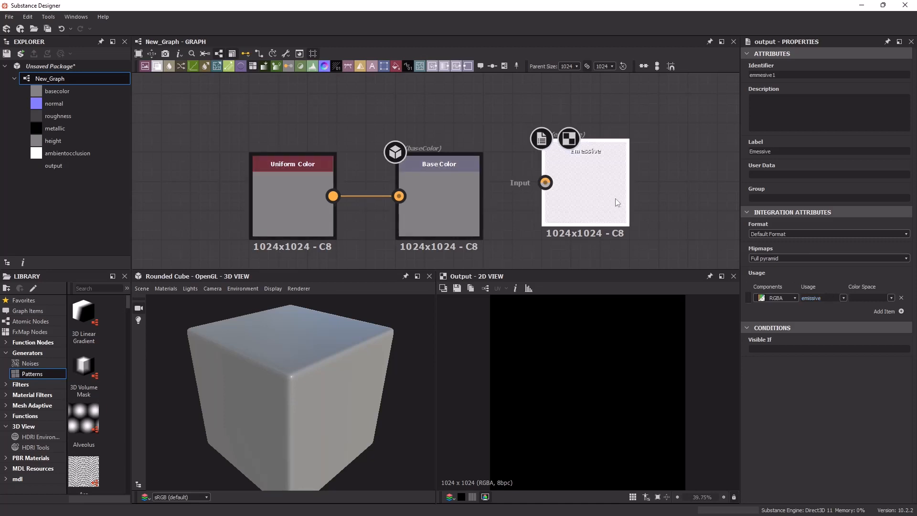
key("Delete")
Examine the Base Color, Normal, Roughness and Metallic node pairs, comparing their connector colors and C8 or L8 formats.
scroll(442, 186, "up", 3)
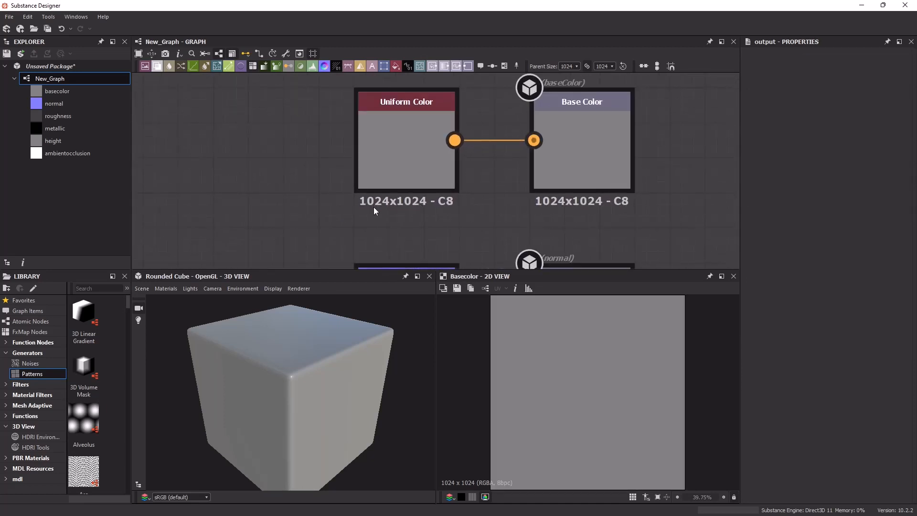
middle_click_drag(430, 210, 375, 216)
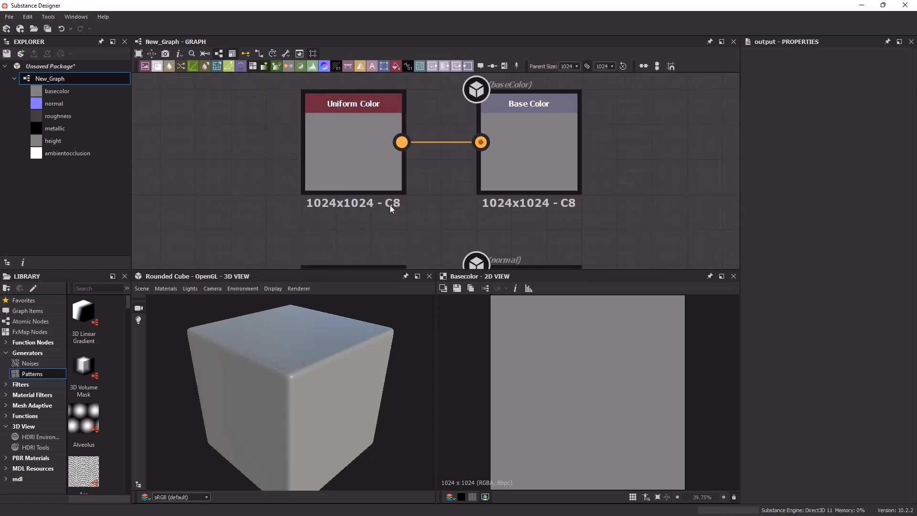
middle_click_drag(529, 206, 541, 91)
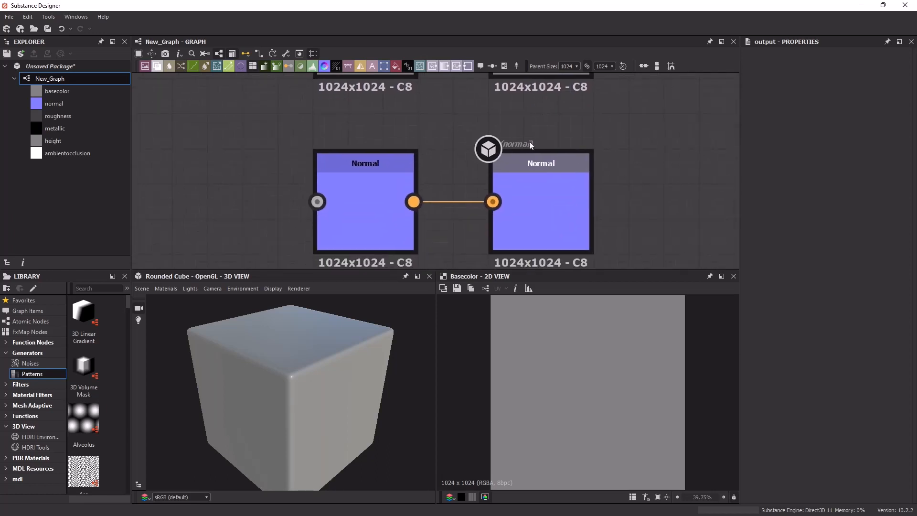
middle_click_drag(542, 266, 534, 128)
middle_click_drag(530, 224, 522, 96)
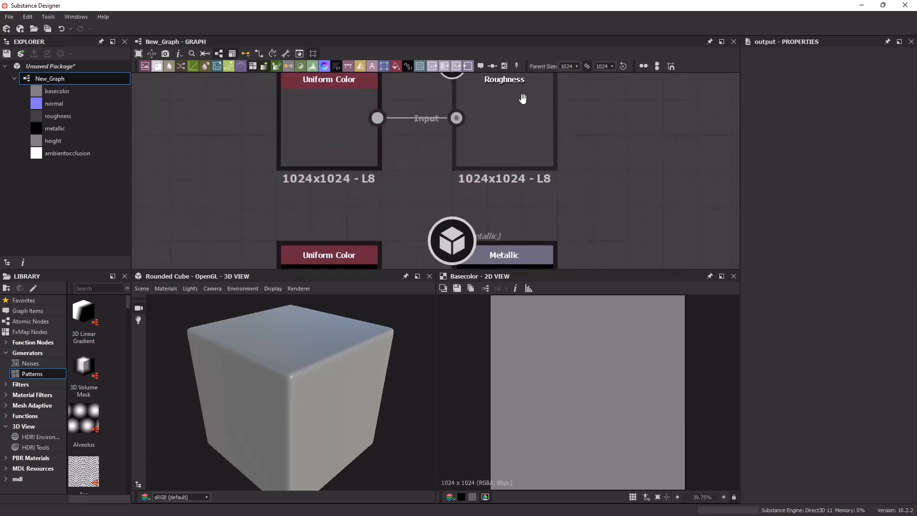
middle_click_drag(380, 187, 406, 200)
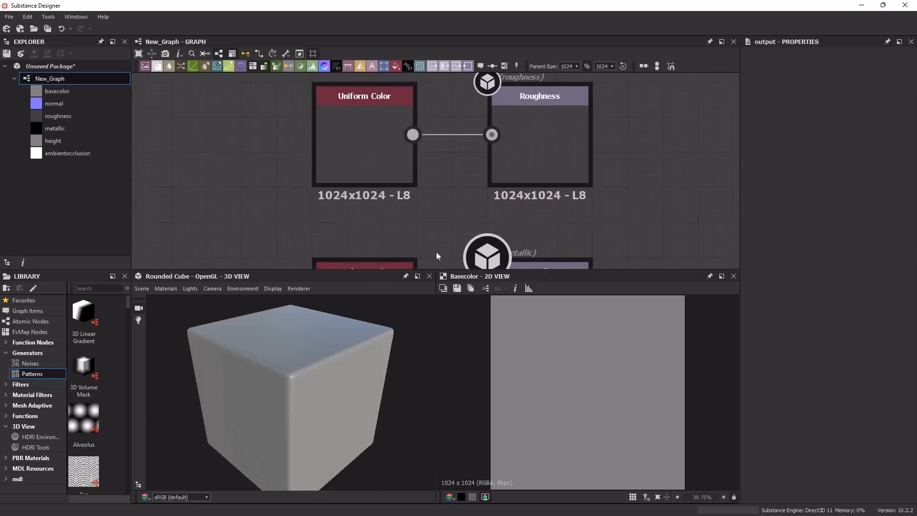
middle_click_drag(427, 125, 456, 238)
scroll(441, 158, "down", 3)
scroll(445, 177, "up", 3)
scroll(477, 189, "down", 2)
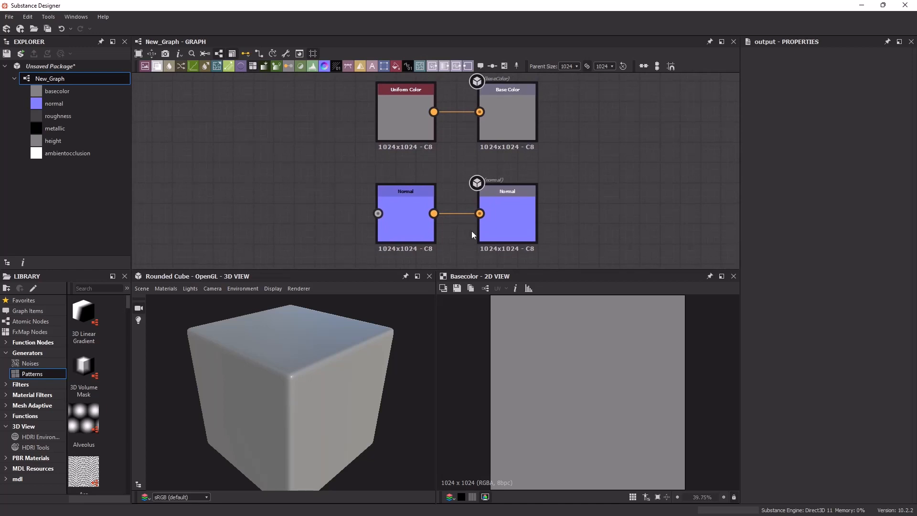
Add a second Normal node and place it just before the existing Normal node that feeds the Normal output.
middle_click_drag(448, 162, 471, 106)
double_click(413, 190)
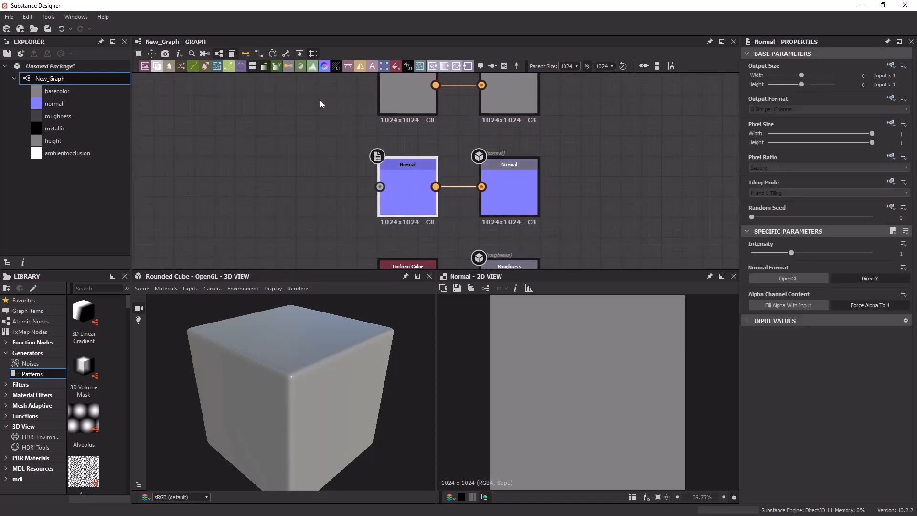
key("ctrl+d")
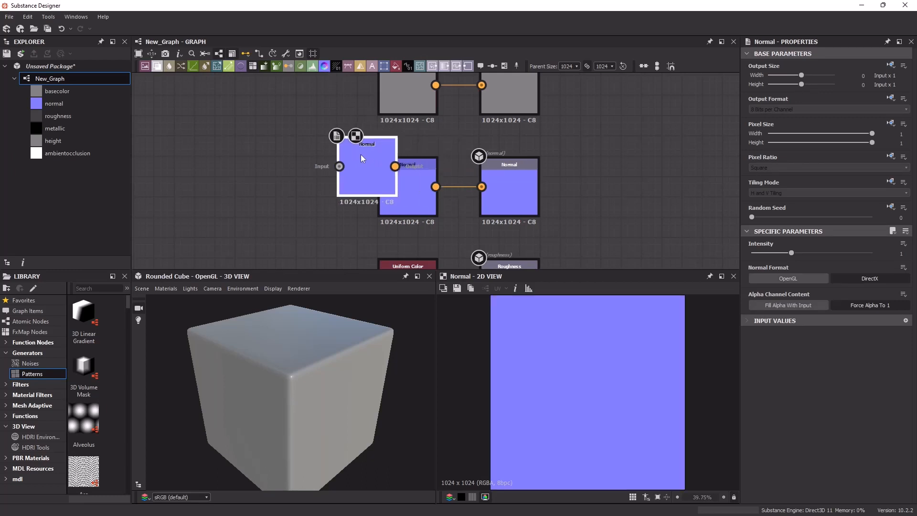
left_click_drag(362, 158, 333, 168)
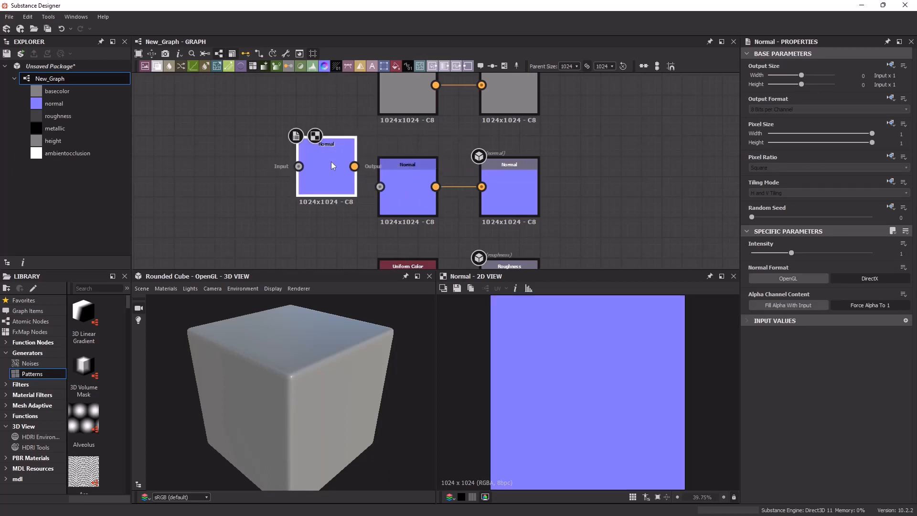
Delete the unconnected Normal node and inspect the Roughness output node and the Uniform Color node feeding it.
key("Delete")
scroll(597, 174, "down", 5)
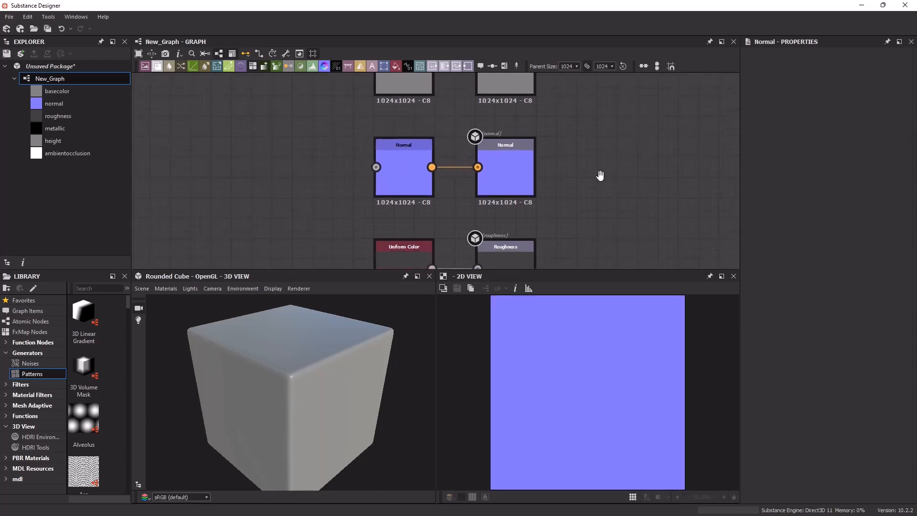
double_click(495, 190)
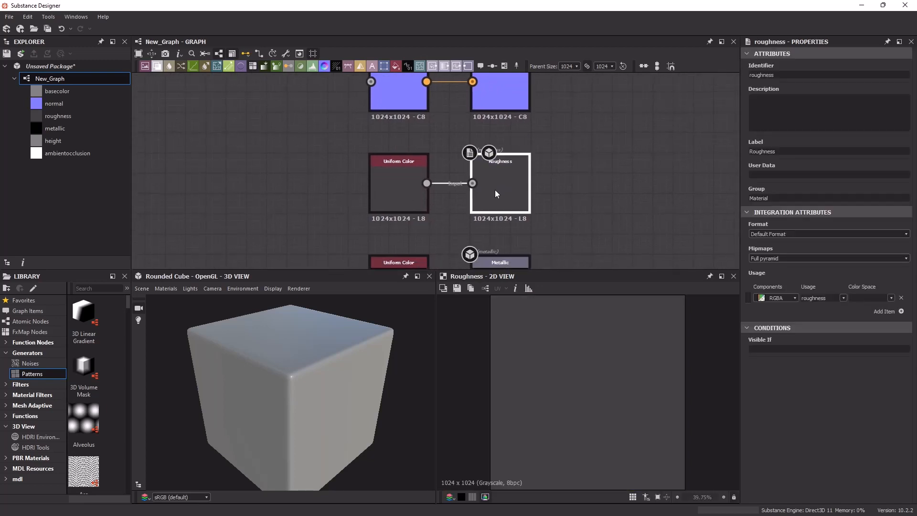
left_click(397, 196)
middle_click_drag(555, 216, 575, 179)
left_click(522, 160)
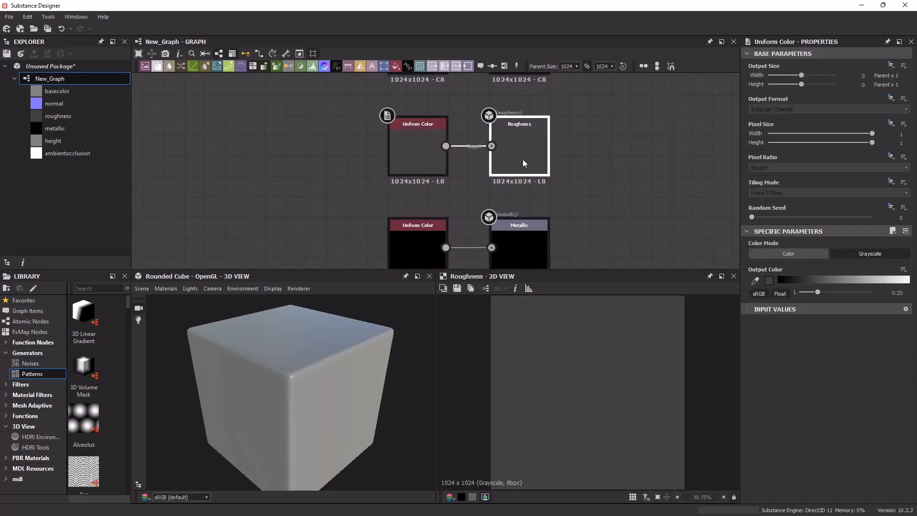
Assign the Roughness output to the cube's Roughness channel in the 3D preview.
mouse_move(286, 378)
left_mouse_down()
mouse_move(293, 371)
mouse_move(286, 378)
left_mouse_up()
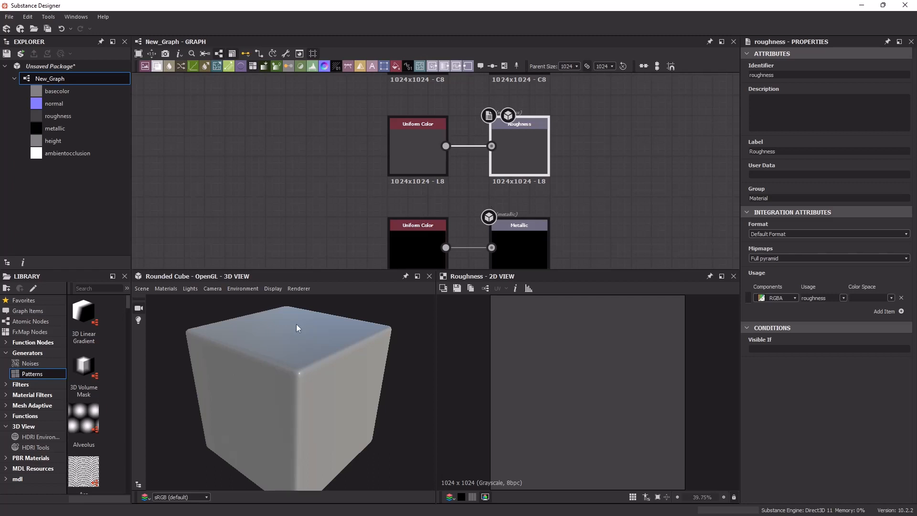
left_click_drag(514, 164, 314, 354)
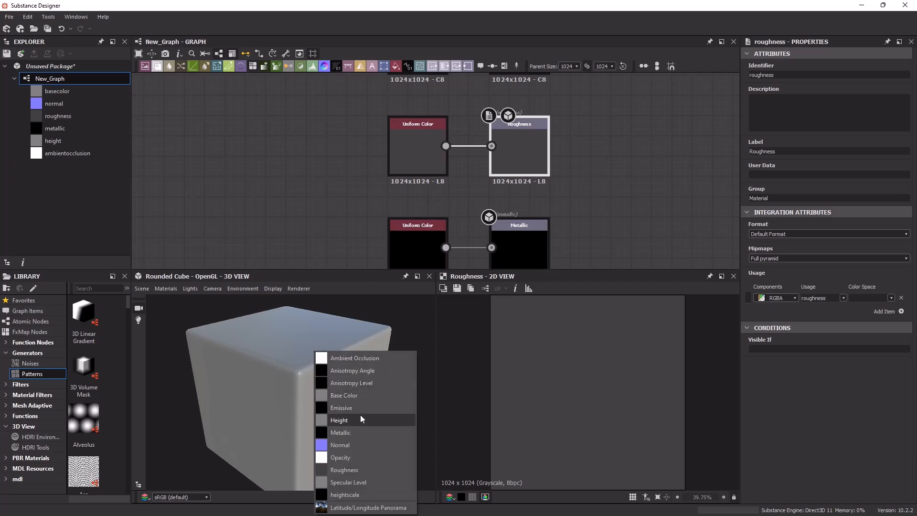
left_click(364, 470)
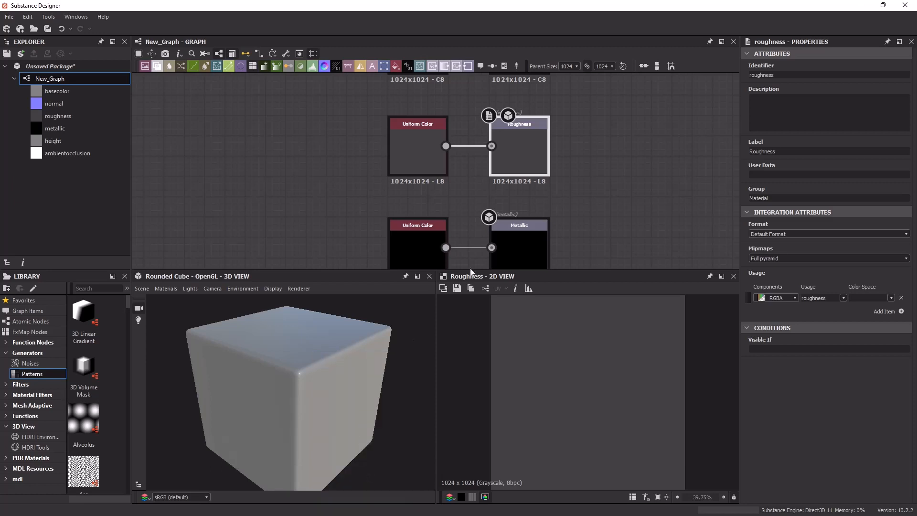
Set the output color of the Uniform Color node feeding Roughness to 0.
scroll(540, 163, "up", 1)
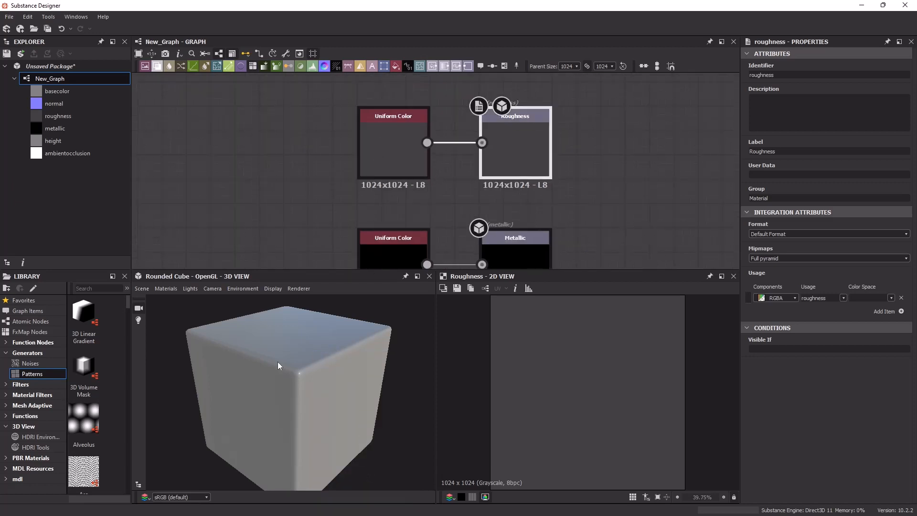
left_click_drag(277, 362, 269, 370)
scroll(530, 144, "up", 1)
middle_click_drag(395, 157, 408, 188)
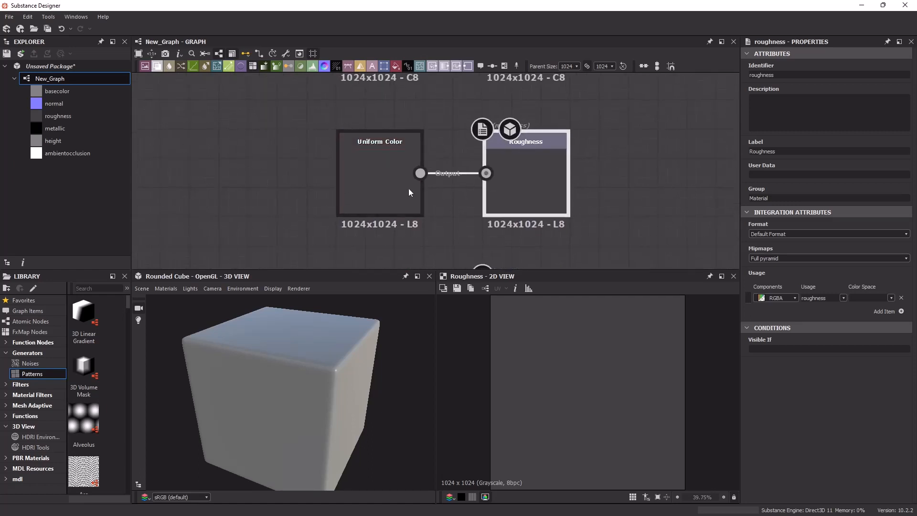
left_click(409, 188)
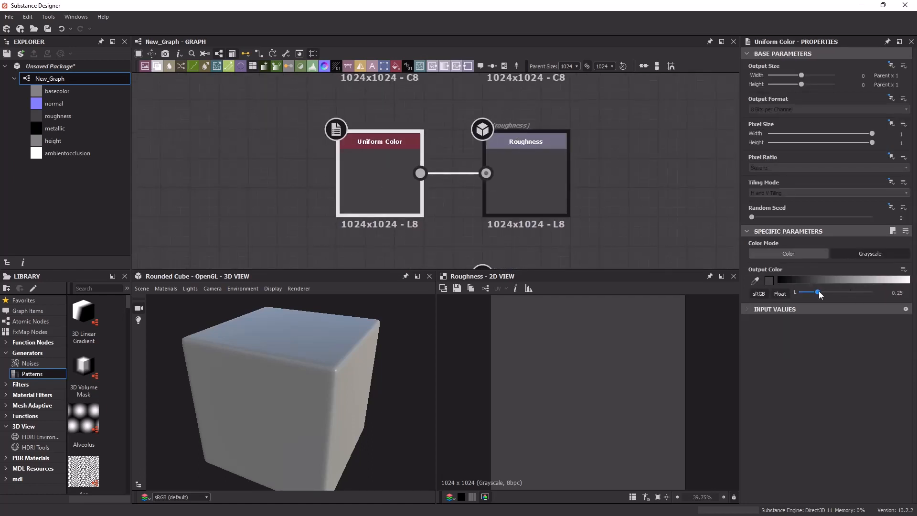
left_click_drag(819, 294, 791, 293)
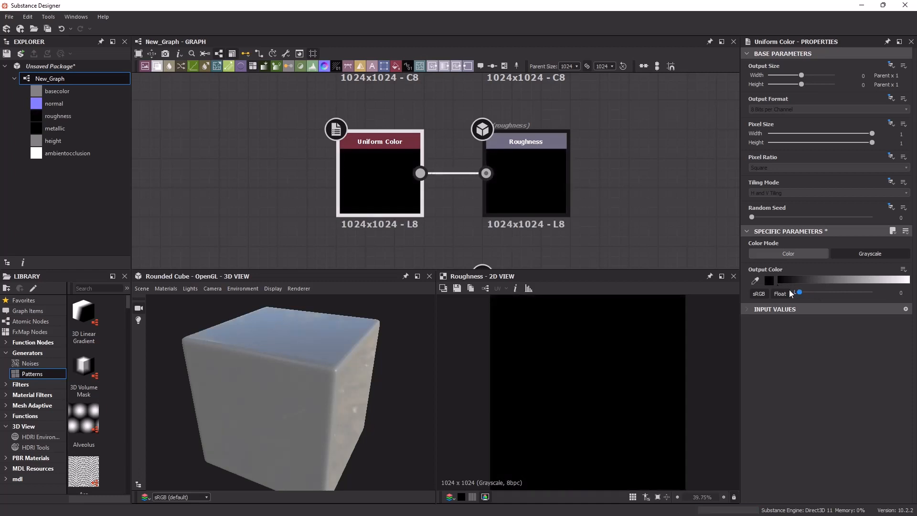
Check the reflections on the 3D cube and set the Roughness Uniform Color's output value to 0.17.
left_click_drag(433, 362, 356, 374)
scroll(356, 371, "up", 2)
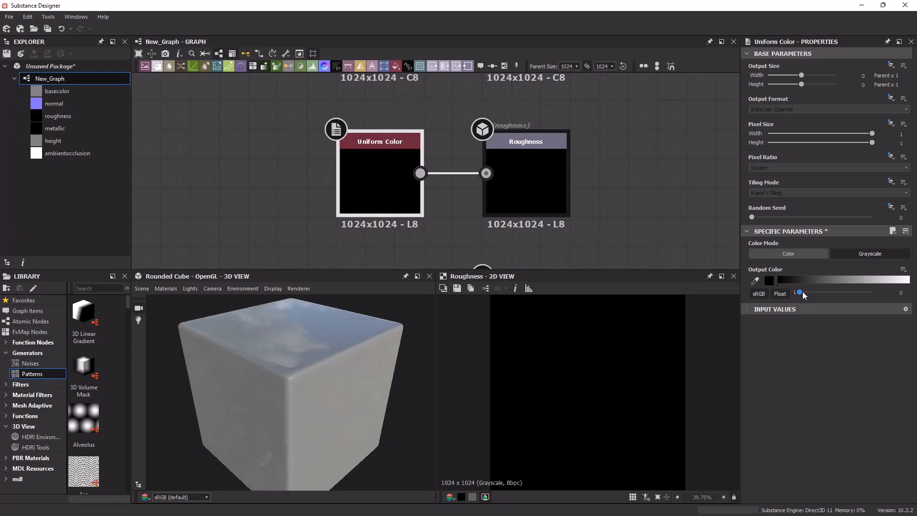
mouse_move(803, 291)
left_mouse_down()
mouse_move(821, 291)
mouse_move(812, 292)
left_mouse_up()
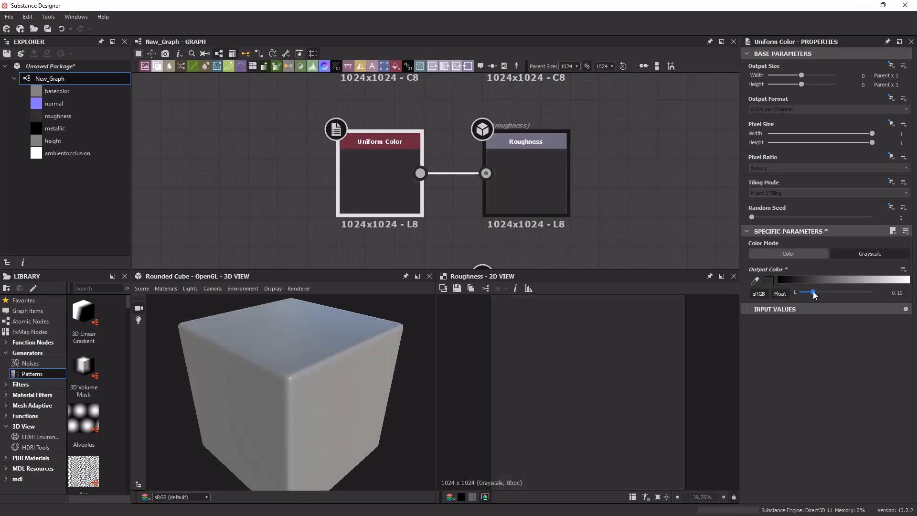
scroll(567, 176, "down", 2)
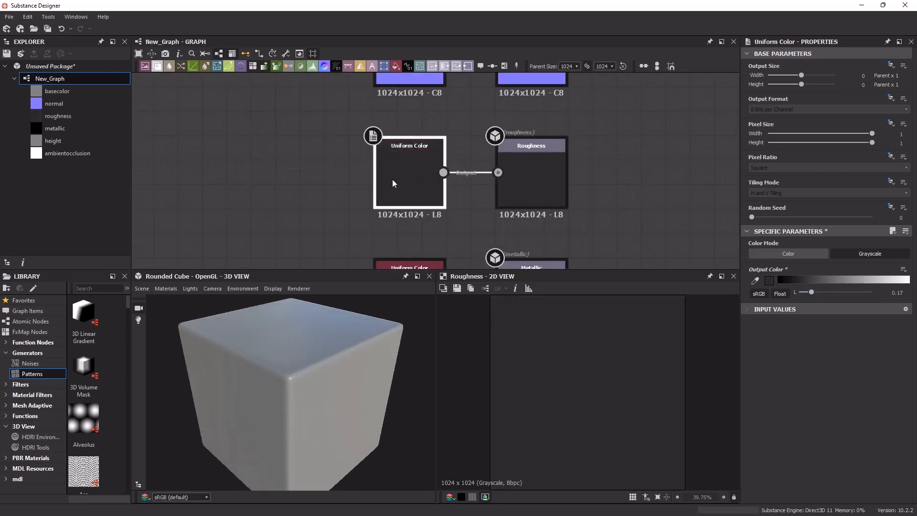
Try higher output values on the Uniform Color node feeding Metallic and return it to 0.
left_click(610, 202)
scroll(611, 159, "down", 3)
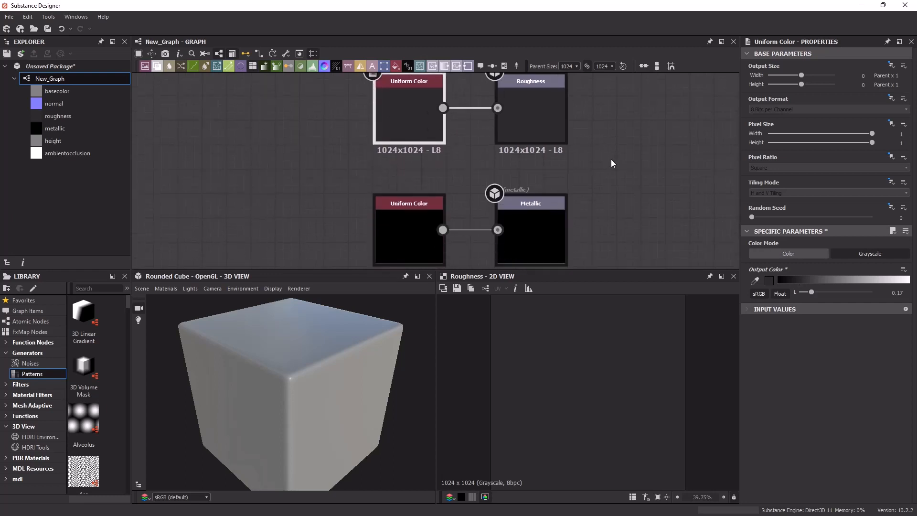
middle_click_drag(576, 183, 591, 182)
left_click(537, 172)
left_click(397, 179)
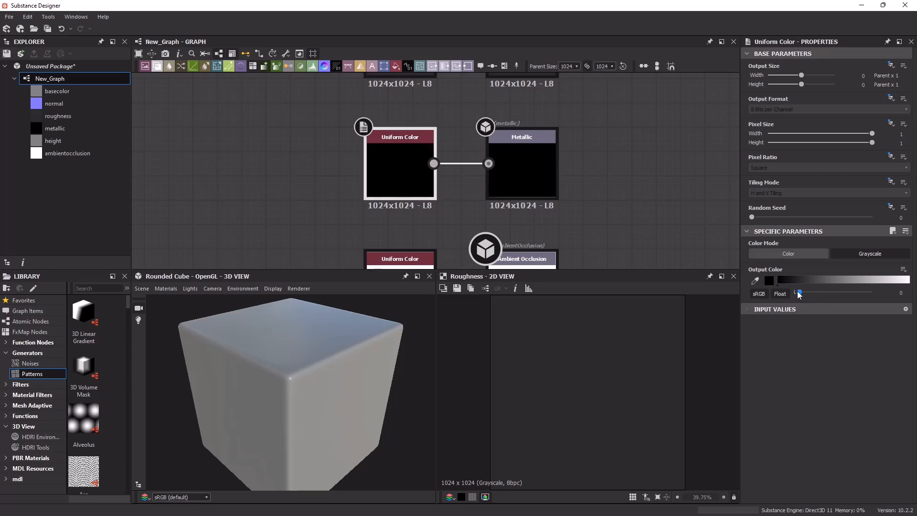
mouse_move(799, 293)
left_mouse_down()
mouse_move(872, 292)
mouse_move(800, 292)
left_mouse_up()
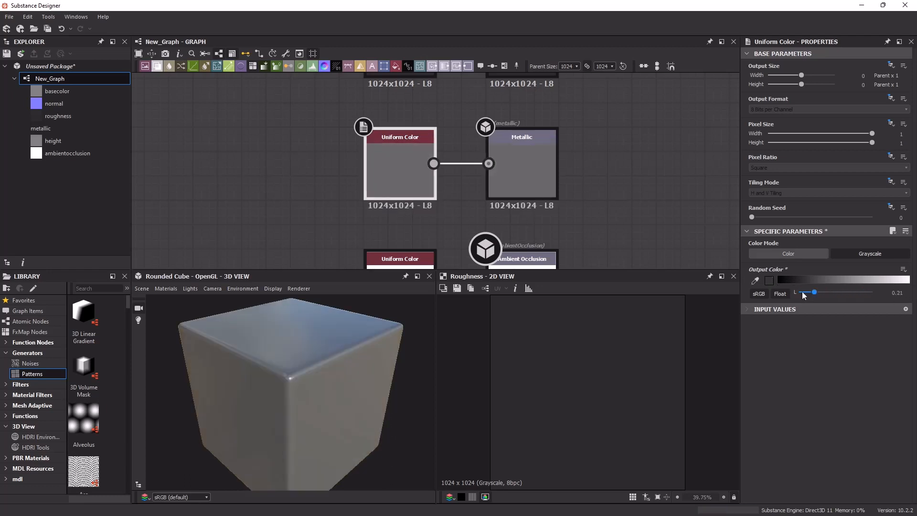
Examine the Ambient Occlusion and Height node pairs and the output values of their Uniform Color nodes.
middle_click_drag(583, 207, 581, 129)
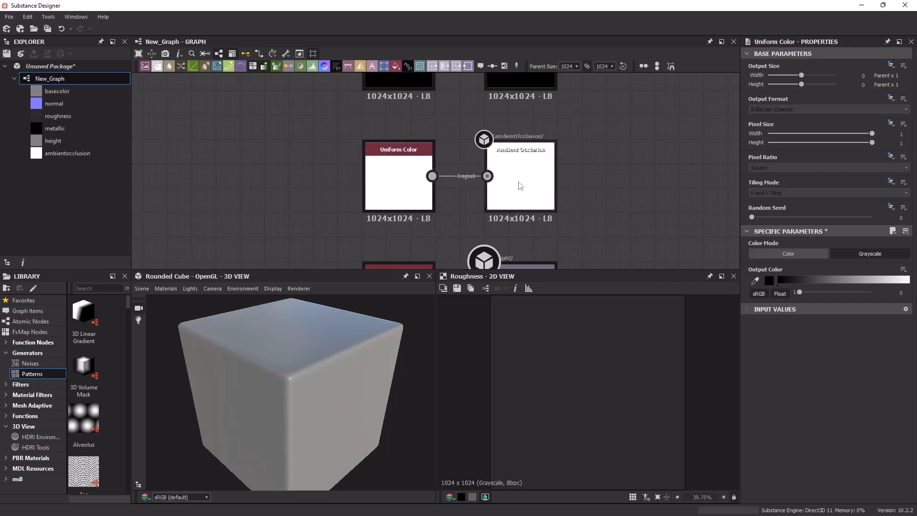
left_click(395, 180)
middle_click_drag(518, 215, 532, 107)
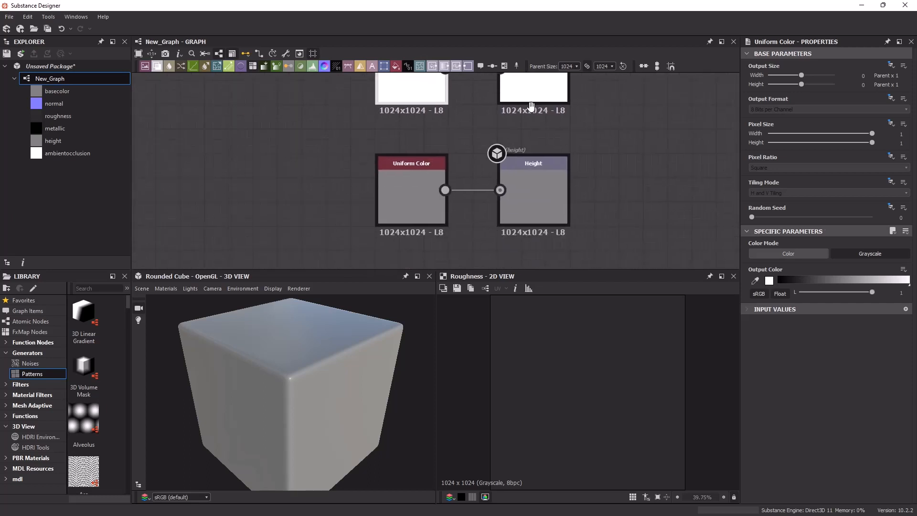
scroll(557, 159, "up", 2)
left_click(528, 181)
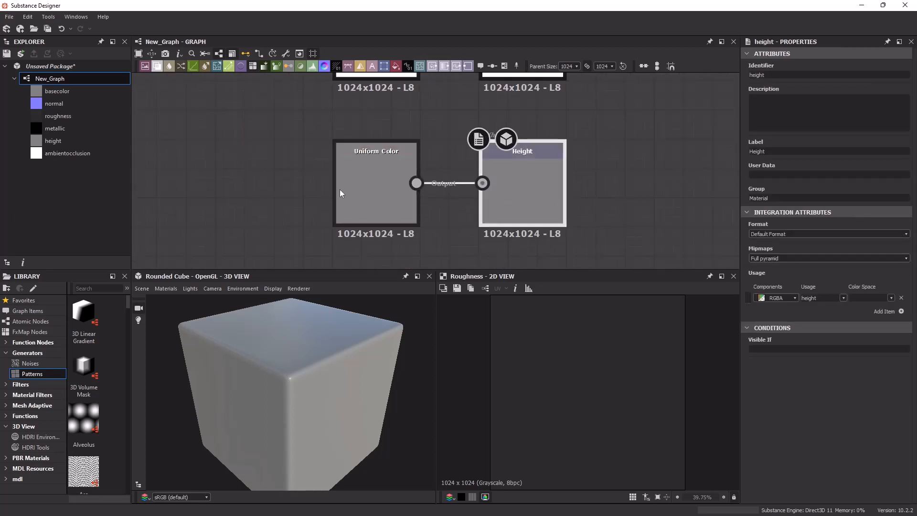
left_click(339, 189)
Move the Normal node farther away from its Normal output and display it in the 2D view.
middle_click_drag(597, 196, 605, 147)
scroll(580, 186, "down", 3)
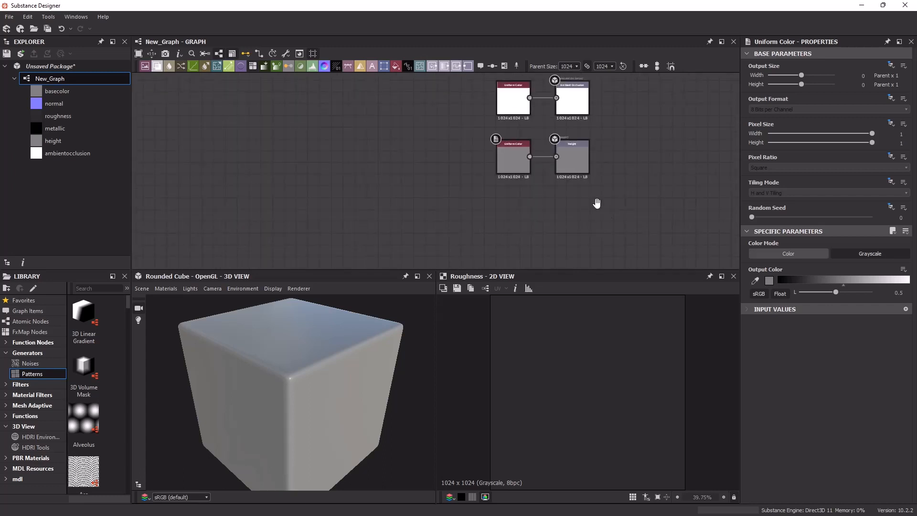
middle_click_drag(597, 203, 541, 172)
middle_click_drag(524, 114, 532, 239)
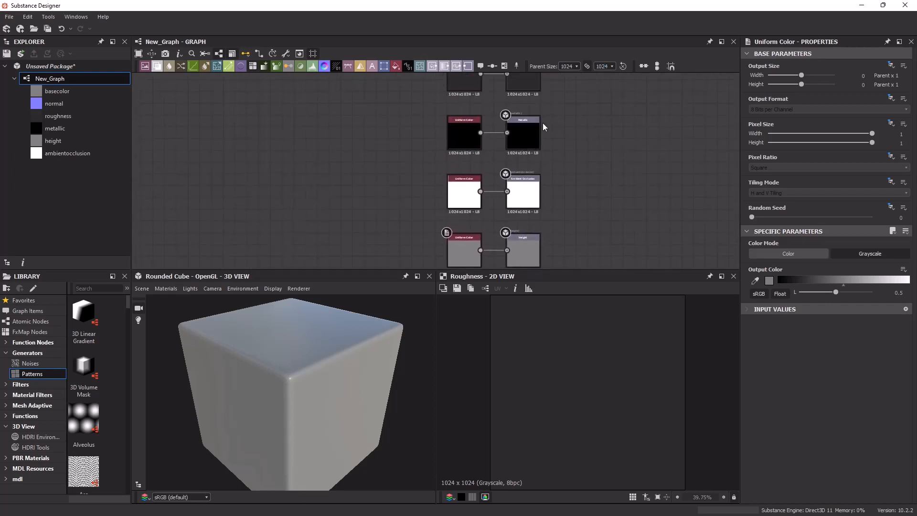
middle_click_drag(560, 86, 569, 239)
scroll(563, 131, "down", 2)
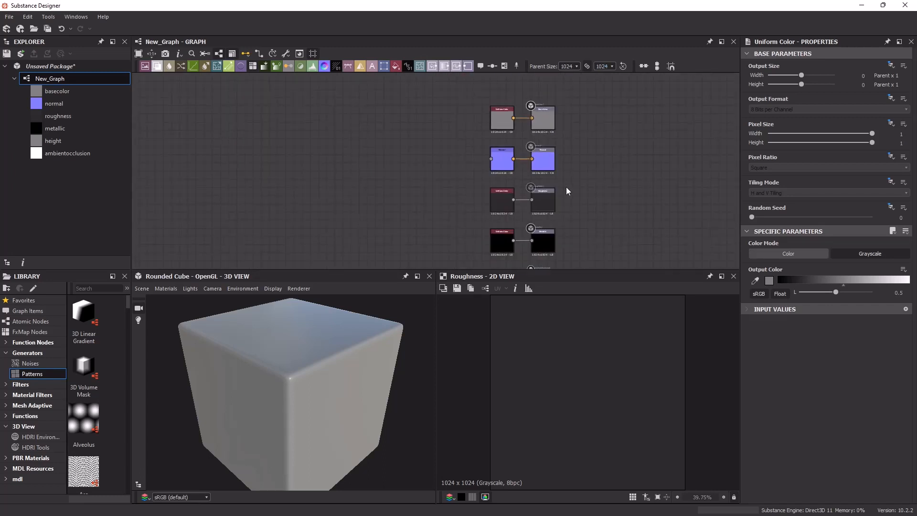
scroll(573, 181, "down", 2)
scroll(598, 168, "down", 1)
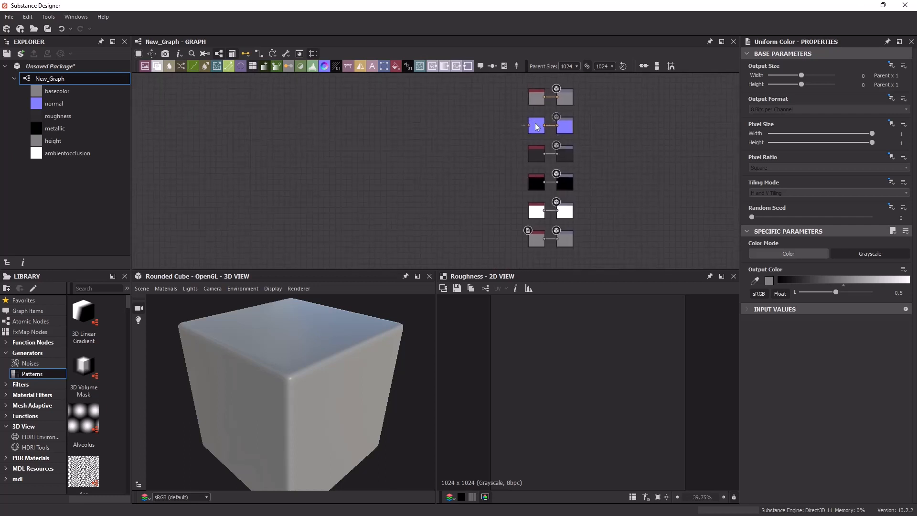
left_click_drag(538, 127, 488, 132)
double_click(488, 132)
Delete the Uniform Color nodes feeding the Ambient Occlusion and Height outputs.
scroll(574, 230, "up", 3)
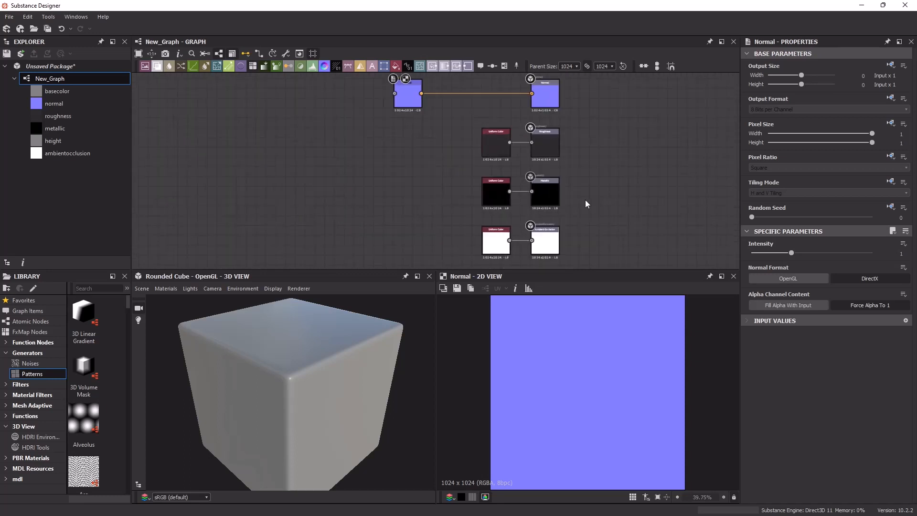
left_click(502, 193)
key("Delete")
left_click(509, 227)
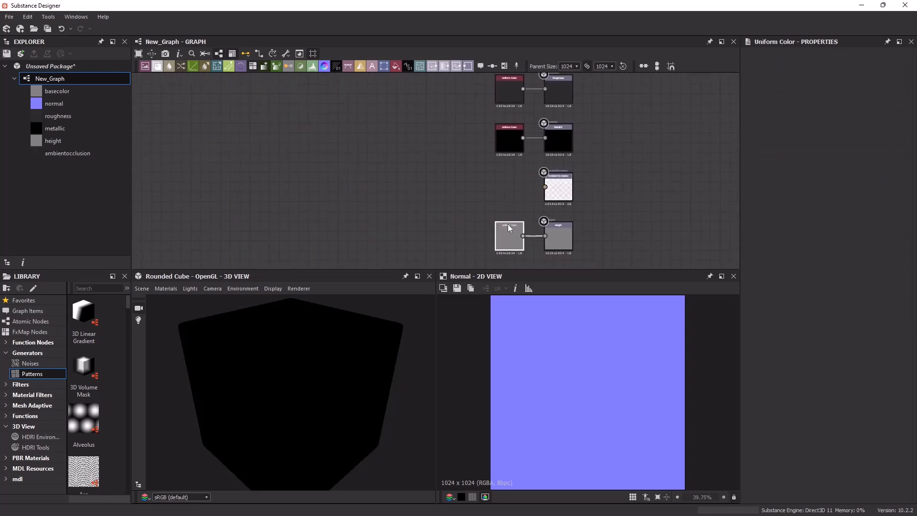
key("Delete")
Add a Dot Node connected to the input of the Height output.
scroll(521, 173, "down", 2)
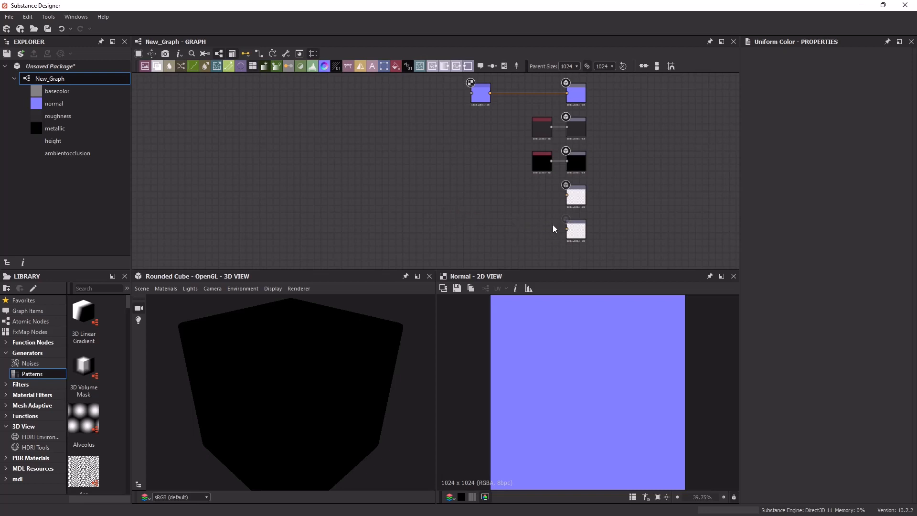
left_click(571, 230)
left_click_drag(565, 232, 449, 215)
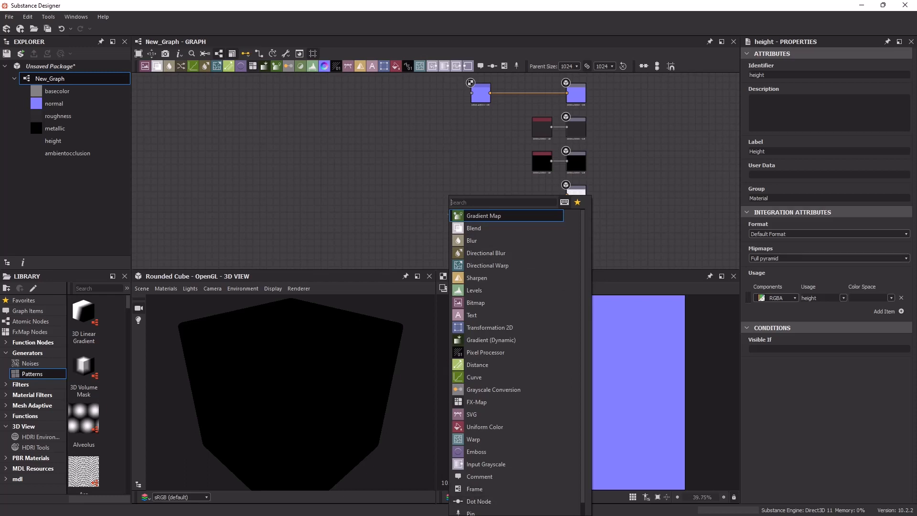
scroll(476, 472, "down", 1)
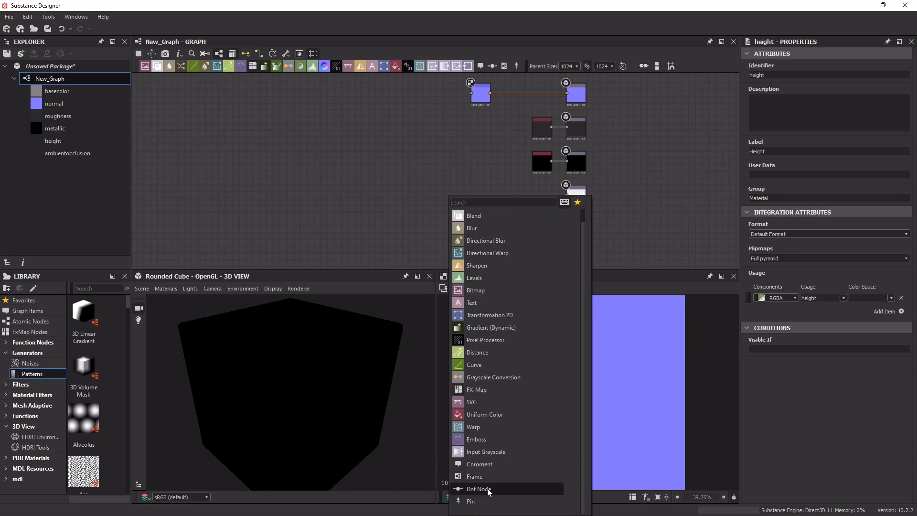
left_click(486, 489)
Reposition the dot node at the start of the Height connection and display it in the 2D view.
mouse_move(435, 215)
left_mouse_down()
mouse_move(437, 225)
mouse_move(444, 217)
left_mouse_up()
scroll(458, 214, "up", 5)
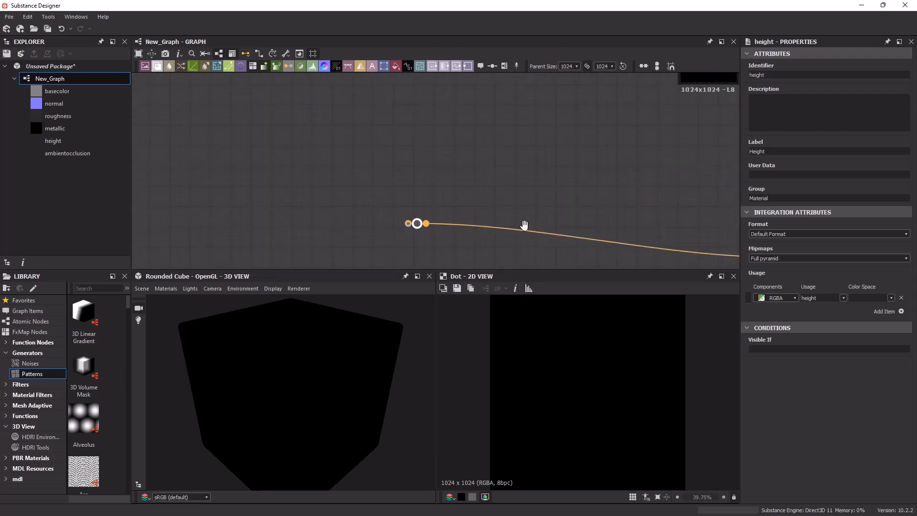
middle_click_drag(526, 225, 458, 176)
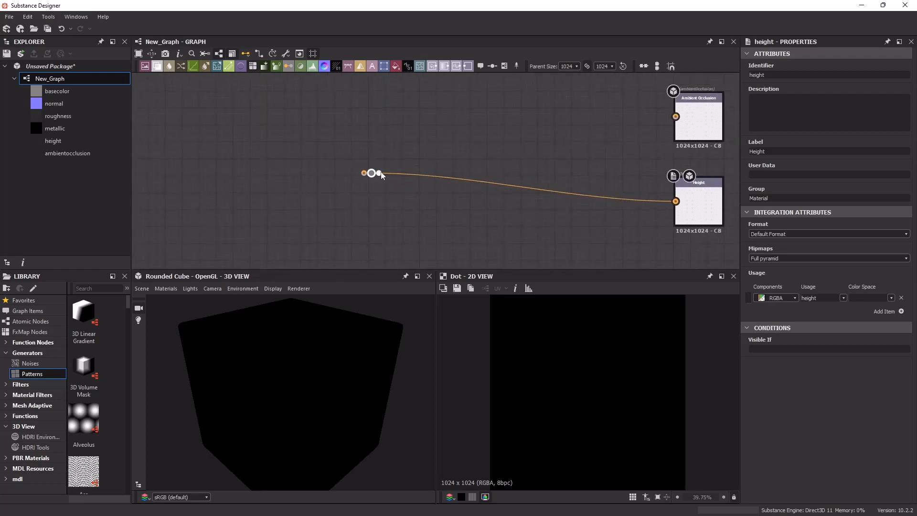
left_click_drag(372, 176, 372, 183)
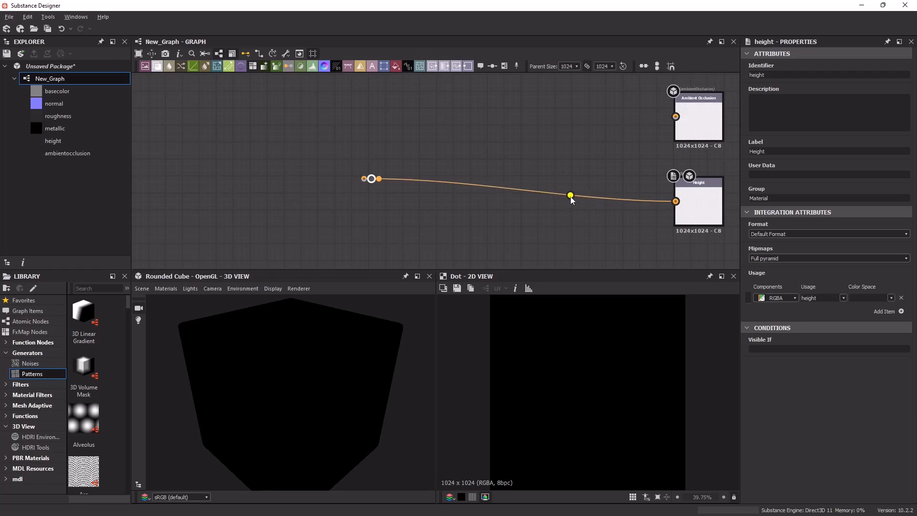
Add more dot nodes along the Height connection and spread them out to reroute the line.
middle_click_drag(385, 150, 469, 200)
left_click_drag(376, 197, 498, 133)
left_click(374, 159)
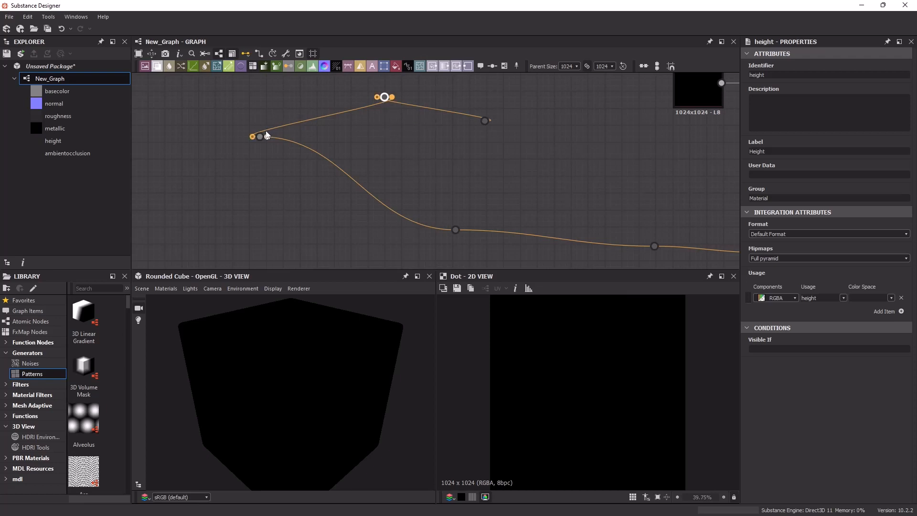
Delete the three dot nodes farthest upstream on the Height connection.
key("Delete")
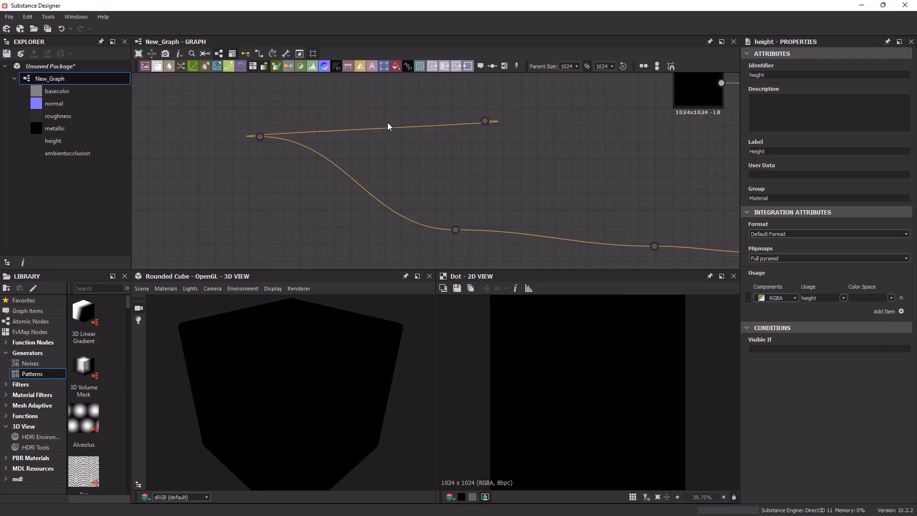
left_click(489, 125)
key("Delete")
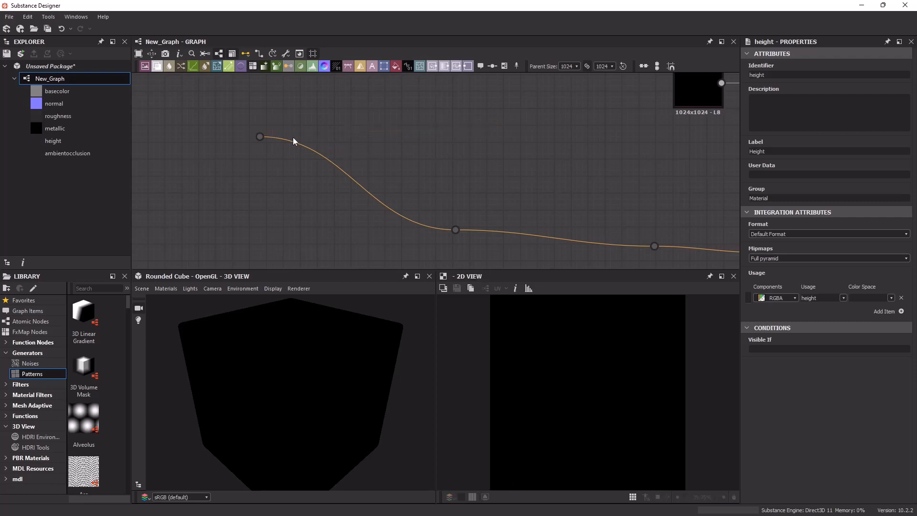
key("Delete")
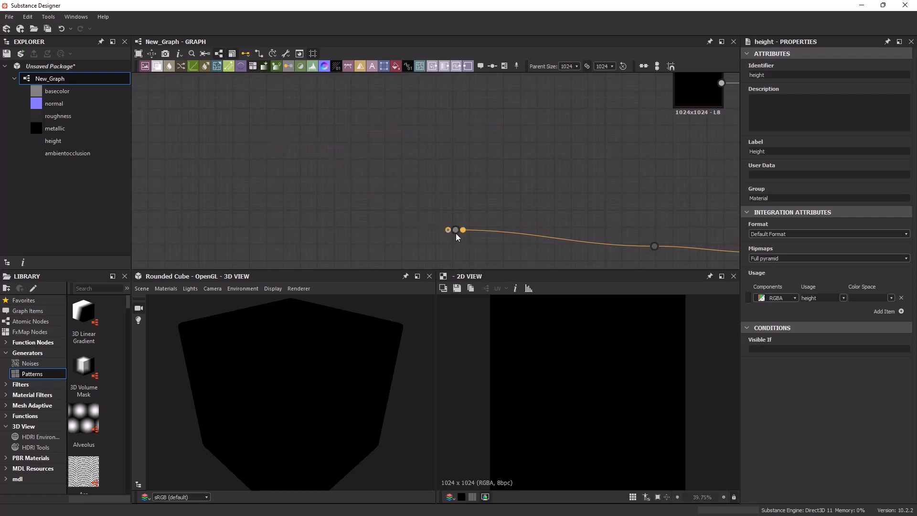
Delete the leftover upstream dot node and move the remaining one nearer the Height output, level with its input.
left_click(456, 231)
key("Delete")
left_click_drag(655, 248, 480, 258)
scroll(481, 213, "down", 4)
middle_click_drag(533, 161, 464, 172)
scroll(485, 165, "up", 4)
left_click(417, 173)
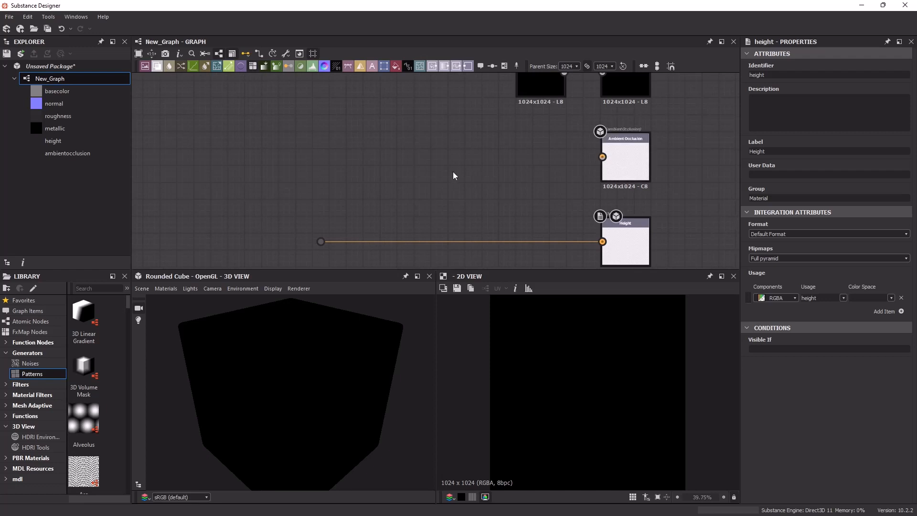
Add an Ambient Occlusion (HBAO) node and wire it between the dot node and the Ambient Occlusion output.
key("space")
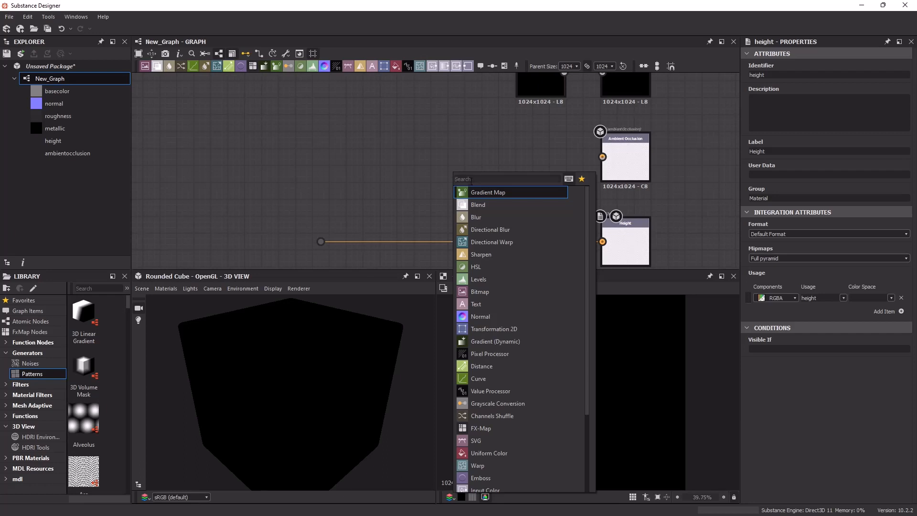
type("a")
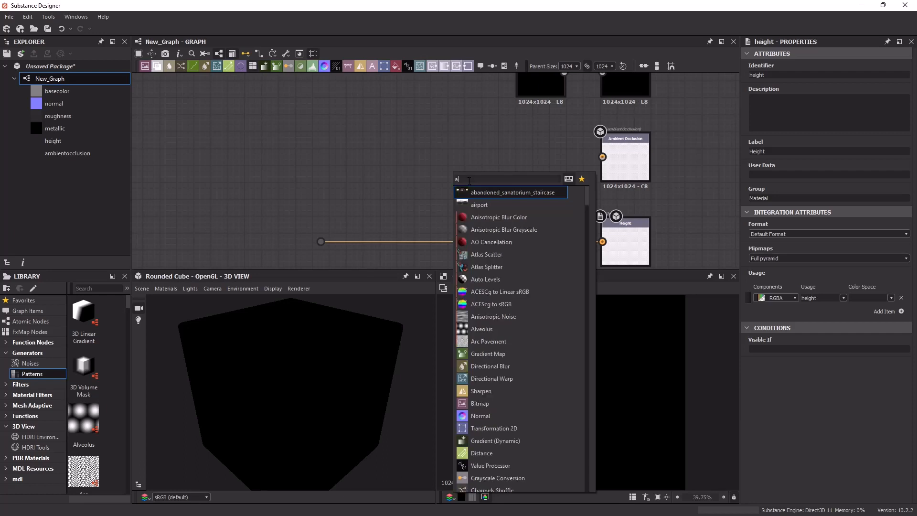
type("mbi")
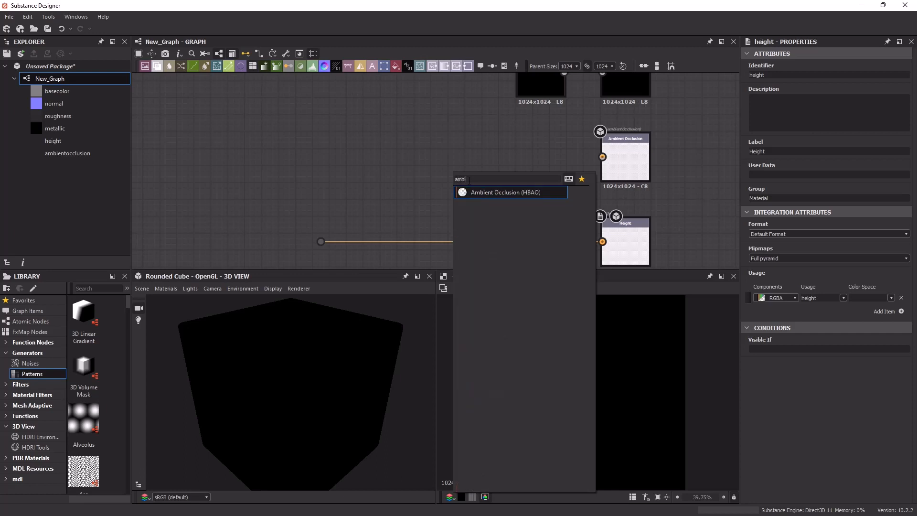
left_click(495, 187)
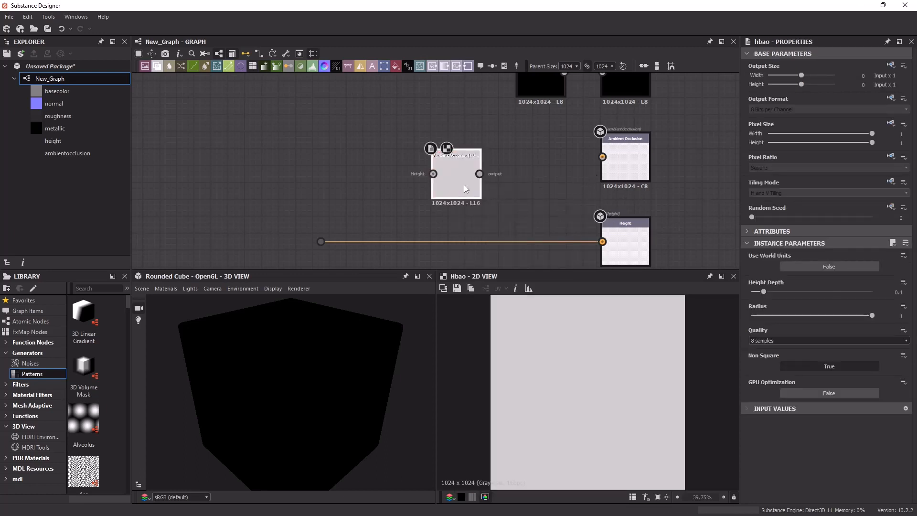
left_click_drag(458, 182, 603, 157)
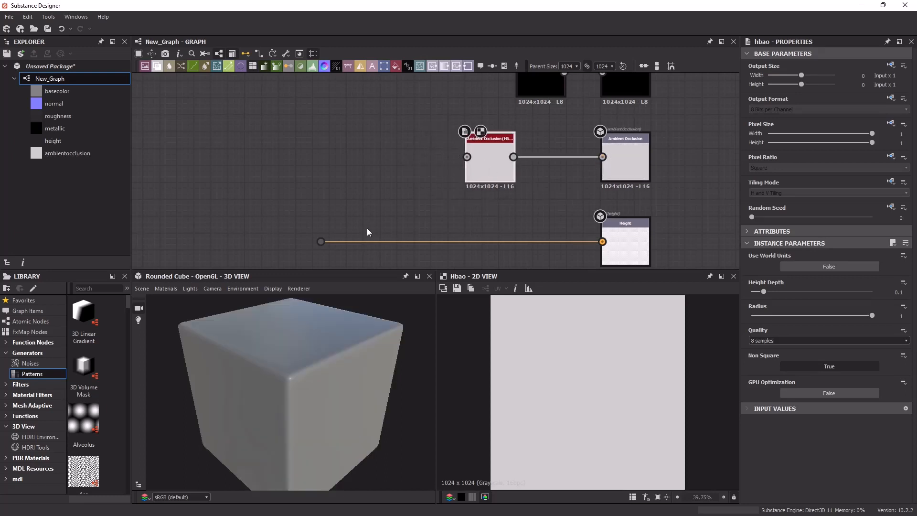
left_click_drag(321, 242, 466, 161)
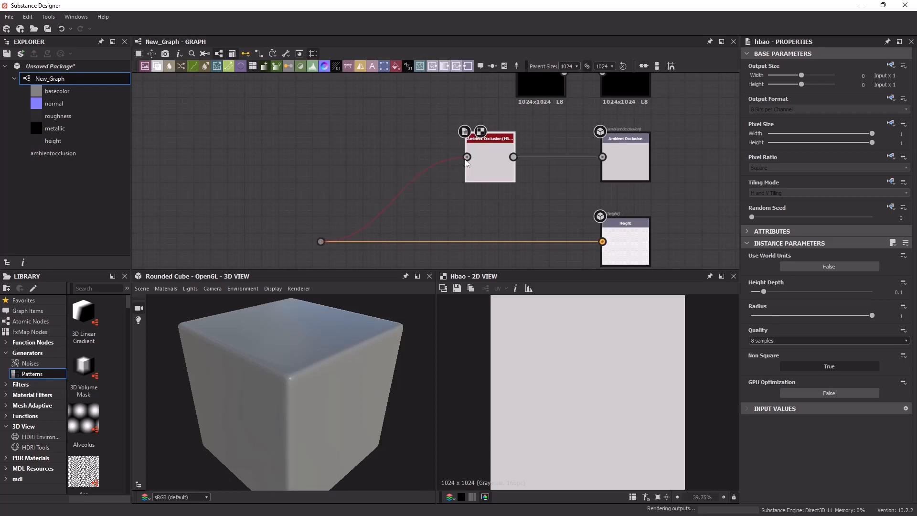
scroll(392, 201, "down", 2)
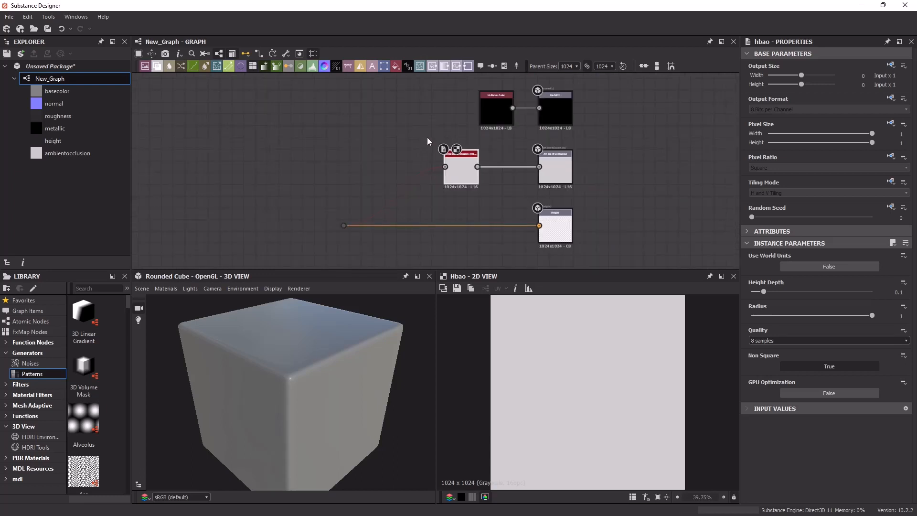
Move the Normal node closer to the Normal output and connect the dot node to the Normal node's input.
middle_click_drag(426, 126, 458, 208)
scroll(444, 165, "down", 1)
left_click(437, 96)
left_click_drag(437, 94, 475, 94)
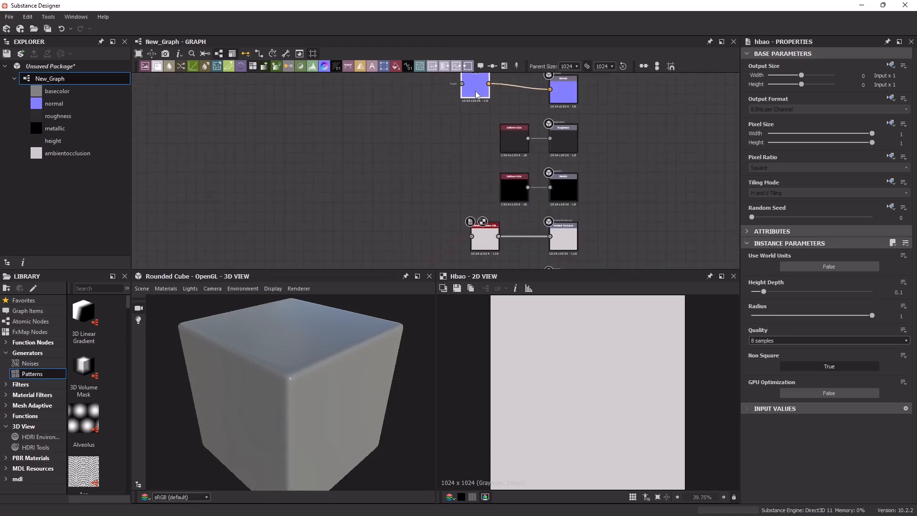
middle_click_drag(412, 233, 449, 182)
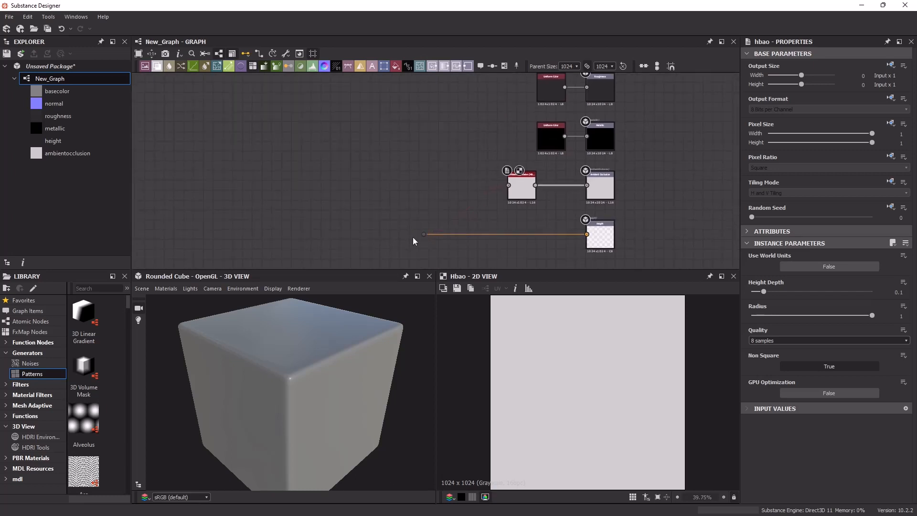
scroll(434, 165, "down", 1)
middle_click_drag(437, 156, 457, 223)
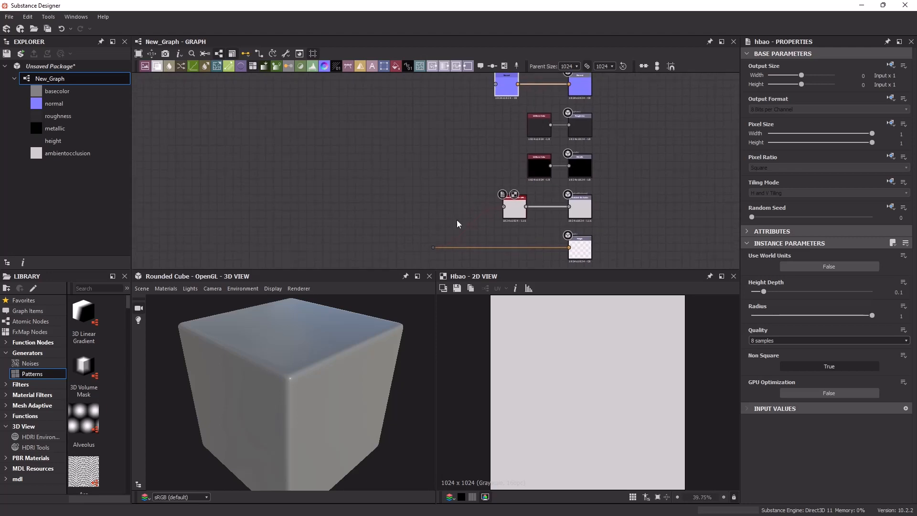
left_click(505, 87)
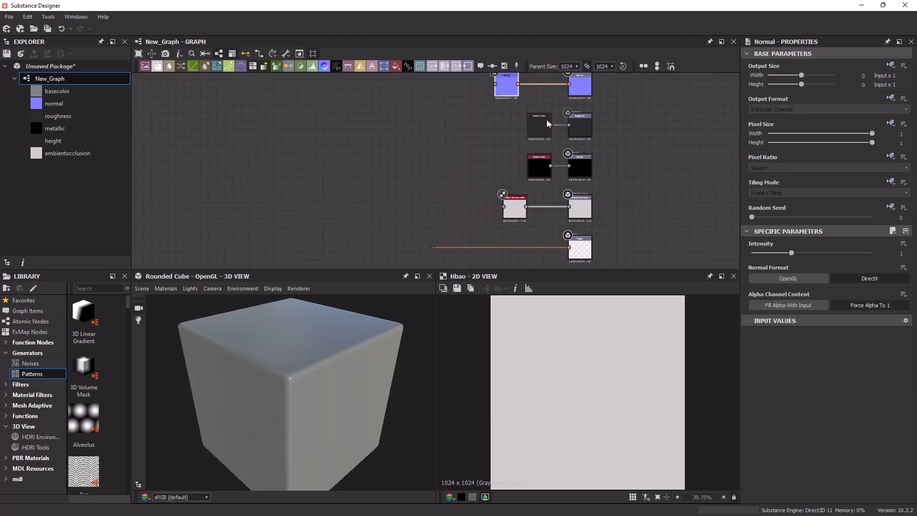
Examine the dot node's connections to the Height output and to the Ambient Occlusion (HBAO) and Normal nodes.
middle_click_drag(646, 212, 631, 162)
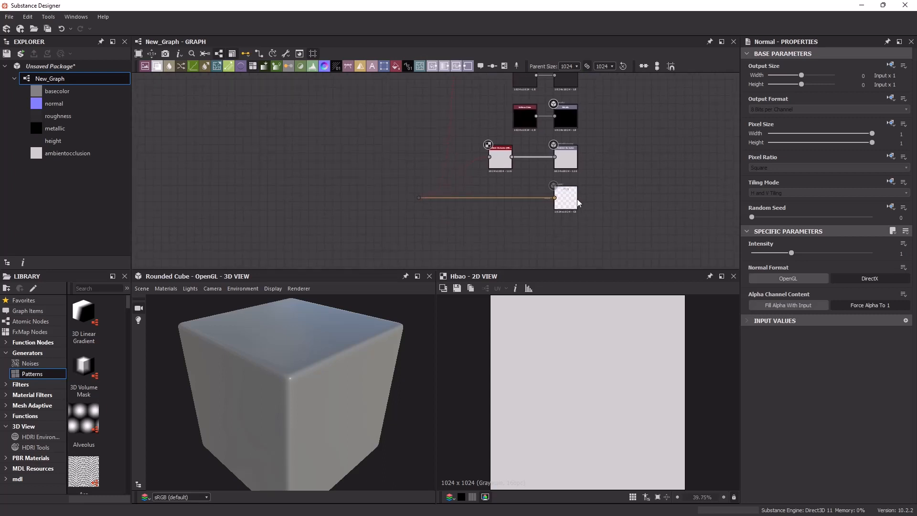
scroll(578, 203, "up", 1)
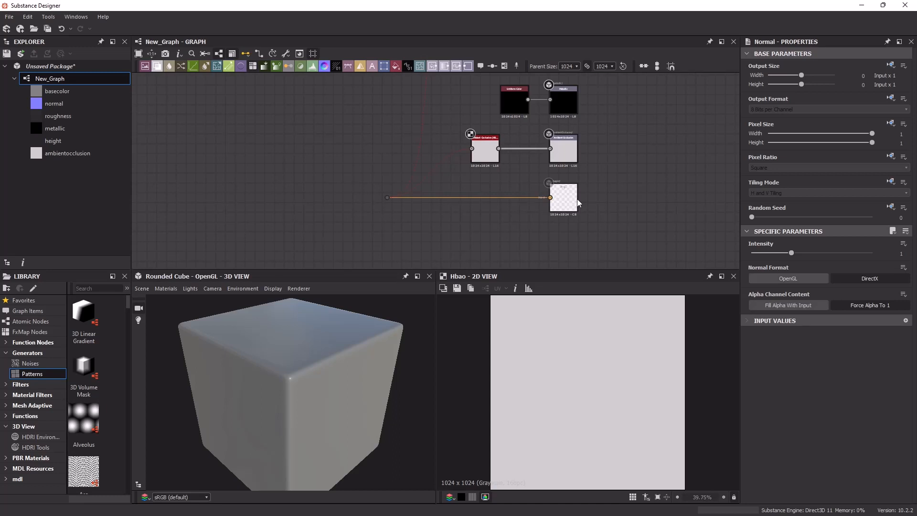
scroll(496, 196, "up", 1)
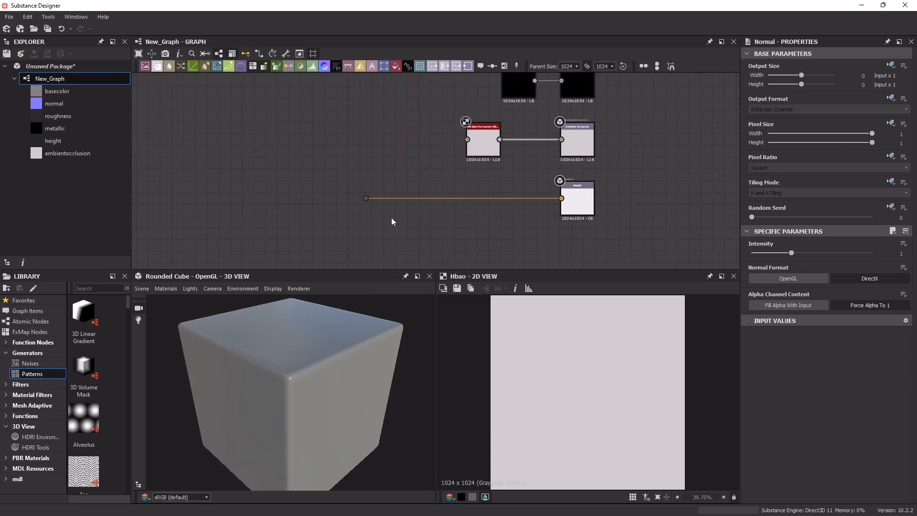
middle_click_drag(500, 169, 579, 170)
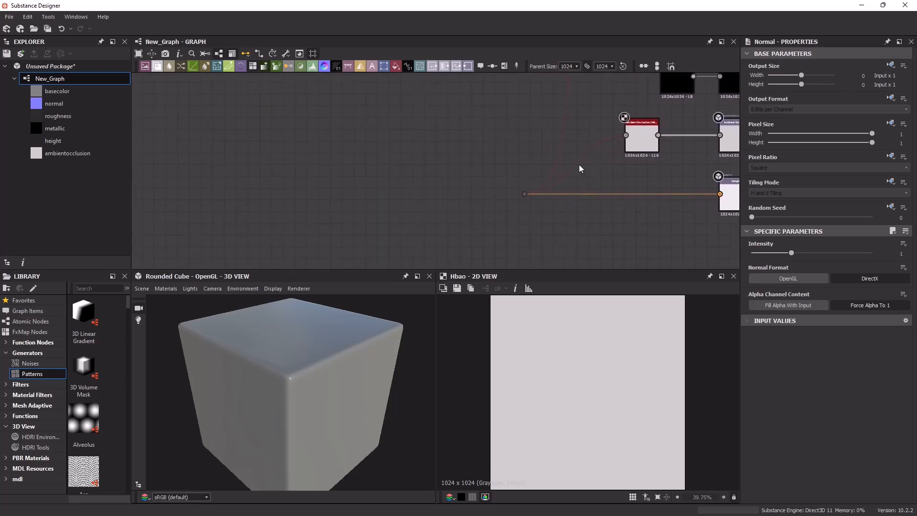
mouse_move(529, 207)
middle_mouse_down()
mouse_move(511, 196)
mouse_move(596, 200)
middle_mouse_up()
scroll(511, 196, "up", 3)
middle_click_drag(375, 206, 401, 205)
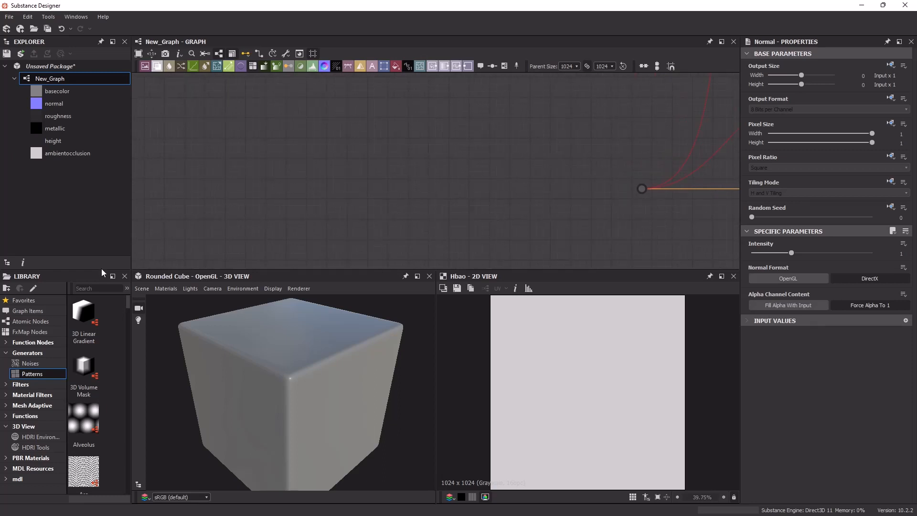
Rename the graph to newmaterial and save its package as the Substance file newmaterial in the SBS_Files folder.
right_click(61, 80)
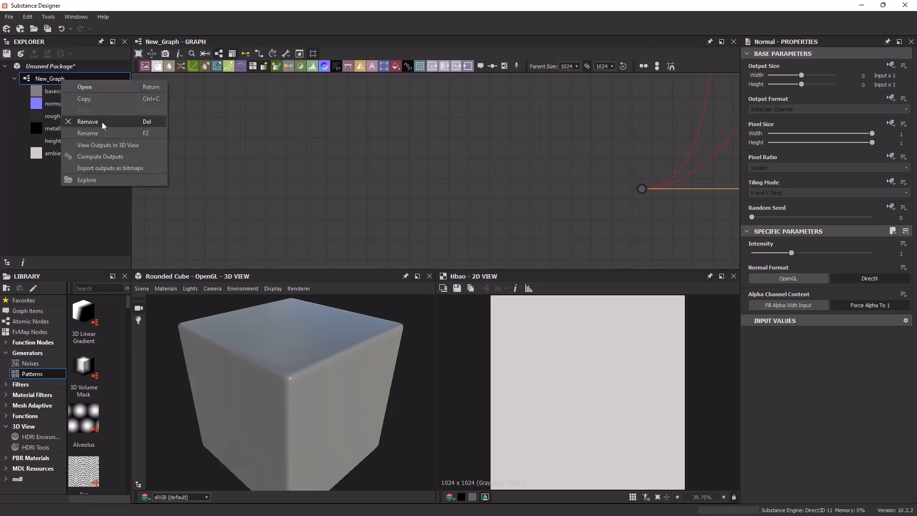
left_click(108, 133)
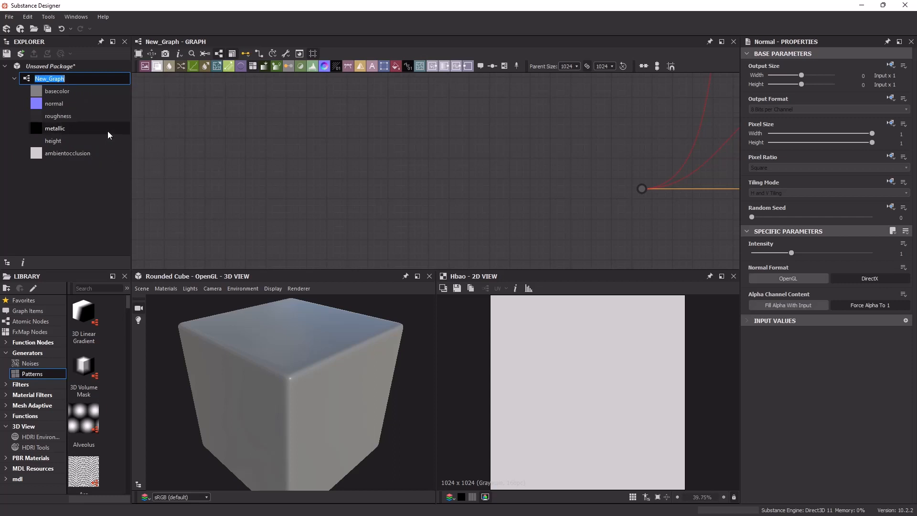
type("newmaterial")
key("Return")
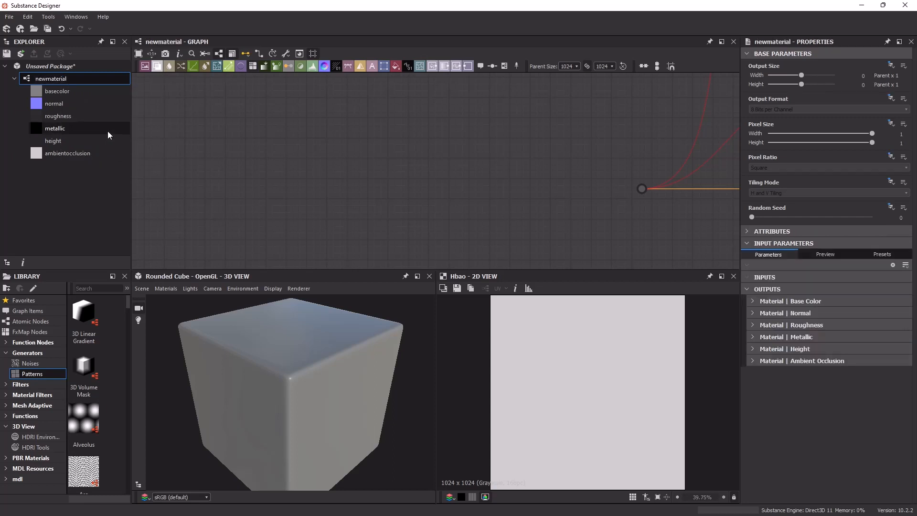
left_click(7, 54)
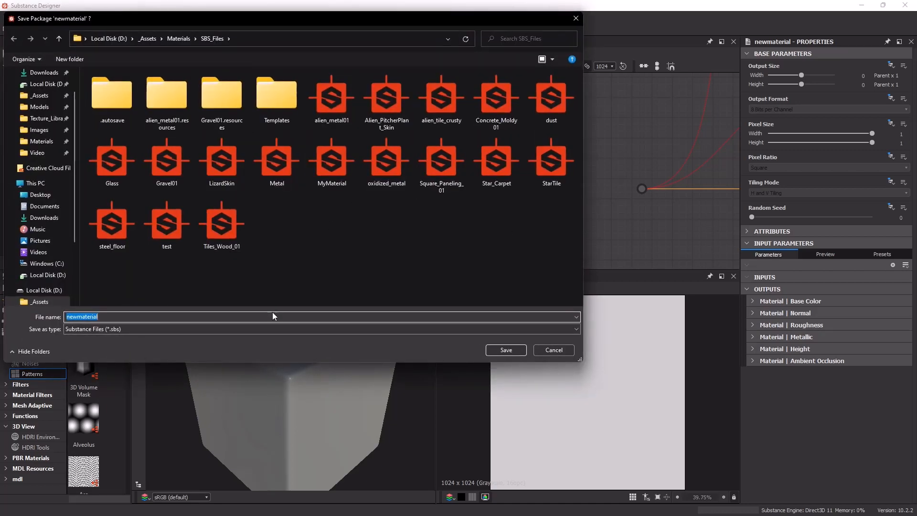
left_click(508, 351)
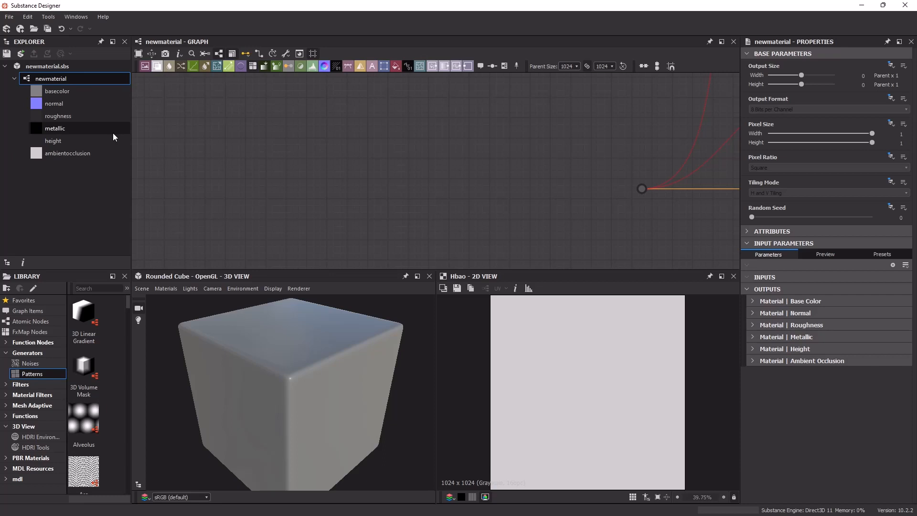
Browse the materials folder as a Substance Archive (.sbsar) publishing location for newmaterial.sbs, and leave without publishing.
left_click(67, 68)
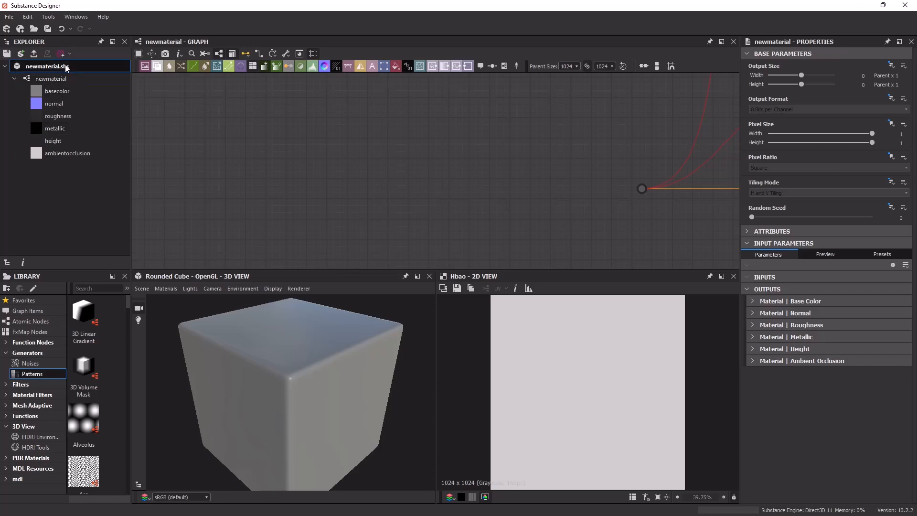
left_click(32, 56)
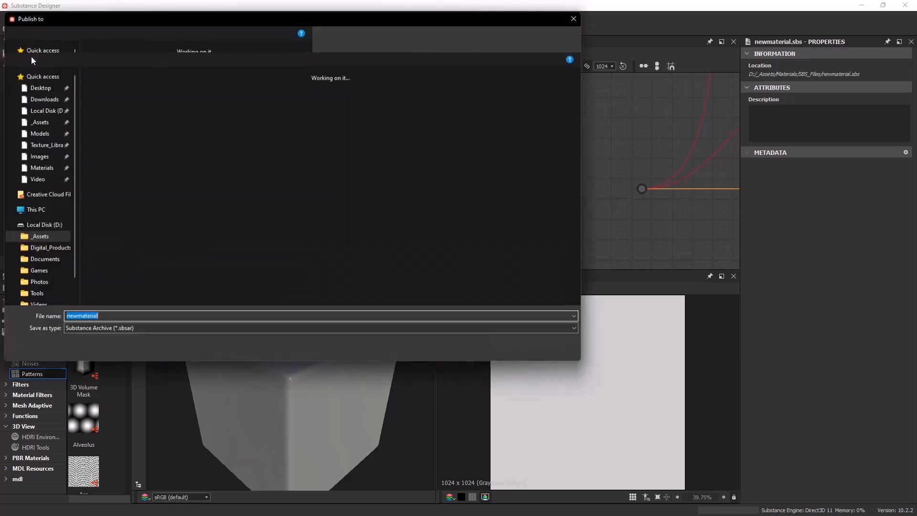
scroll(320, 182, "down", 15)
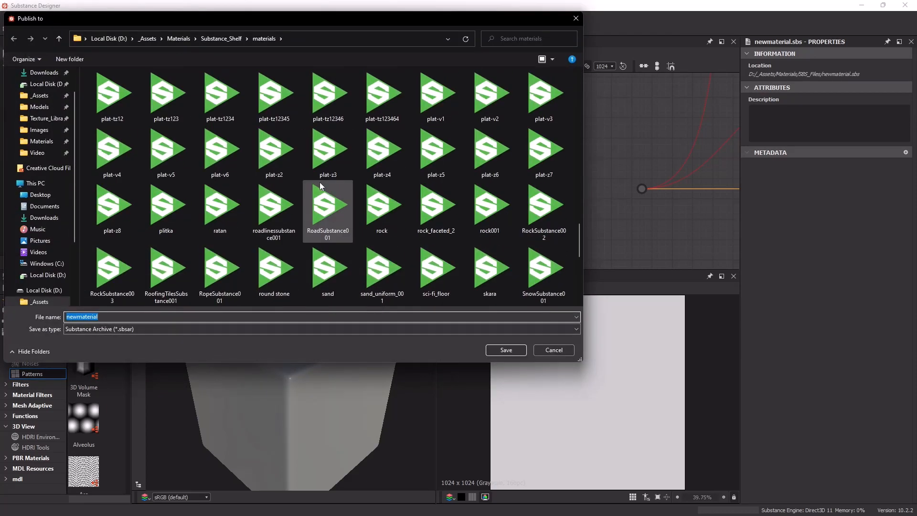
scroll(351, 207, "up", 15)
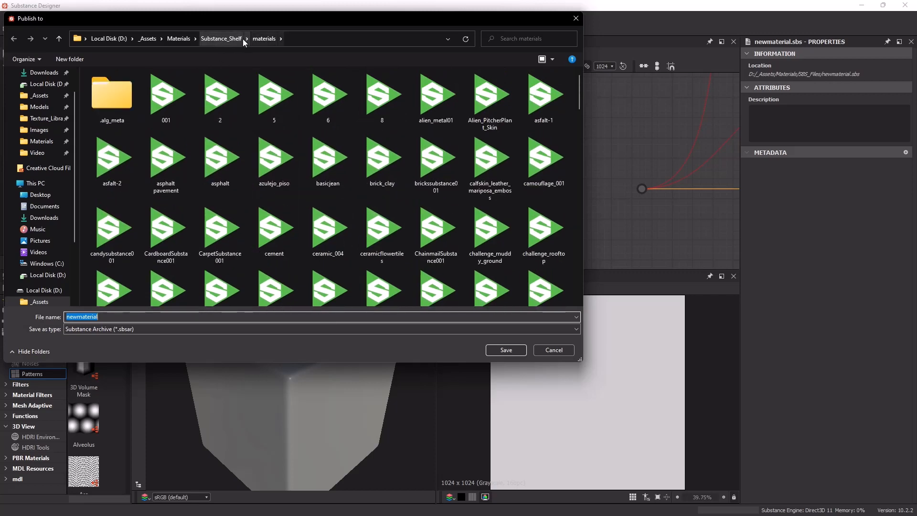
left_click(554, 350)
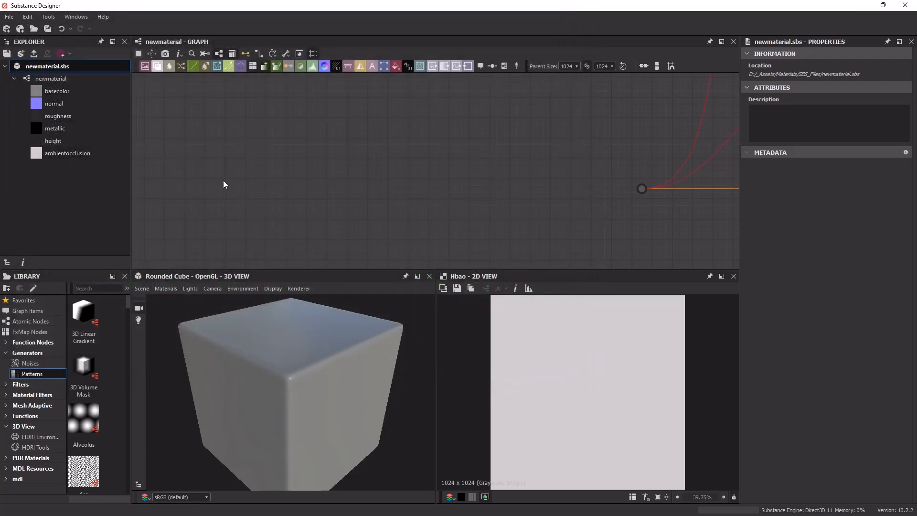
Look over the node graph, from the material outputs back to the dot node that feeds them.
middle_click_drag(589, 147, 528, 181)
scroll(520, 136, "down", 3)
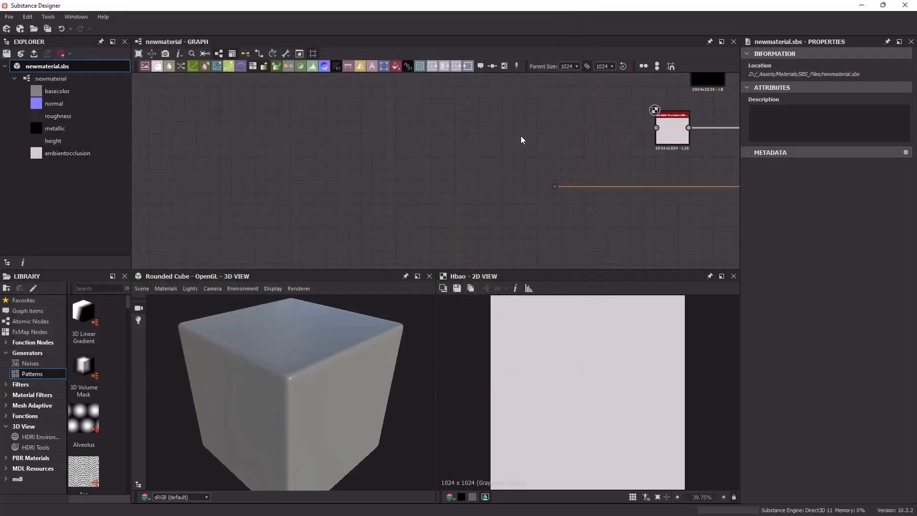
middle_click_drag(547, 123, 500, 174)
scroll(512, 125, "down", 1)
scroll(512, 125, "down", 2)
middle_click_drag(512, 110, 589, 121)
middle_click_drag(559, 208, 453, 173)
scroll(470, 205, "up", 3)
scroll(559, 167, "up", 2)
scroll(470, 169, "up", 2)
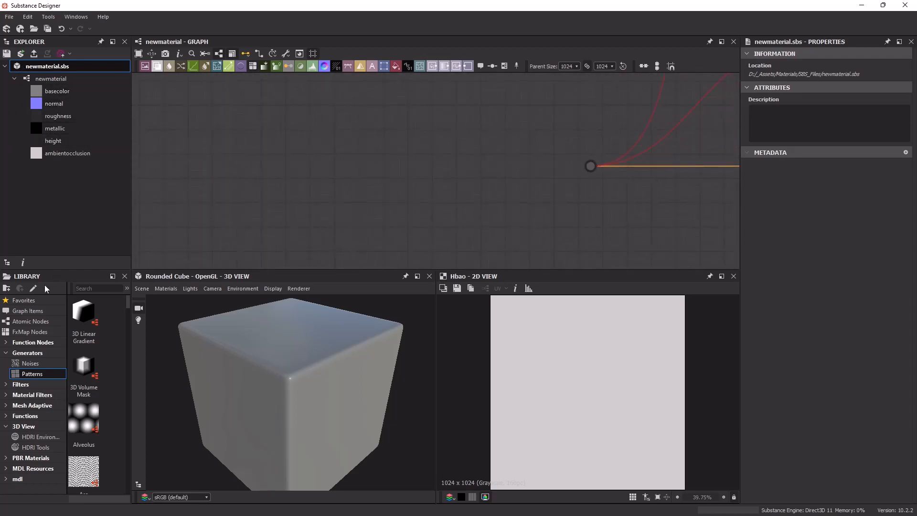
Dock the Library together with the Explorer, widen their shared area, and bring the Library to the front.
left_click_drag(35, 280, 28, 167)
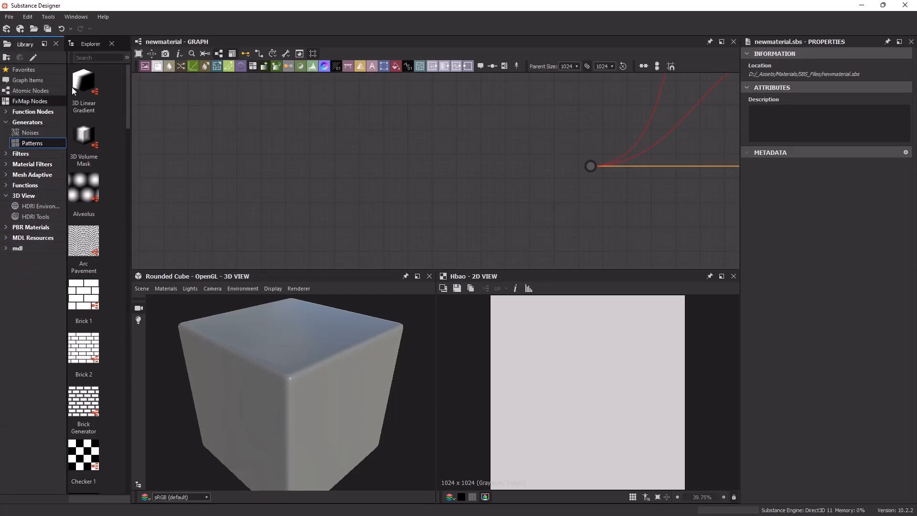
left_click_drag(132, 132, 197, 131)
left_click(87, 42)
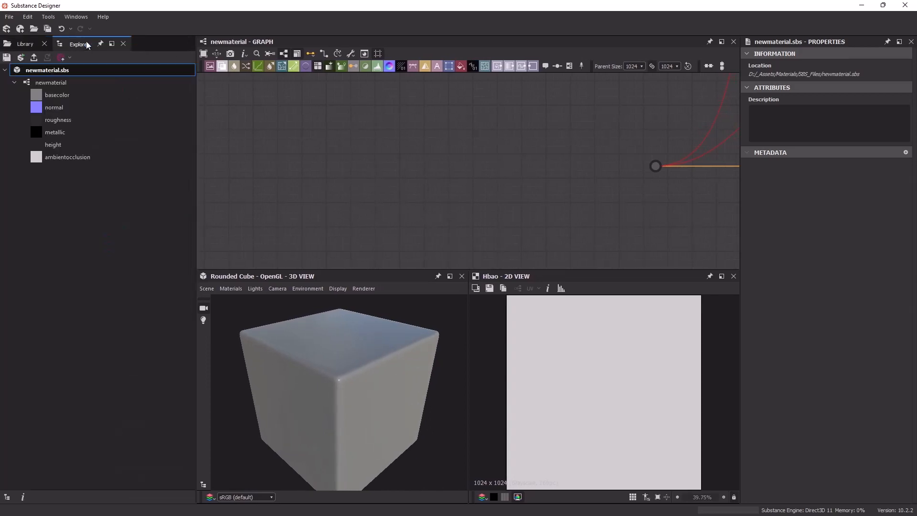
left_click(25, 45)
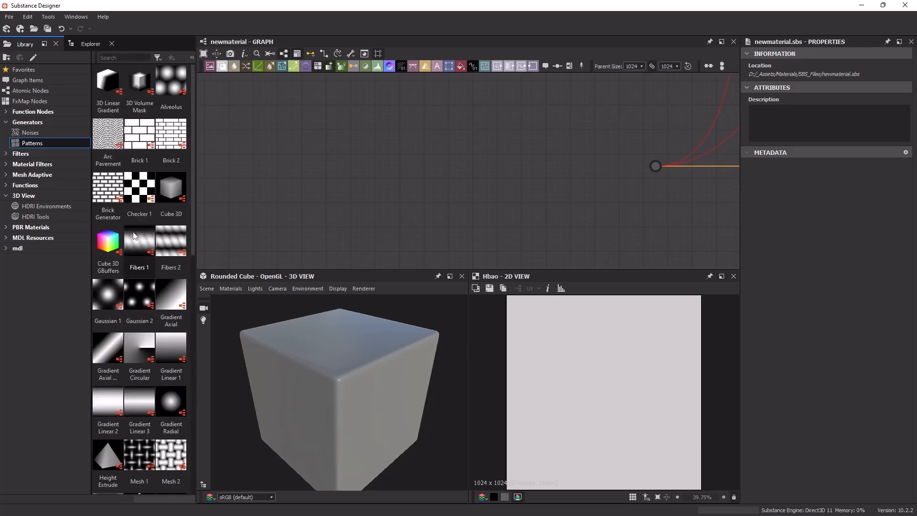
Browse the Noises generators in the Library through to the grunge maps and white noise entries.
scroll(487, 160, "up", 2)
middle_click_drag(551, 170, 430, 182)
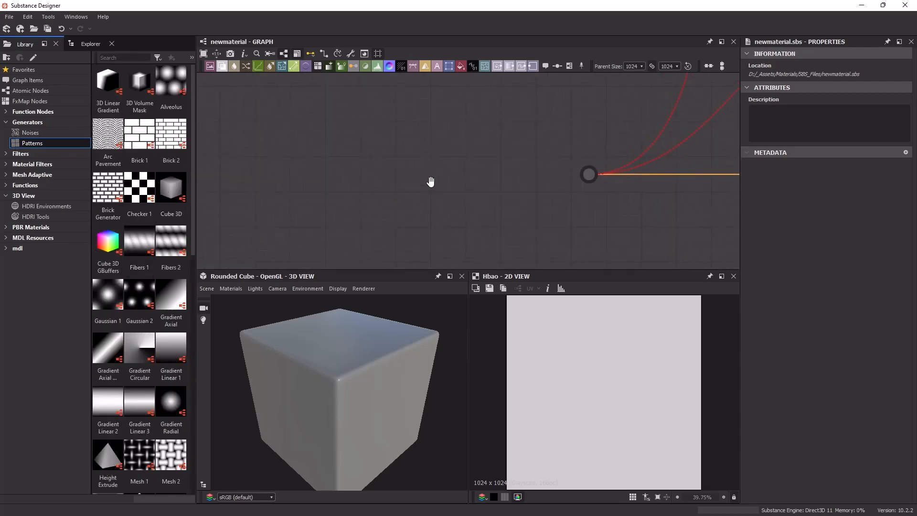
left_click(41, 133)
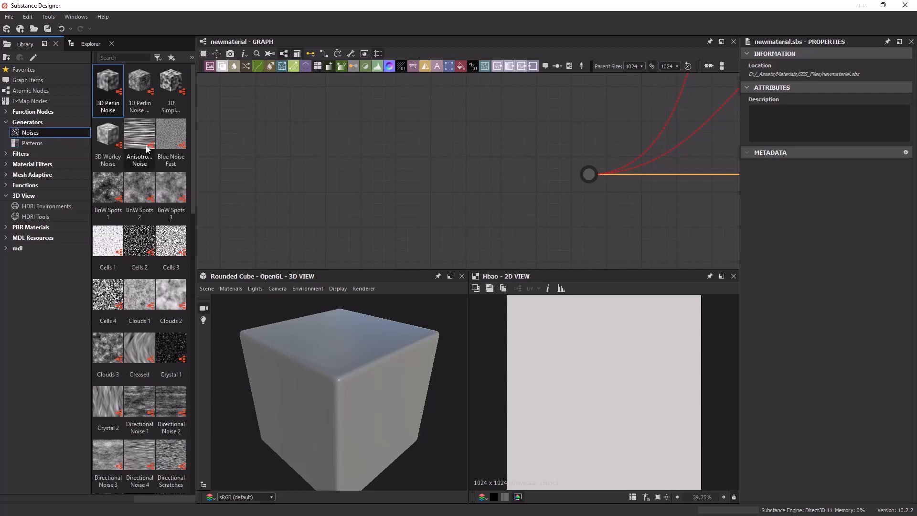
scroll(156, 184, "down", 5)
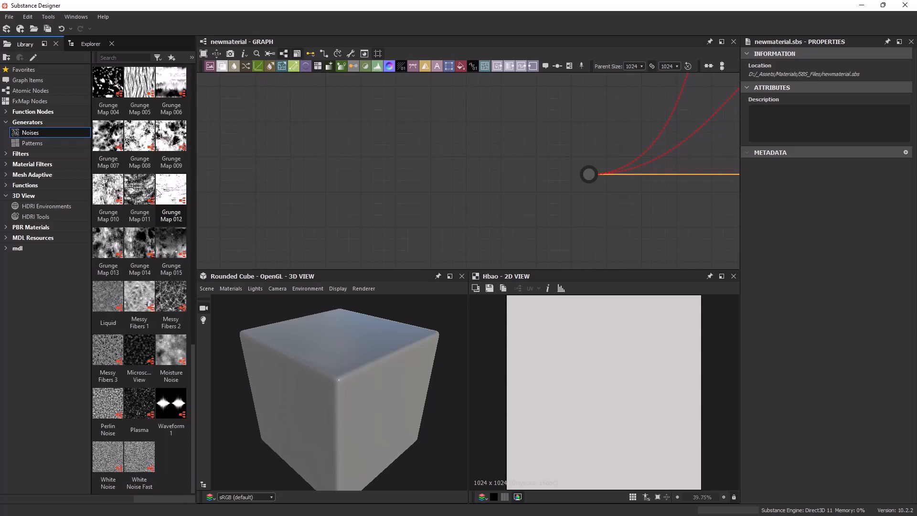
Compare the Patterns and Noises generators in the Library, from shapes and tiles to cells, clouds and grunge maps.
left_click(43, 145)
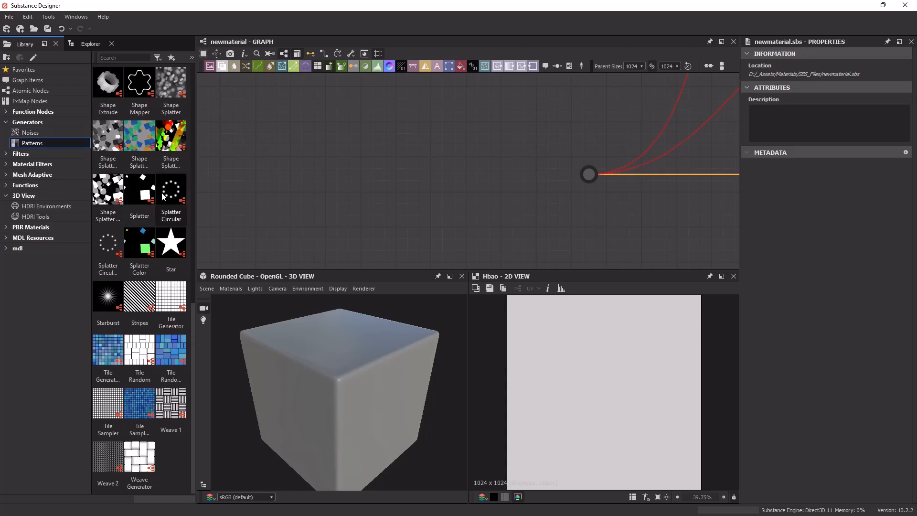
scroll(163, 196, "up", 2)
scroll(158, 348, "down", 2)
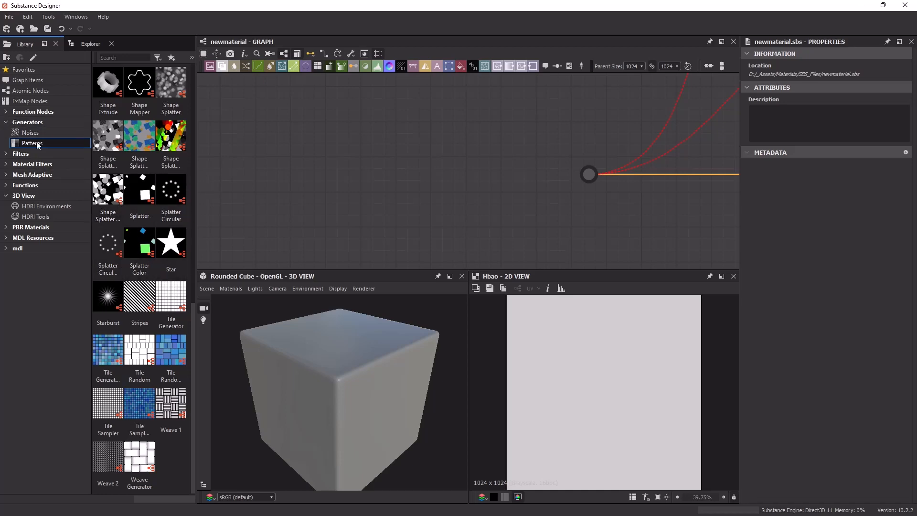
scroll(133, 202, "up", 5)
scroll(133, 201, "down", 5)
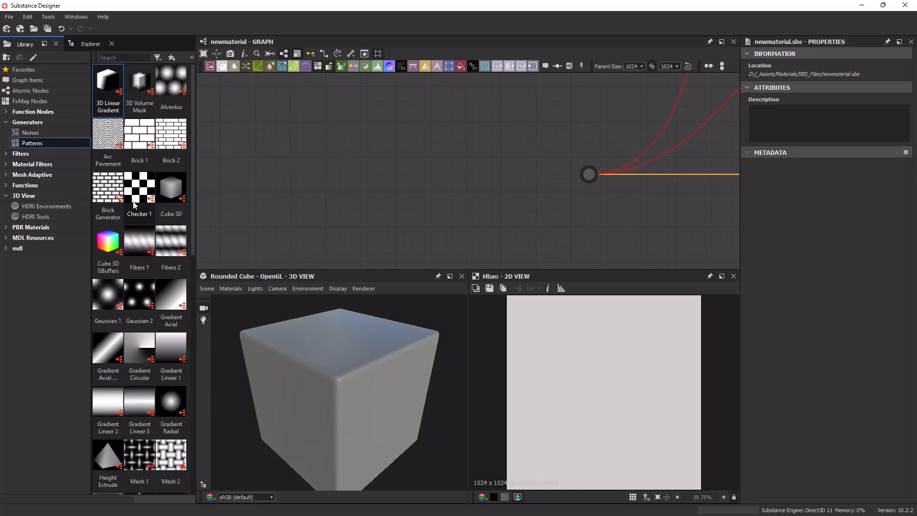
left_click(49, 134)
scroll(160, 218, "down", 5)
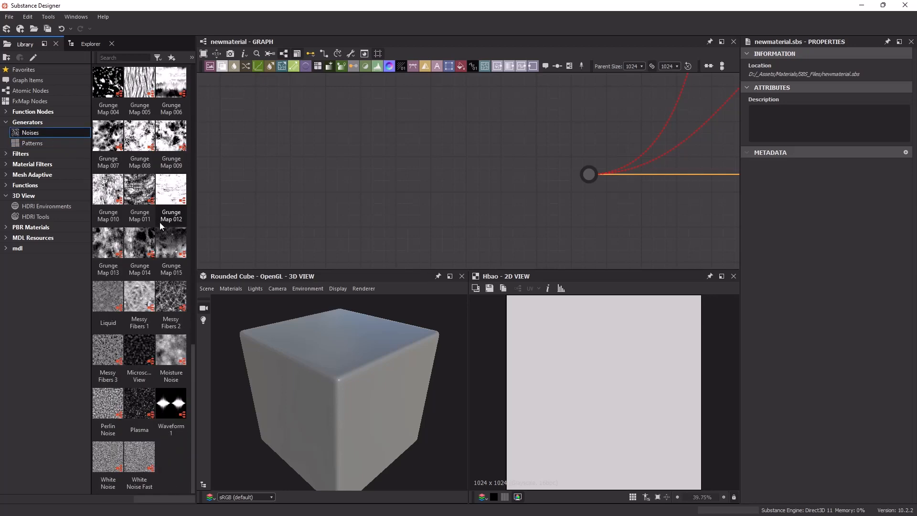
scroll(155, 245, "up", 10)
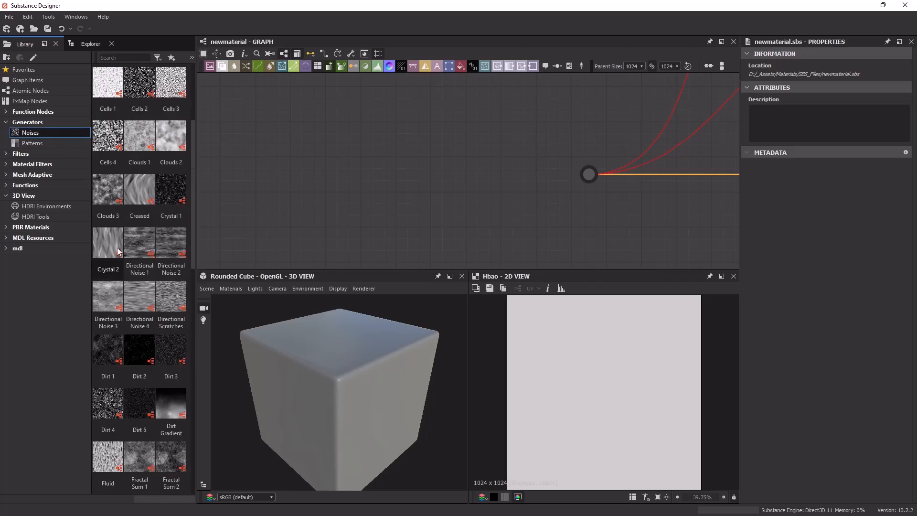
Add a Cells 1 noise node to the graph, connect it to the dot node, and inspect it on the cube.
middle_click_drag(356, 178, 259, 172)
scroll(295, 170, "up", 2)
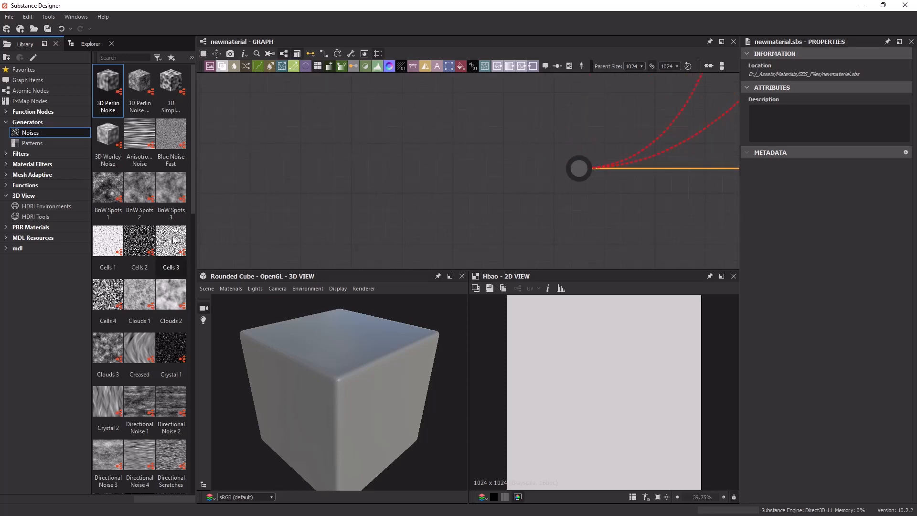
left_click_drag(117, 245, 461, 176)
scroll(399, 169, "down", 2)
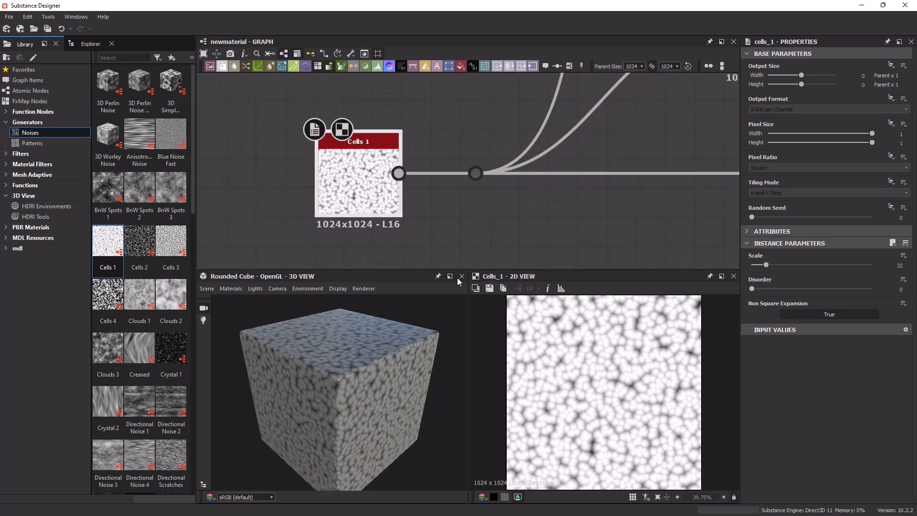
left_click_drag(355, 351, 275, 393)
scroll(368, 373, "up", 5)
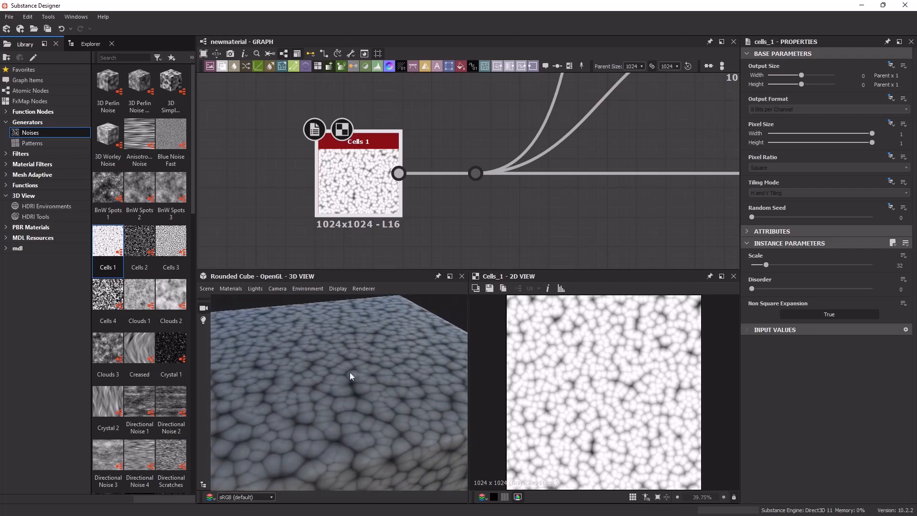
Edit the default 3D view material and raise its height scale to 6.61.
left_click(235, 292)
mouse_move(251, 301)
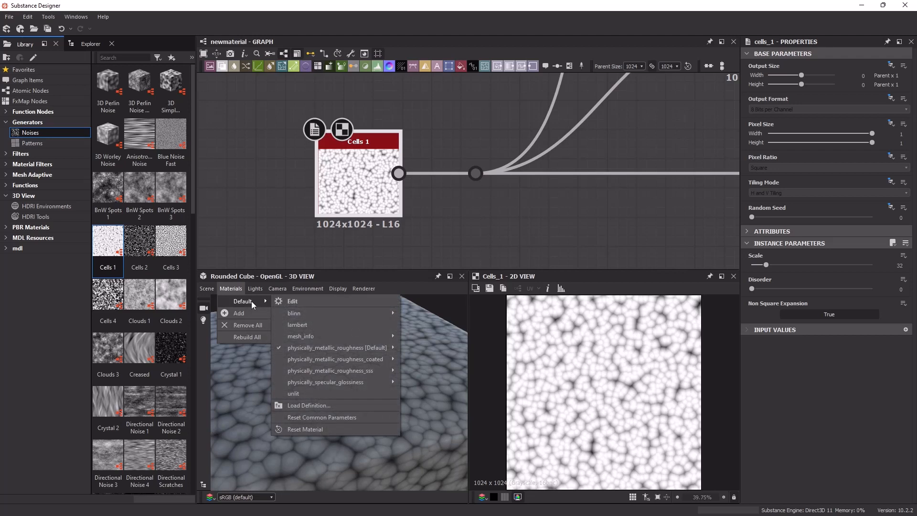
left_click(280, 302)
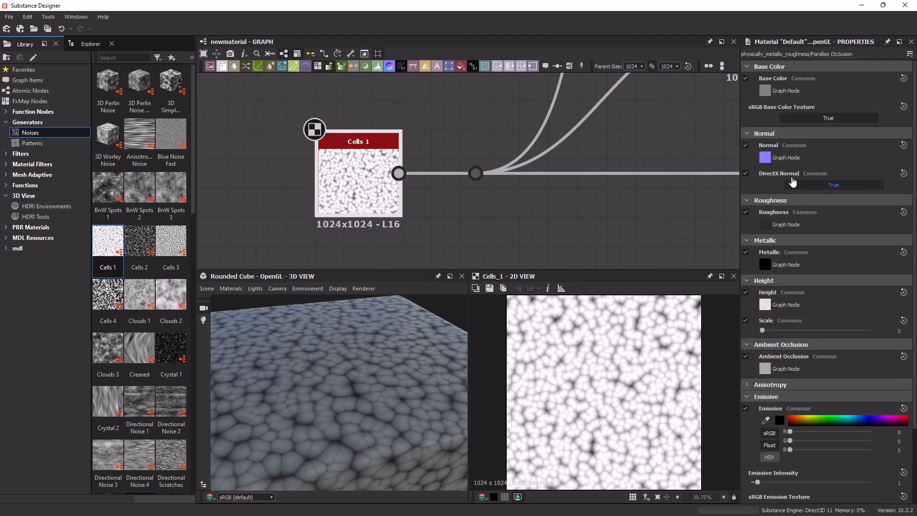
scroll(816, 438, "down", 2)
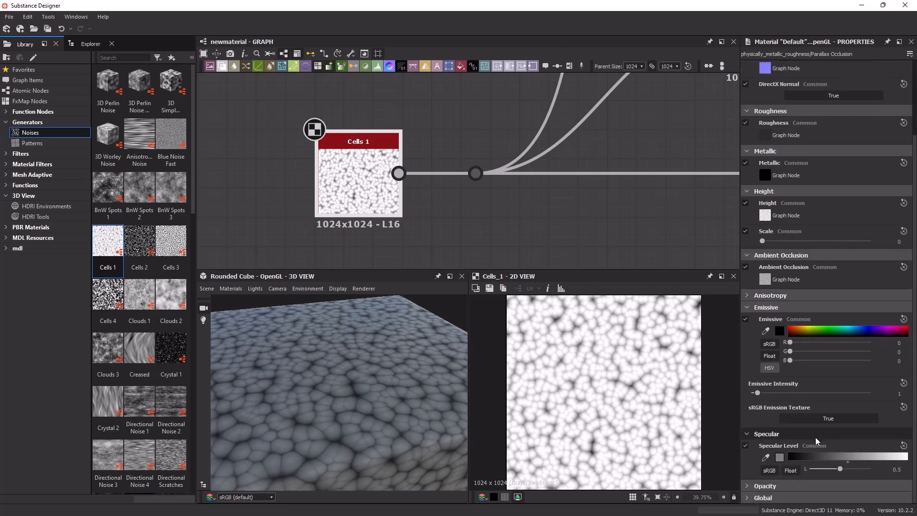
scroll(816, 438, "up", 2)
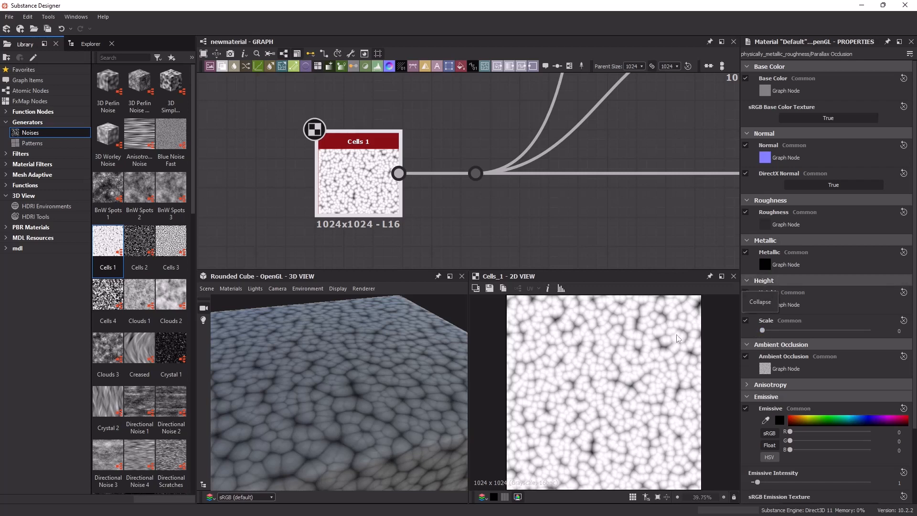
left_click_drag(420, 382, 390, 394)
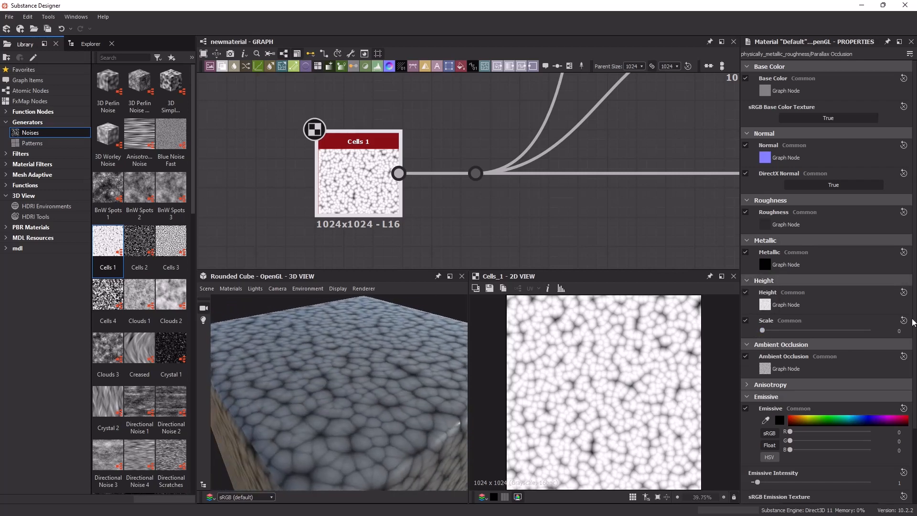
left_click_drag(763, 331, 834, 331)
left_click_drag(341, 394, 373, 359)
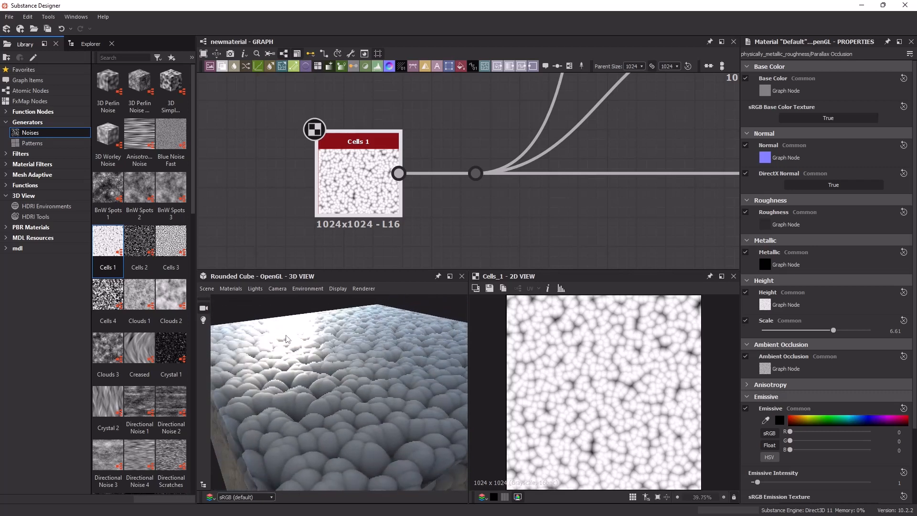
Switch the default physically_metallic_roughness material to Tessellation with a tessellation factor of 16, and reduce the height scale.
left_click(231, 289)
mouse_move(253, 301)
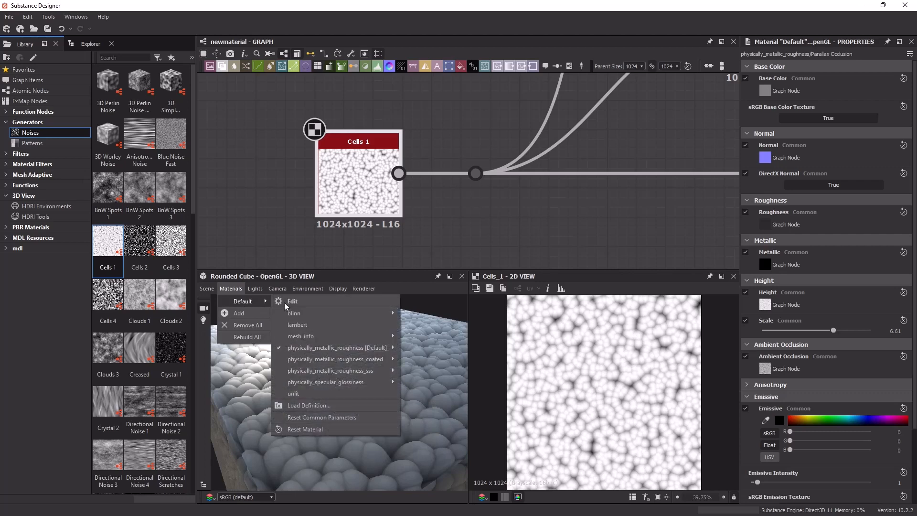
mouse_move(327, 352)
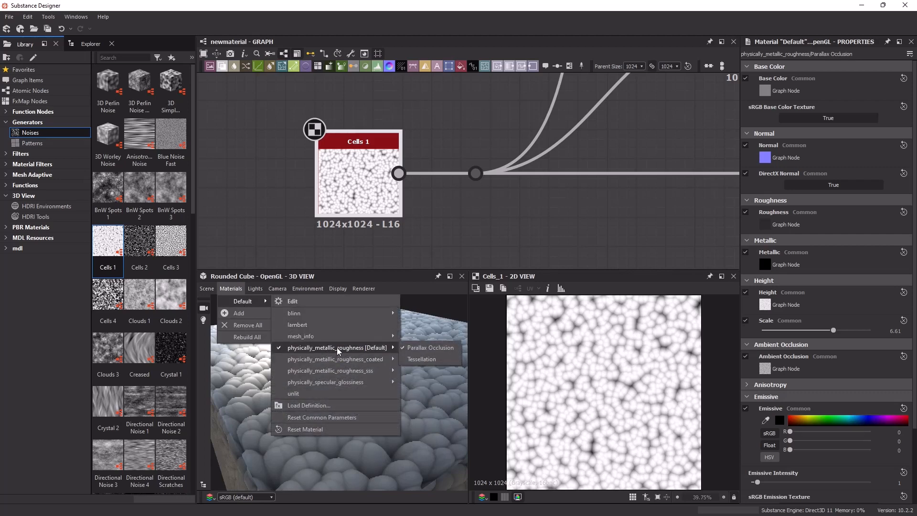
left_click(421, 359)
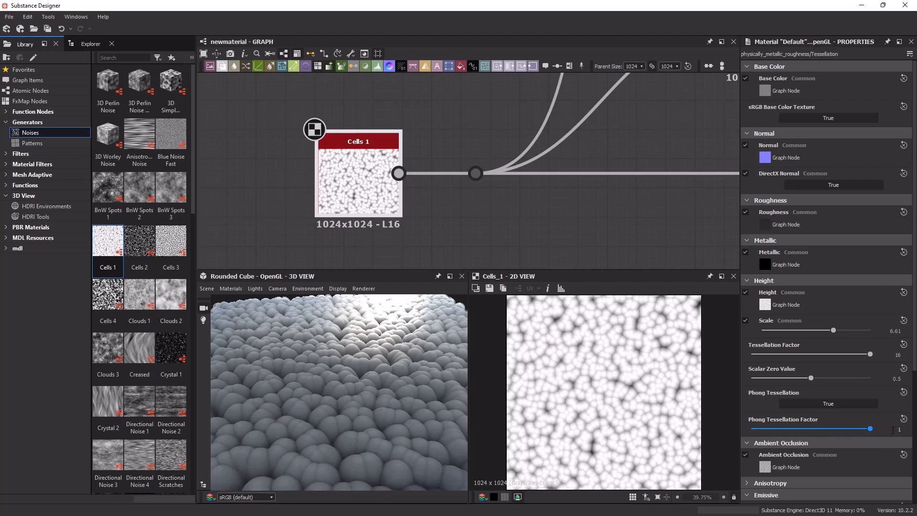
left_click_drag(834, 331, 803, 330)
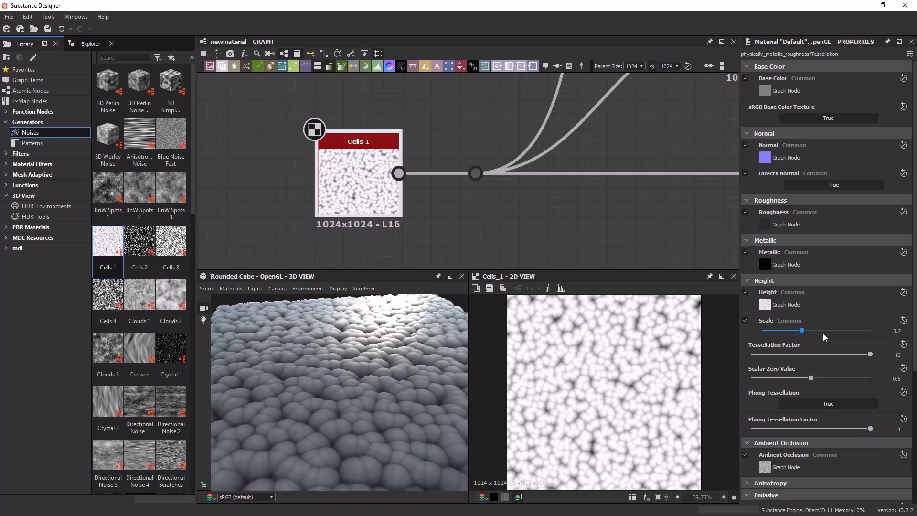
left_click(824, 334)
left_click_drag(306, 404, 279, 401)
Set the Cells 1 node's scale to 97 and disorder to 0.09, and check the surface on the cube.
left_click(366, 211)
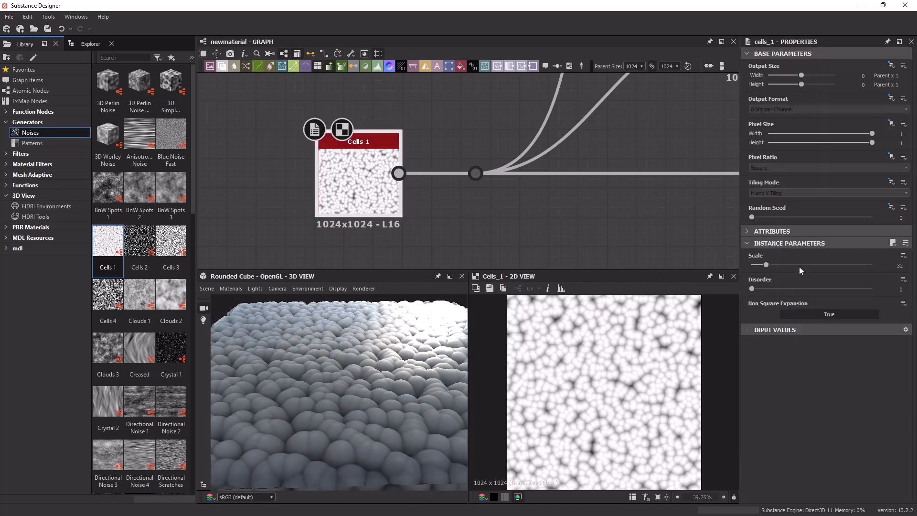
left_click_drag(767, 267, 796, 267)
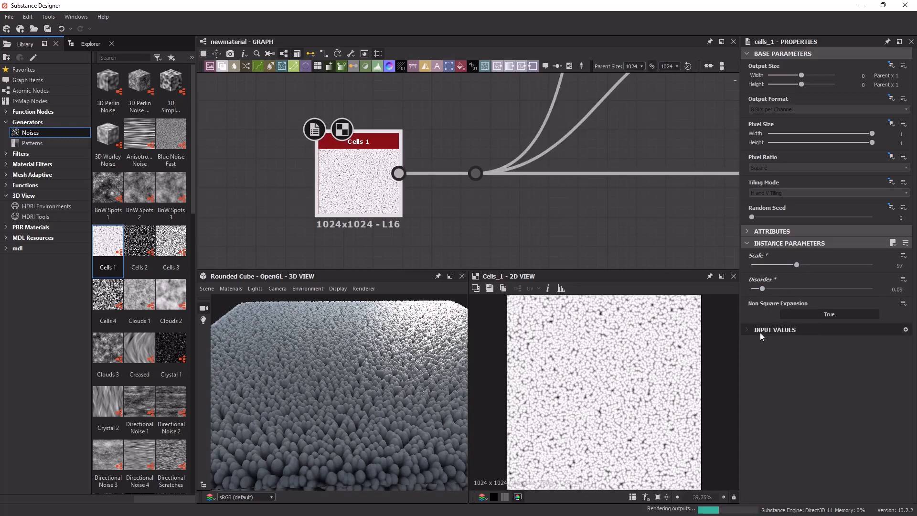
left_click_drag(379, 379, 374, 410)
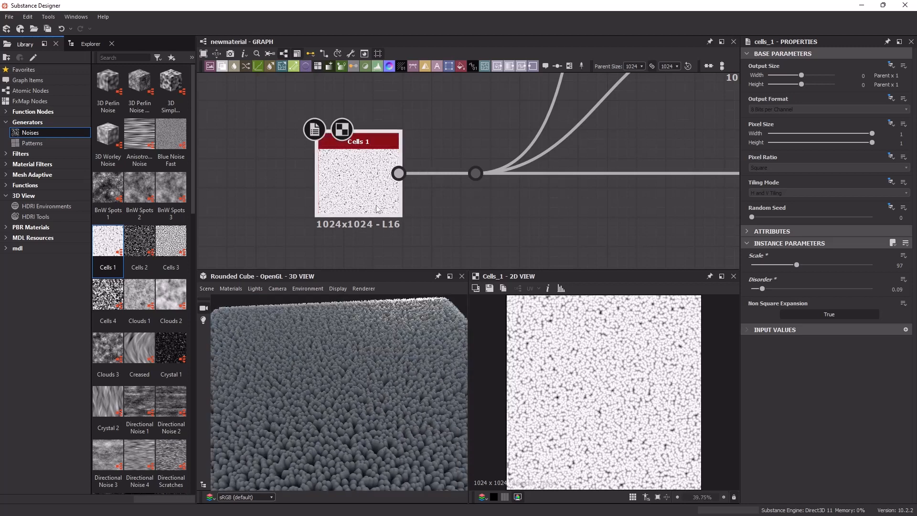
Make room between Cells 1 and the dot node, and add a Star node from the Patterns generators.
middle_click_drag(478, 224, 328, 213)
middle_click_drag(397, 209, 436, 204)
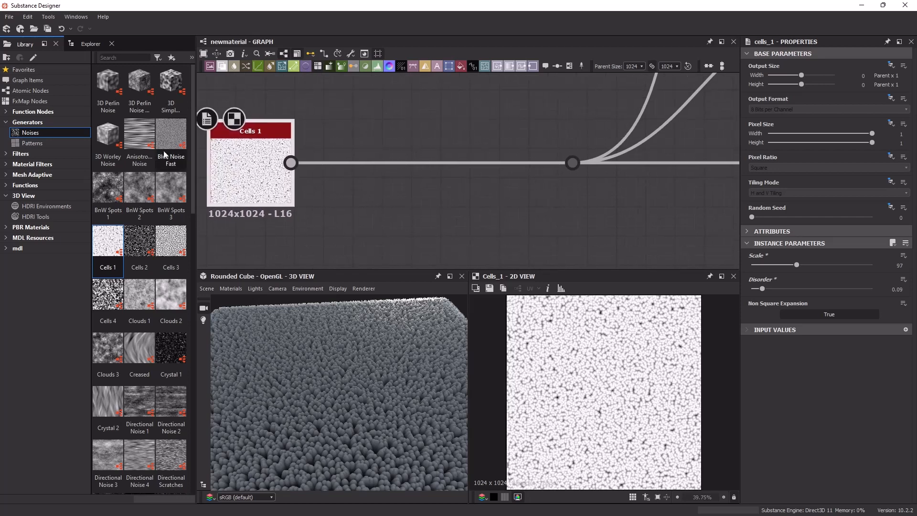
left_click(41, 145)
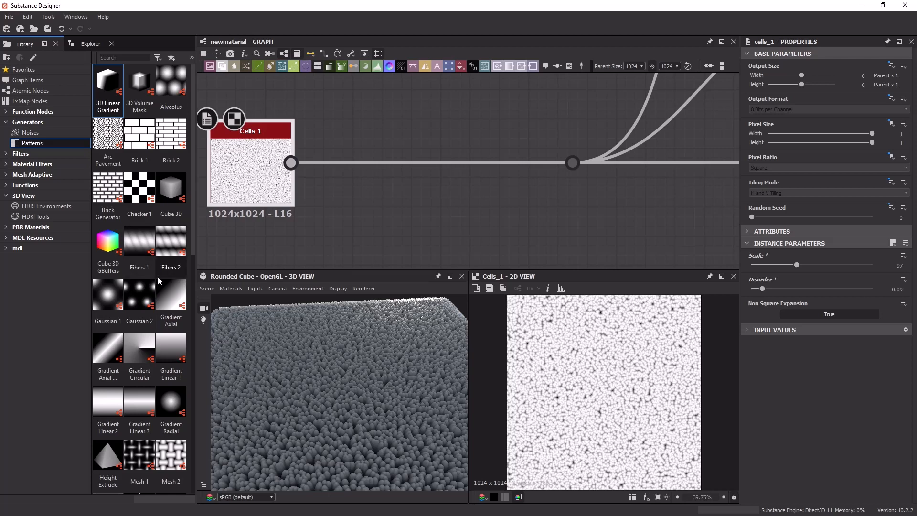
scroll(158, 281, "down", 3)
scroll(159, 281, "down", 6)
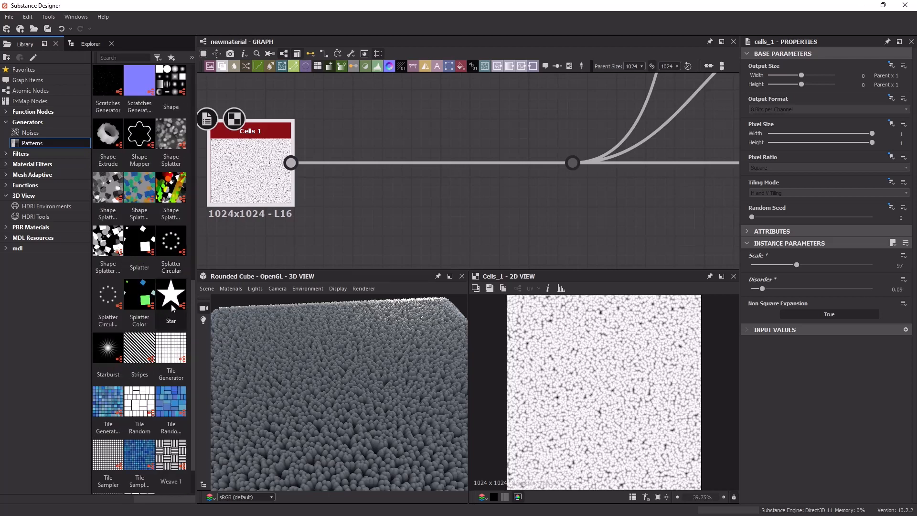
left_click_drag(170, 297, 362, 185)
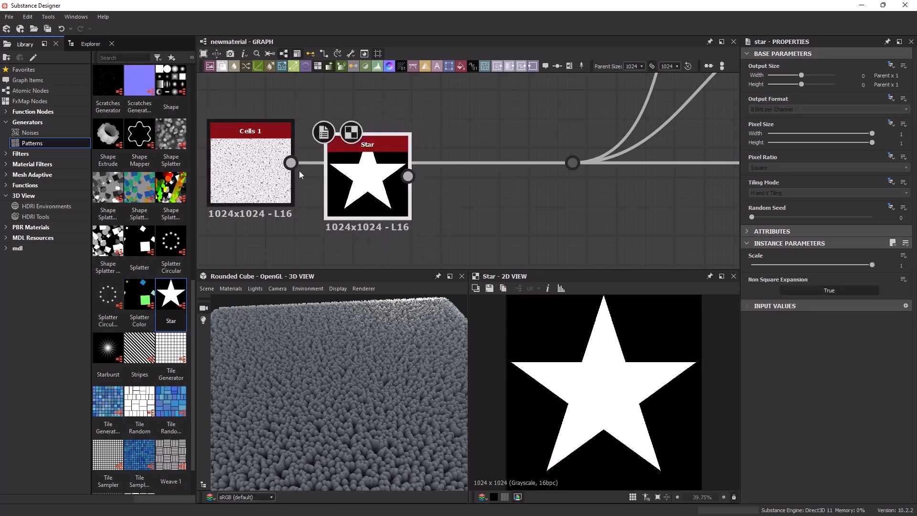
Move Cells 1 farther from the dot node and place the Star node below it, slightly to its left.
left_click_drag(241, 187, 215, 188)
left_click_drag(352, 177, 205, 263)
middle_click_drag(298, 212, 386, 132)
left_click_drag(309, 201, 309, 217)
middle_click_drag(416, 139, 396, 162)
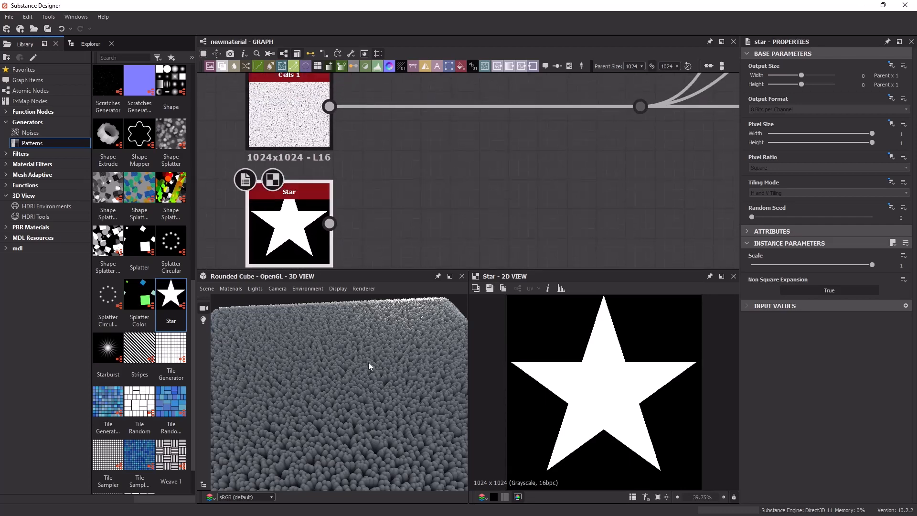
middle_click_drag(500, 175, 507, 165)
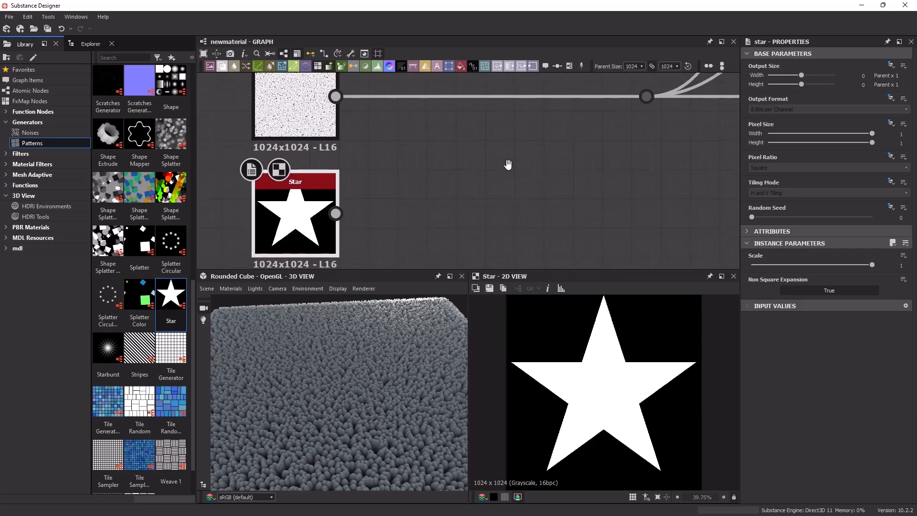
left_click_drag(290, 213, 231, 257)
scroll(428, 181, "down", 1)
scroll(428, 181, "down", 1)
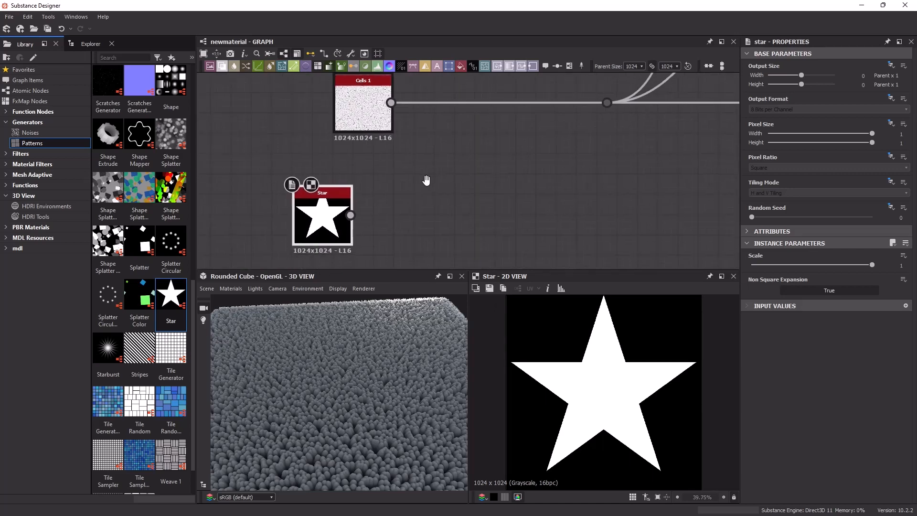
Show Cells 1 in the 2D view, and select the Star node to examine its parameters separately from that preview.
left_click(368, 117)
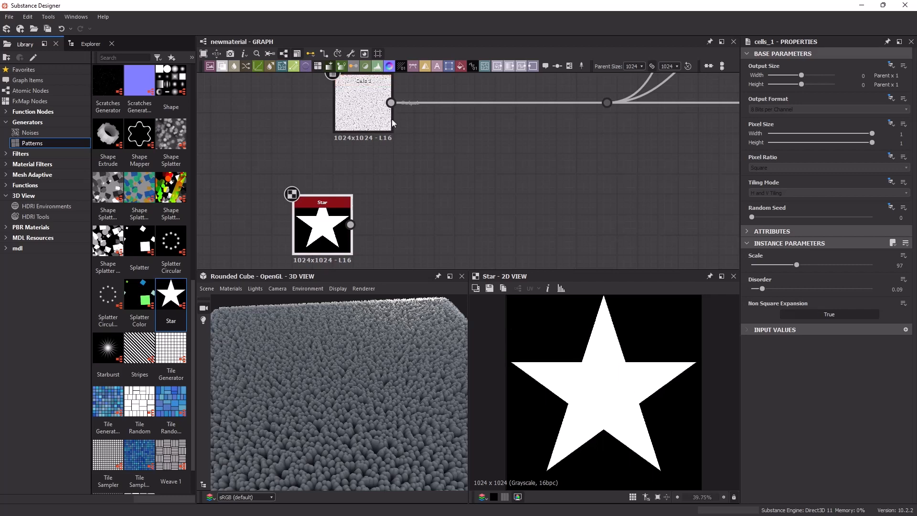
double_click(375, 114)
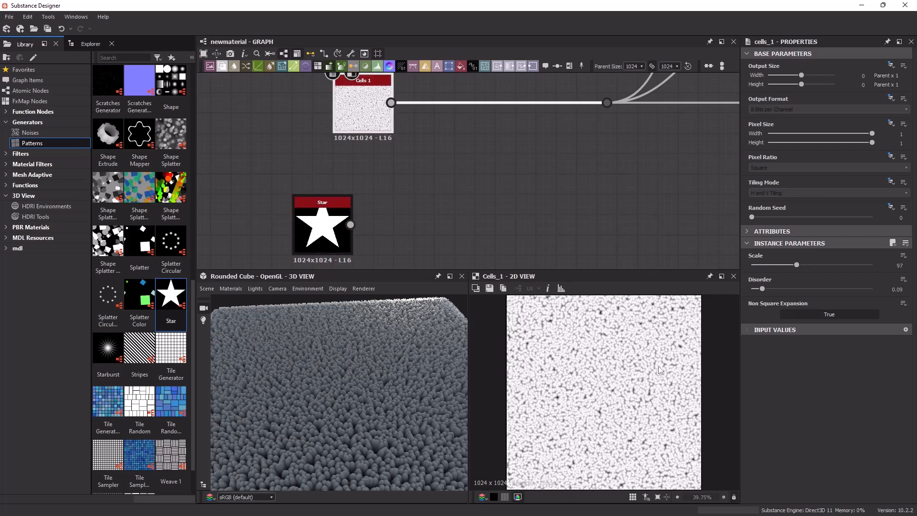
left_click(310, 225)
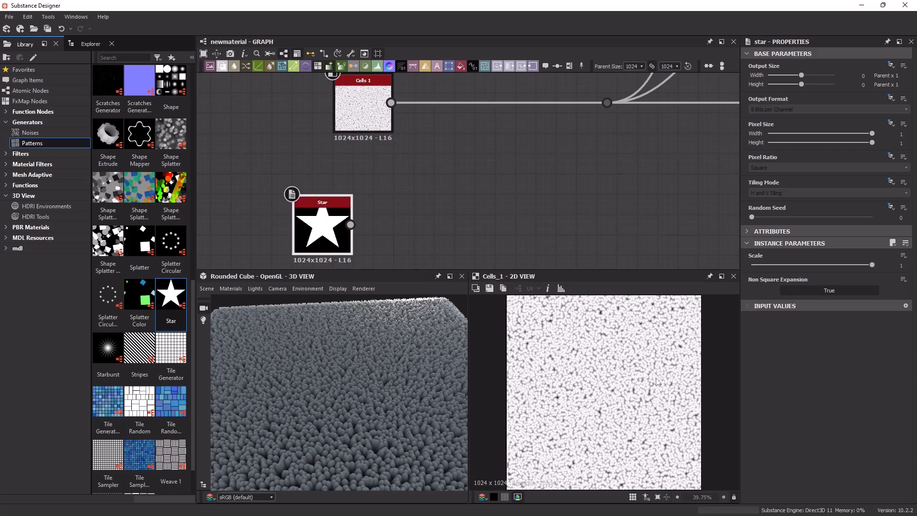
middle_click_drag(426, 199, 295, 234)
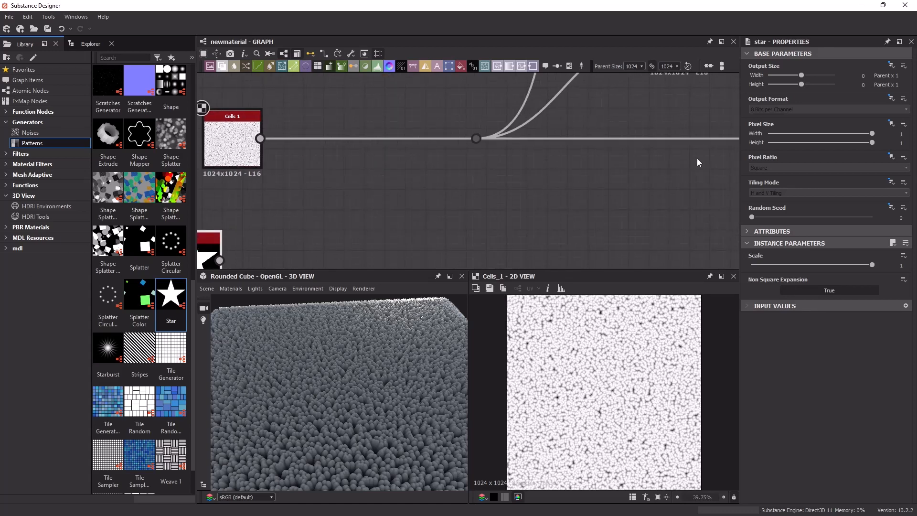
middle_click_drag(421, 186, 531, 187)
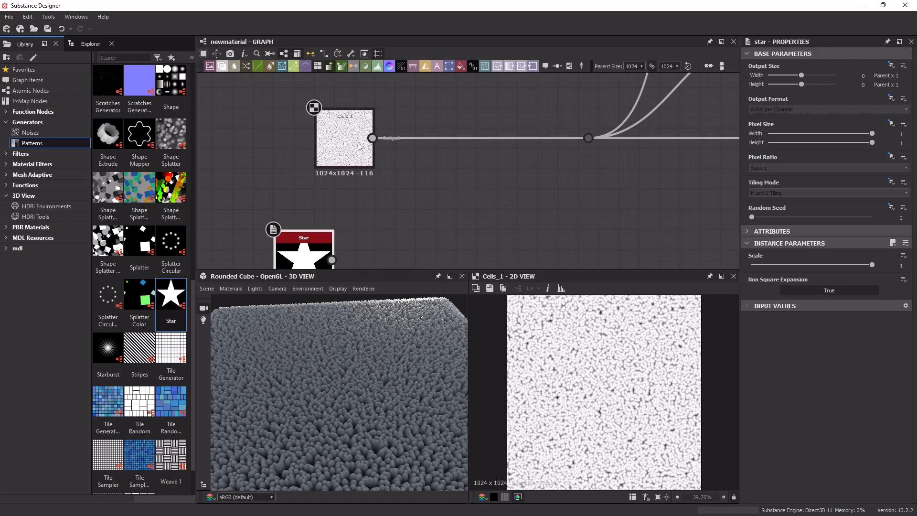
middle_click_drag(431, 250, 470, 209)
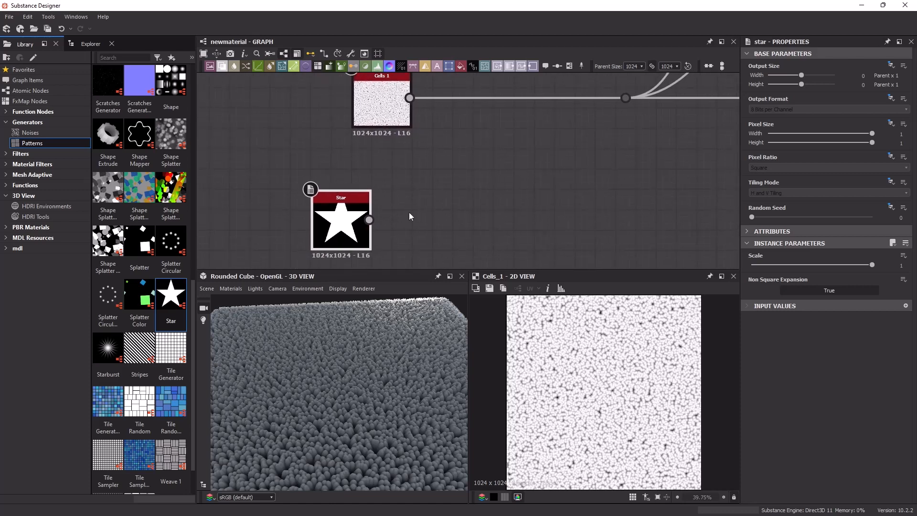
middle_click_drag(454, 172, 423, 186)
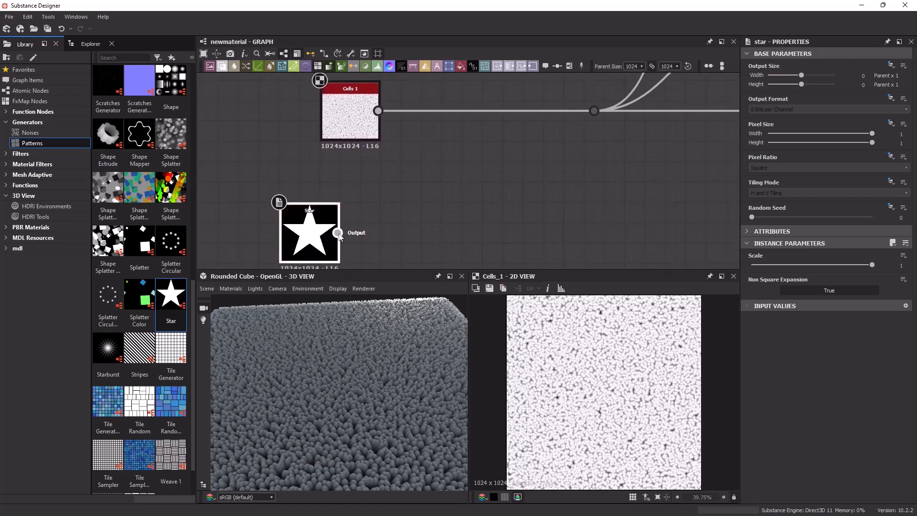
Add a Blend node with Star as background and Cells 1 as foreground, and connect its output to the dot node.
left_click_drag(339, 236, 477, 173)
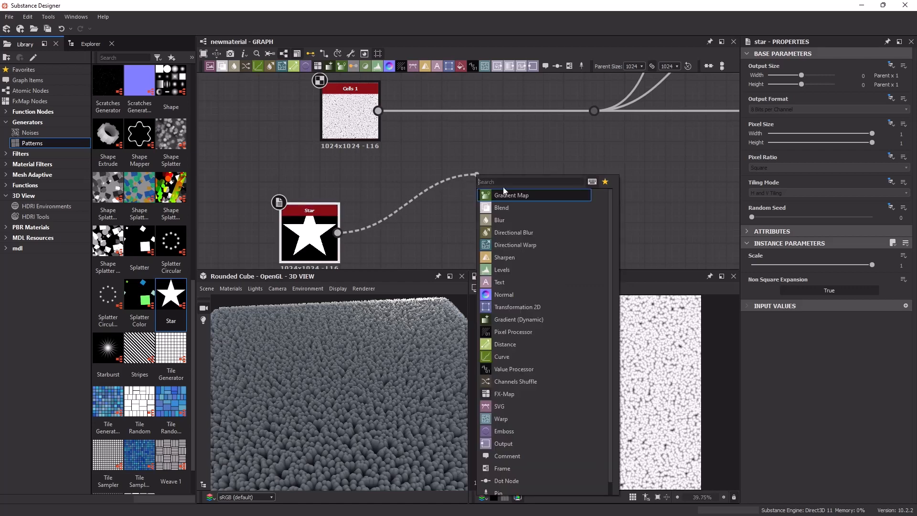
left_click(523, 207)
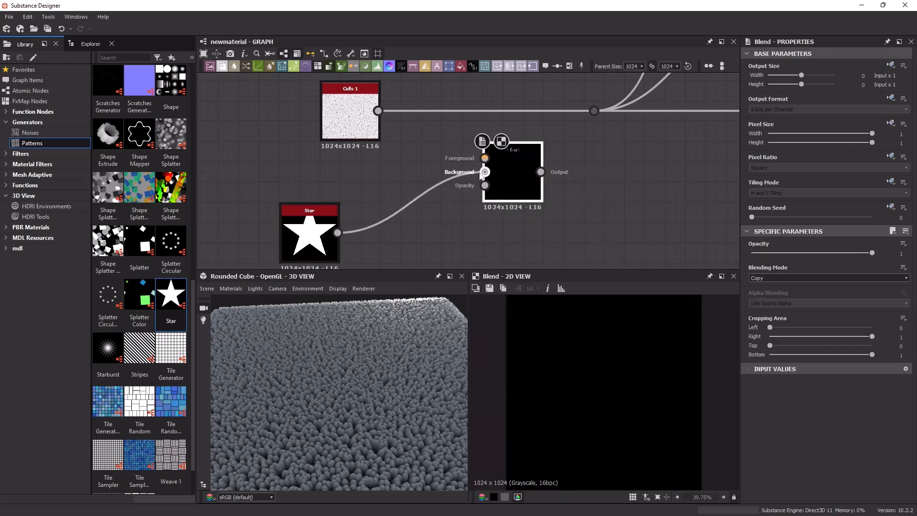
middle_click_drag(414, 128, 407, 141)
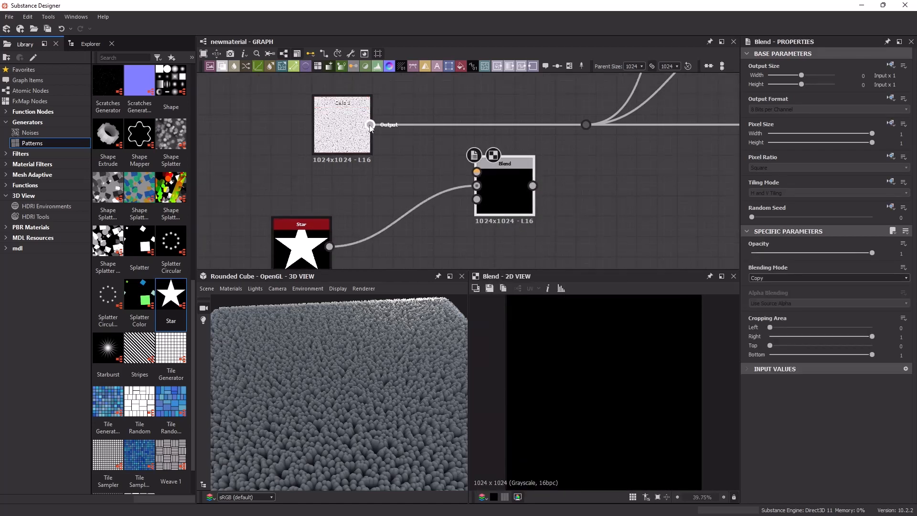
left_click_drag(370, 126, 477, 172)
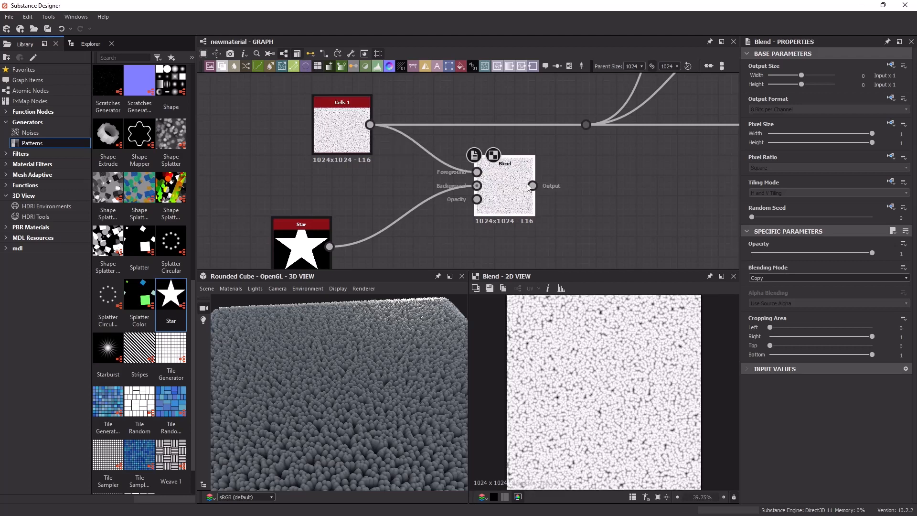
left_click_drag(532, 186, 589, 125)
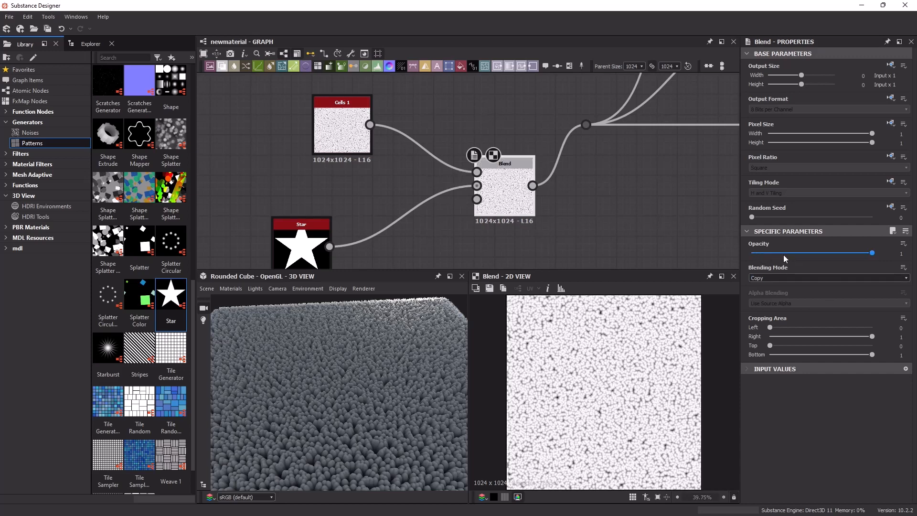
Try the Multiply and Switch blending modes on the Blend node, with opacity at 0.45 and 0.59.
mouse_move(820, 253)
left_mouse_down()
mouse_move(786, 251)
mouse_move(807, 251)
left_mouse_up()
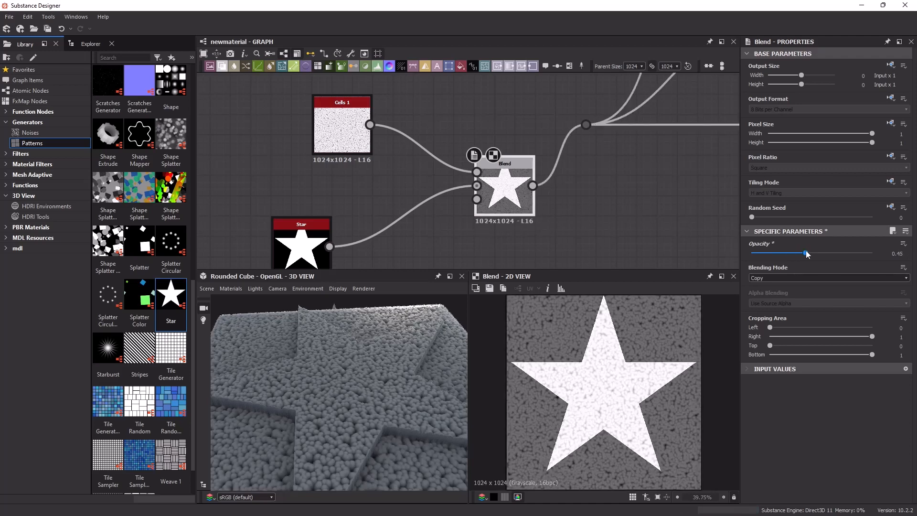
left_click(820, 276)
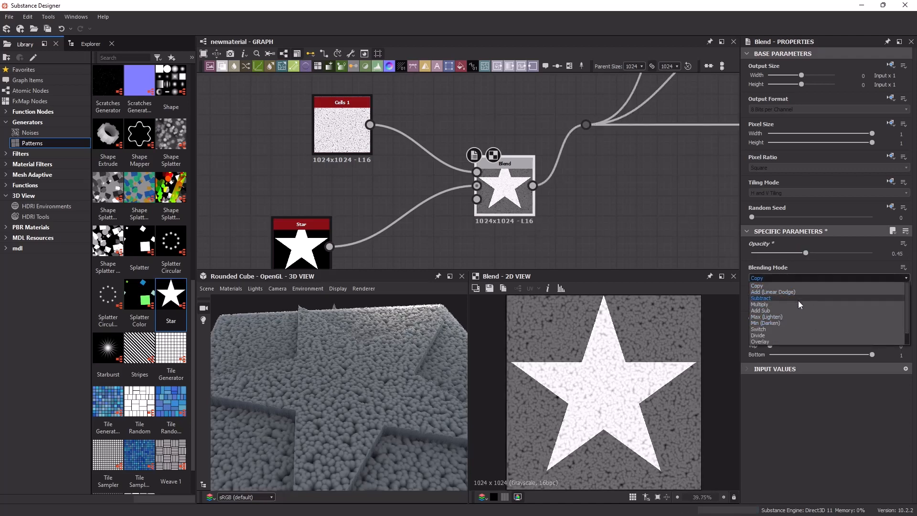
left_click(798, 304)
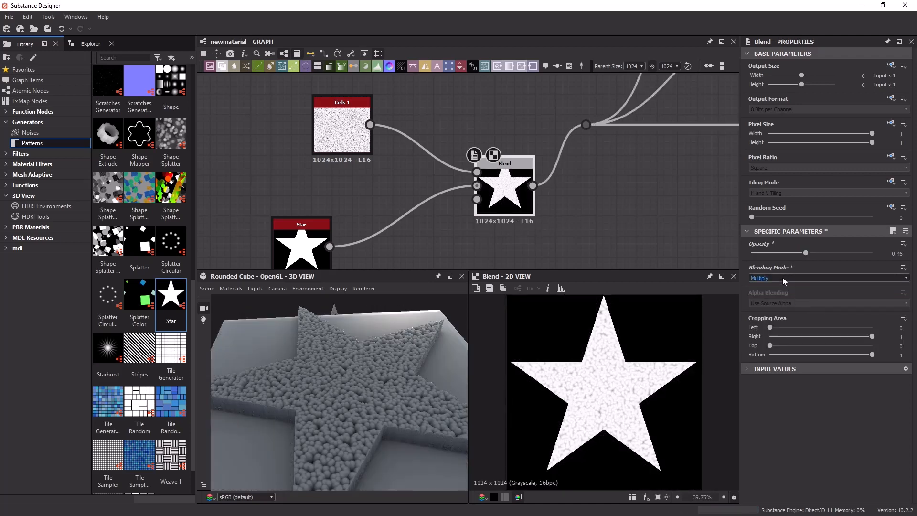
scroll(782, 277, "down", 1)
scroll(783, 277, "down", 3)
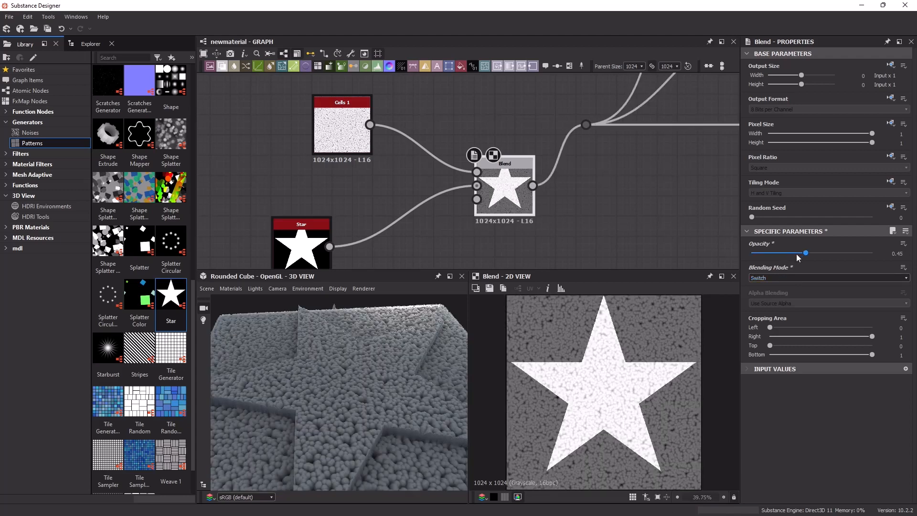
left_click_drag(797, 258, 824, 260)
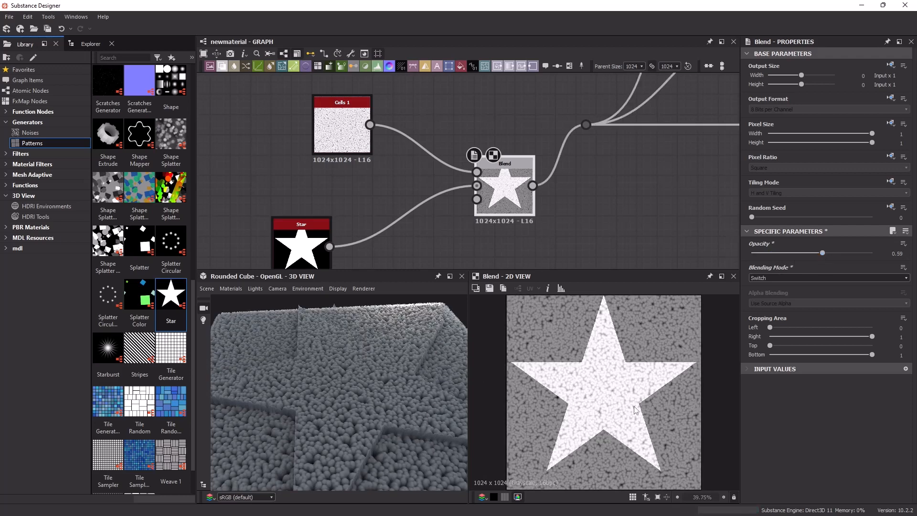
middle_click_drag(393, 231, 409, 198)
left_click(319, 228)
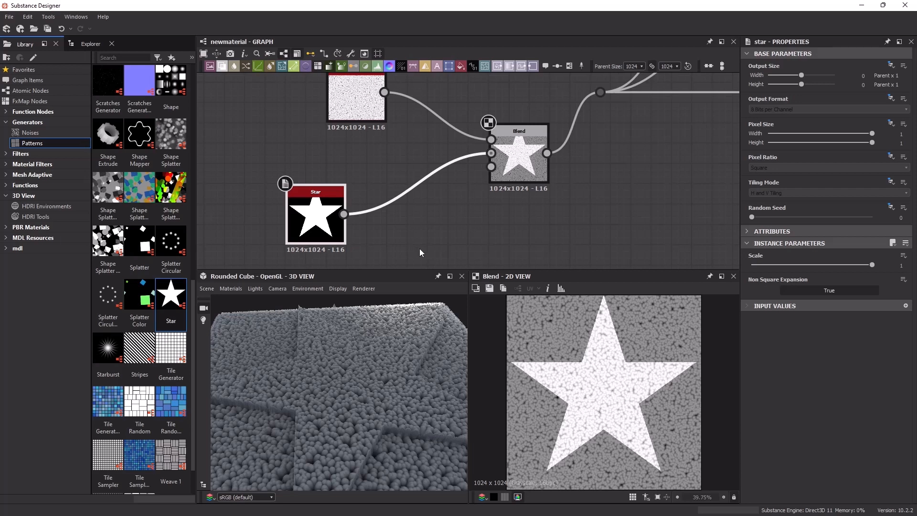
scroll(435, 256, "down", 1)
middle_click_drag(448, 237, 439, 220)
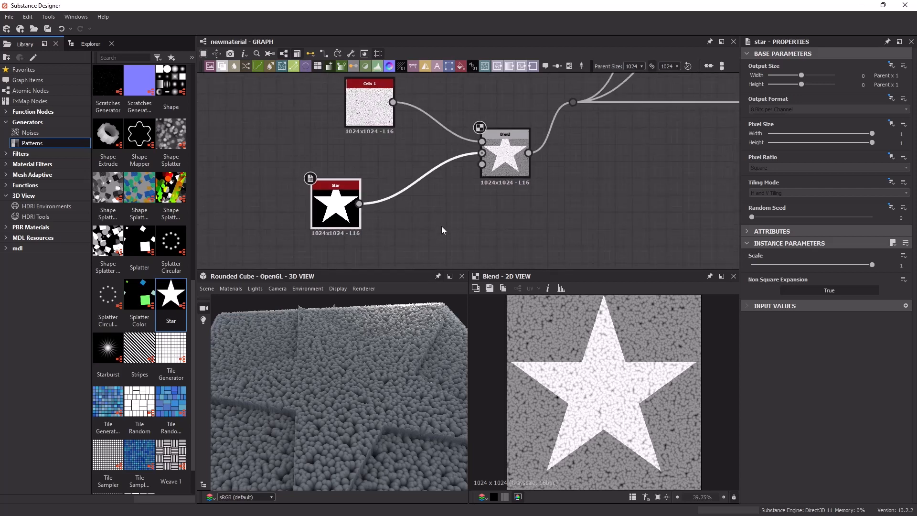
mouse_move(428, 219)
middle_mouse_down()
mouse_move(410, 218)
mouse_move(427, 221)
middle_mouse_up()
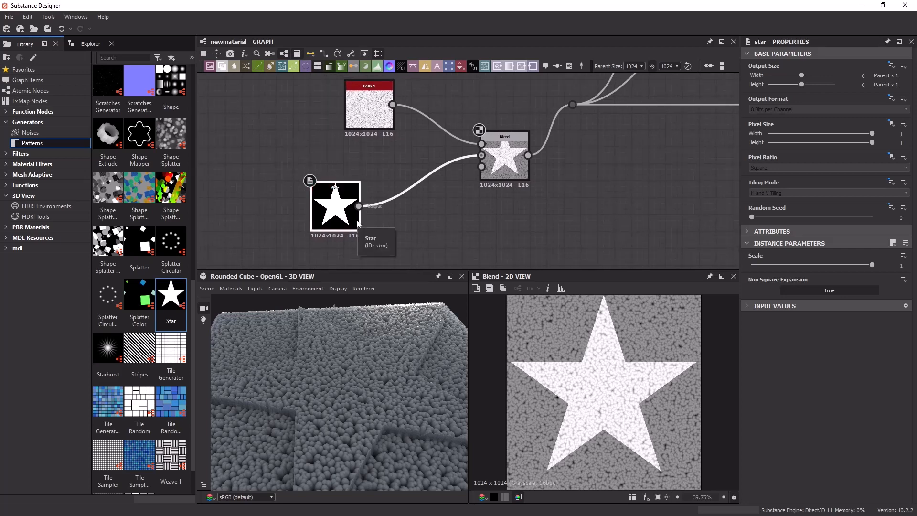
Preview the Add (Linear Dodge) blending mode on the Blend node, and set the mode to Subtract.
left_click(505, 157)
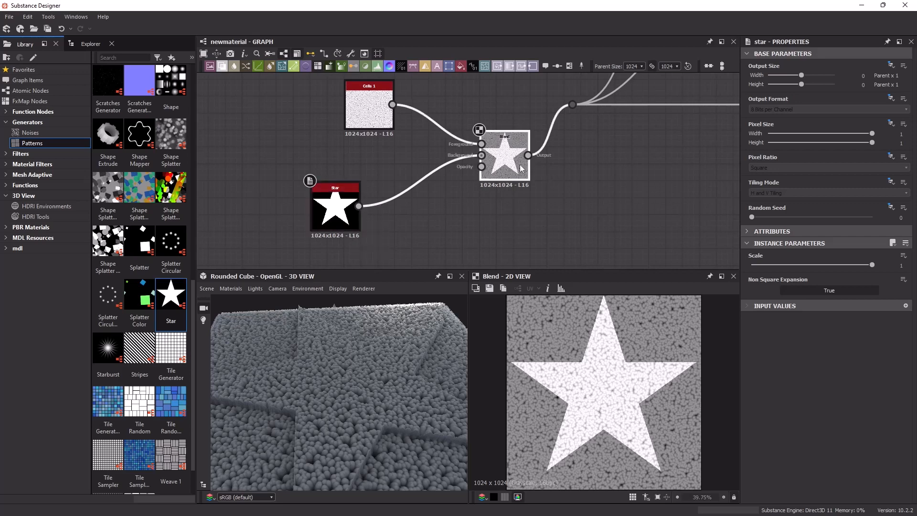
left_click(803, 278)
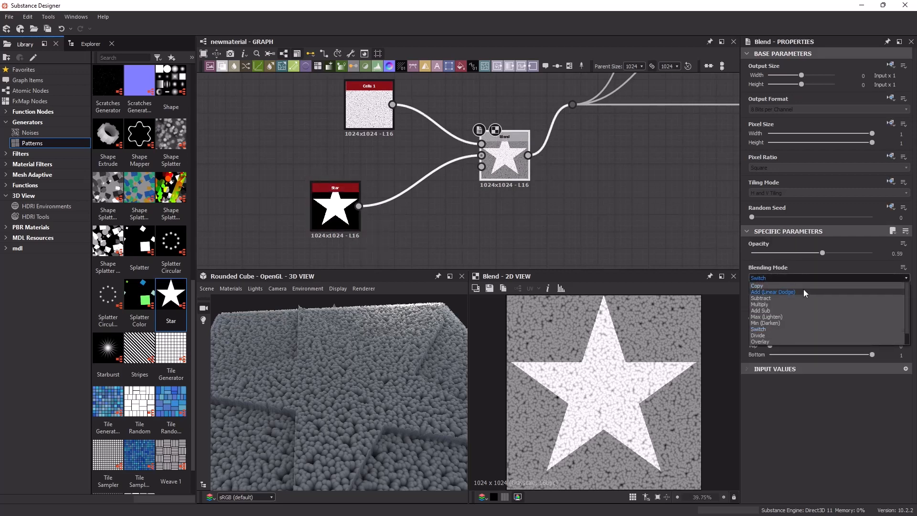
left_click(804, 291)
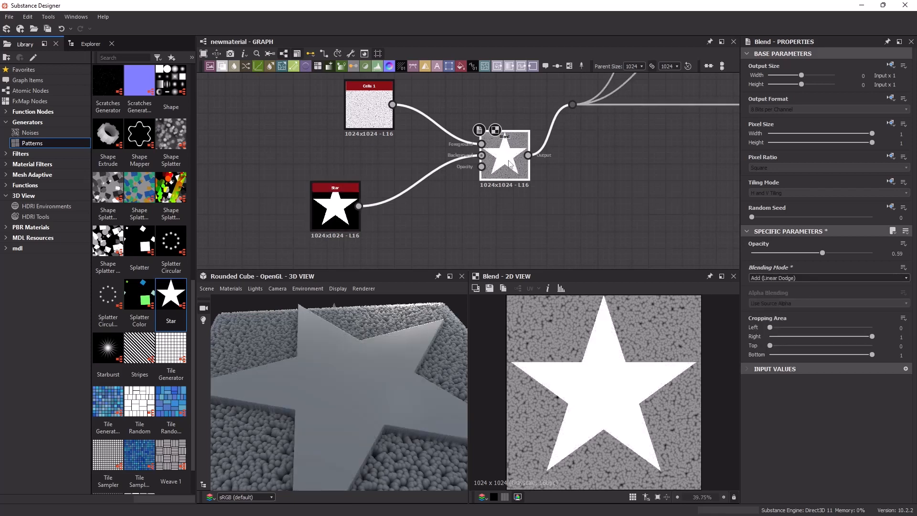
left_click(804, 277)
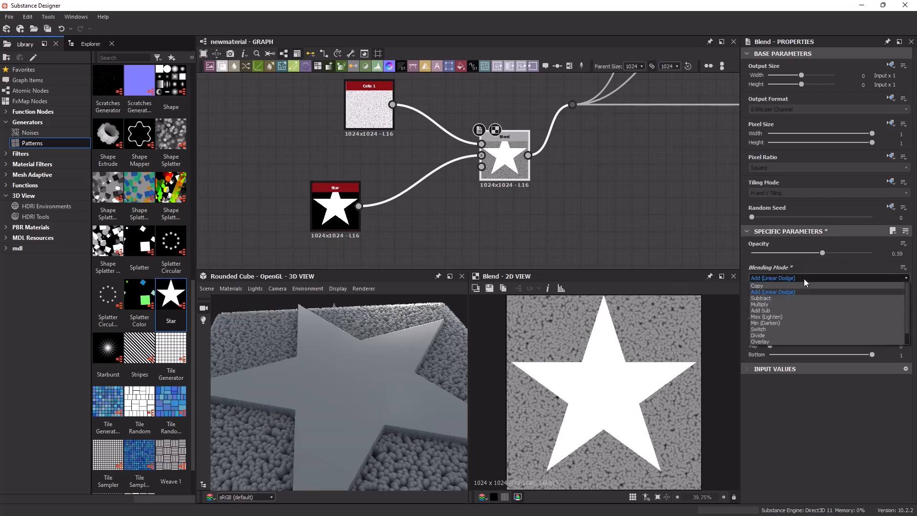
left_click(790, 298)
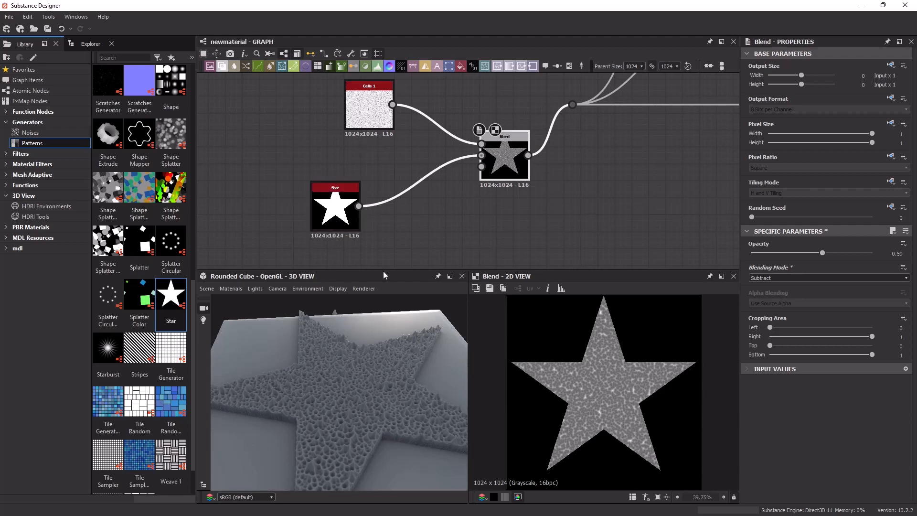
Move the Star node farther from Blend and add a Levels node fed by the Star output.
left_click_drag(344, 215, 287, 215)
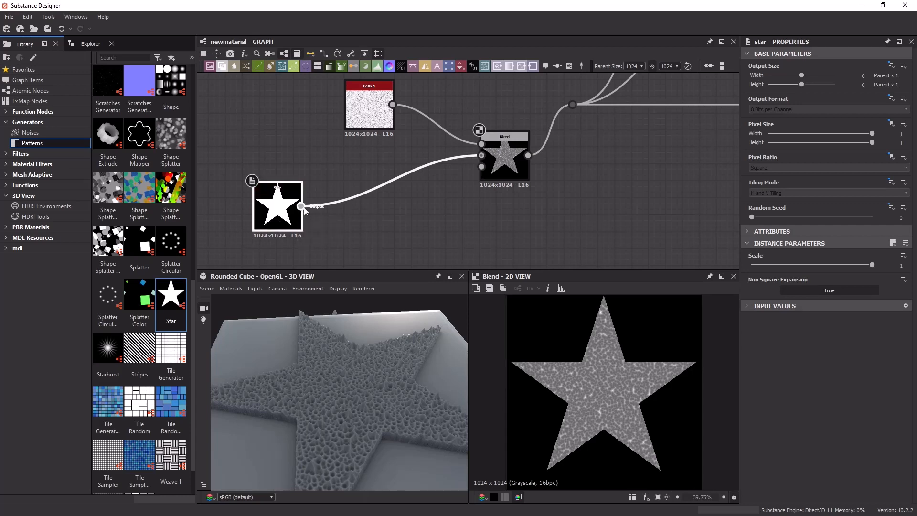
left_click_drag(304, 208, 342, 214)
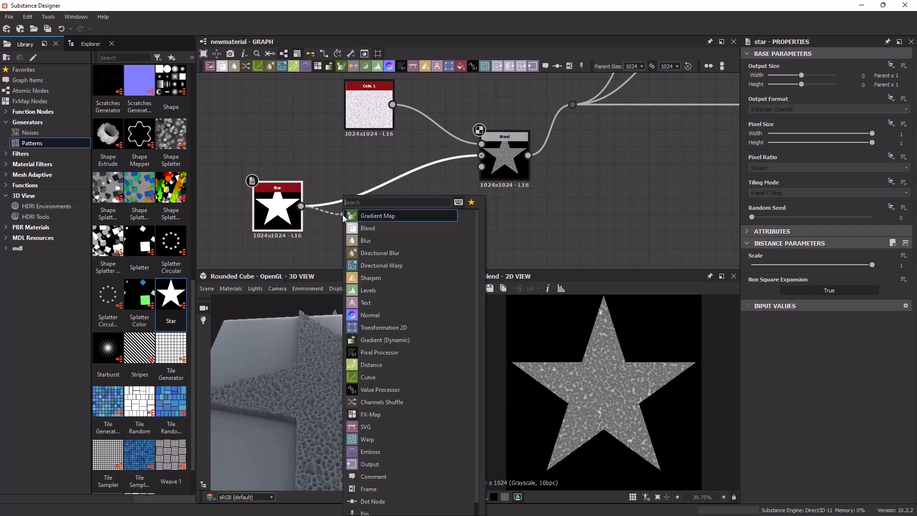
type("leve")
left_click(368, 216)
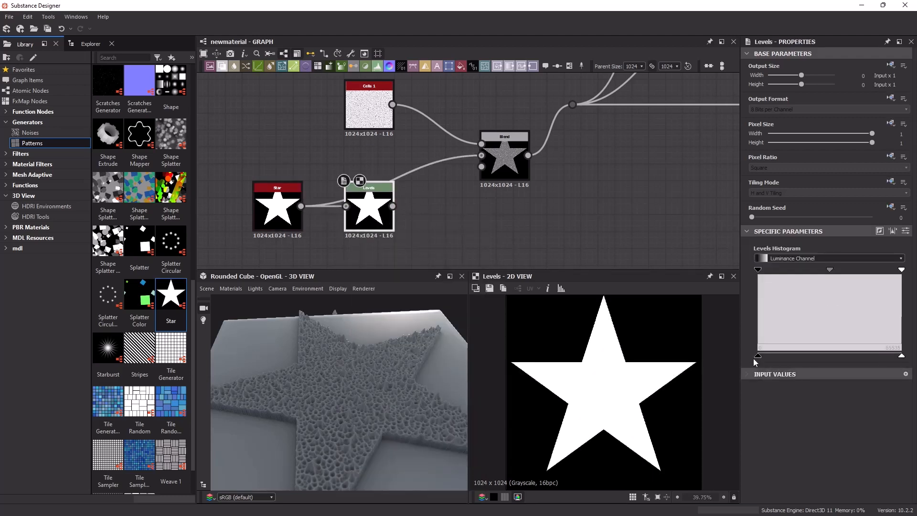
Narrow the Levels output range to mid-grey tones with its black and white output limits, and connect Levels to Blend's background.
left_click_drag(760, 361, 834, 363)
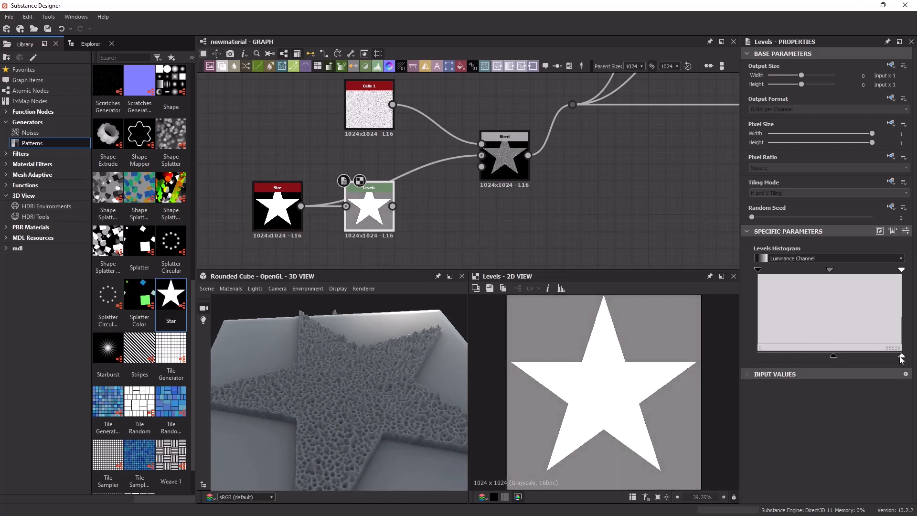
left_click_drag(902, 358, 851, 359)
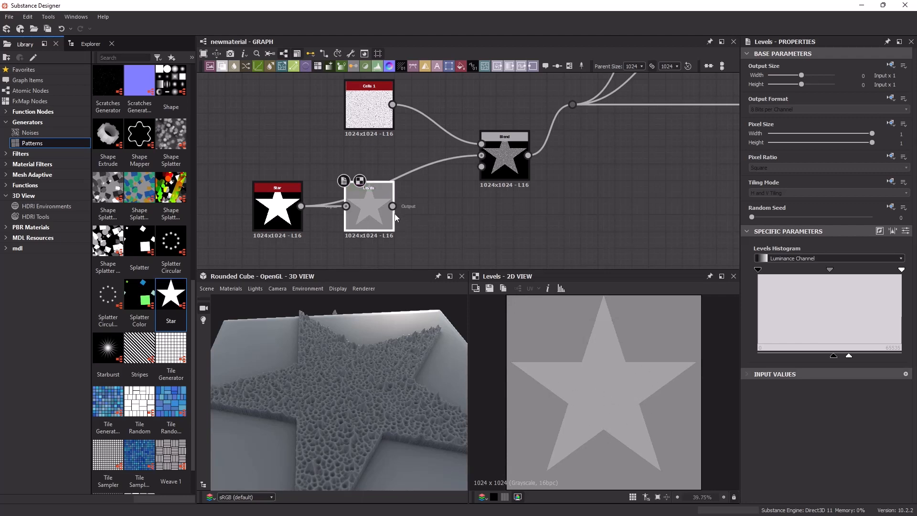
left_click_drag(462, 162, 481, 155)
Try Add (Linear Dodge) on the Blend node with the levelled star, check the cube's surface, and return to Subtract.
left_click(510, 177)
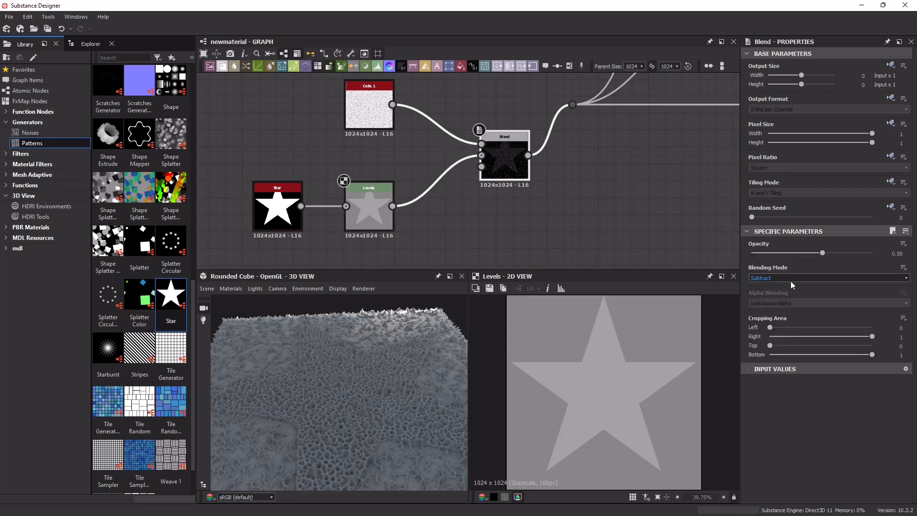
left_click(796, 277)
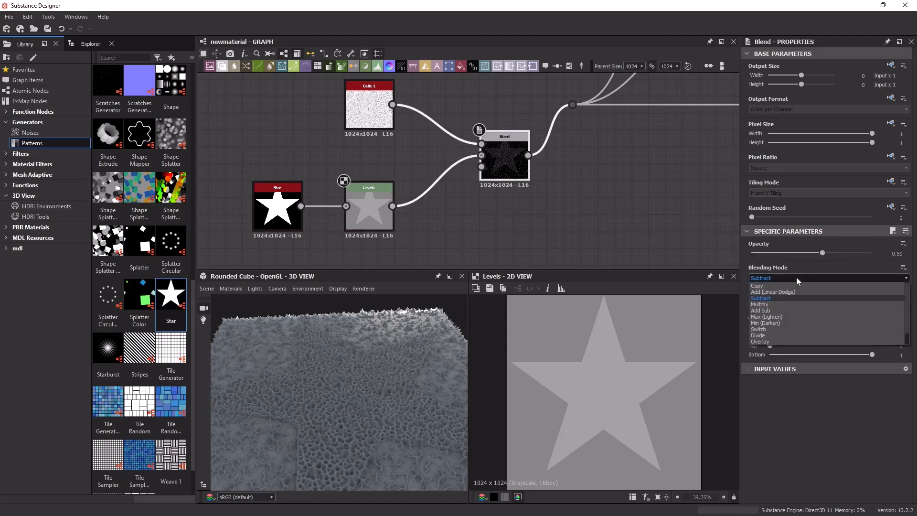
left_click(790, 292)
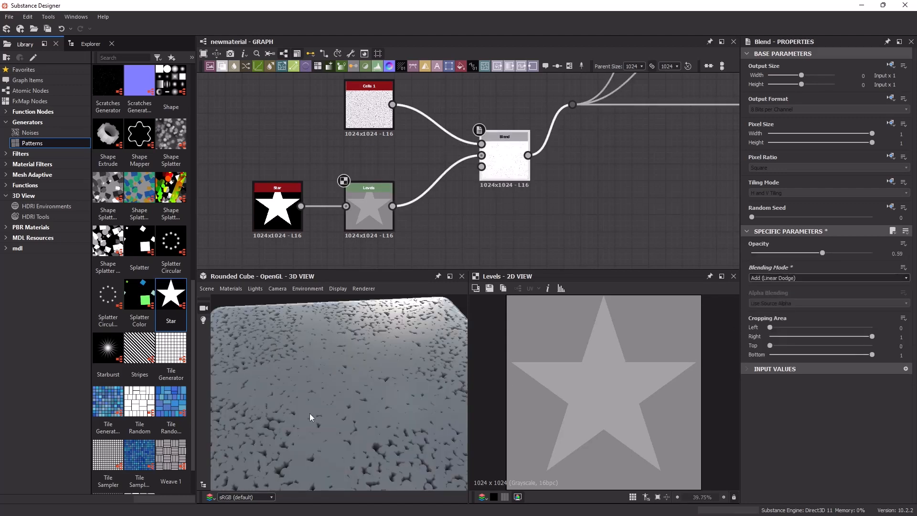
left_click_drag(309, 416, 334, 416)
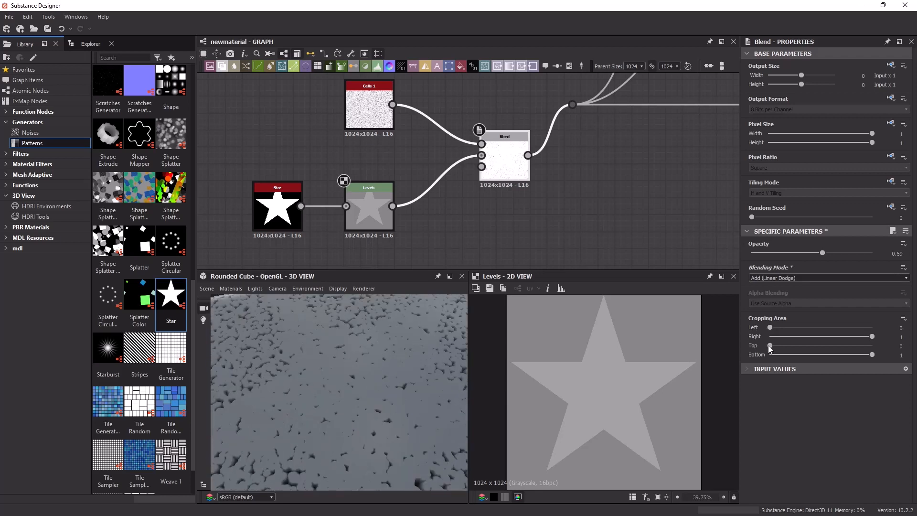
left_click(812, 276)
left_click(788, 299)
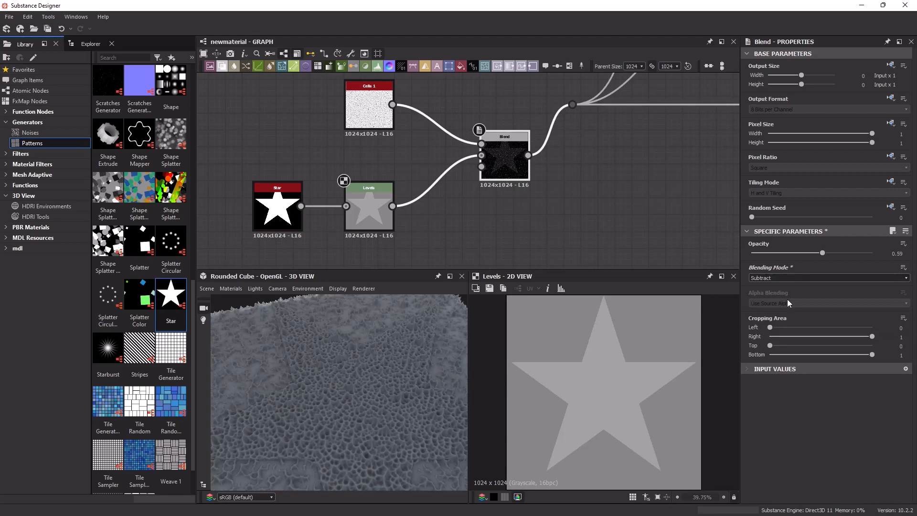
Inspect the relief on the cube from a low angle, and space the Star and Levels nodes farther from Blend.
left_click_drag(295, 432, 290, 380)
scroll(291, 380, "down", 1)
left_click_drag(266, 222, 223, 222)
left_click_drag(367, 223, 350, 223)
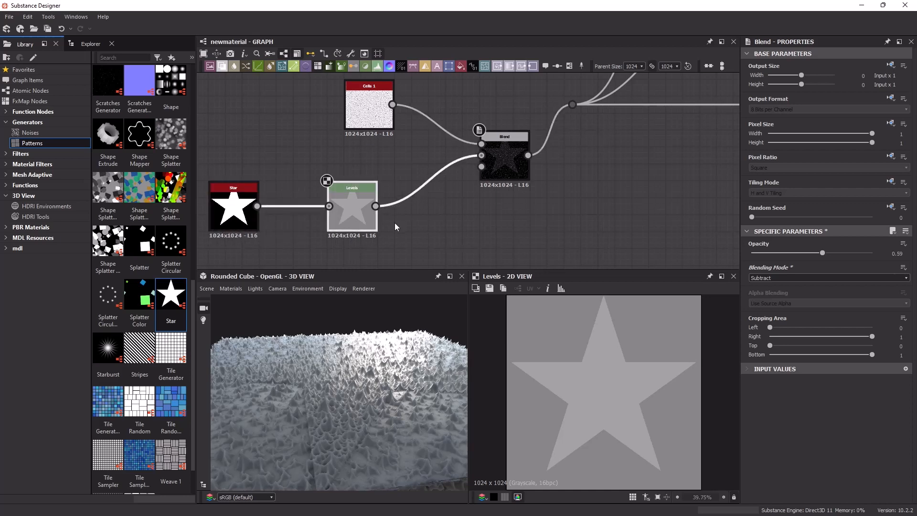
Lower the Blend node's opacity to 0.11 and show its result in the 2D view.
middle_click_drag(427, 224, 473, 213)
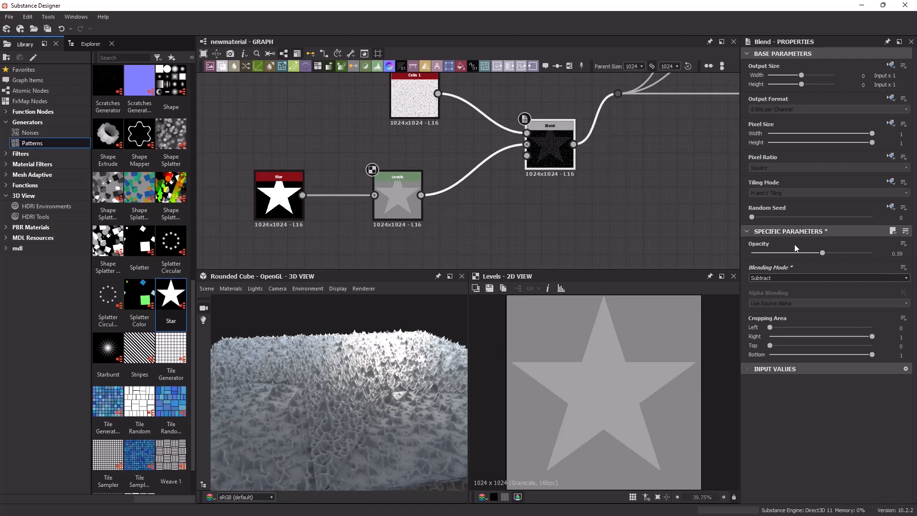
left_click_drag(823, 253, 766, 254)
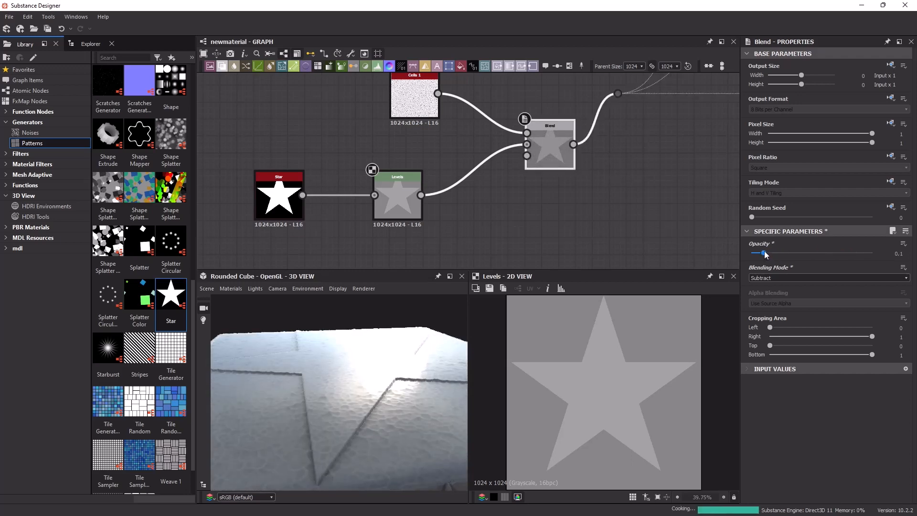
middle_click_drag(428, 197, 445, 193)
middle_click_drag(505, 200, 519, 196)
double_click(582, 144)
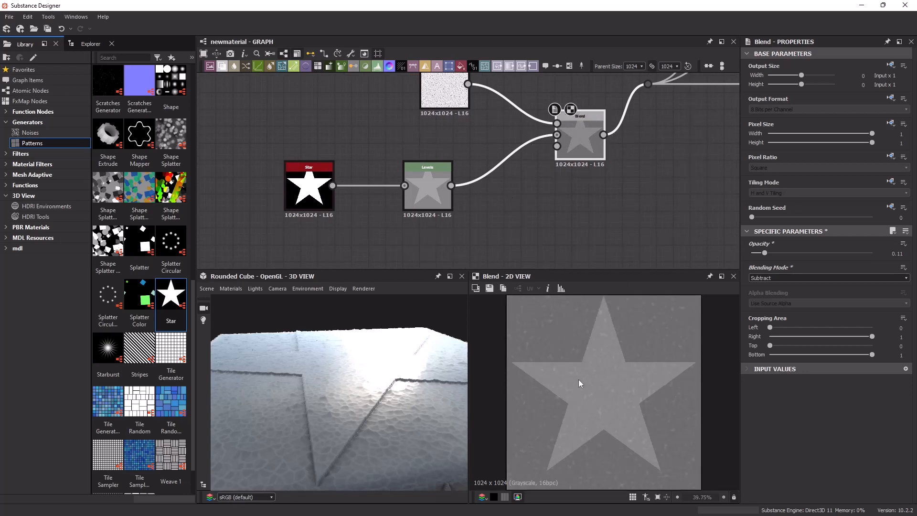
Move the Star and Levels nodes away from Blend to make room, and add a Splatter Circular node between Levels and Blend.
left_click_drag(298, 204, 231, 205)
left_click_drag(429, 201, 327, 201)
left_click(400, 221)
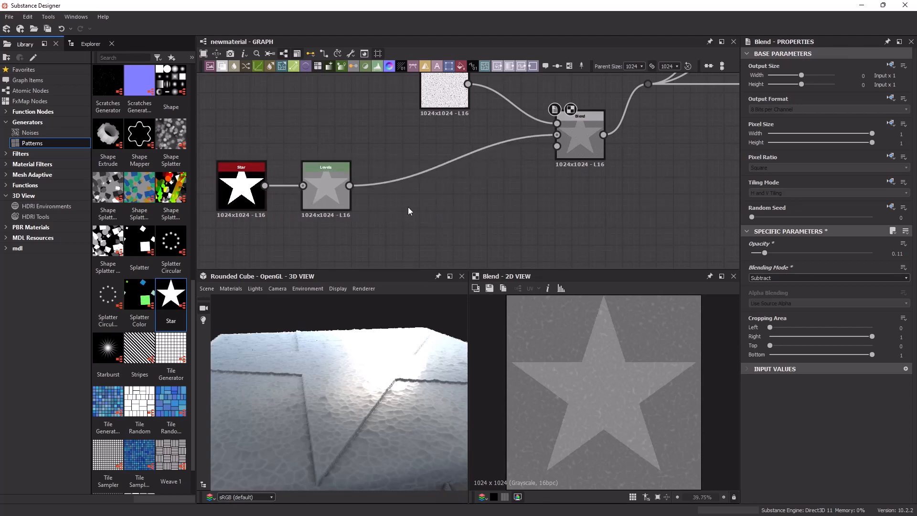
left_click_drag(175, 249, 447, 222)
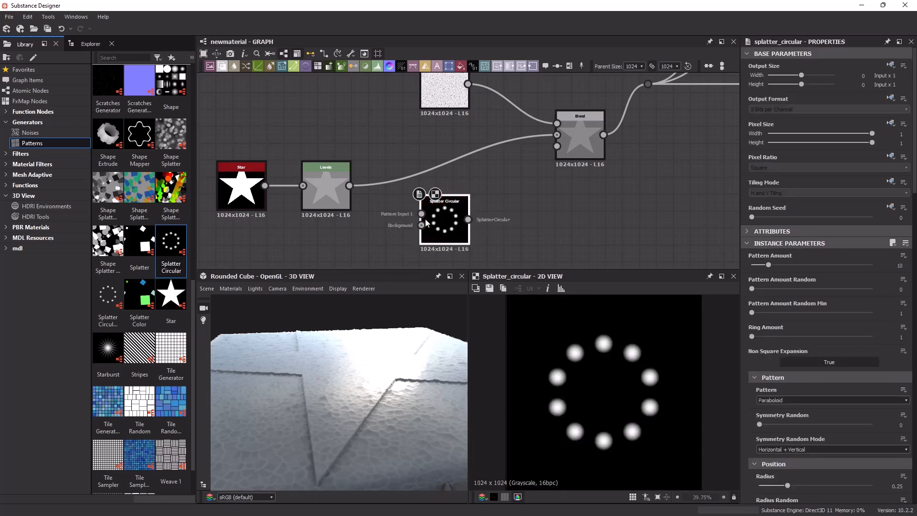
scroll(421, 215, "up", 4)
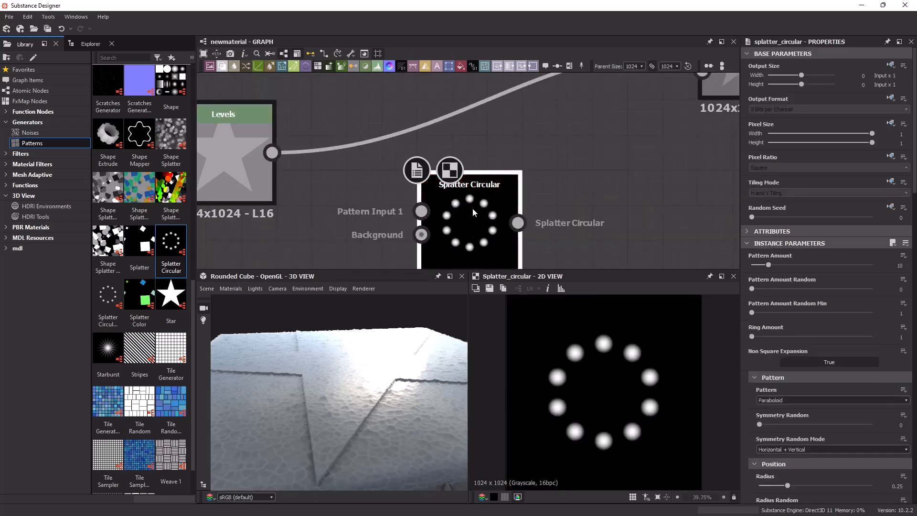
Connect Levels to the Splatter Circular node's Pattern Input 1, feed its output into Blend in place of Levels, and align the node between them.
left_click_drag(472, 207, 507, 173)
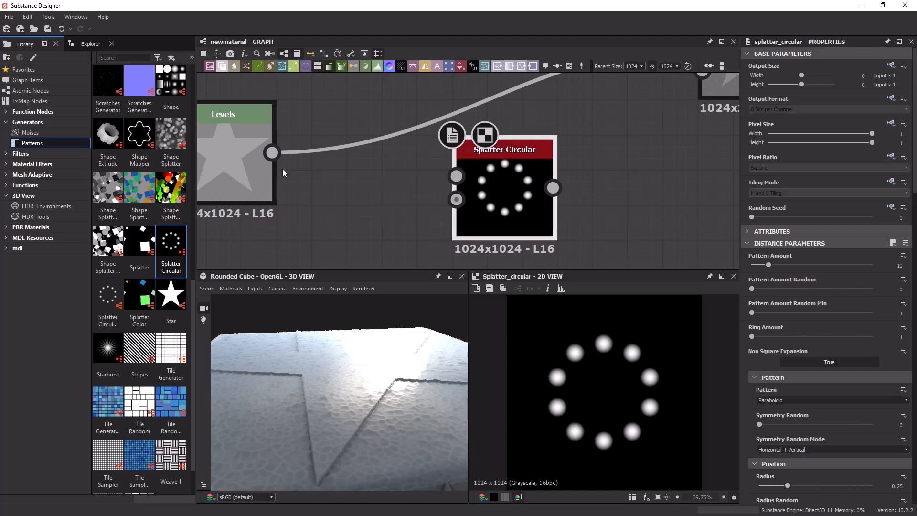
middle_click_drag(334, 212, 460, 210)
left_click(343, 163)
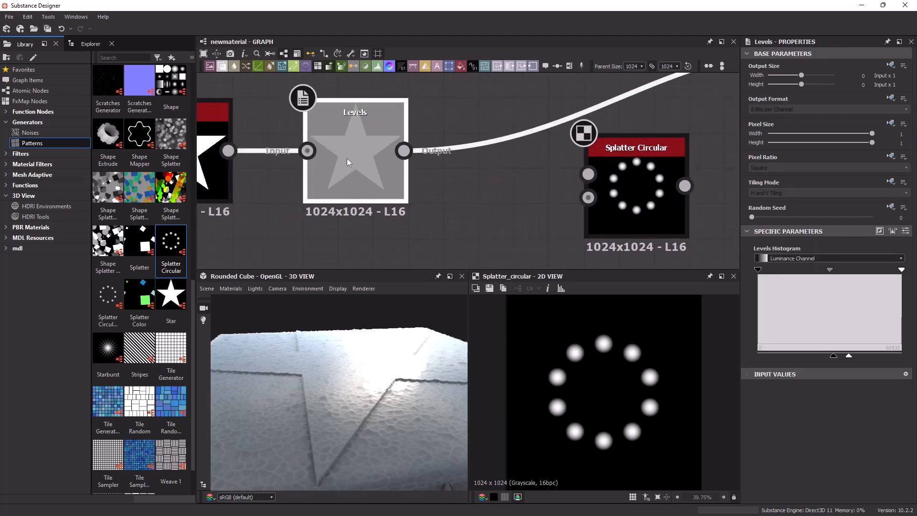
left_click_drag(404, 151, 578, 175)
middle_click_drag(606, 130, 382, 189)
scroll(386, 189, "down", 2)
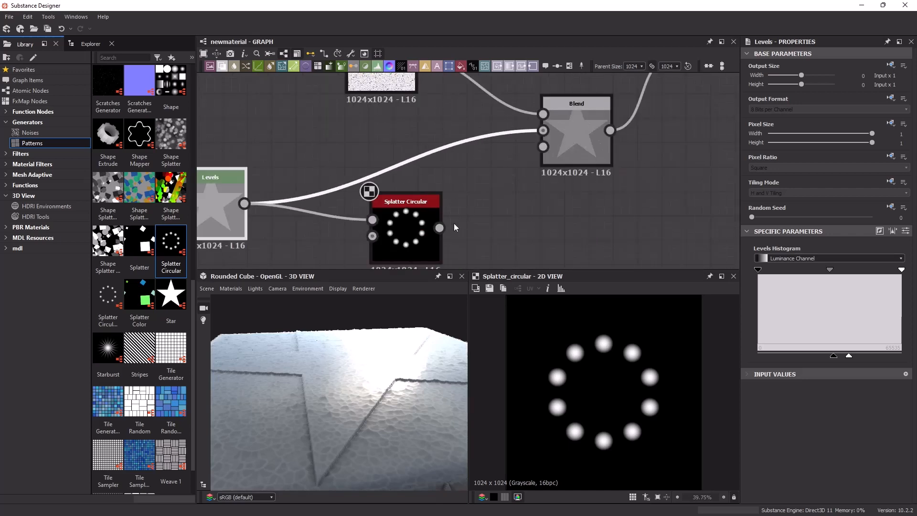
left_click_drag(439, 228, 544, 130)
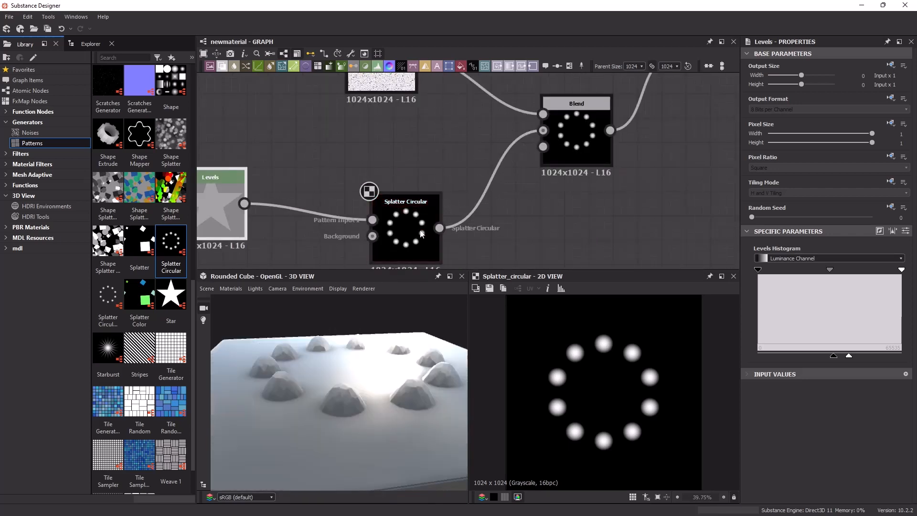
left_click_drag(416, 235, 390, 197)
Inspect the bumps on the cube and set the Splatter Circular node's pattern to Square.
left_click_drag(393, 373, 356, 385)
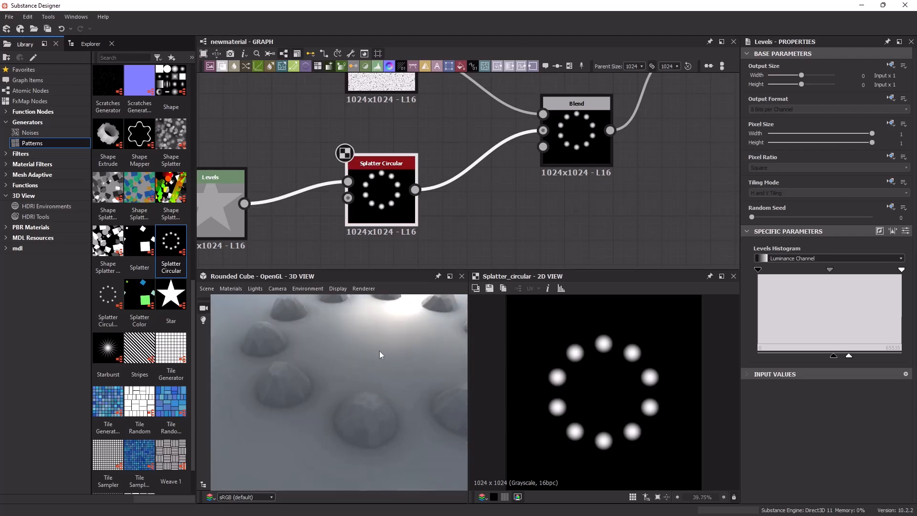
left_click(367, 193)
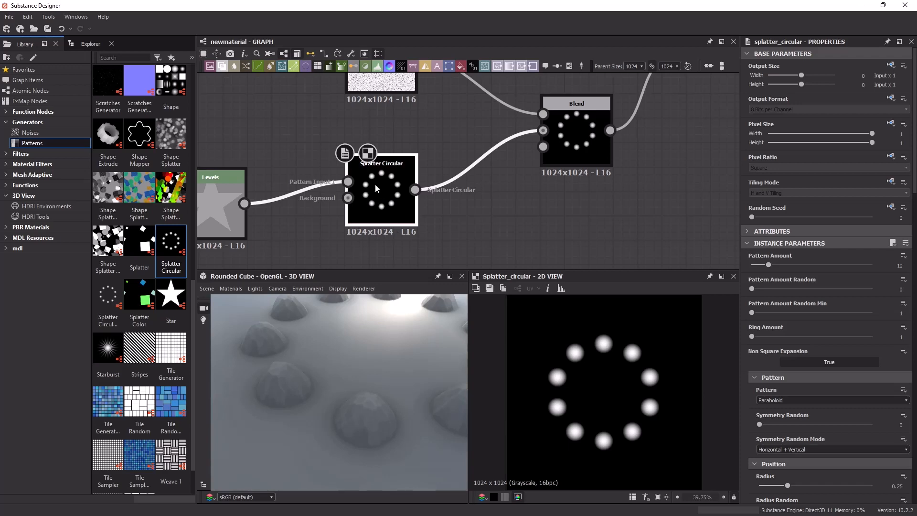
left_click(577, 136)
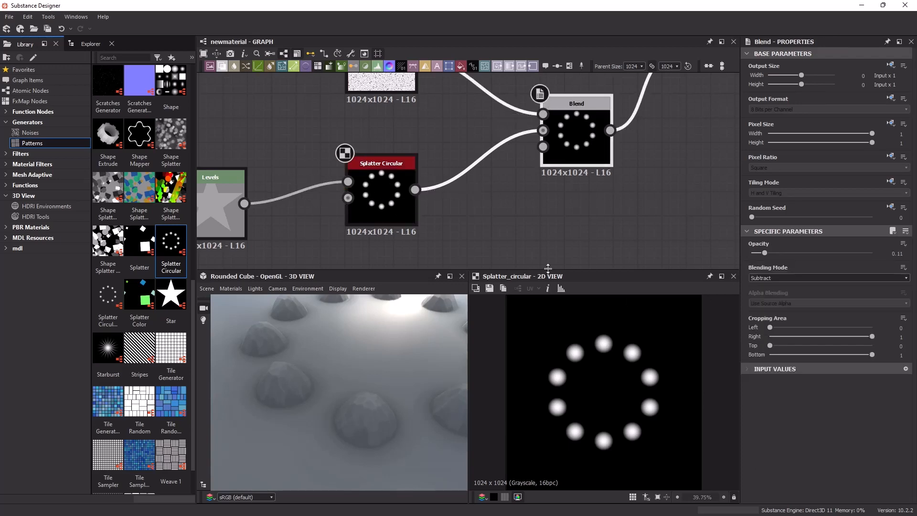
left_click(380, 205)
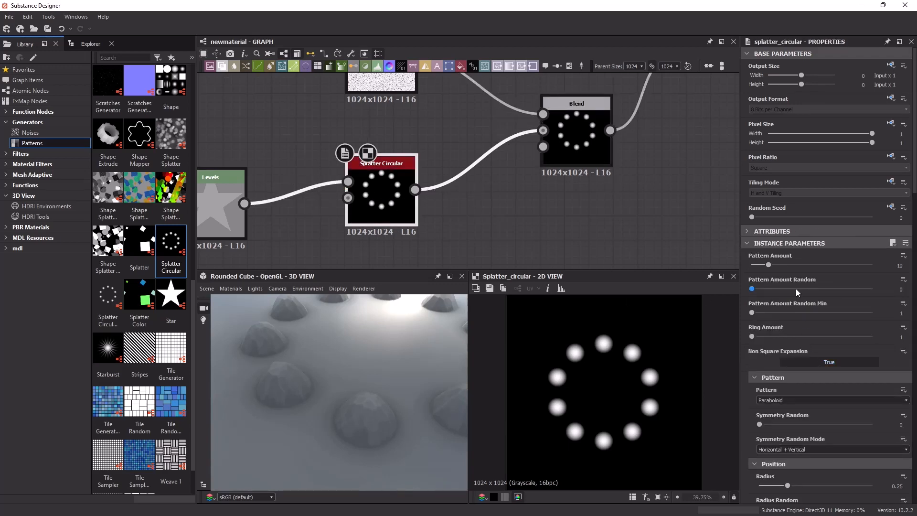
scroll(801, 364, "down", 2)
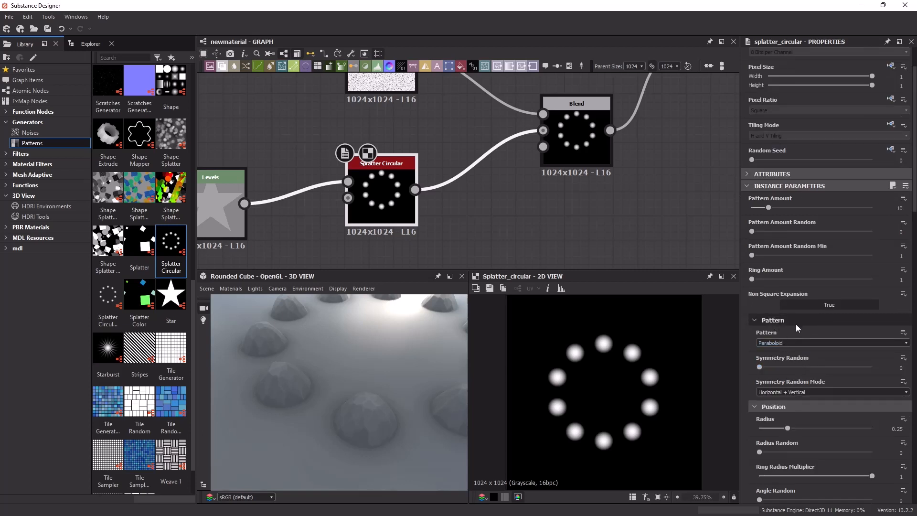
left_click(790, 343)
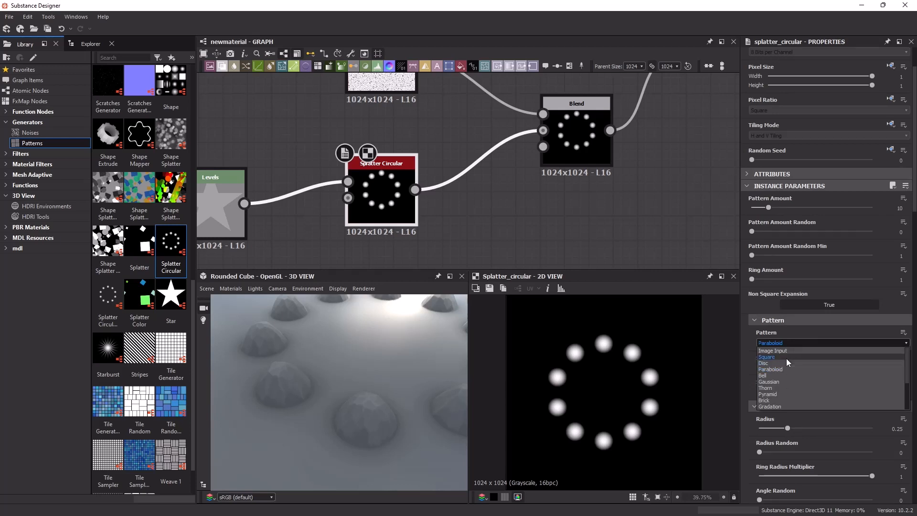
left_click(787, 358)
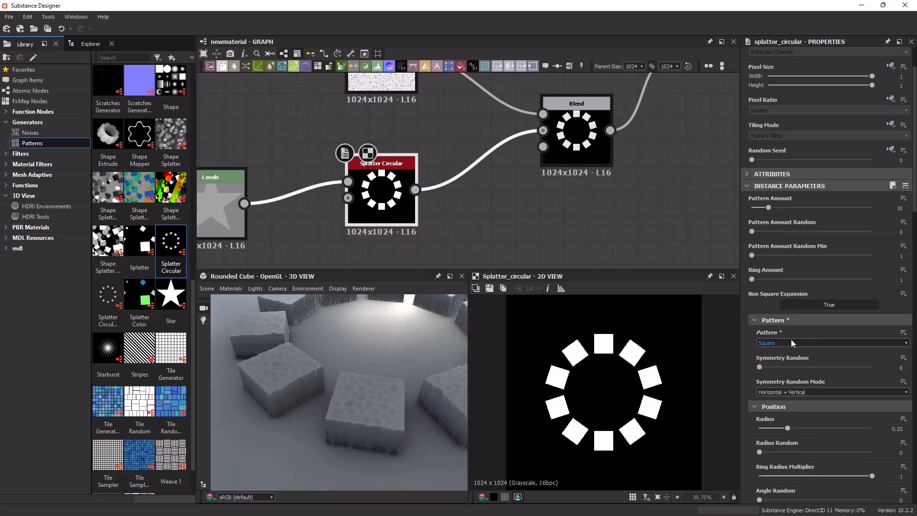
Set the Splatter Circular node's pattern to Image Input and inspect the star tiles closely on the cube.
left_click(791, 340)
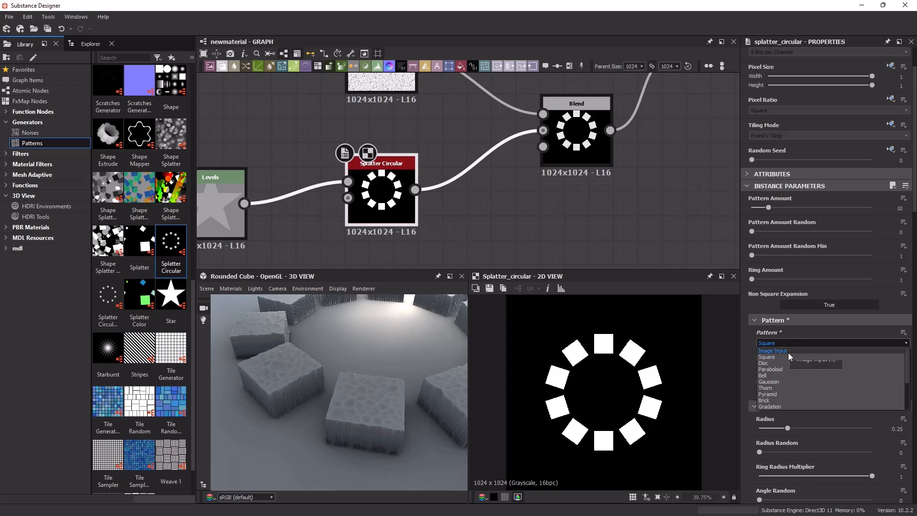
left_click(789, 352)
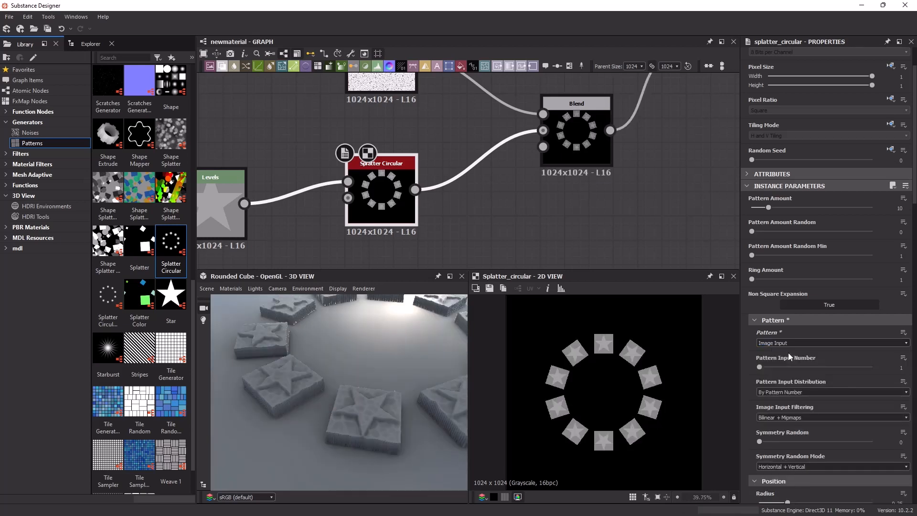
left_click_drag(399, 392, 379, 420)
scroll(380, 422, "up", 2)
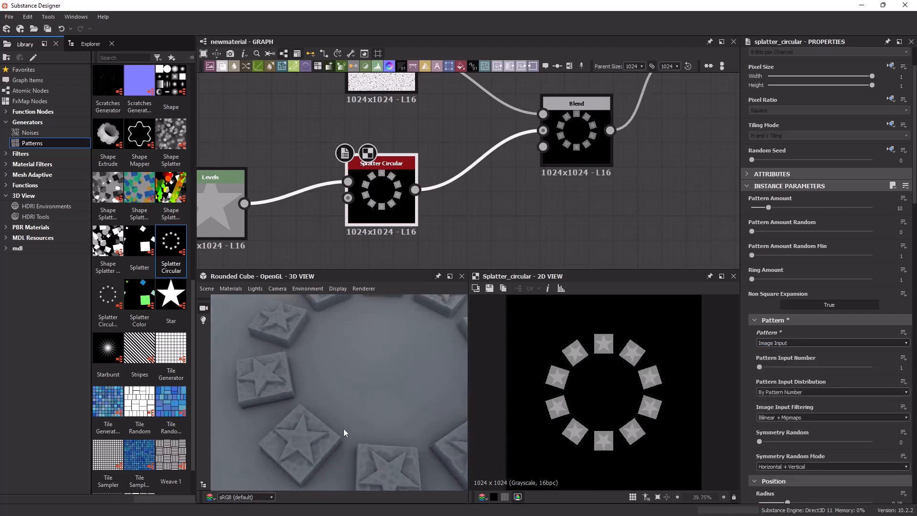
middle_click_drag(302, 444, 377, 362)
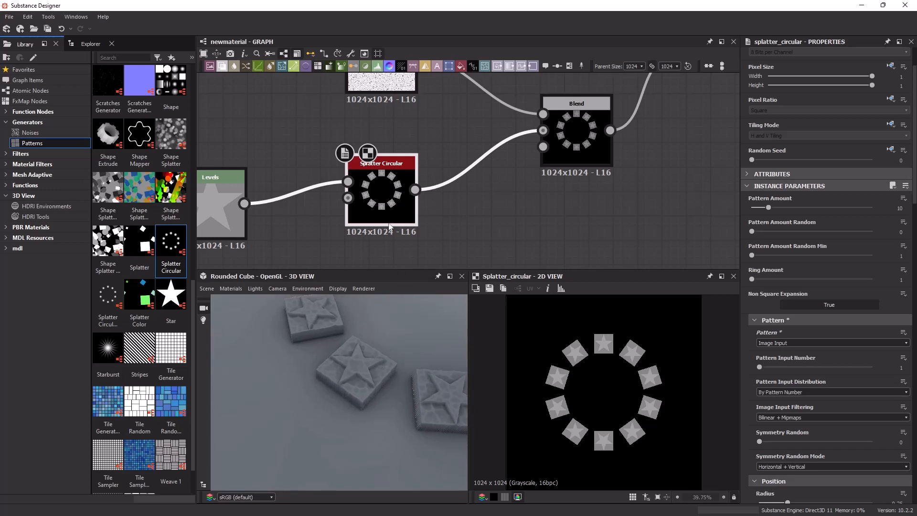
Set the Splatter Circular node's Radius to 0.51 and Radius Random to 0.39, and check the ring on the cube.
scroll(818, 421, "down", 3)
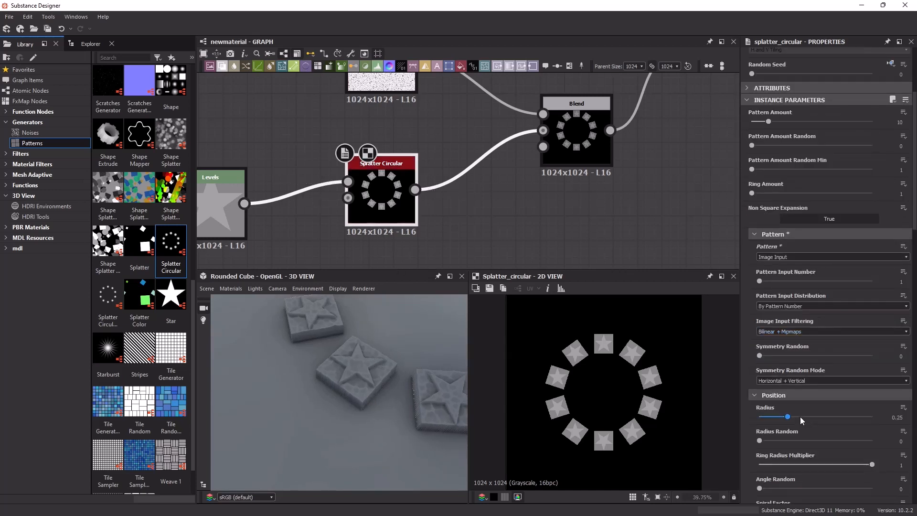
mouse_move(801, 417)
left_mouse_down()
mouse_move(815, 417)
mouse_move(782, 419)
mouse_move(856, 417)
mouse_move(817, 420)
left_mouse_up()
left_click_drag(760, 441, 803, 446)
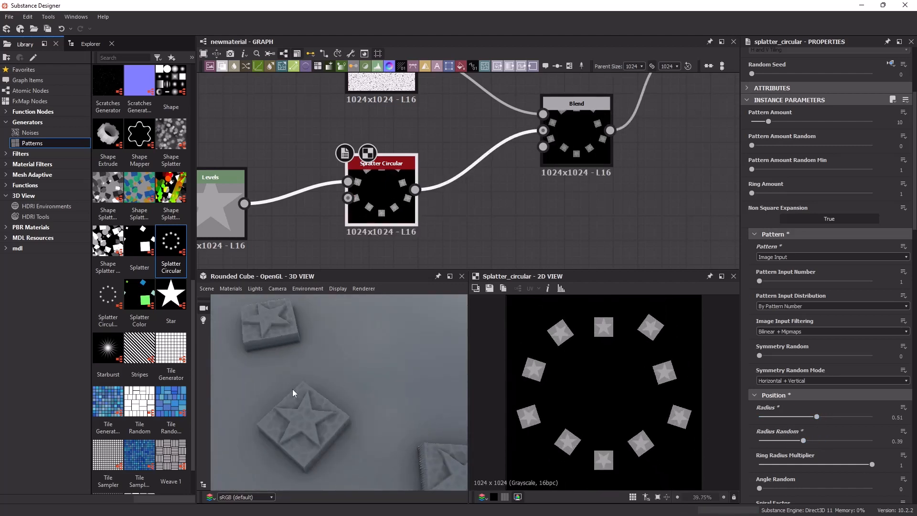
left_click_drag(292, 389, 383, 368)
Examine the Splatter Circular node's position and size parameters, and the reset options for Scale and for all instance parameters.
scroll(800, 430, "down", 5)
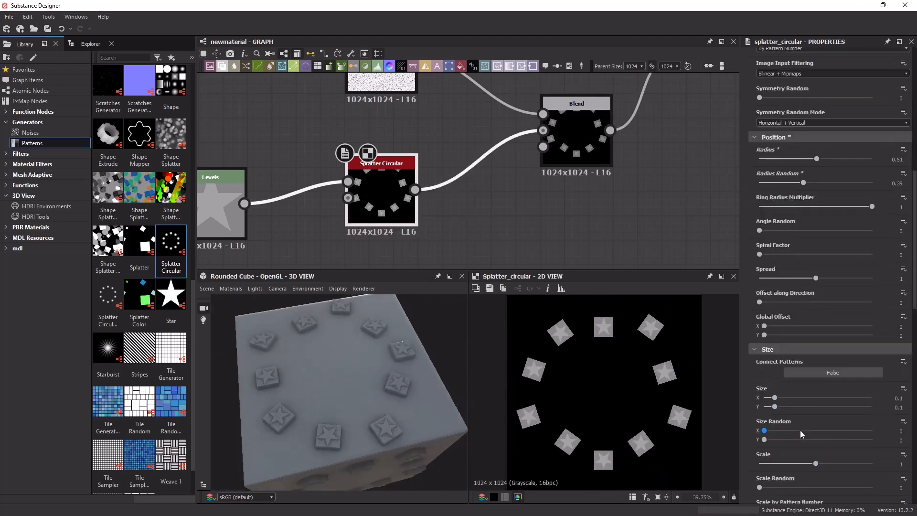
scroll(800, 430, "down", 2)
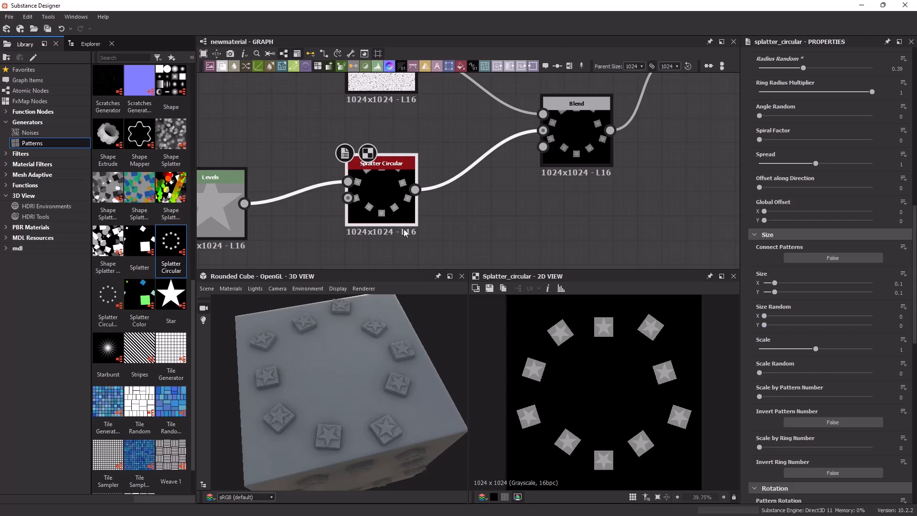
middle_click_drag(452, 220, 534, 214)
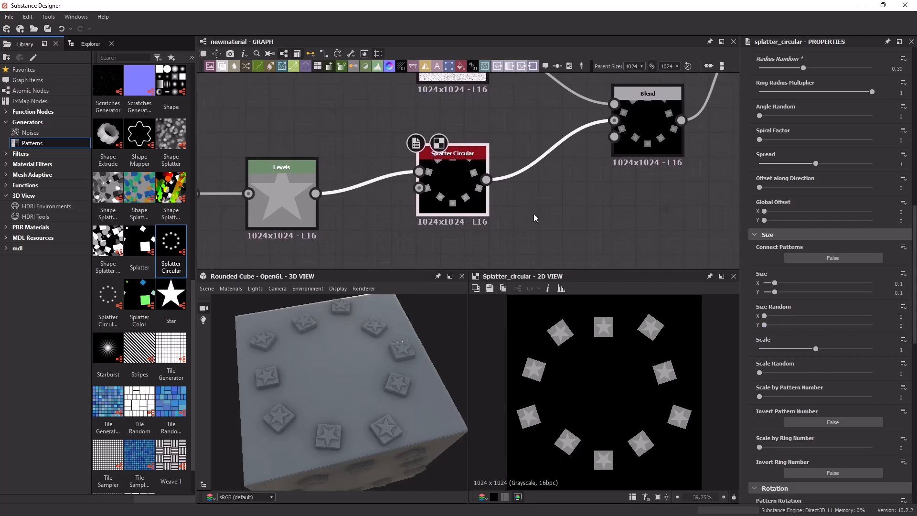
left_click(903, 340)
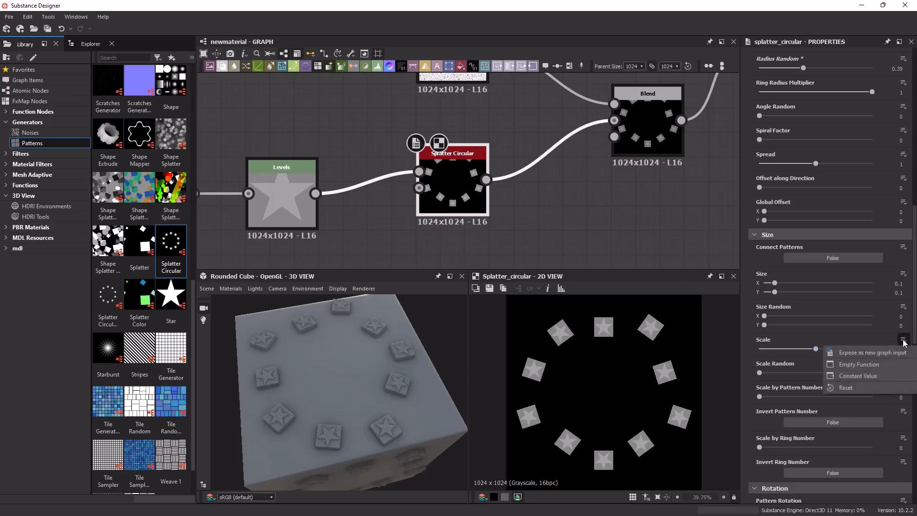
left_click(853, 391)
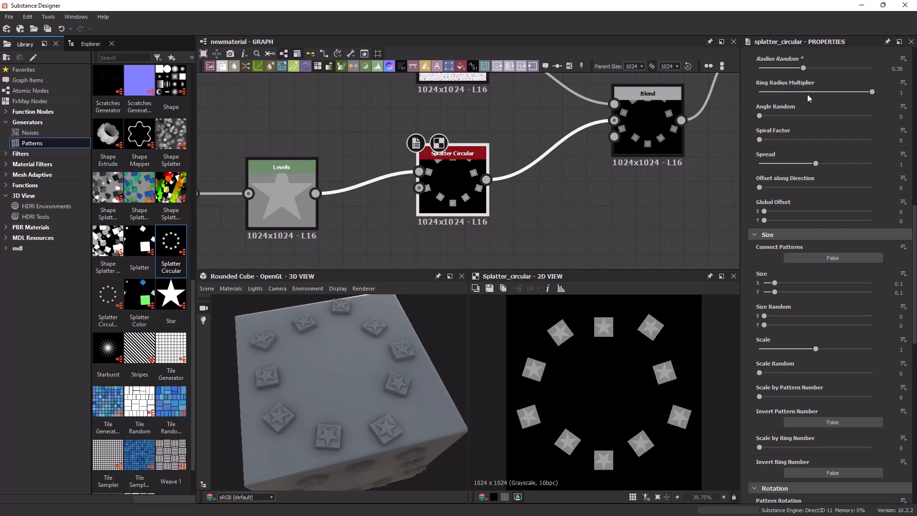
scroll(895, 94, "up", 12)
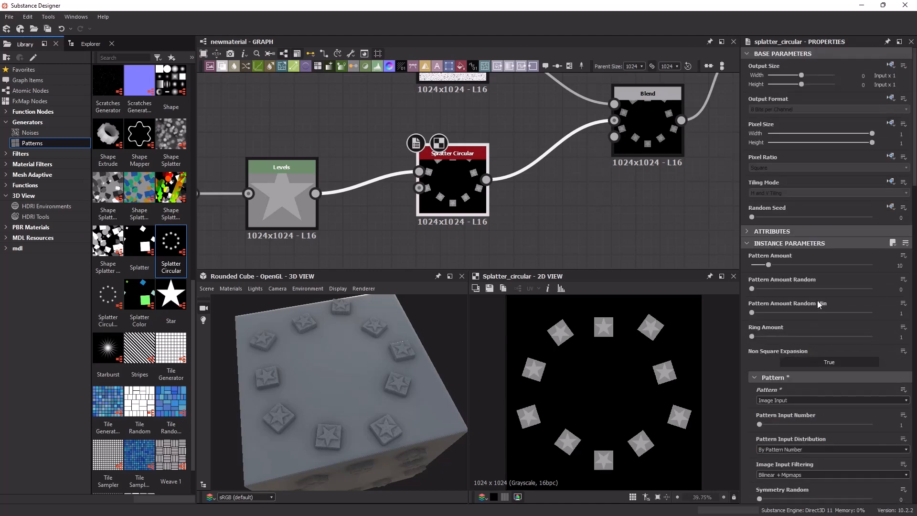
left_click(905, 243)
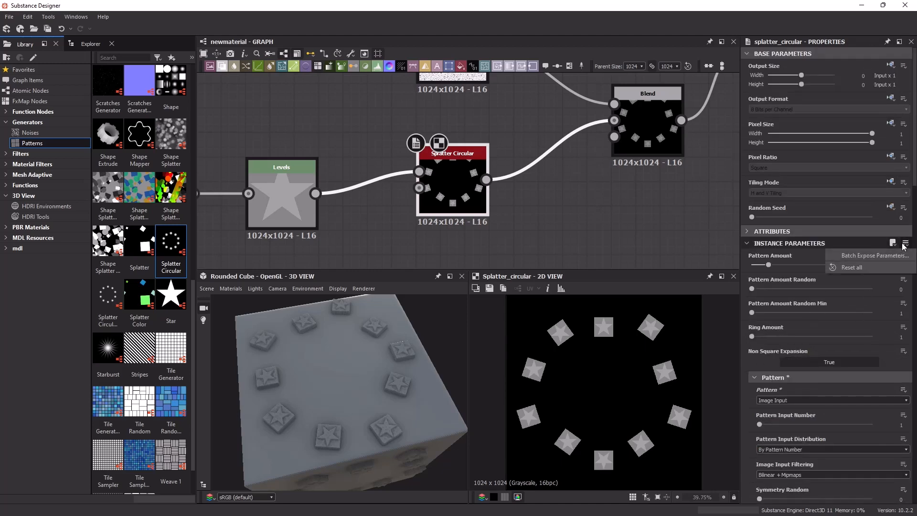
left_click(867, 267)
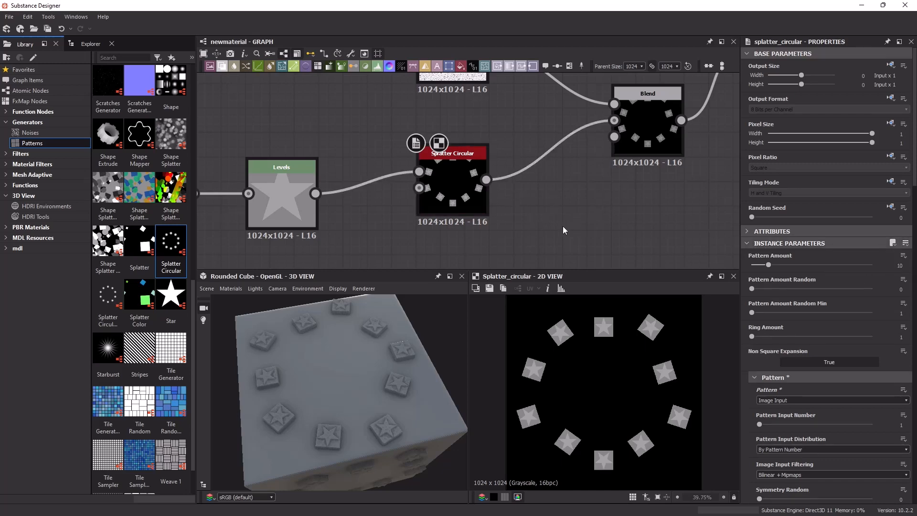
Delete the Star, Levels, Splatter Circular, Cells 1 and Blend nodes from the graph.
scroll(486, 187, "down", 2)
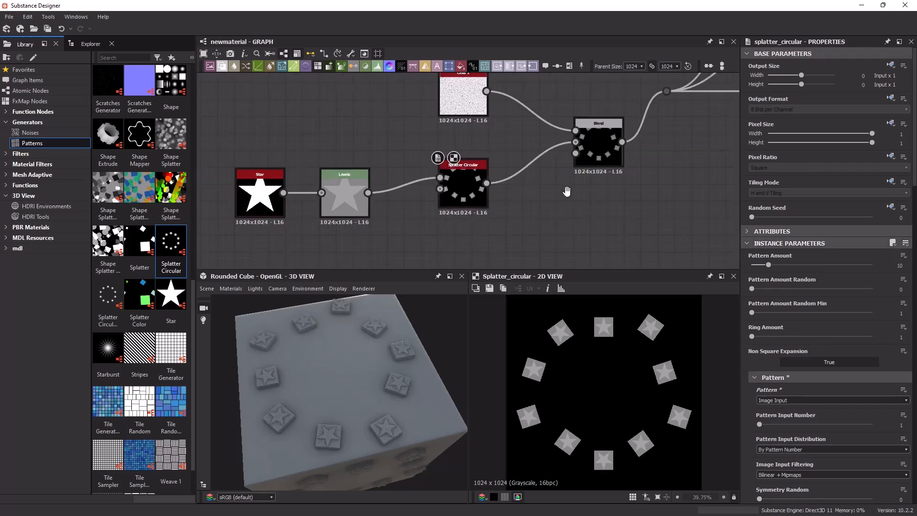
middle_click_drag(567, 191, 526, 198)
left_click(255, 222)
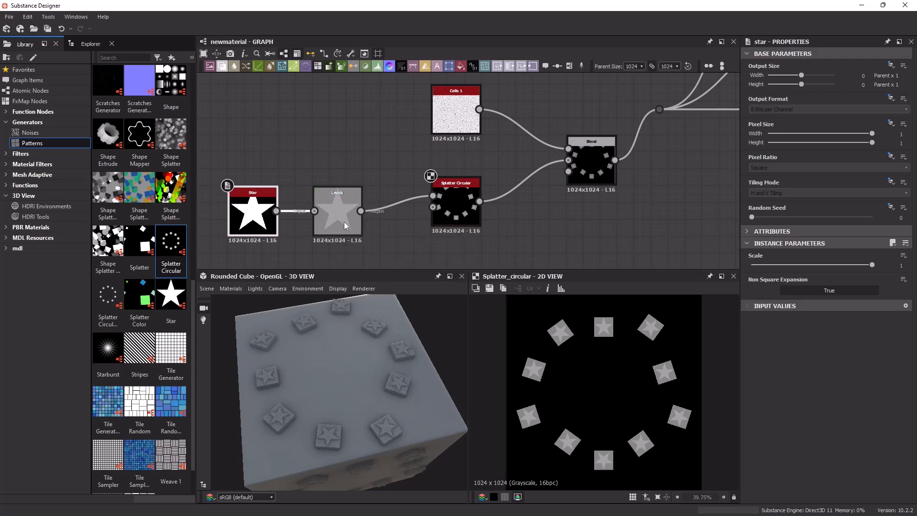
left_click_drag(449, 397, 382, 403)
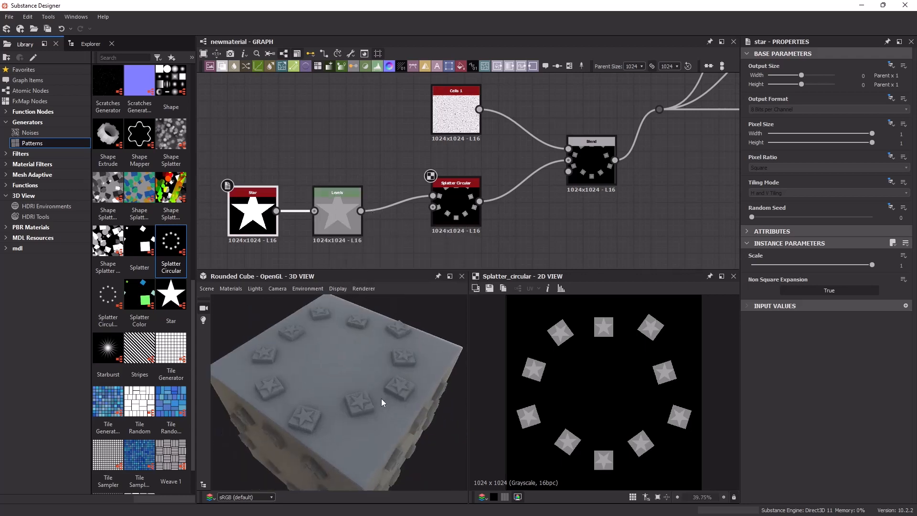
left_click(337, 211)
left_click(259, 222)
key("Delete")
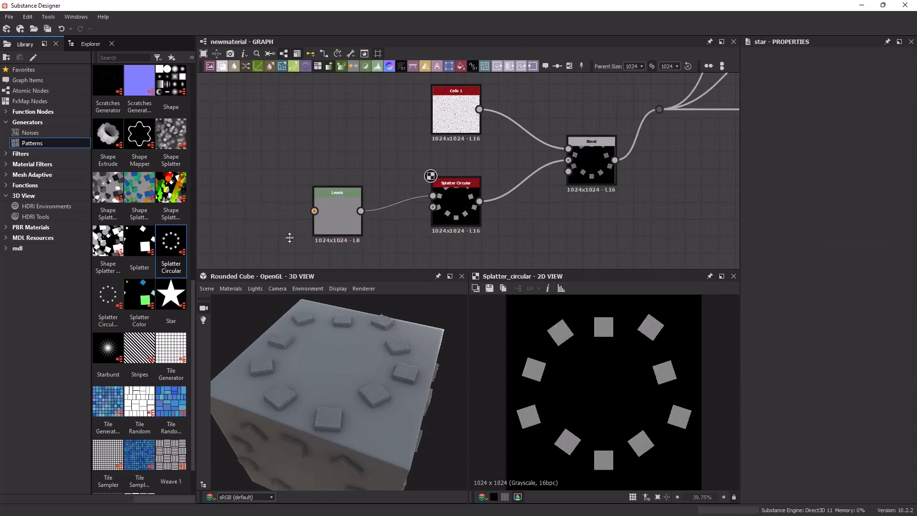
mouse_move(404, 270)
left_mouse_down()
mouse_move(405, 205)
mouse_move(404, 326)
mouse_move(405, 281)
left_mouse_up()
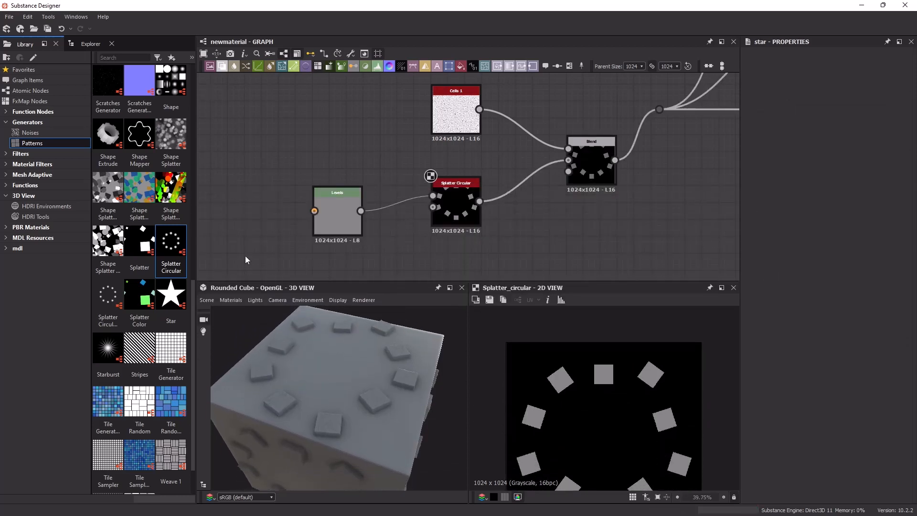
key("Delete")
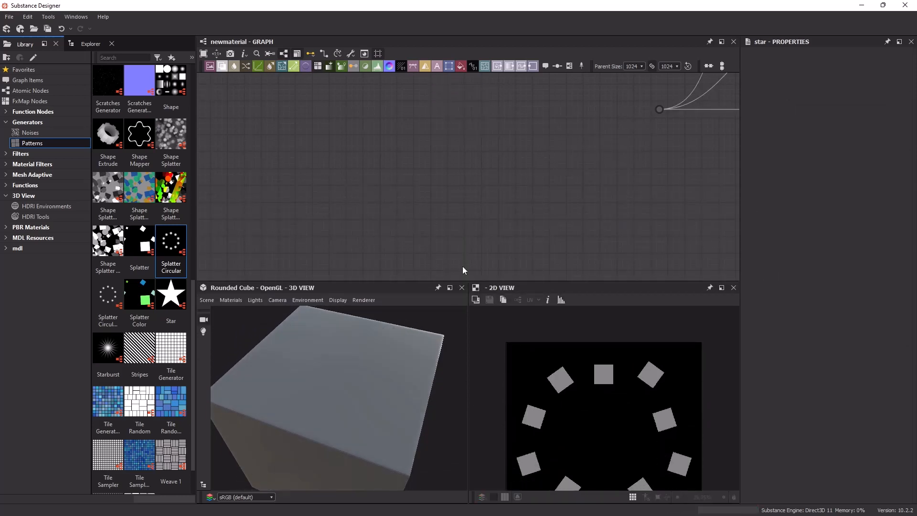
Make room in the graph before the remaining connection point and show the Noises generators in the library from the start of the list.
middle_click_drag(580, 167, 554, 202)
scroll(642, 151, "down", 4)
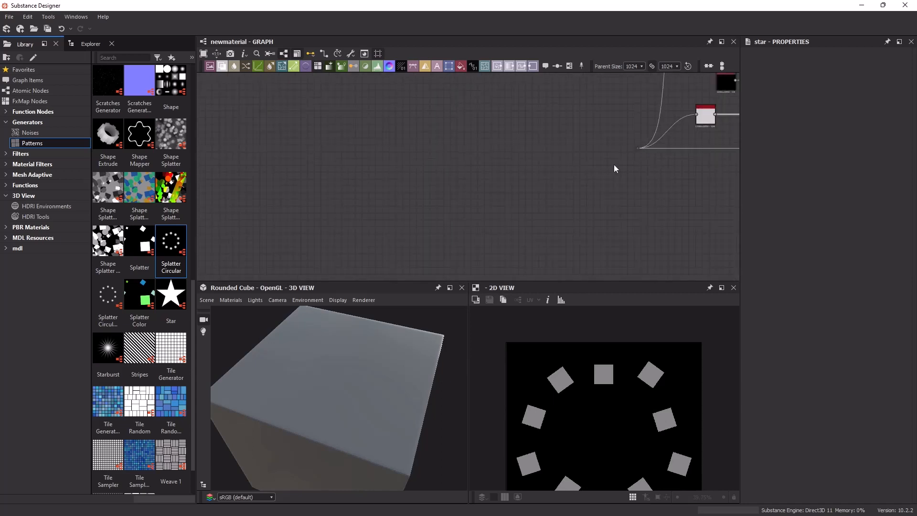
middle_click_drag(624, 155, 519, 198)
middle_click_drag(417, 207, 492, 225)
scroll(491, 236, "up", 3)
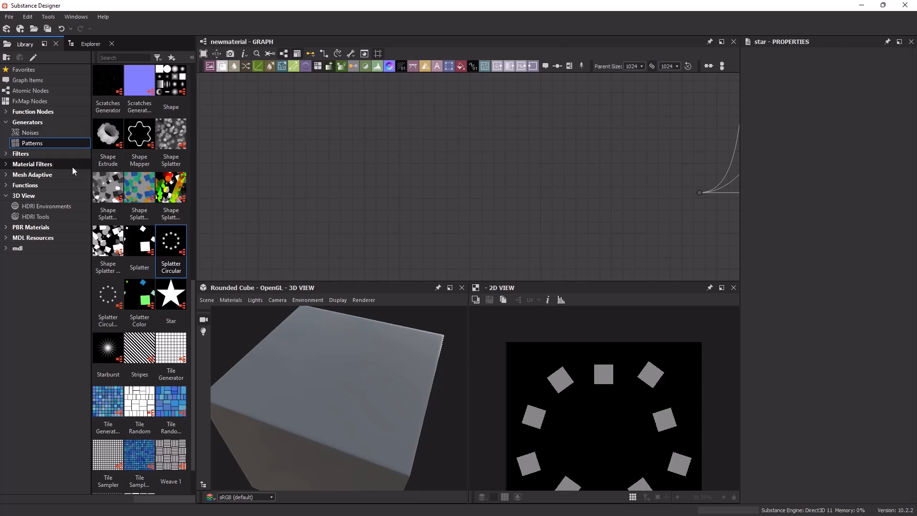
left_click(30, 132)
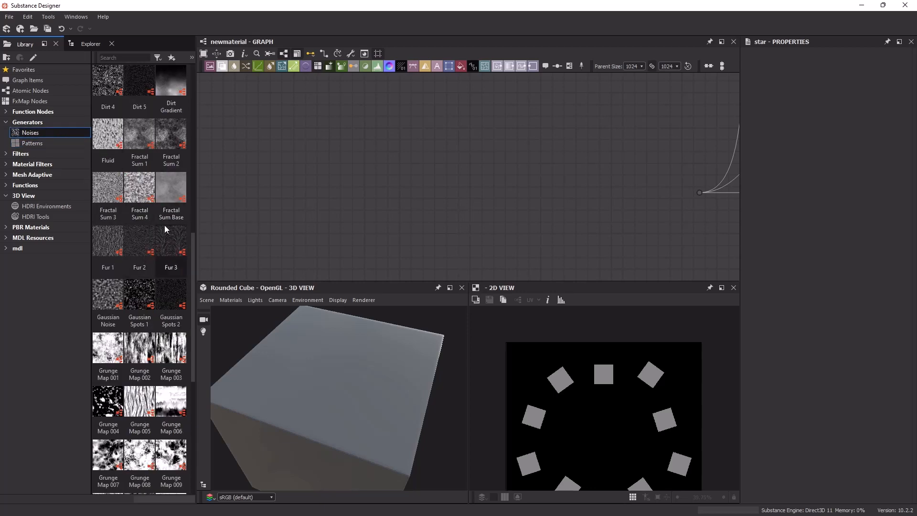
scroll(174, 235, "up", 9)
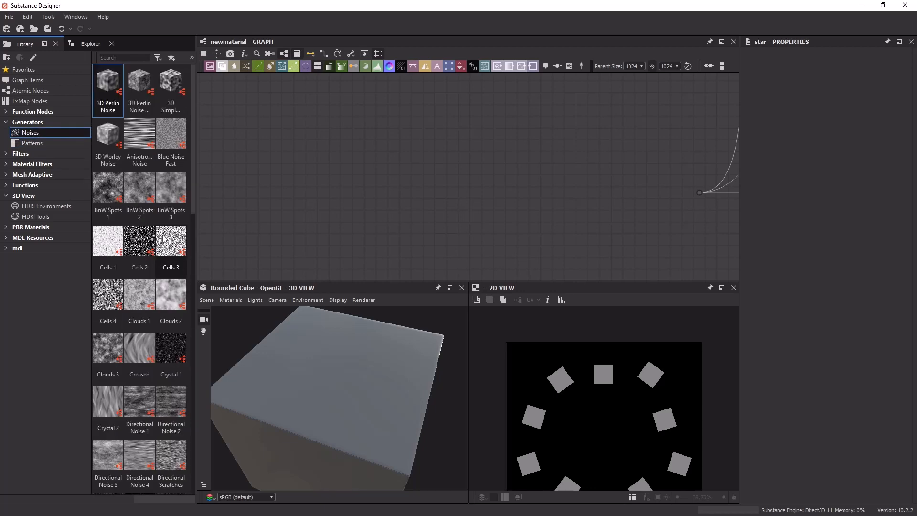
Add a Clouds 2 noise to the graph, enlarge the preview area below the graph, and position the node with free space beside it.
scroll(165, 240, "down", 3)
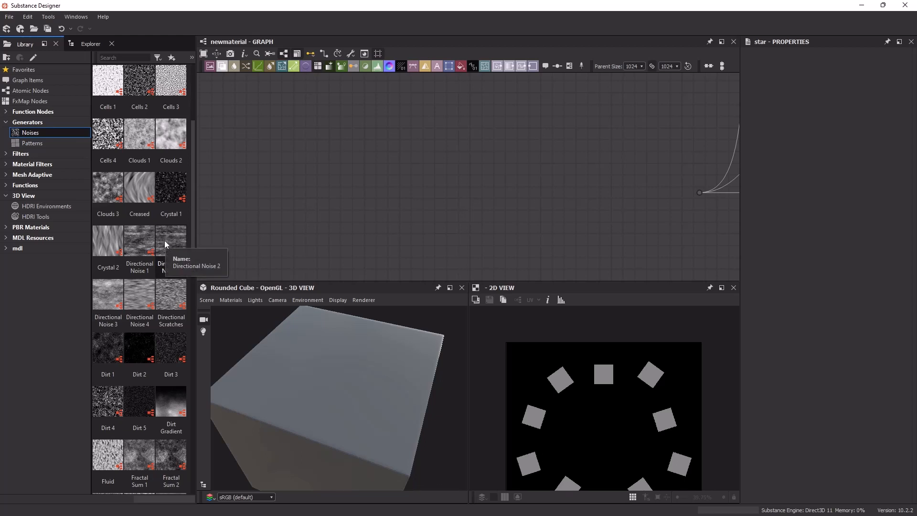
scroll(164, 240, "up", 3)
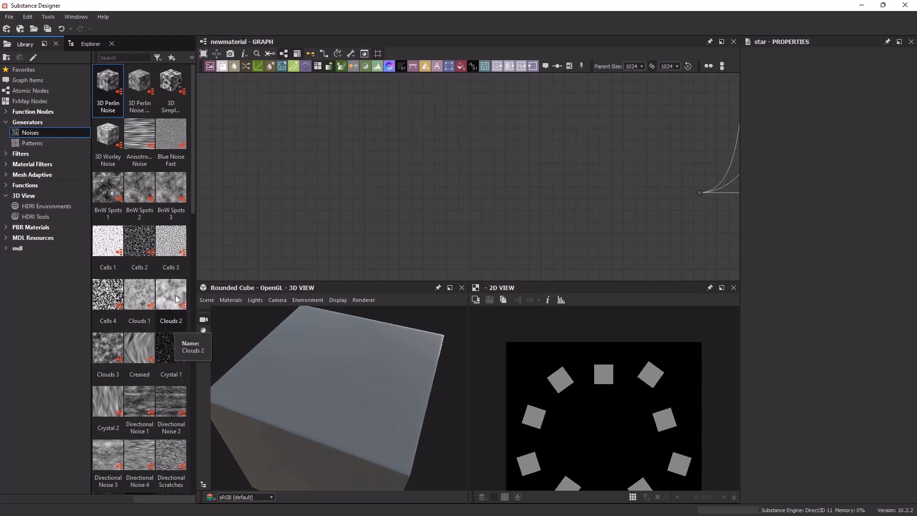
left_click_drag(179, 302, 350, 186)
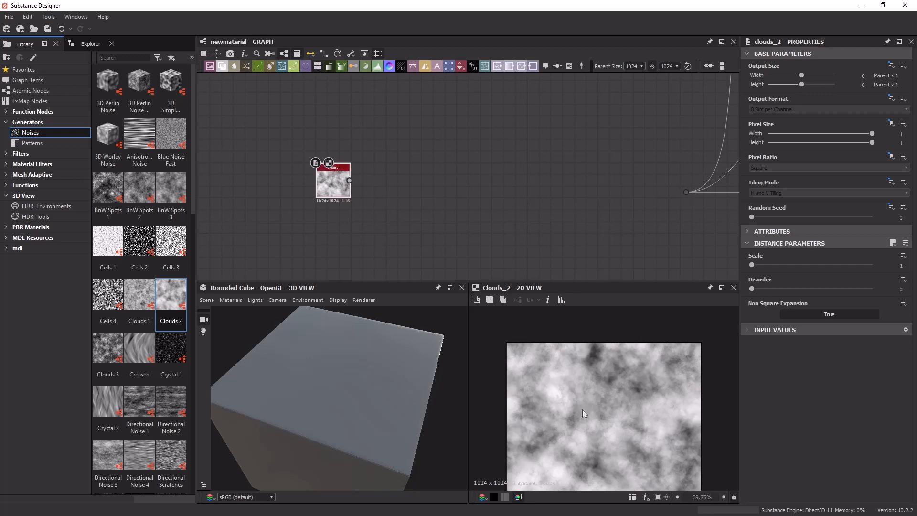
left_click_drag(545, 281, 545, 237)
scroll(338, 137, "up", 2)
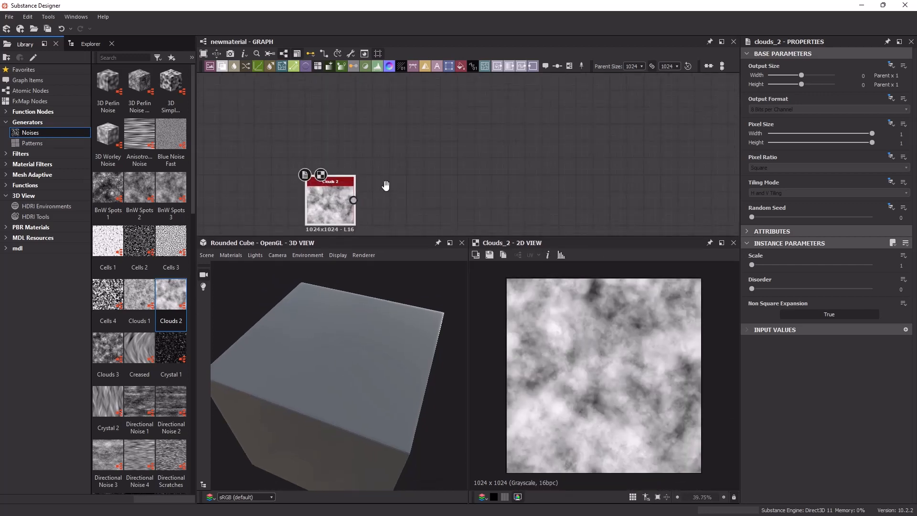
middle_click_drag(386, 187, 362, 137)
left_click_drag(307, 148, 257, 147)
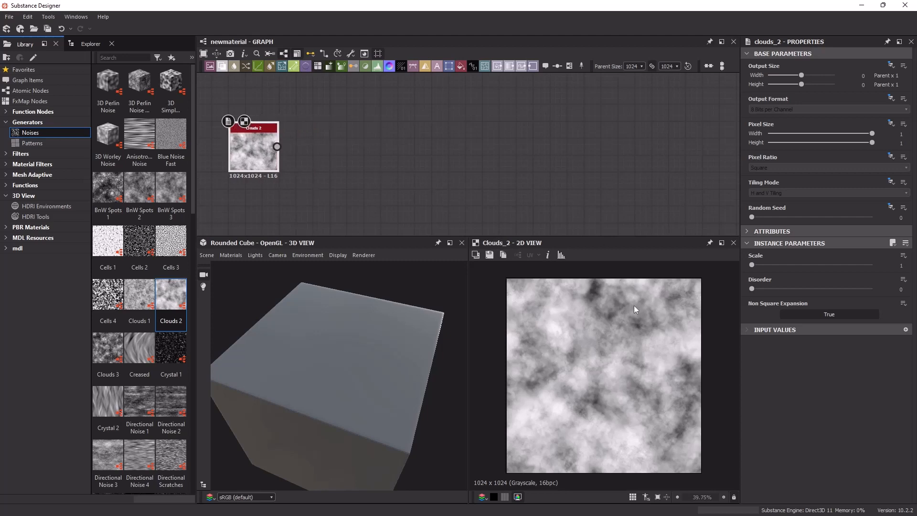
middle_click_drag(341, 159, 371, 161)
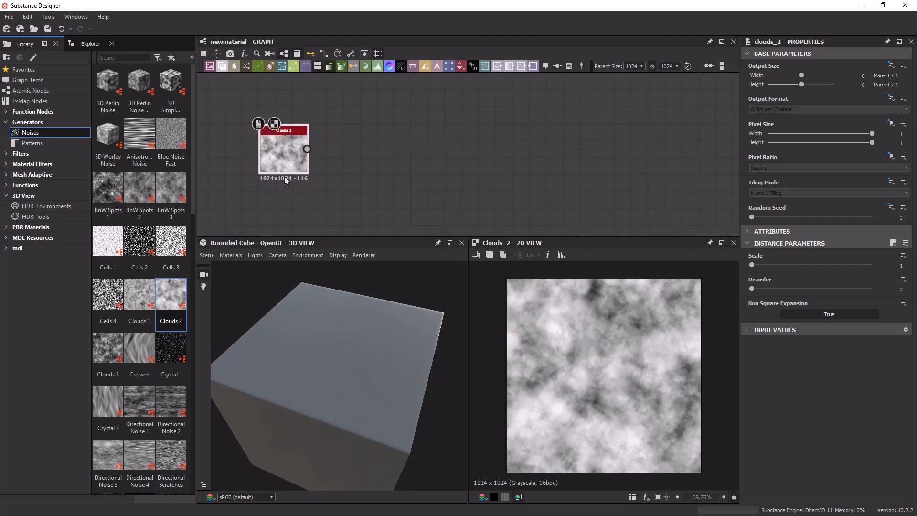
Add a Tile Random generator from the Patterns category and place it directly below the Clouds 2 node.
left_click(38, 144)
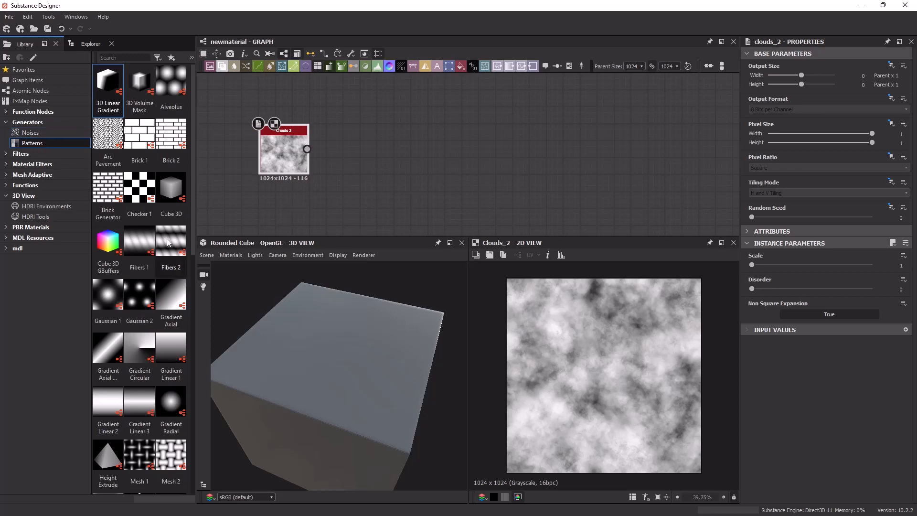
scroll(168, 242, "down", 10)
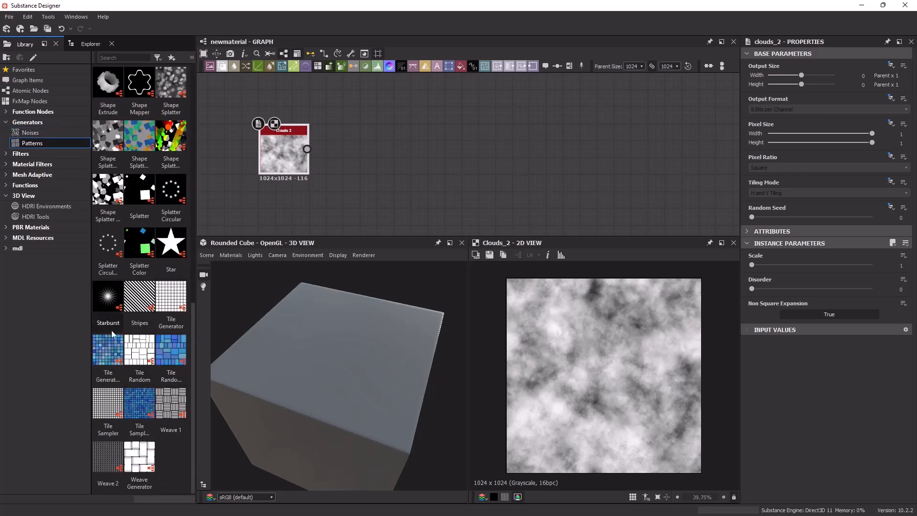
left_click_drag(138, 351, 270, 214)
middle_click_drag(363, 202, 372, 185)
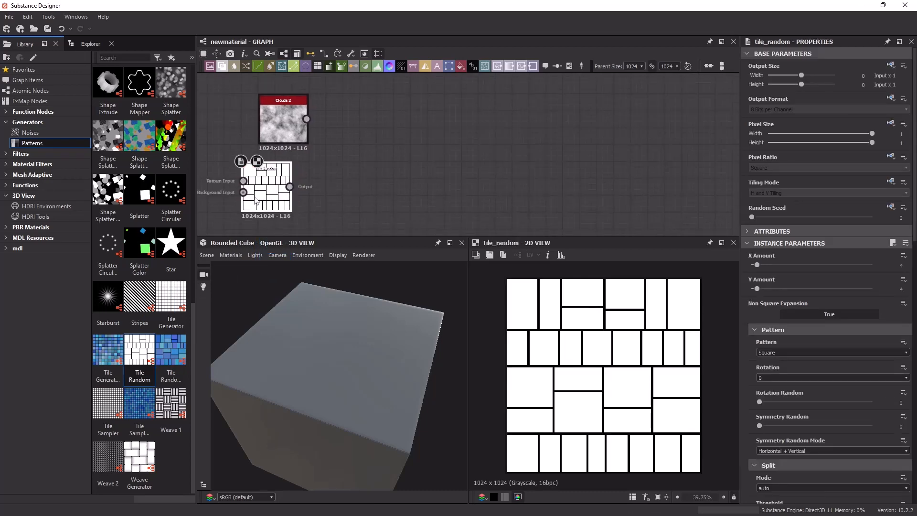
left_click_drag(256, 201, 274, 219)
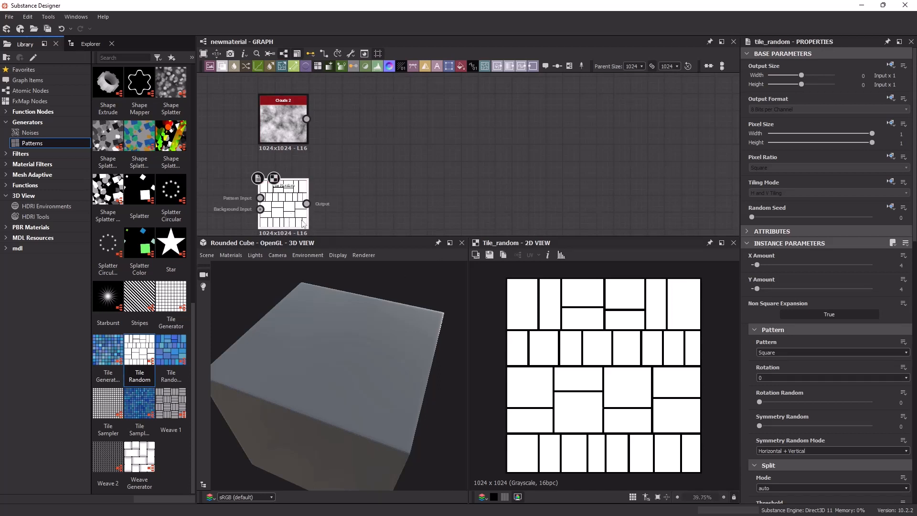
Add a Bevel node from the Filters category and feed the Tile Random output into it.
left_click(21, 154)
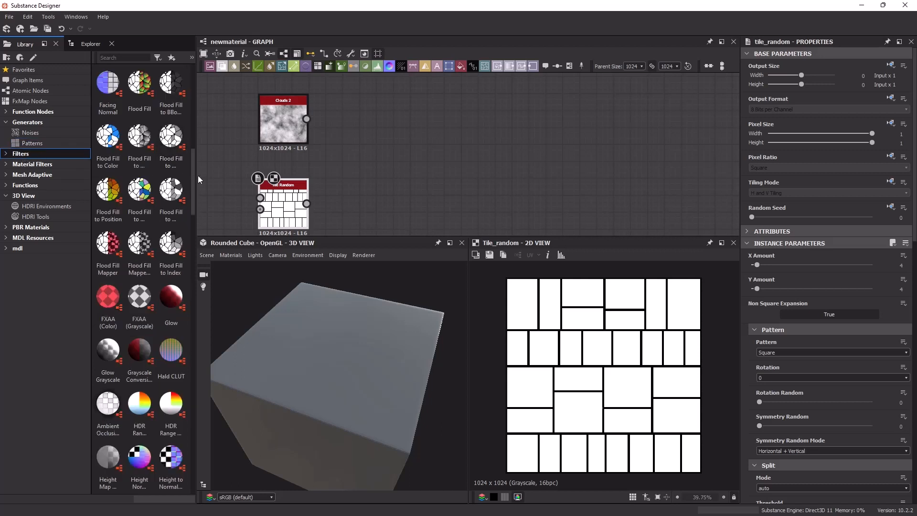
scroll(193, 170, "up", 1)
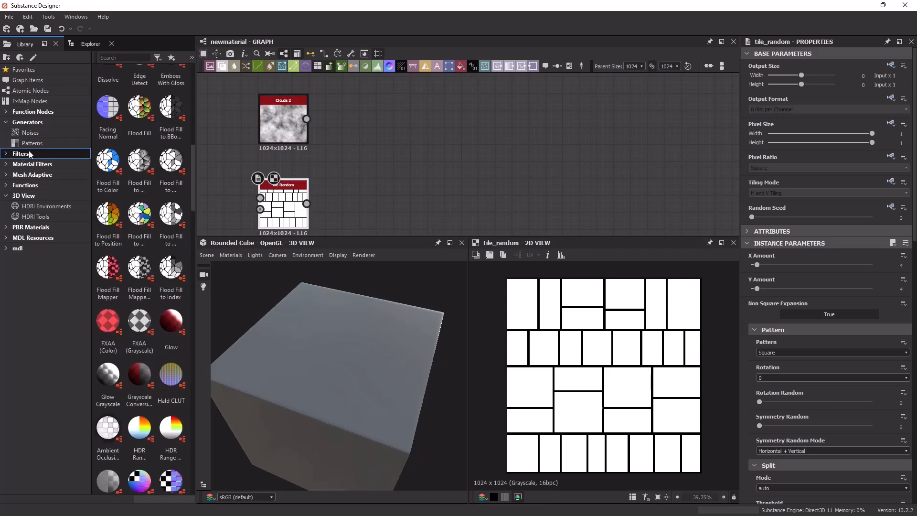
left_click(5, 155)
left_click(5, 155)
left_click_drag(194, 151, 188, 68)
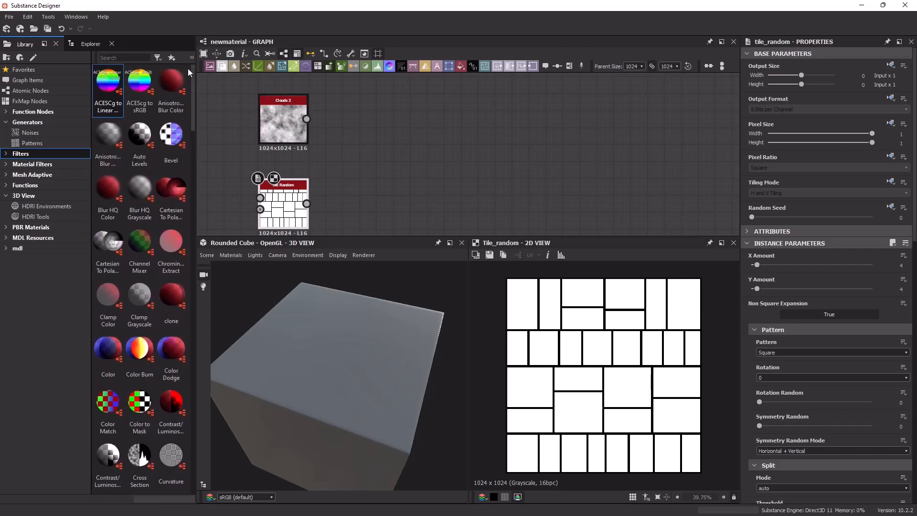
left_click_drag(171, 138, 388, 188)
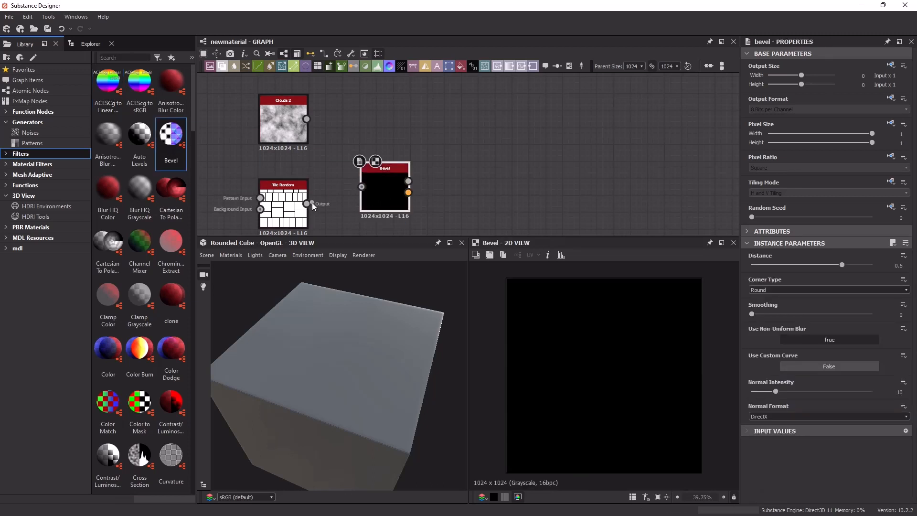
left_click_drag(307, 204, 362, 187)
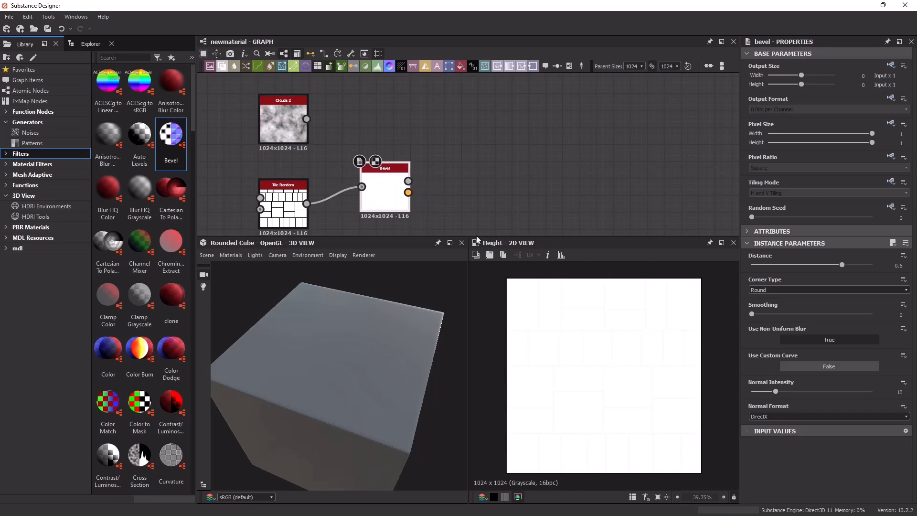
Set the Bevel node's Distance to -0.11 and its Smoothing to 2.29.
left_click(809, 265)
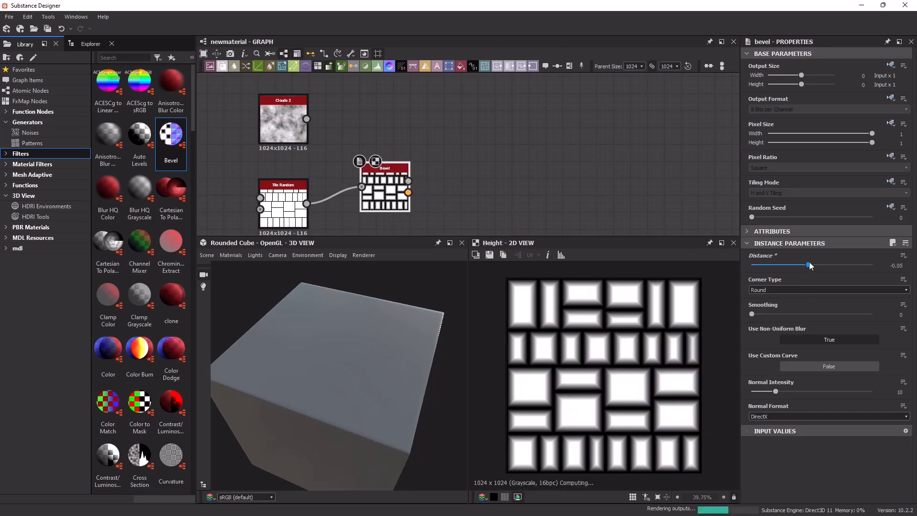
left_click_drag(809, 265, 806, 267)
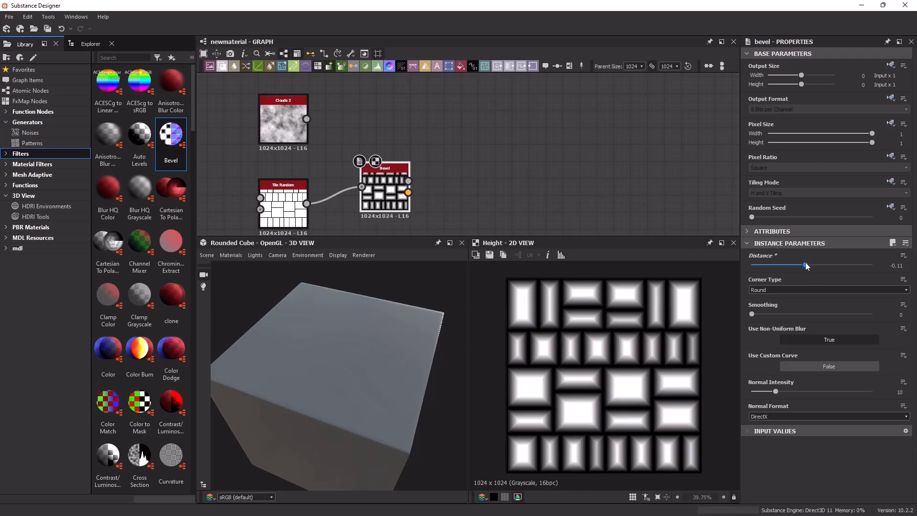
left_click_drag(753, 315, 807, 316)
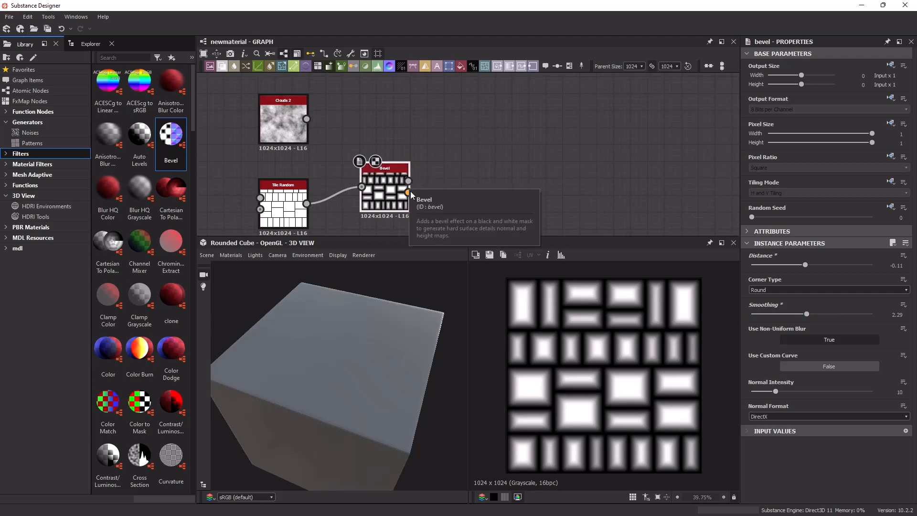
Add a Blend node with the Bevel height output as its background and Clouds 2 as its foreground.
left_click_drag(409, 182, 463, 133)
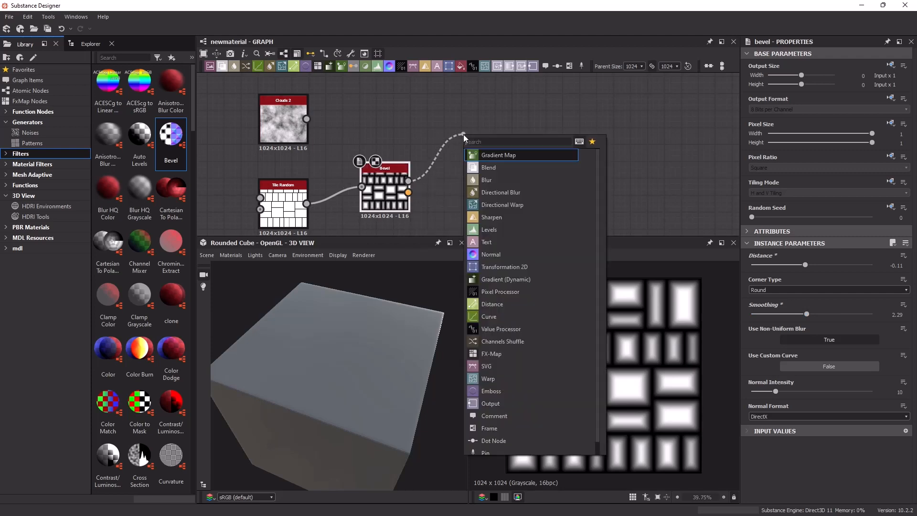
left_click(503, 167)
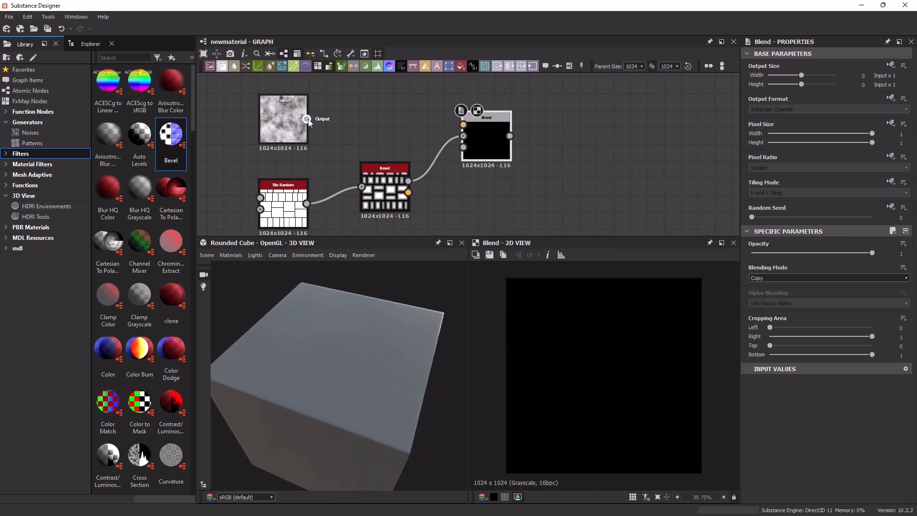
left_click_drag(306, 119, 458, 126)
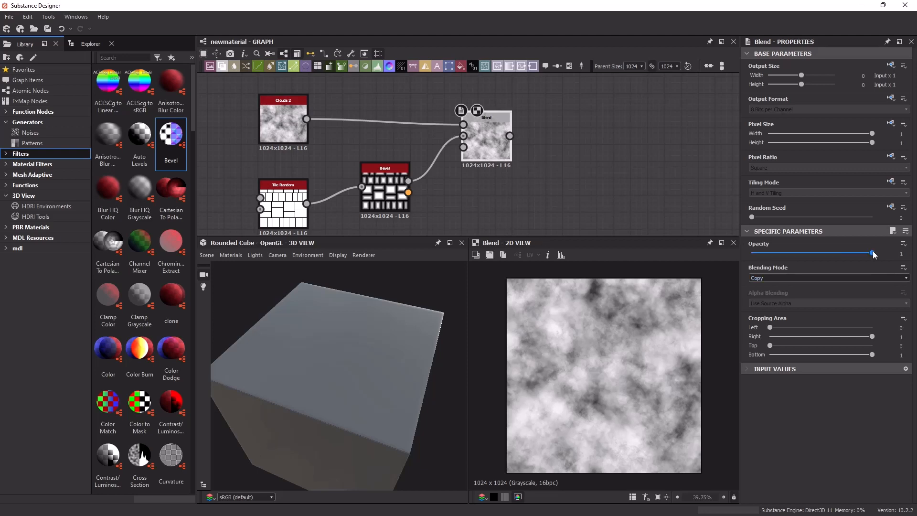
Compare the Add (Linear Dodge) and Multiply blending modes on the Blend node, and set the mode to Add Sub.
left_click(835, 278)
left_click(835, 279)
scroll(836, 278, "down", 1)
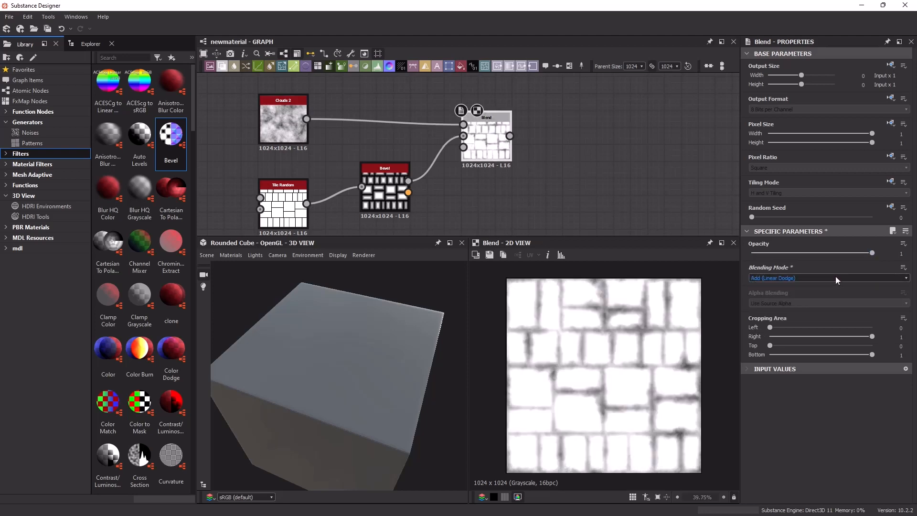
scroll(836, 276, "down", 2)
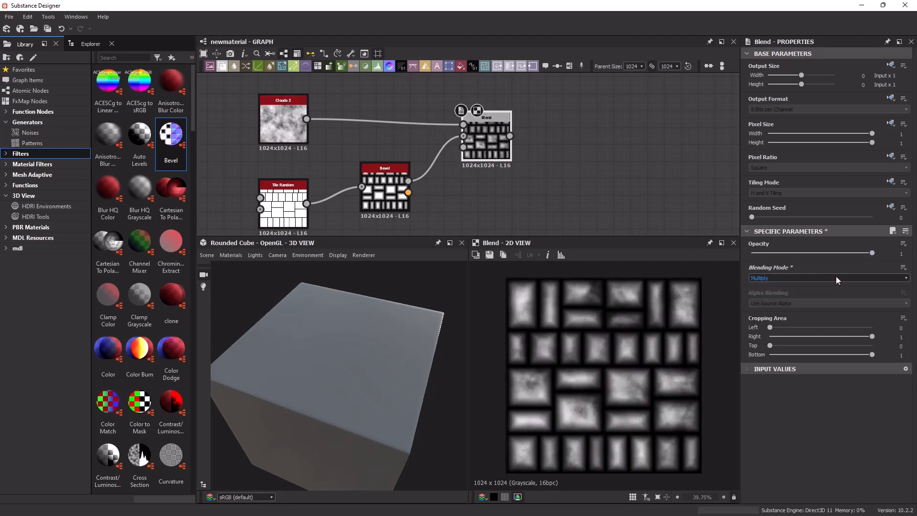
scroll(836, 279, "down", 1)
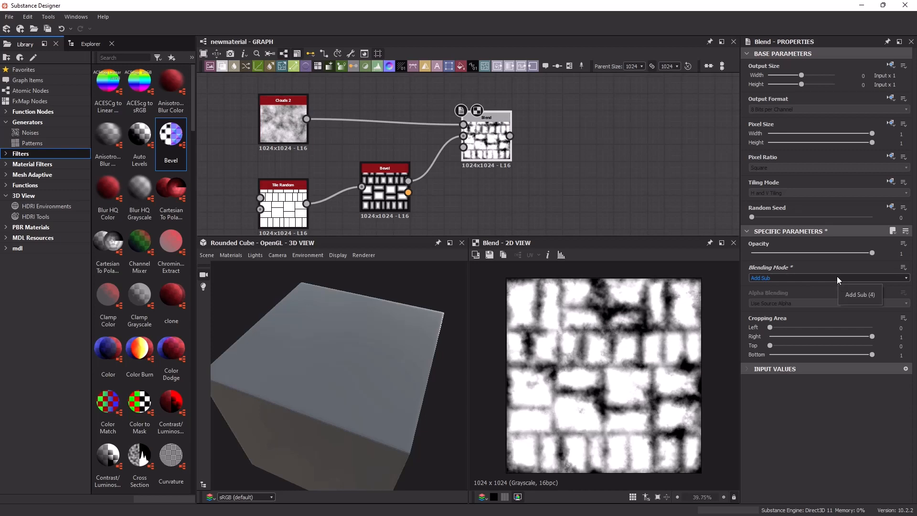
Shift Tile Random and Bevel aside and insert a Levels node between the Bevel height output and the Blend node.
middle_click_drag(420, 191, 415, 129)
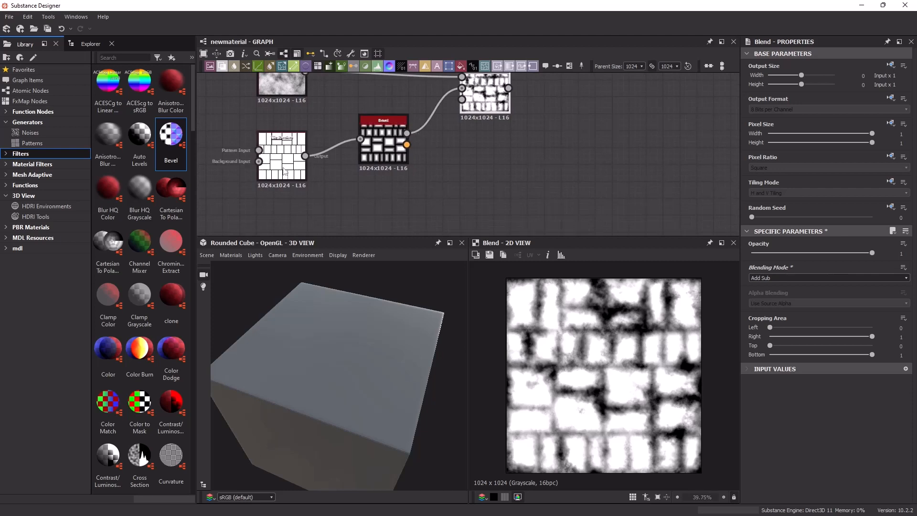
left_click_drag(282, 153, 222, 153)
left_click_drag(386, 145, 367, 156)
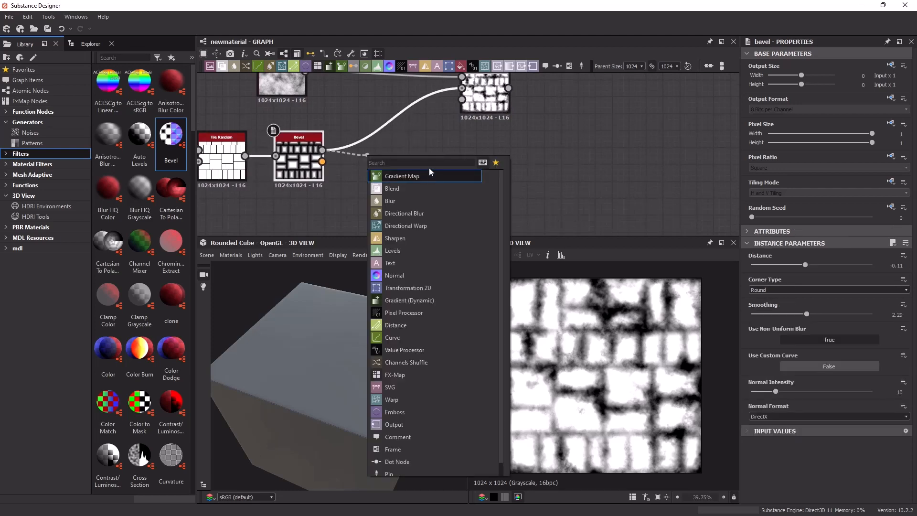
type("le")
left_click(427, 174)
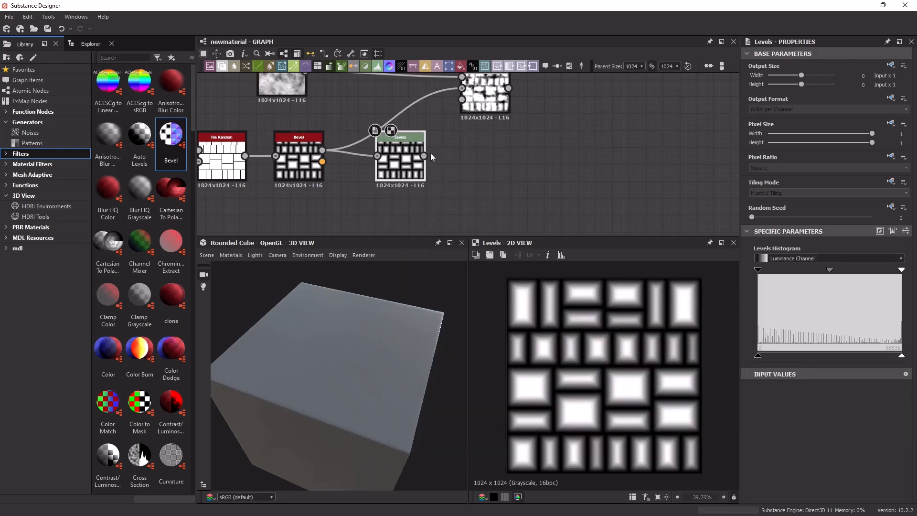
left_click_drag(424, 156, 387, 165)
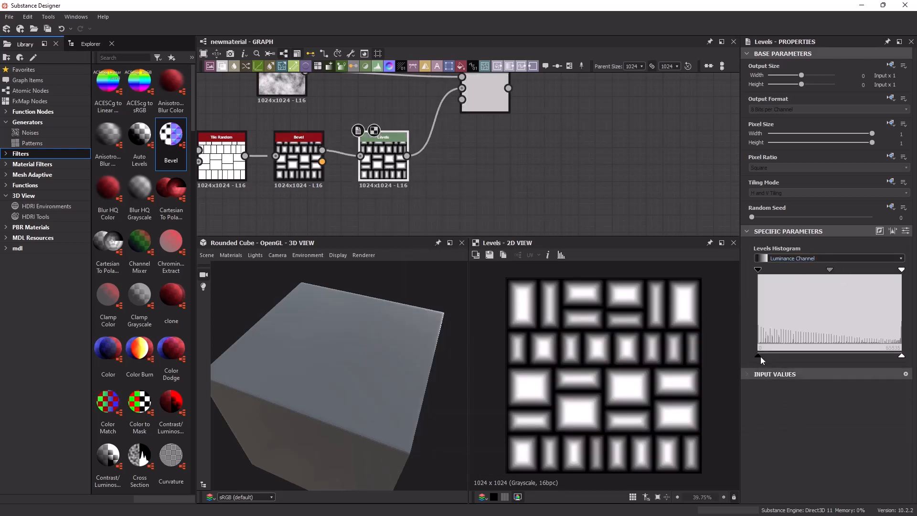
Narrow the Levels node's output range by raising the black end and lowering the white end, and preview the Blend result.
left_click_drag(760, 357, 783, 355)
left_click_drag(902, 357, 872, 357)
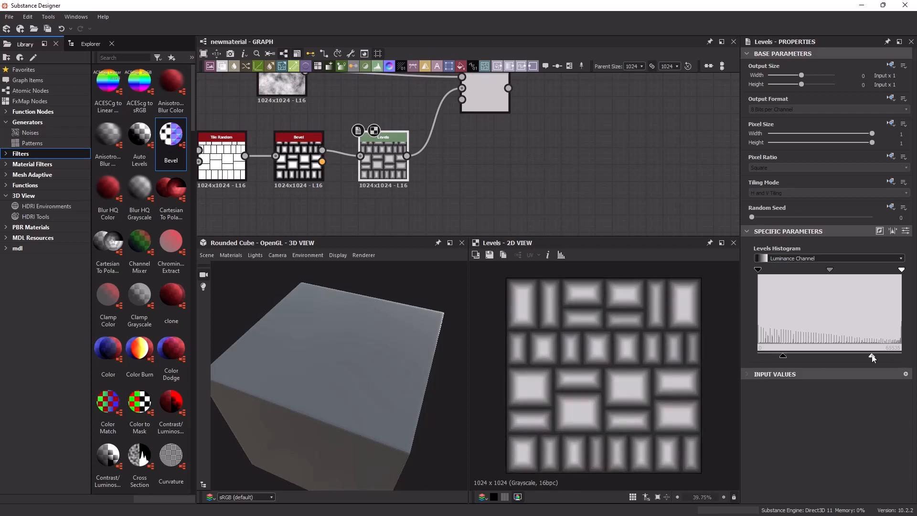
left_click_drag(786, 357, 791, 357)
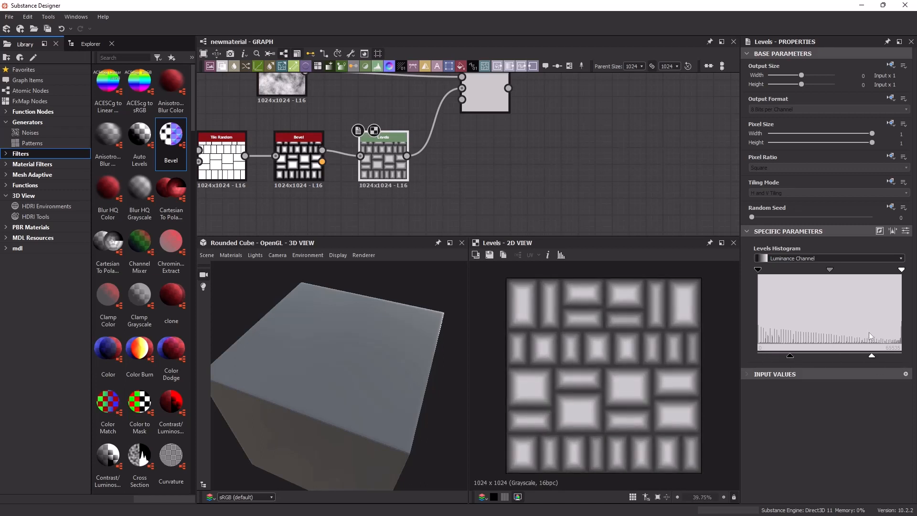
double_click(484, 93)
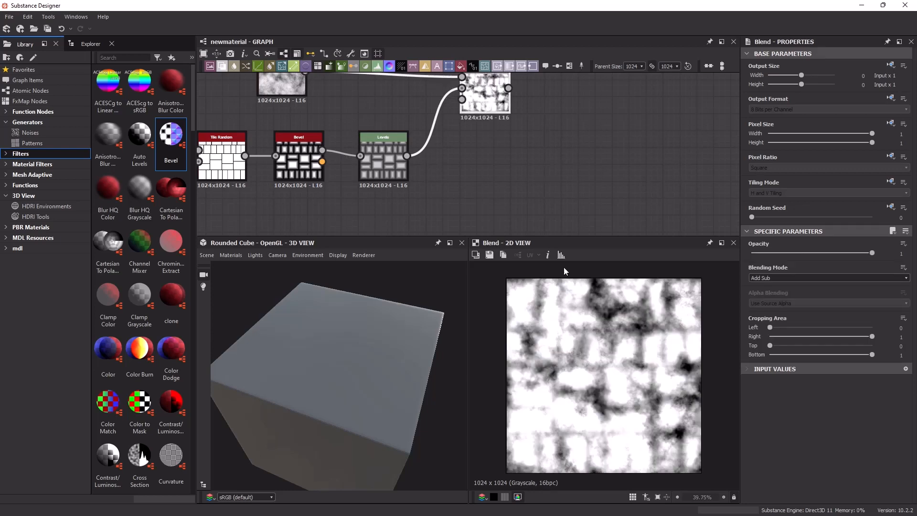
Try a Levels node on the Clouds 2 output, and delete it.
middle_click_drag(302, 84, 308, 139)
left_click(308, 138)
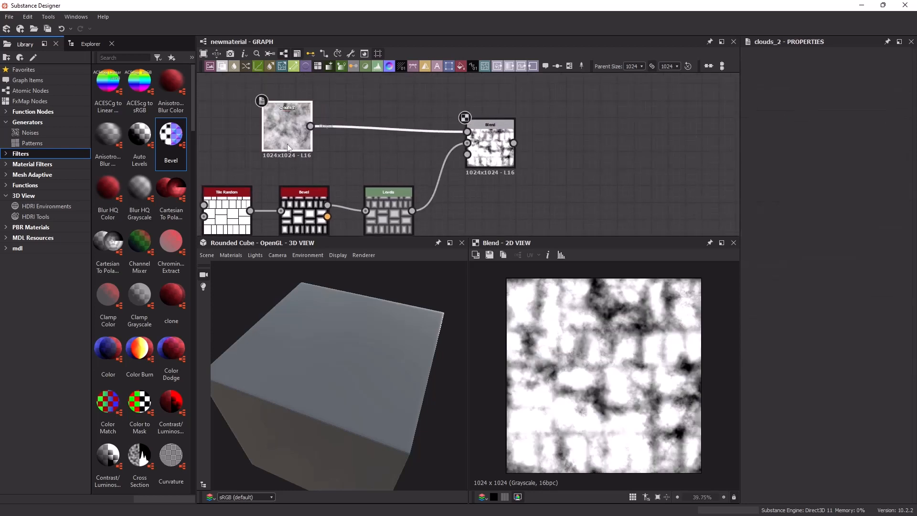
left_click_drag(311, 126, 351, 114)
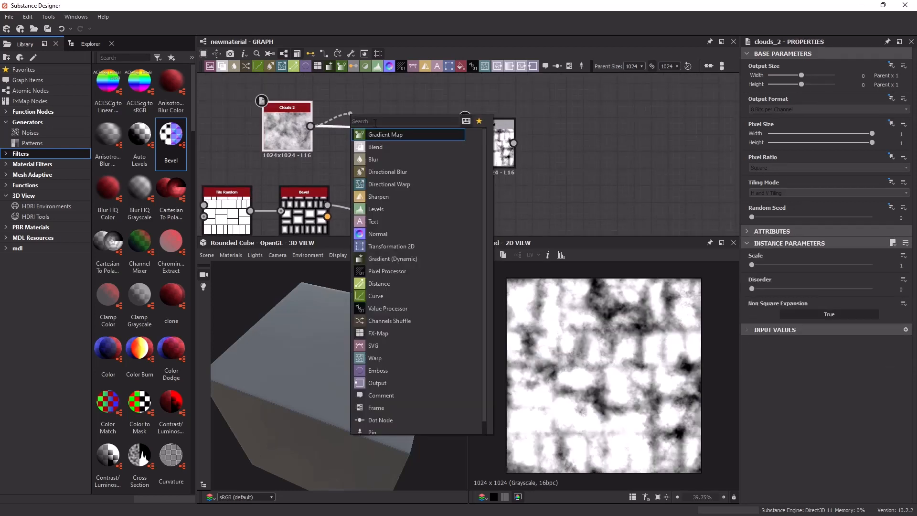
type("l")
left_click(375, 134)
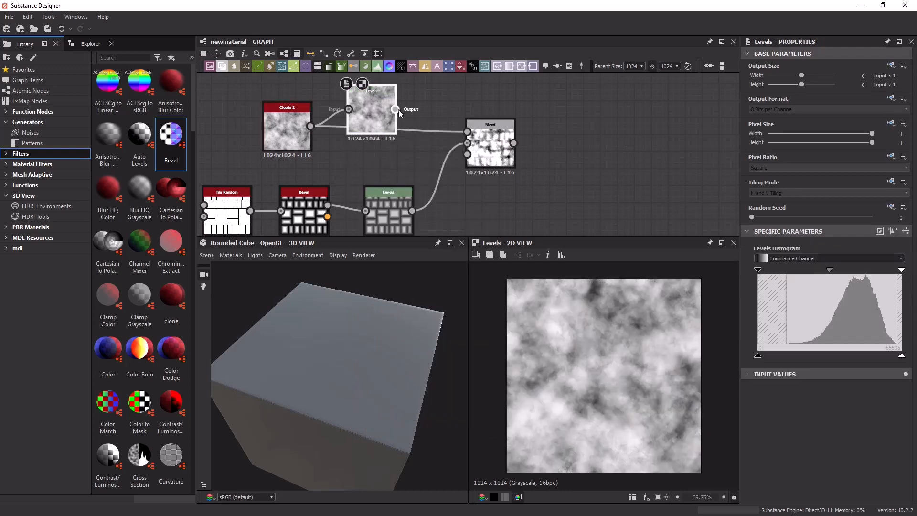
left_click_drag(395, 109, 337, 118)
key("Delete")
Insert a Histogram Range node between Clouds 2 and the Blend node with Range 0.37 and Position 0.45, and preview the Blend result.
type("his")
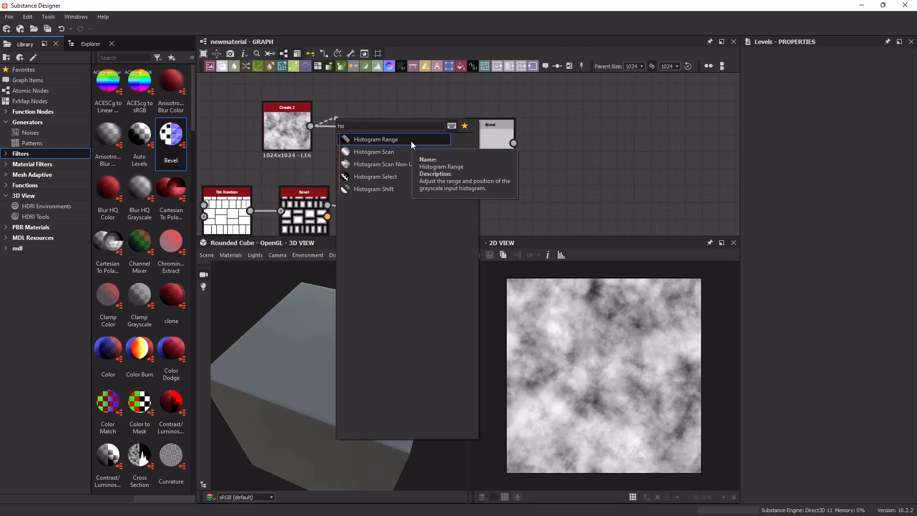
left_click(411, 141)
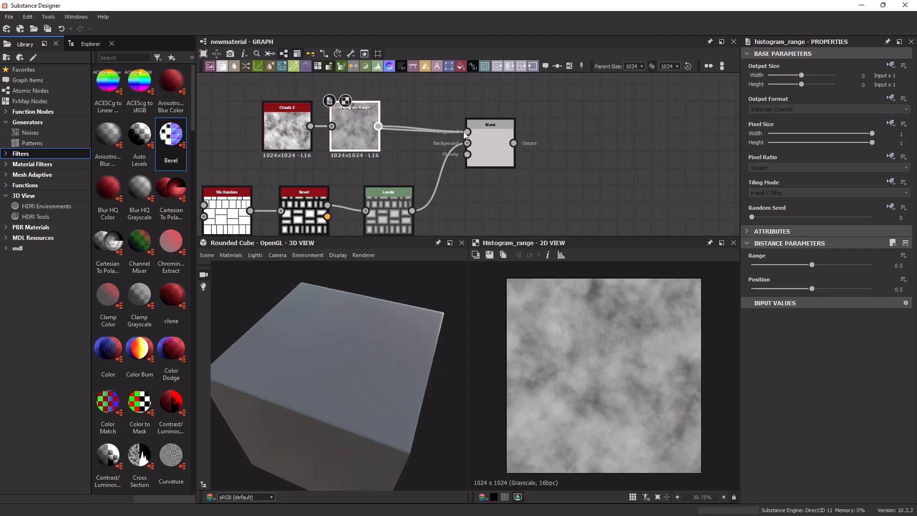
left_click(788, 266)
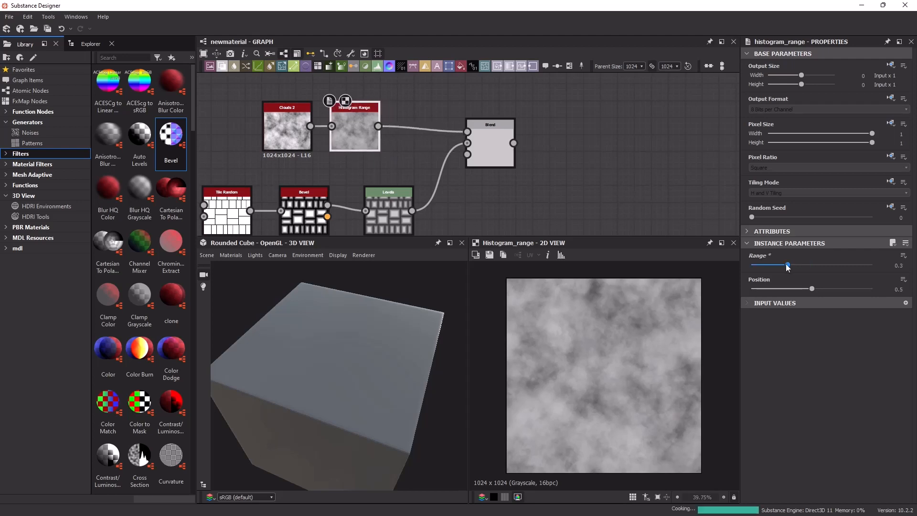
left_click_drag(787, 266, 805, 289)
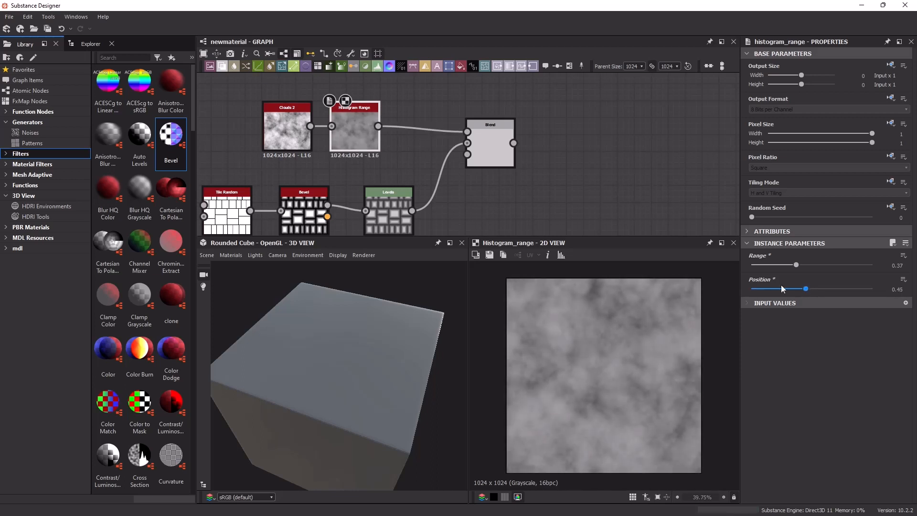
left_click_drag(496, 152, 491, 137)
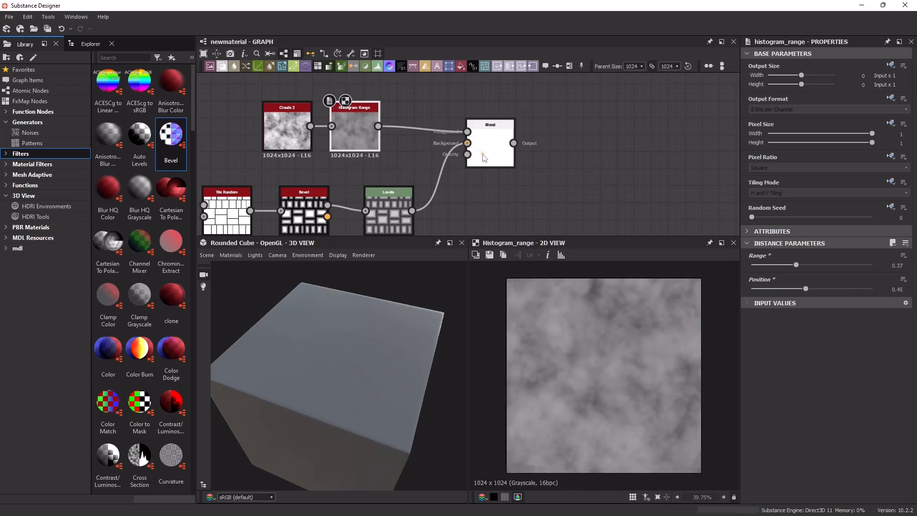
left_click(491, 139)
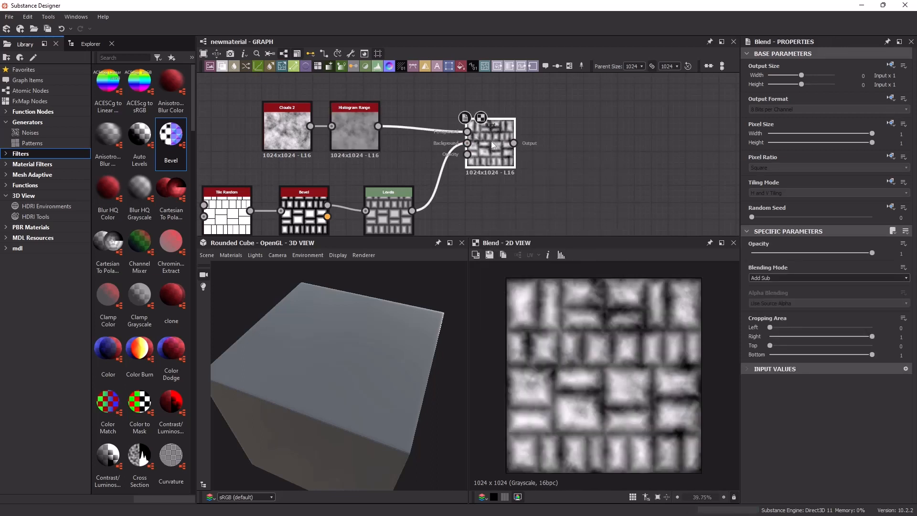
Connect the Blend output to the dot node that feeds the material outputs, and inspect the surface up close in 3D.
middle_click_drag(531, 179, 384, 191)
left_click_drag(367, 151, 644, 150)
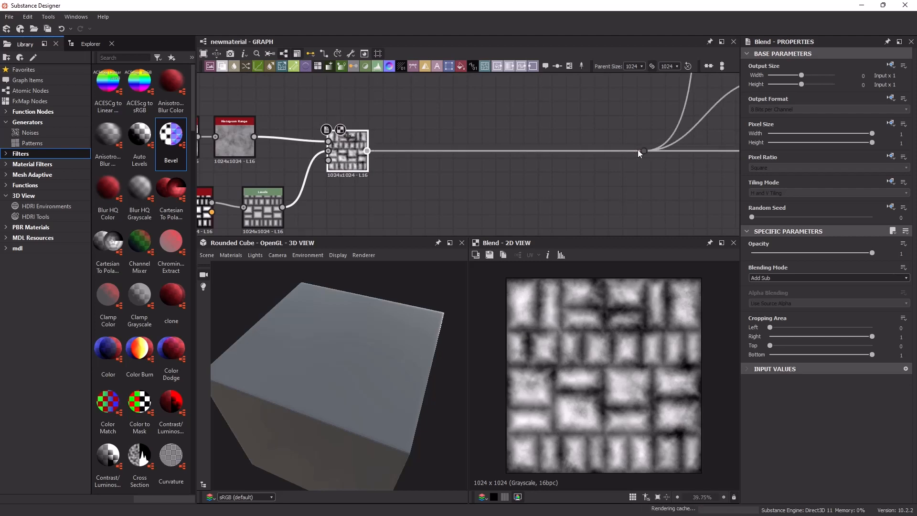
left_click_drag(366, 342, 360, 313)
scroll(348, 334, "up", 4)
Preview Tile Random, duplicate the Bevel node with its Tile Random input, and place the copy below the original Bevel.
middle_click_drag(407, 180, 521, 125)
middle_click_drag(268, 145, 271, 116)
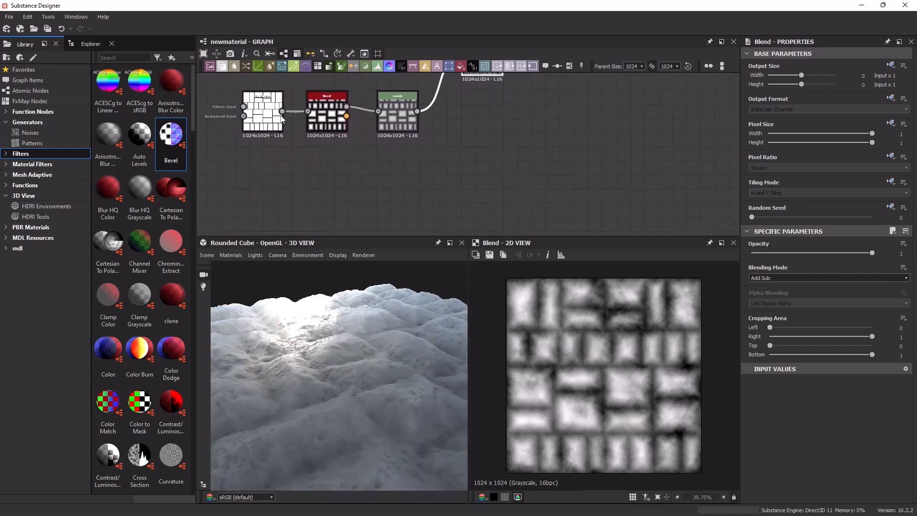
left_click(272, 116)
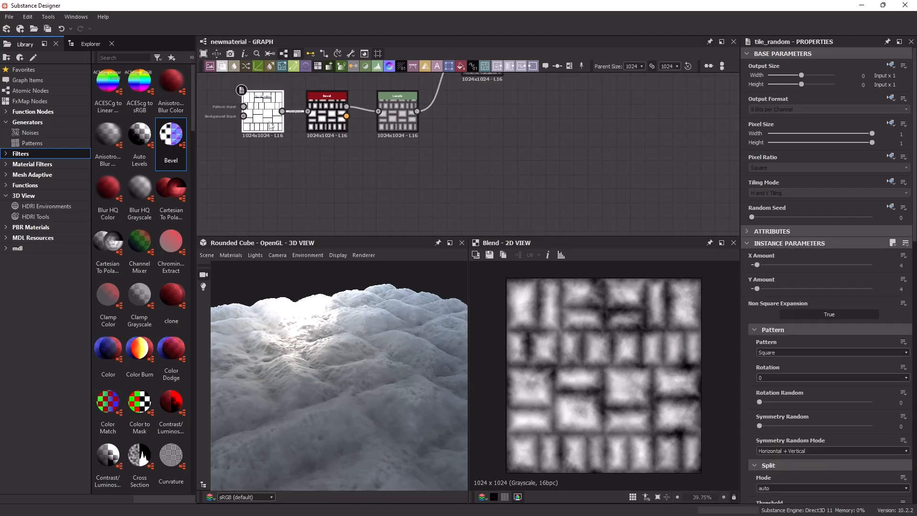
double_click(283, 114)
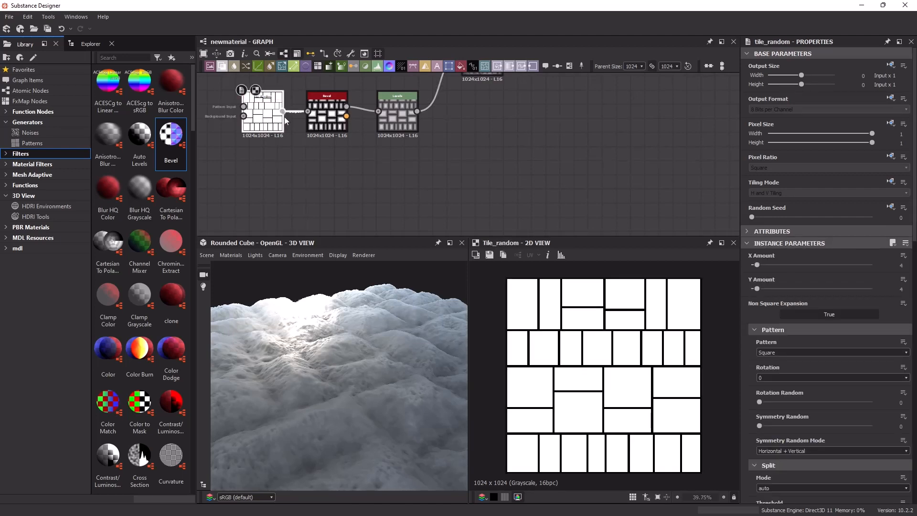
left_click_drag(283, 113, 322, 164)
left_click(339, 153)
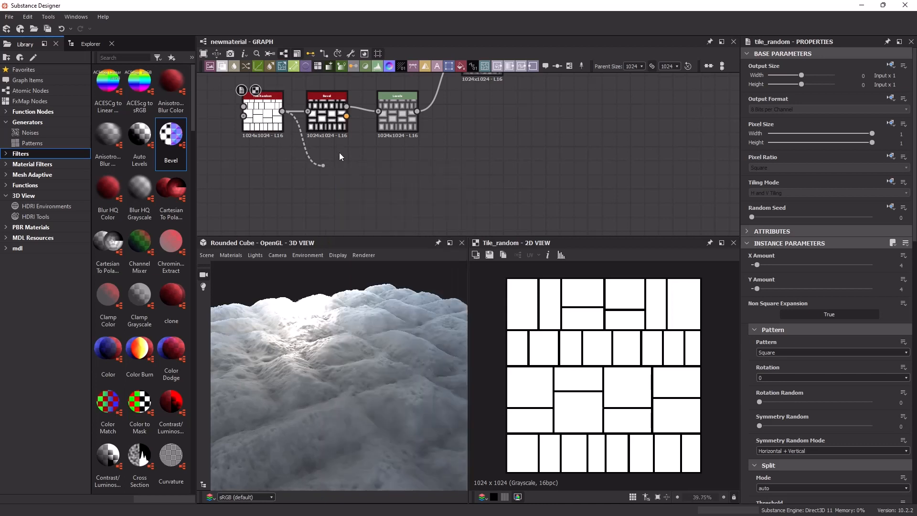
left_click(337, 121)
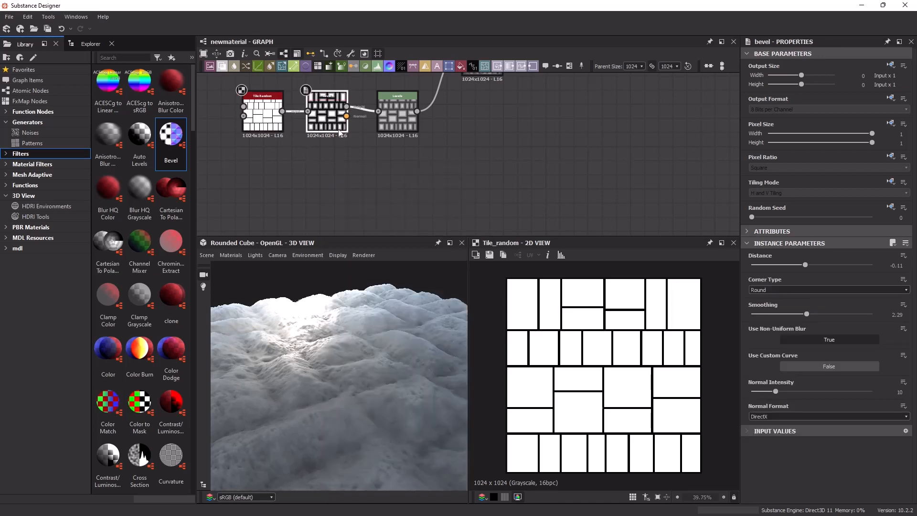
key("ctrl+c")
key("ctrl+v")
left_click_drag(467, 167, 335, 180)
Set the duplicated Bevel's Distance to -0.24 and its Smoothing to 0.89.
left_click_drag(805, 265, 773, 264)
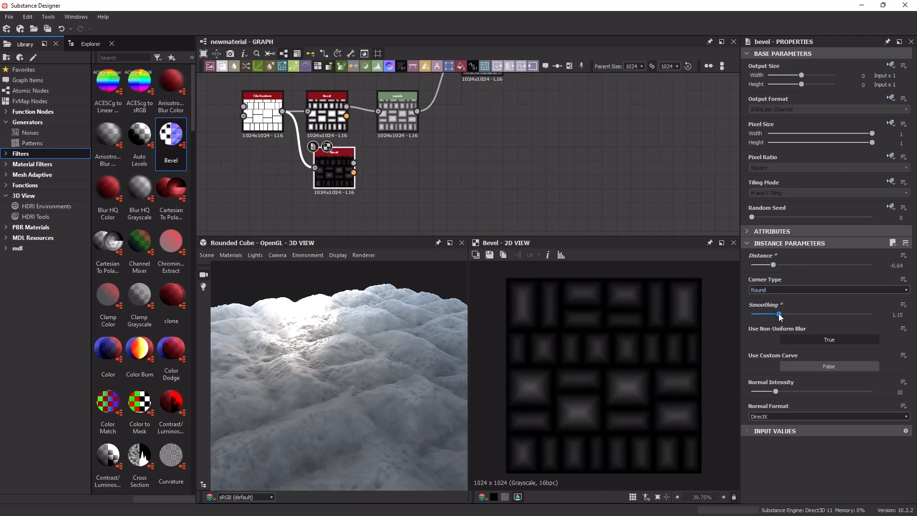
left_click_drag(780, 315, 774, 314)
left_click_drag(773, 265, 797, 265)
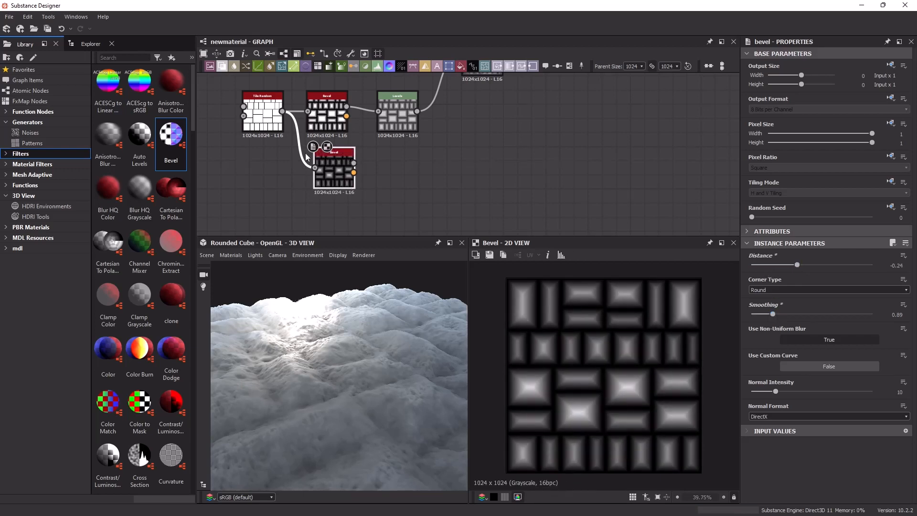
Make room beside the duplicated Bevel, duplicate Tile Random, connect the copy to that Bevel's input, and place it below the original.
left_click_drag(334, 158, 369, 172)
left_click(261, 129)
key("ctrl+c")
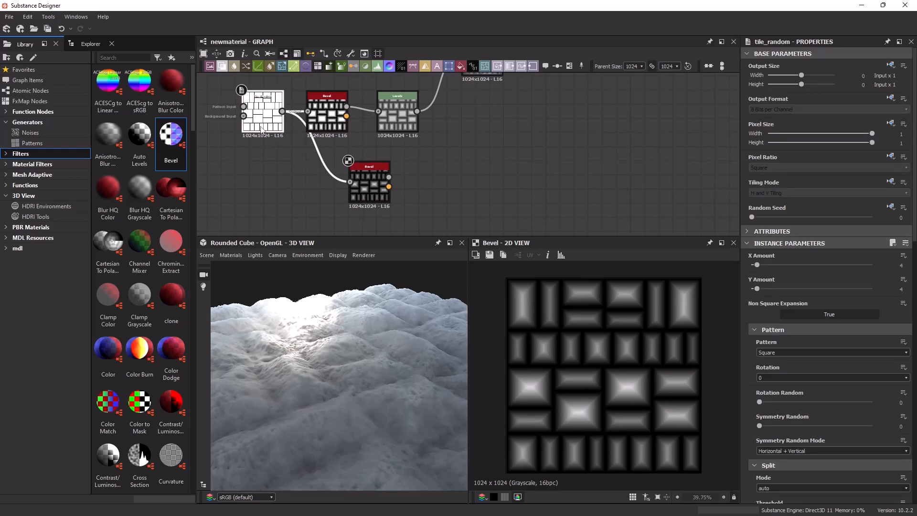
key("ctrl+v")
left_click_drag(468, 163, 350, 182)
left_click_drag(284, 189, 270, 190)
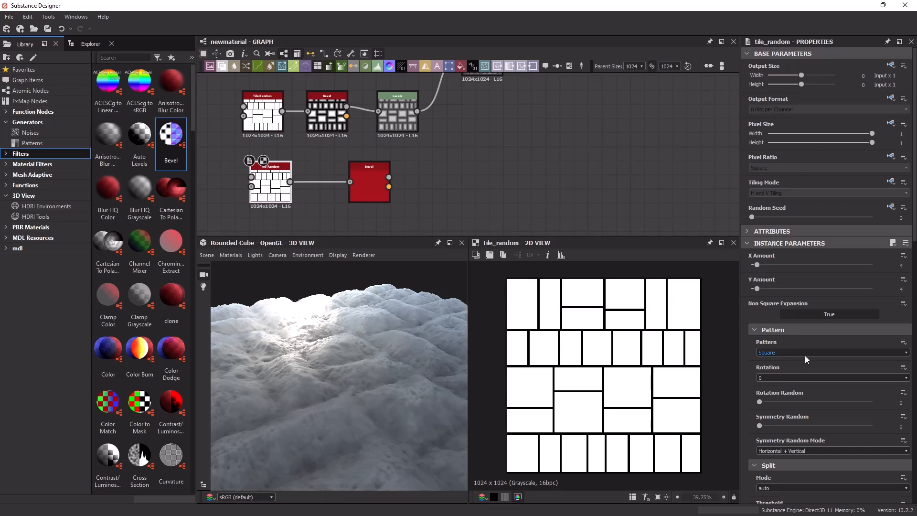
Try a Split Threshold of 0.39 on the duplicated Tile Random, and undo the change.
scroll(804, 389, "down", 3)
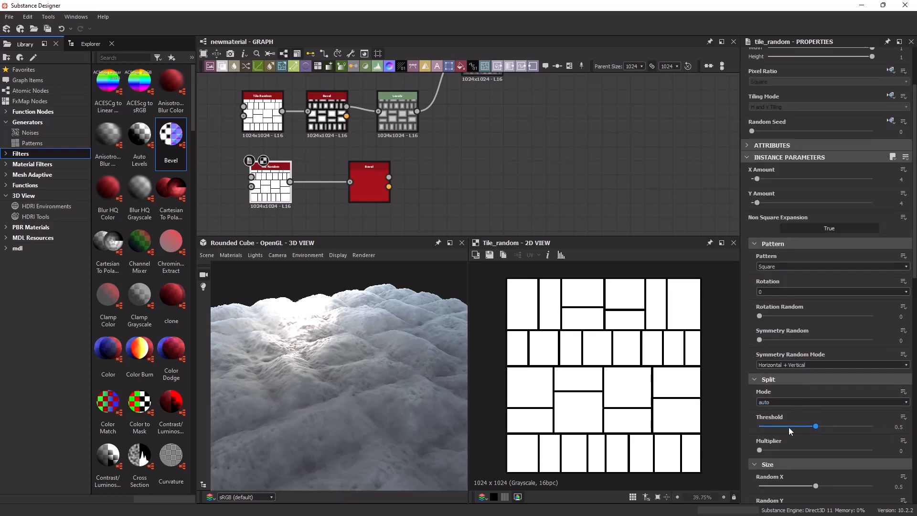
left_click_drag(790, 427, 804, 426)
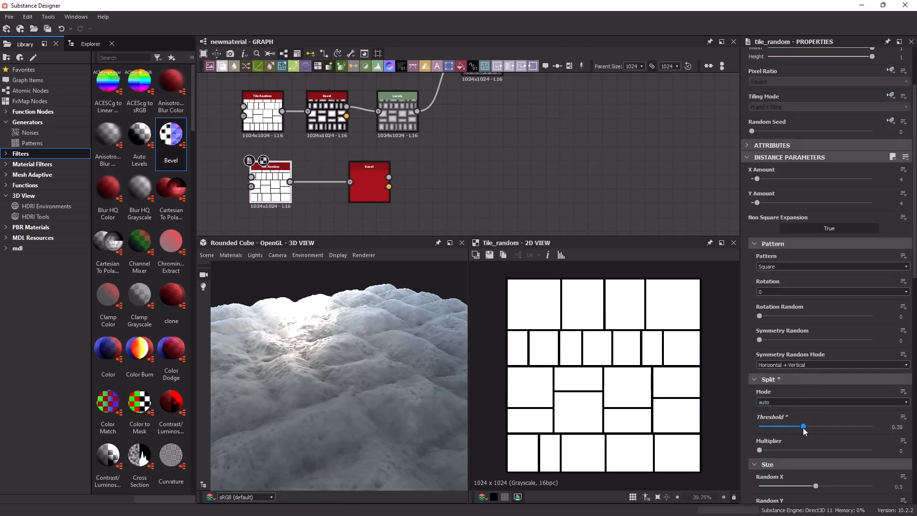
key("ctrl+z")
Examine the duplicated Tile Random's amount, pattern, split, size, interstice, shape and position parameters.
scroll(769, 443, "down", 2)
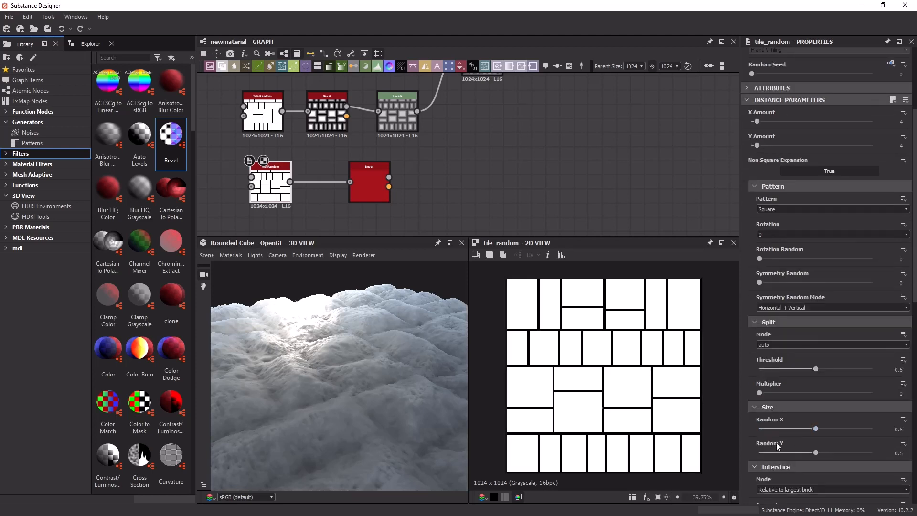
scroll(777, 442, "down", 1)
scroll(810, 449, "down", 1)
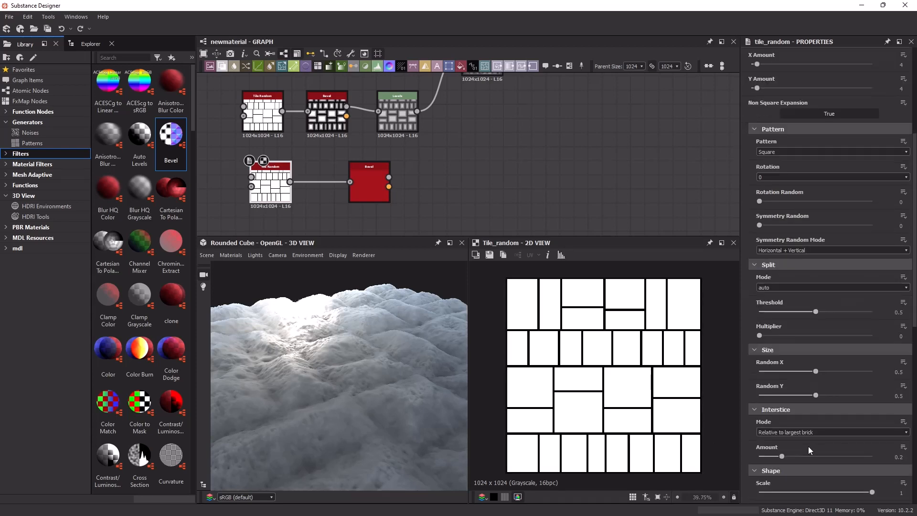
scroll(802, 426, "up", 3)
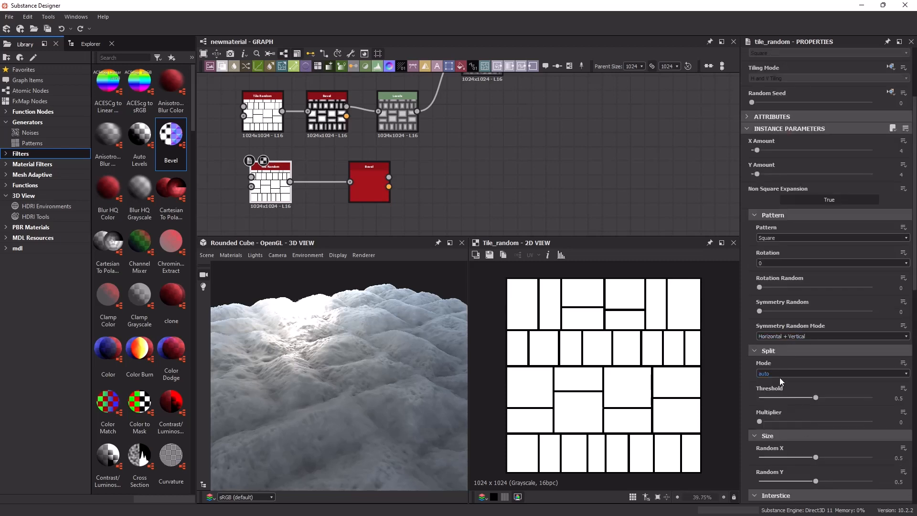
scroll(799, 408, "down", 8)
scroll(801, 409, "down", 8)
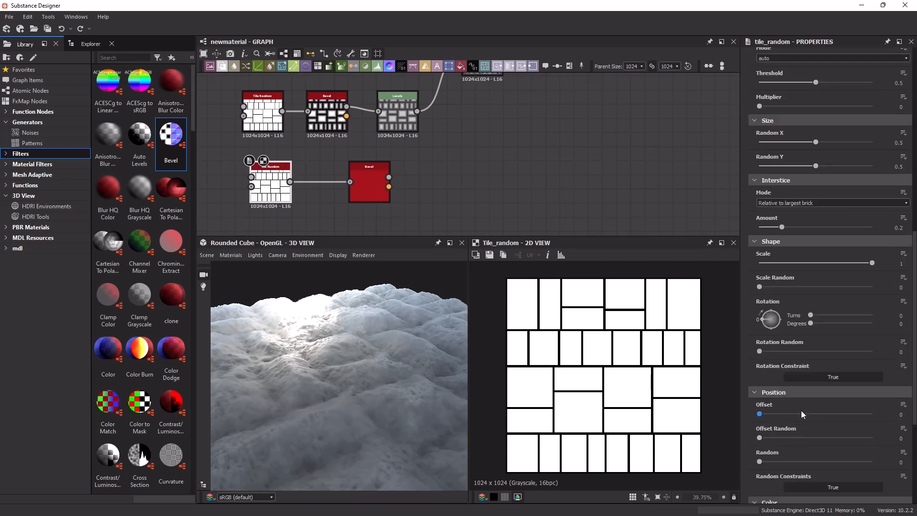
scroll(803, 411, "up", 10)
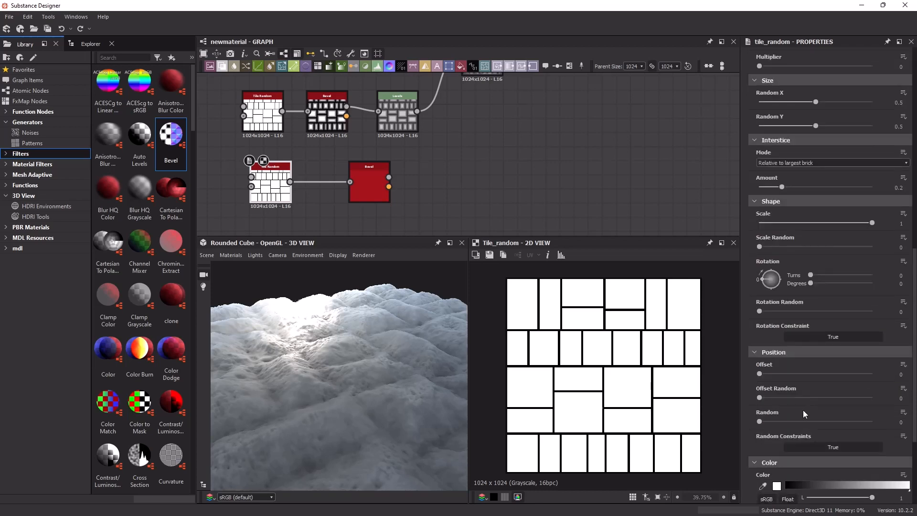
scroll(803, 410, "up", 6)
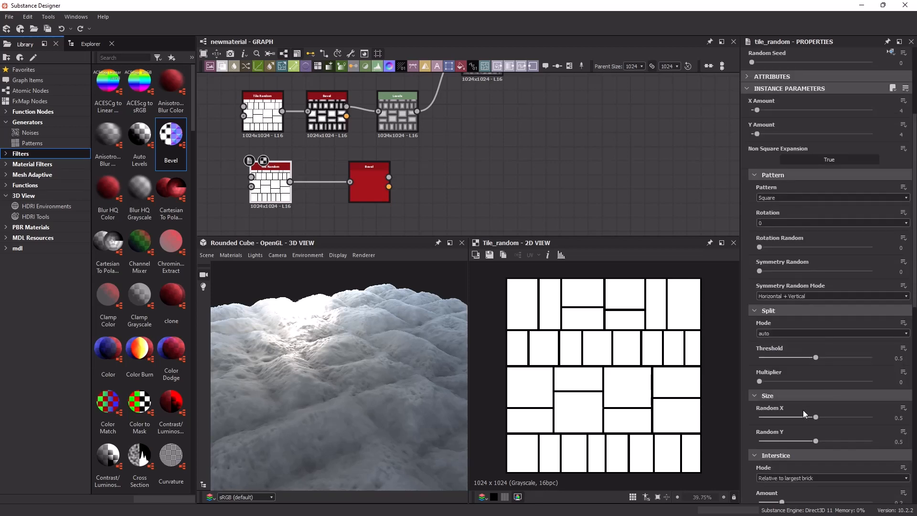
scroll(801, 369, "up", 2)
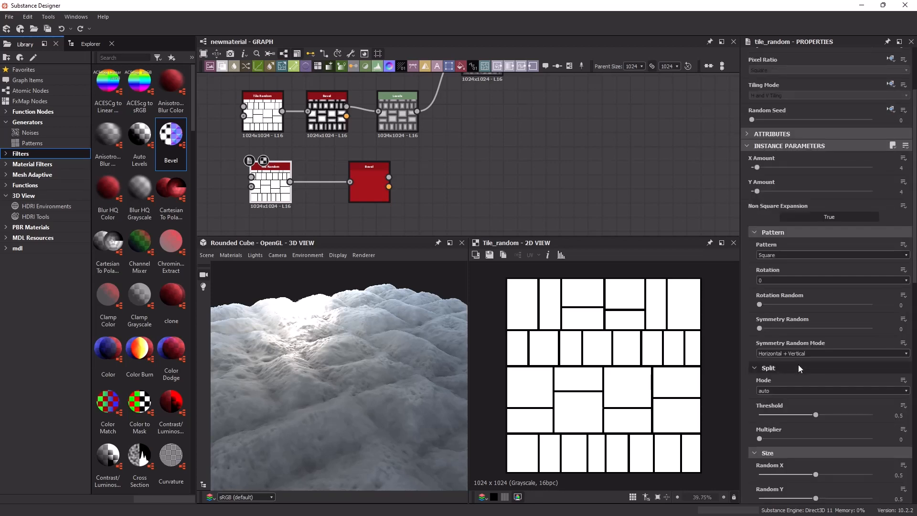
scroll(799, 365, "up", 4)
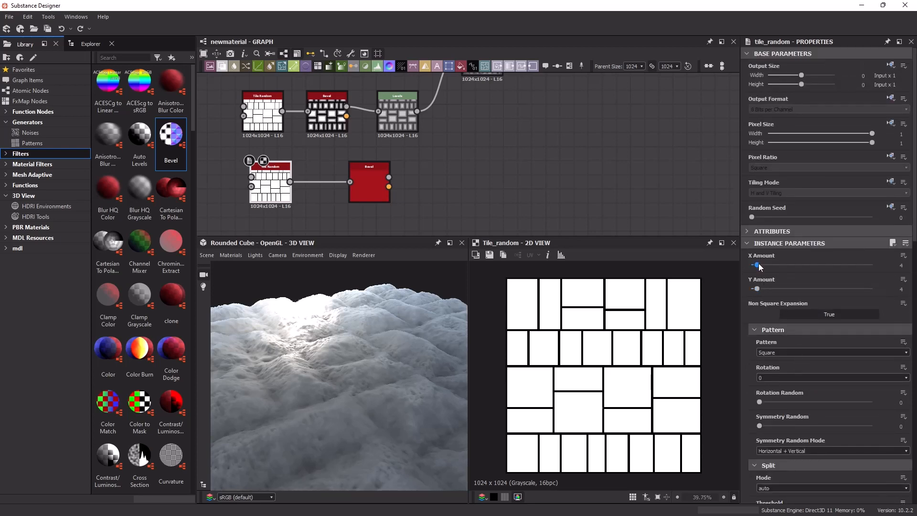
scroll(760, 270, "down", 2)
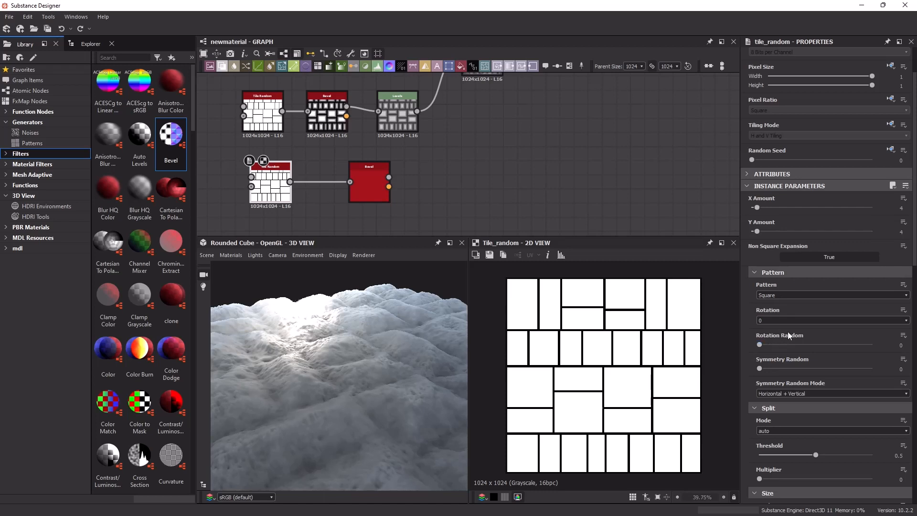
scroll(787, 374, "down", 2)
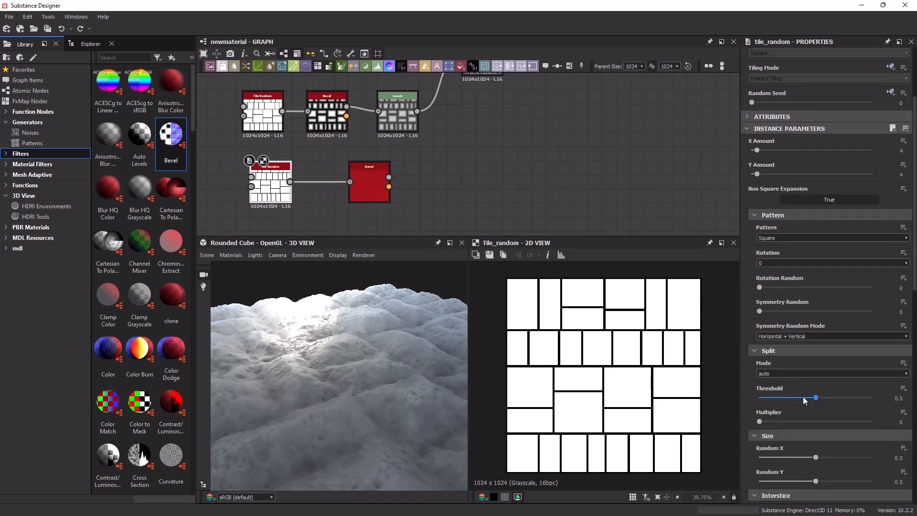
mouse_move(816, 399)
left_mouse_down()
mouse_move(793, 394)
mouse_move(809, 396)
left_mouse_up()
key("ctrl+z")
scroll(801, 415, "down", 3)
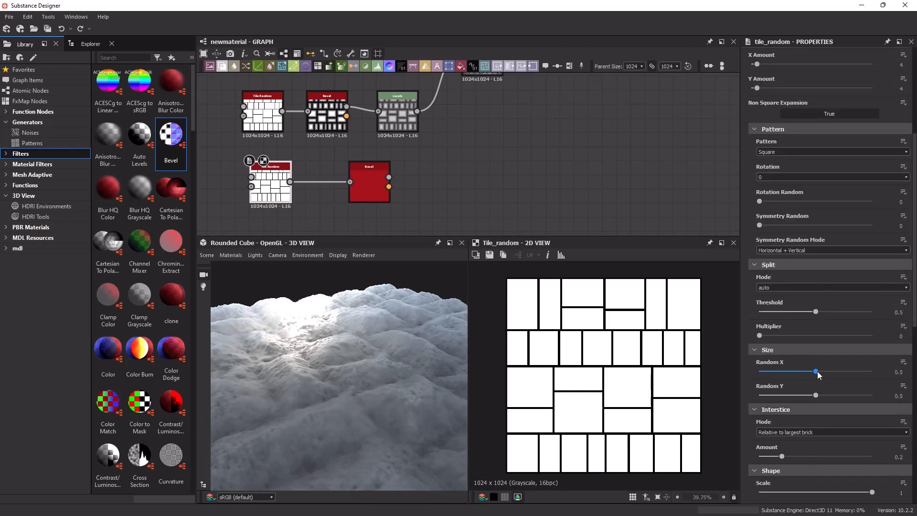
left_click_drag(816, 371, 857, 372)
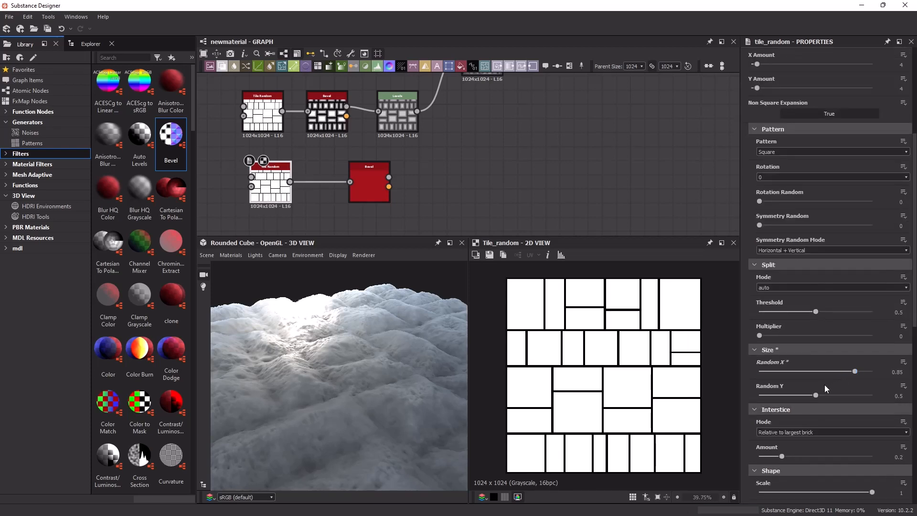
key("ctrl+z")
Set the interstice amount of the lower Tile Random node to 0.14.
scroll(791, 440, "down", 1)
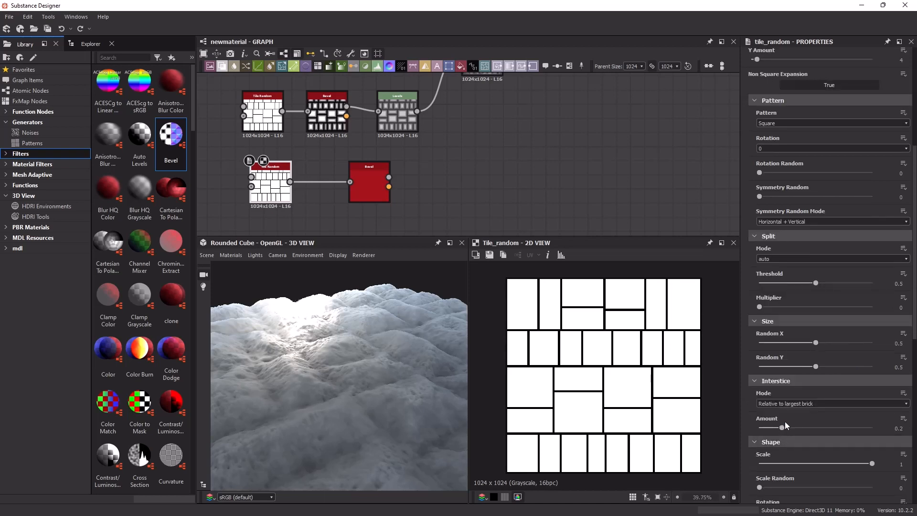
mouse_move(783, 427)
left_mouse_down()
mouse_move(792, 427)
mouse_move(775, 420)
left_mouse_up()
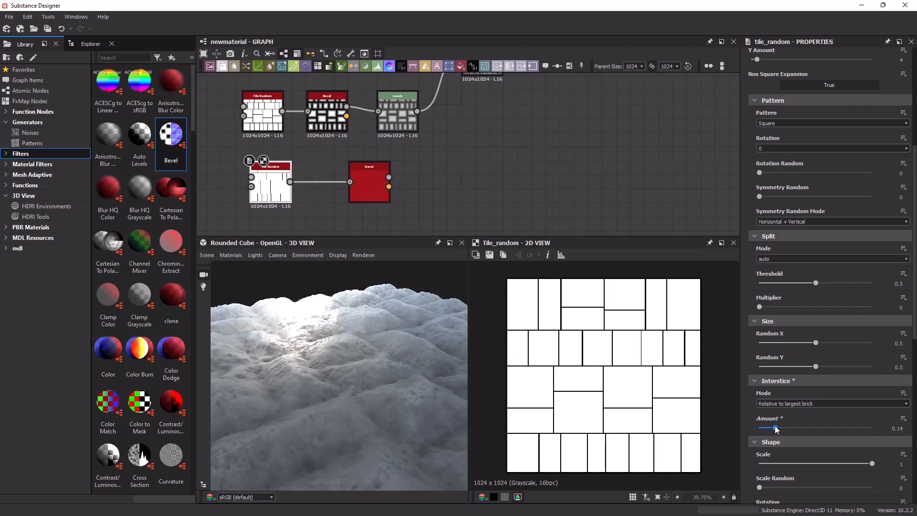
Set the lower Bevel node's distance to -0.03 and its smoothing to 0.53.
double_click(365, 180)
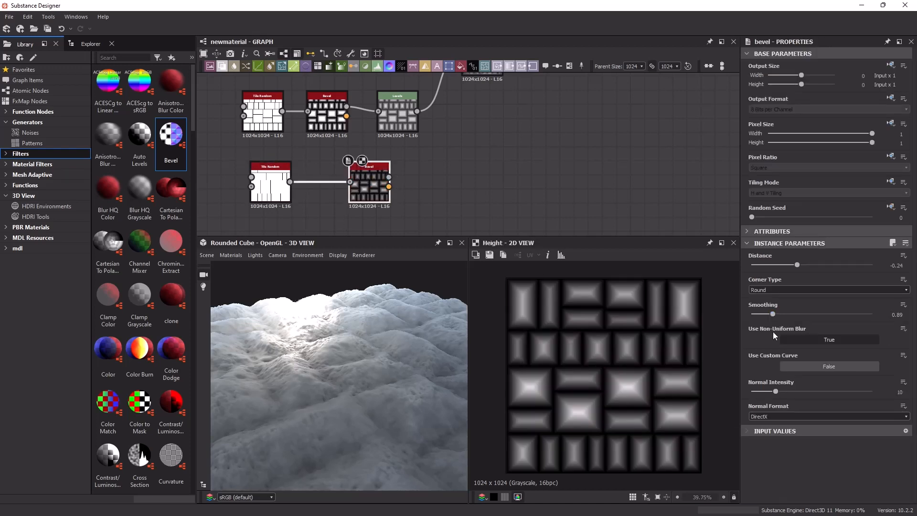
left_click_drag(770, 265, 814, 270)
left_click_drag(766, 319, 759, 312)
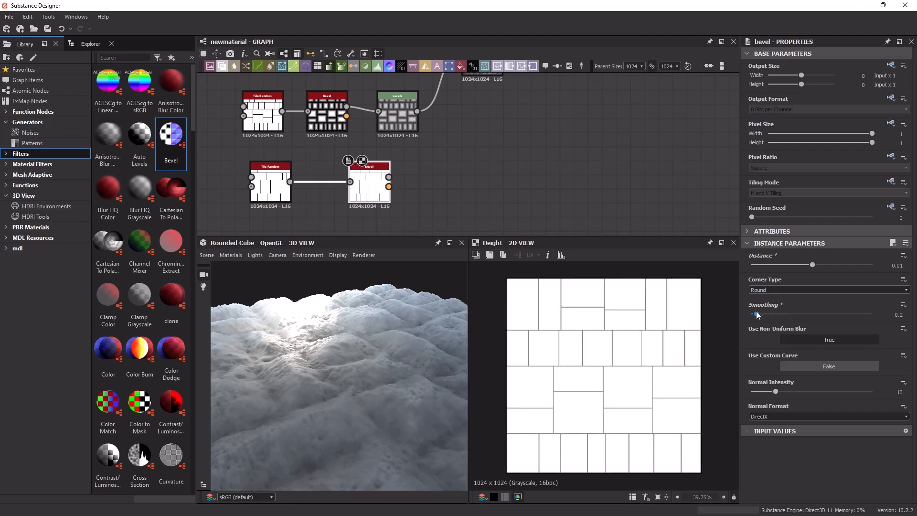
left_click_drag(815, 266, 811, 269)
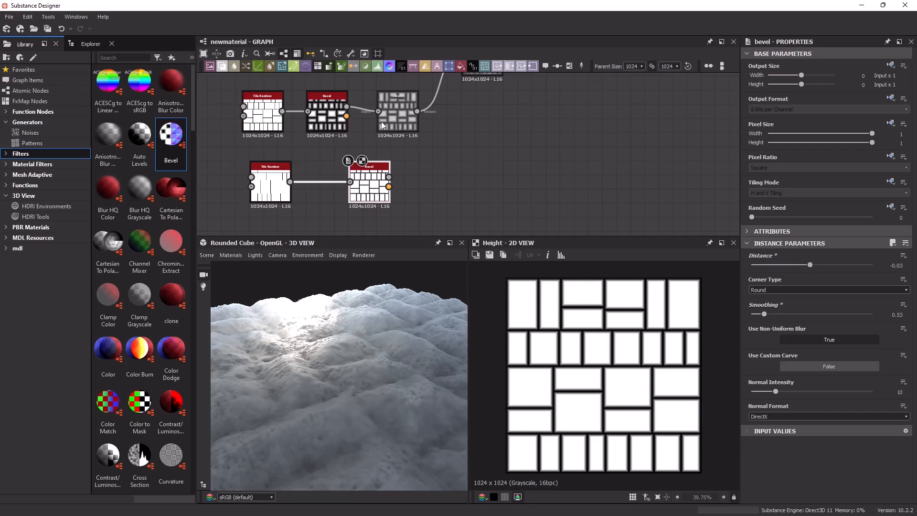
Add a Blend node combining the lower Bevel's height output with the Levels output, and feed it into the existing Blend node.
middle_click_drag(445, 144, 440, 197)
scroll(449, 172, "down", 2)
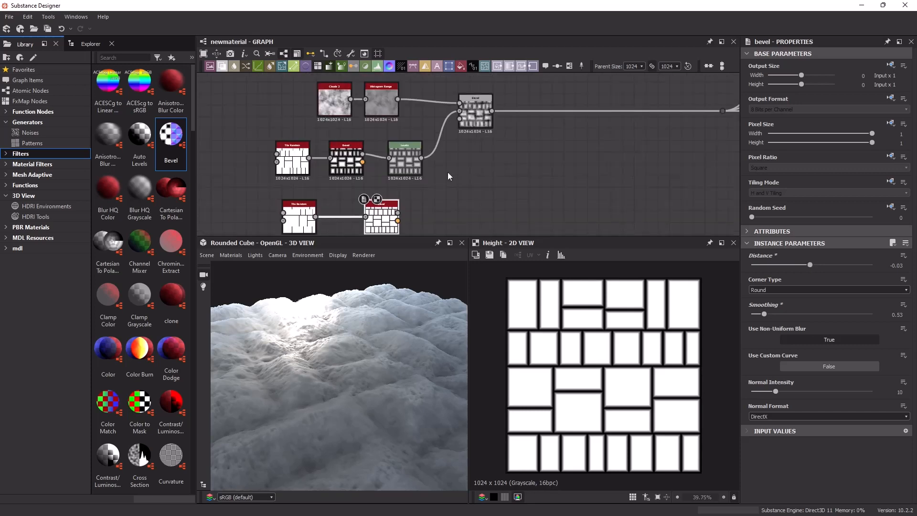
left_click(399, 221)
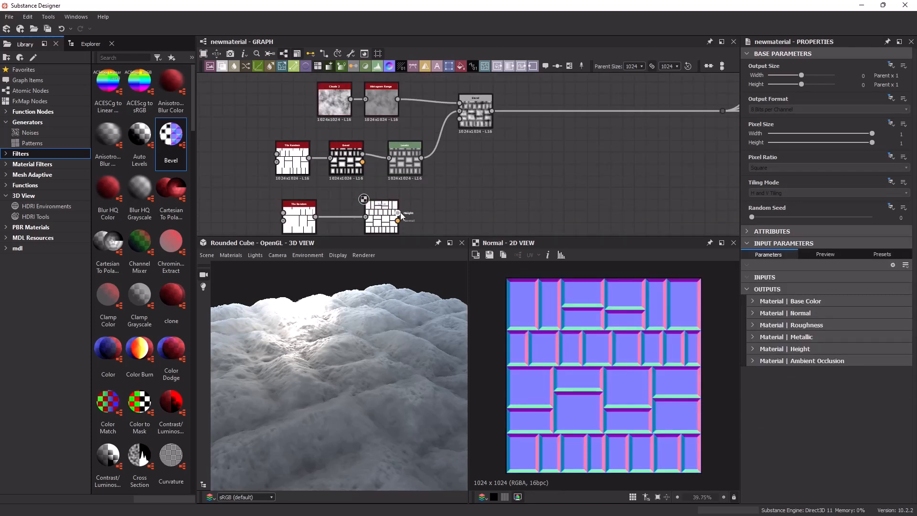
left_click_drag(455, 199, 455, 200)
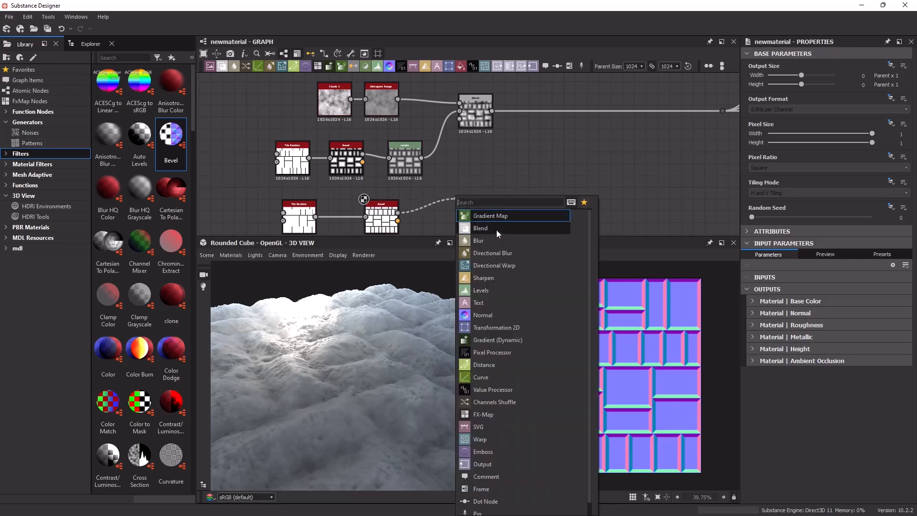
type("bl")
key("Return")
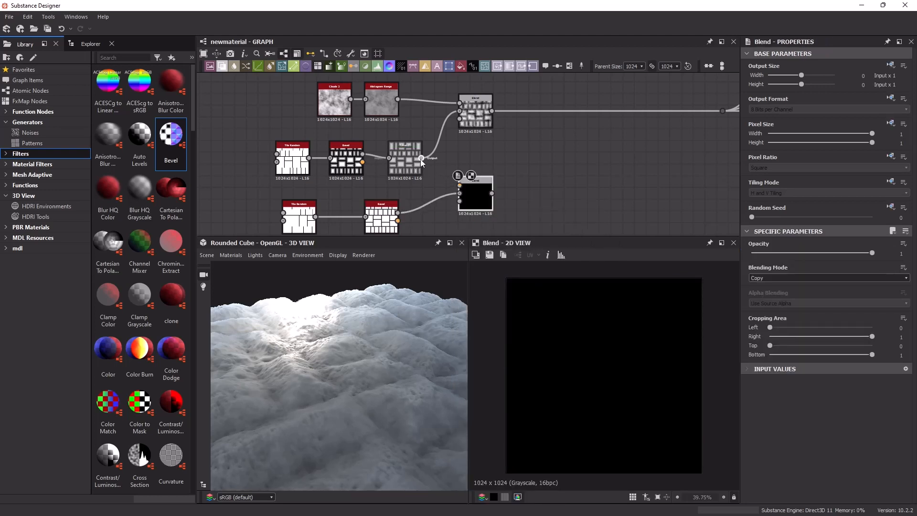
left_click_drag(422, 158, 549, 124)
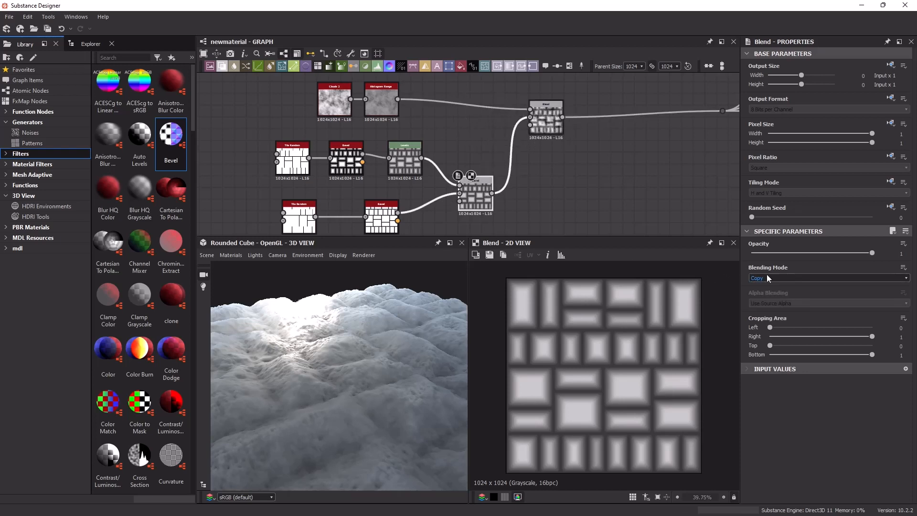
Set the new Blend node's blending mode to Add (Linear Dodge) and its opacity to 0.52.
scroll(767, 275, "down", 1)
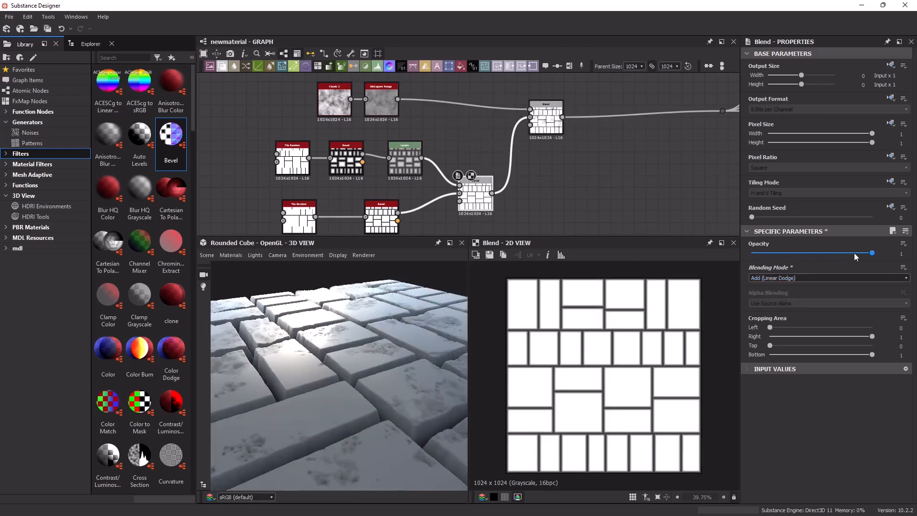
left_click_drag(858, 252, 815, 254)
left_click_drag(313, 337, 395, 343)
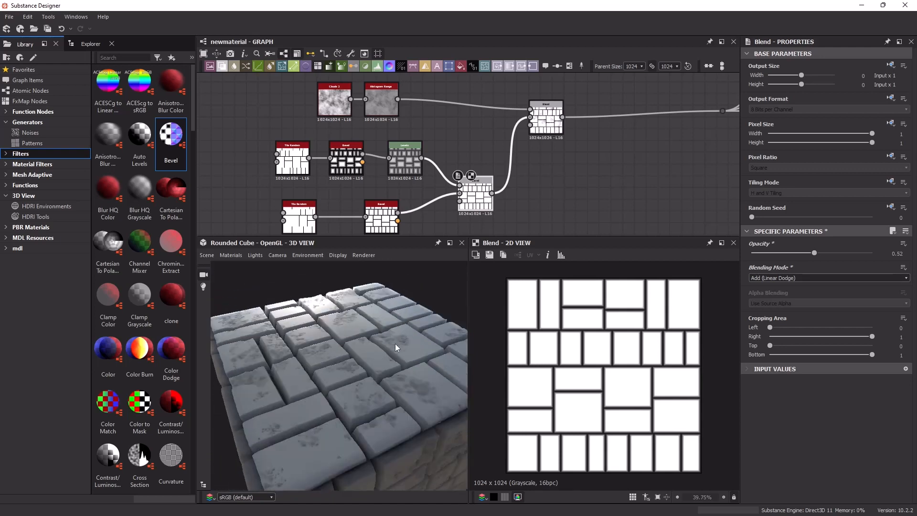
Move the lower Tile Random and Bevel nodes aside and insert a Levels node between that Bevel and the new Blend.
middle_click_drag(479, 197, 503, 168)
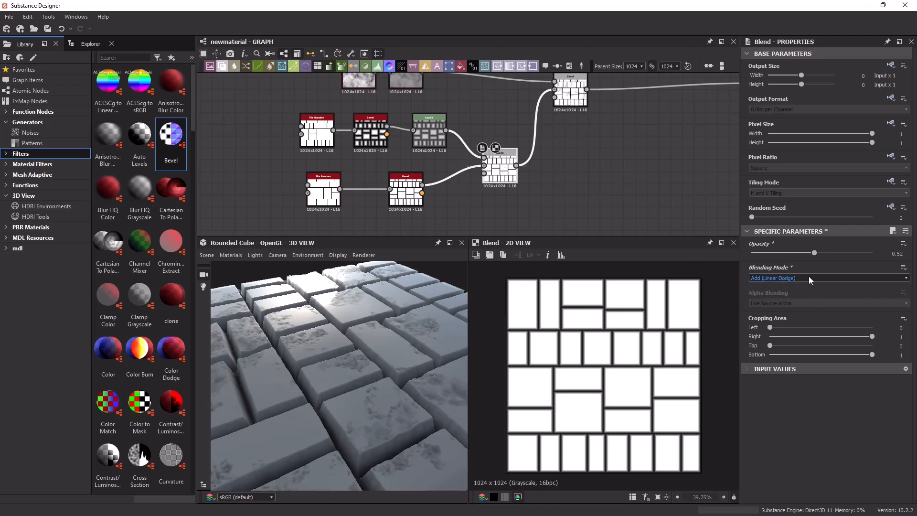
left_click_drag(333, 196, 292, 196)
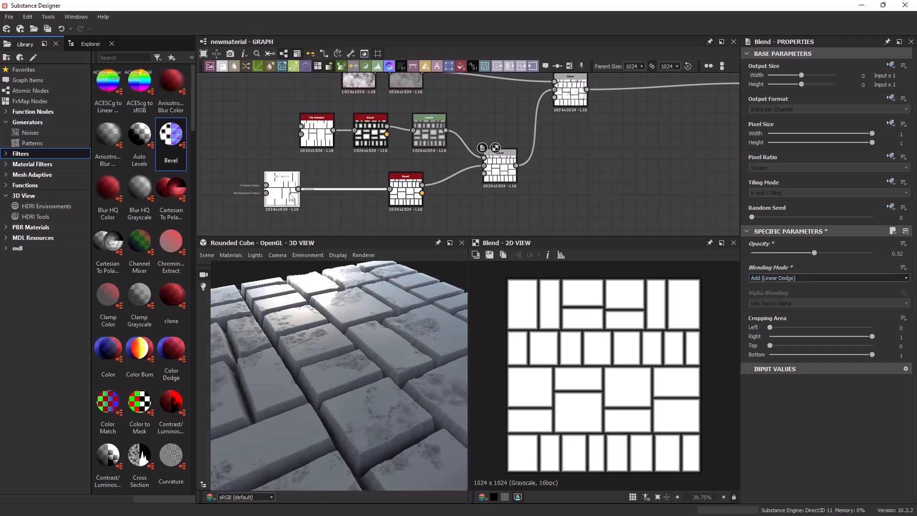
left_click_drag(409, 198, 382, 194)
type("levels")
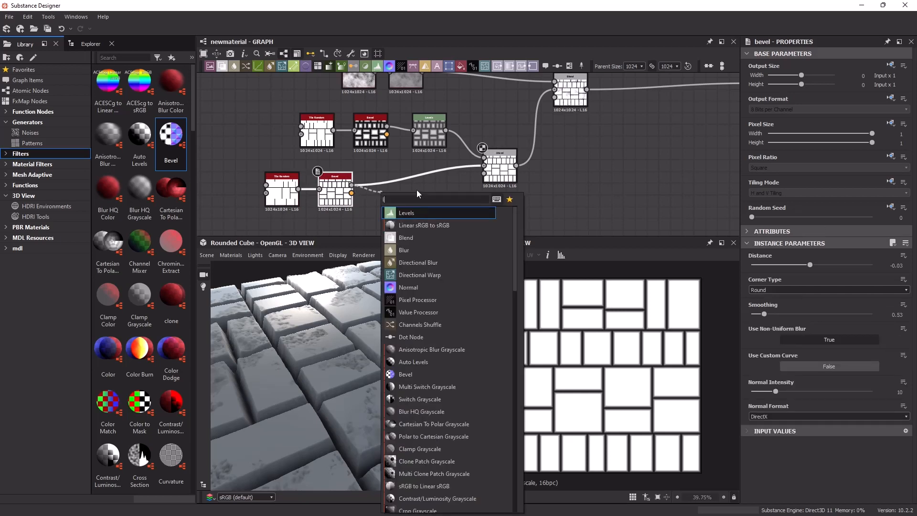
key("Return")
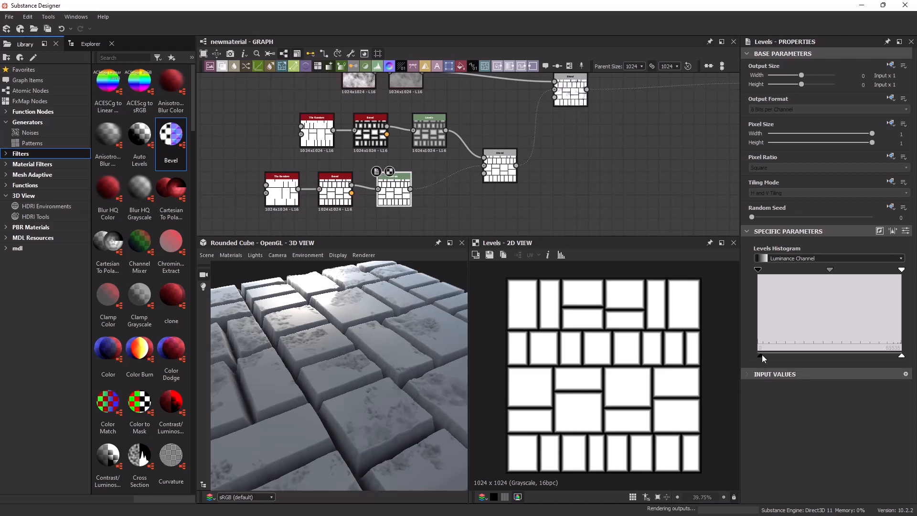
In the new Levels node, raise the output black point slightly and lower the output white point to about mid-grey.
left_click_drag(762, 354, 770, 356)
left_click_drag(901, 358, 822, 356)
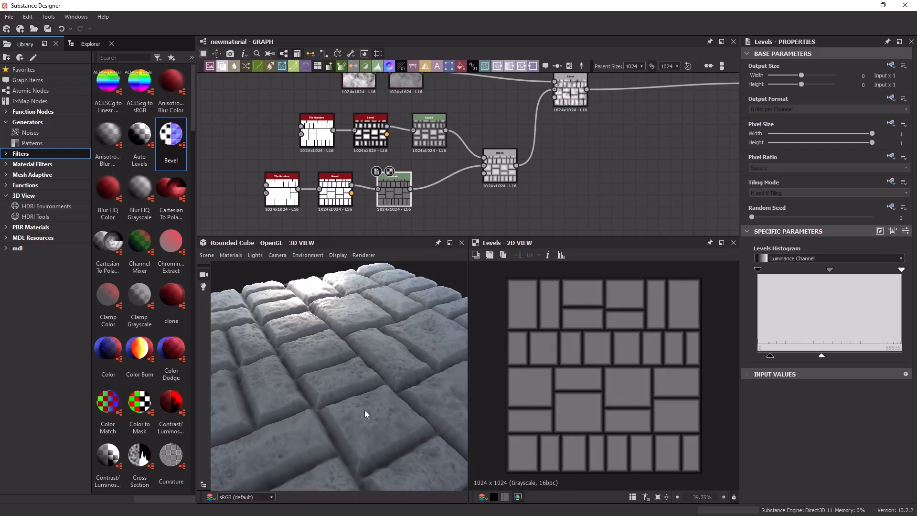
left_click_drag(365, 410, 347, 399)
scroll(470, 159, "down", 3)
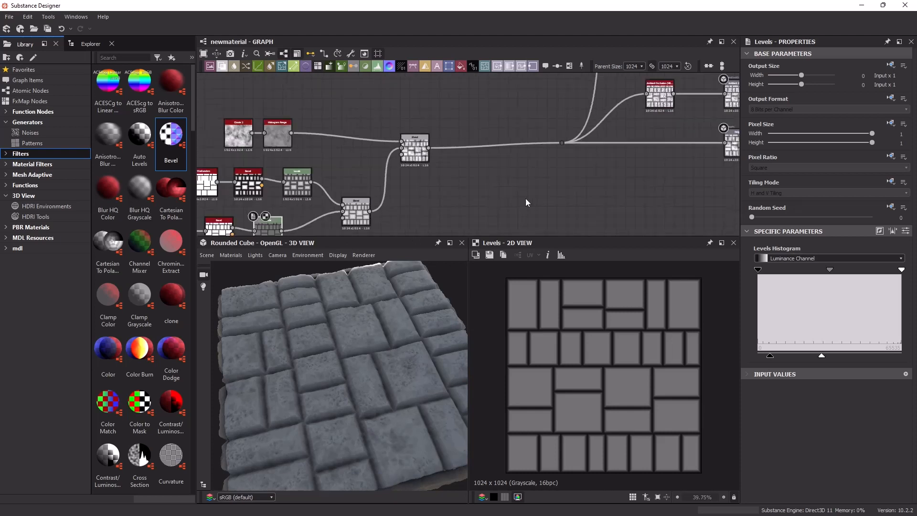
left_click_drag(330, 360, 358, 310)
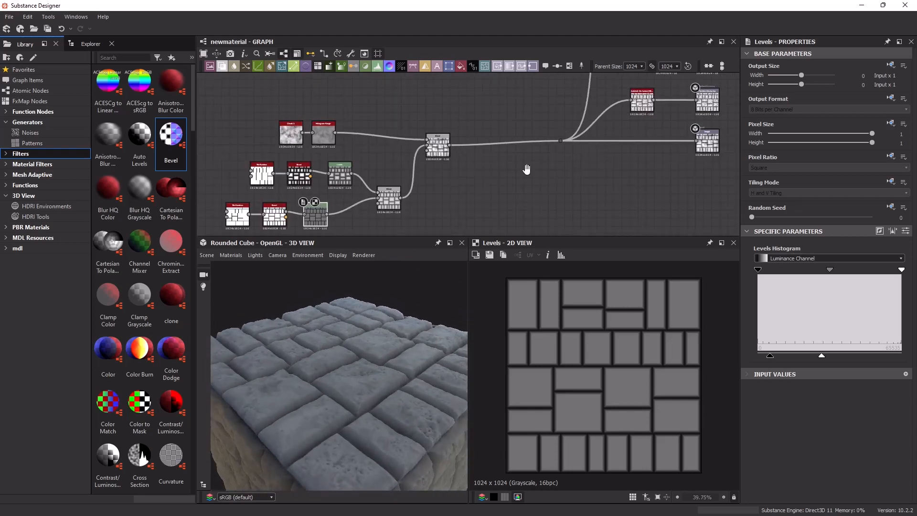
Delete the Uniform Color node that feeds the Base Color output.
scroll(526, 169, "down", 5)
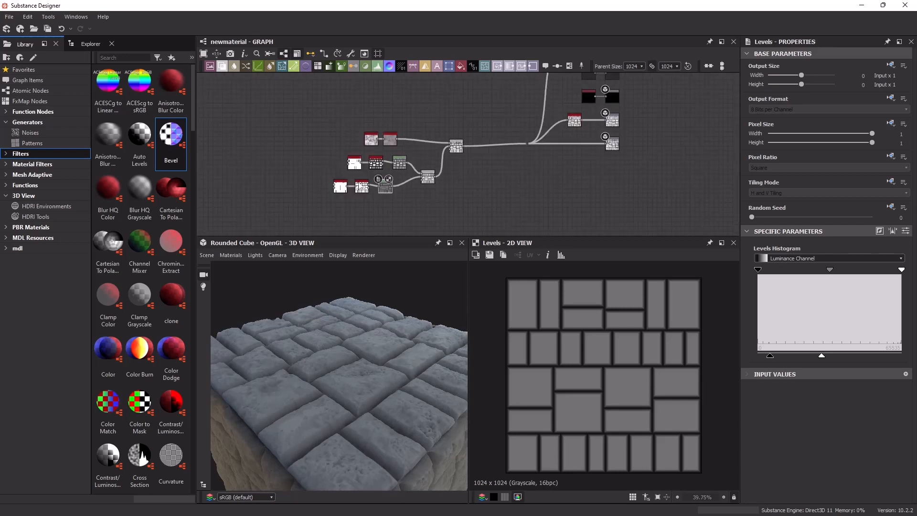
scroll(486, 137, "down", 1)
middle_click_drag(489, 119, 475, 180)
scroll(495, 157, "up", 2)
scroll(495, 153, "up", 1)
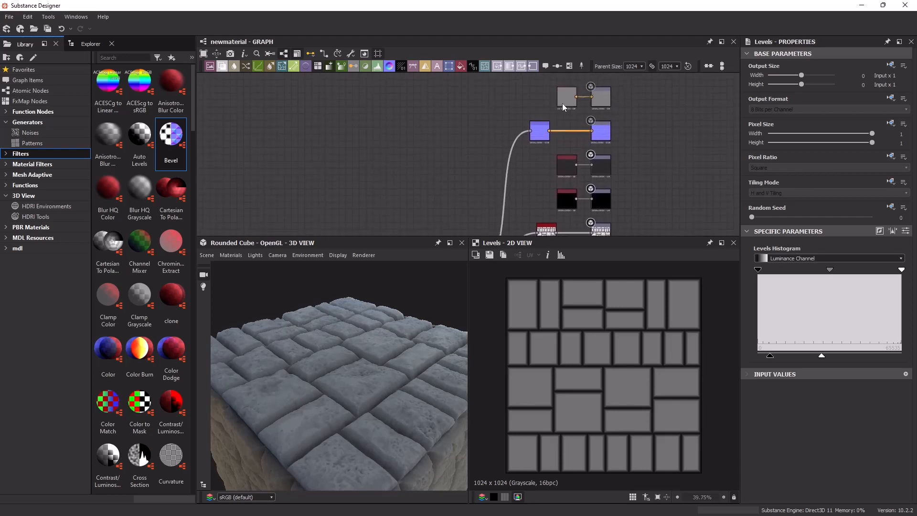
left_click(564, 103)
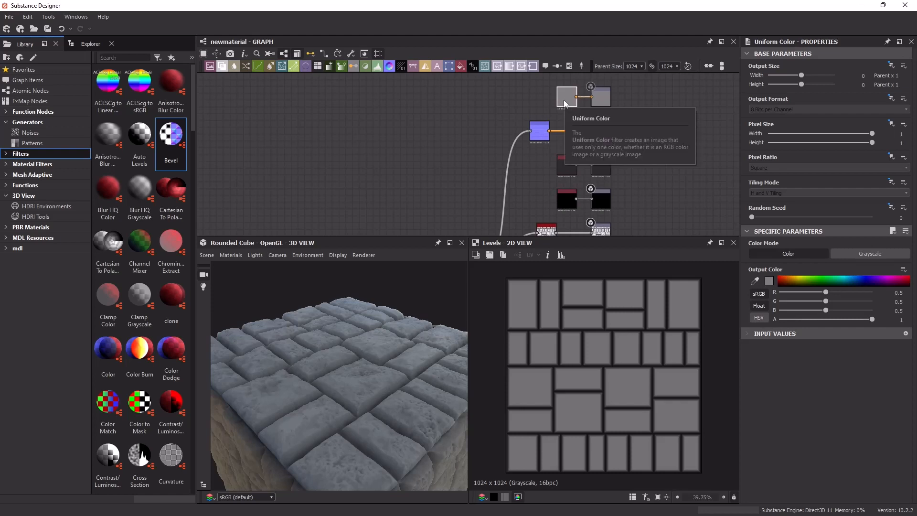
key("Delete")
Branch the height connection's dot node to another dot node placed above, near the level of the Base Color output.
middle_click_drag(449, 175, 488, 115)
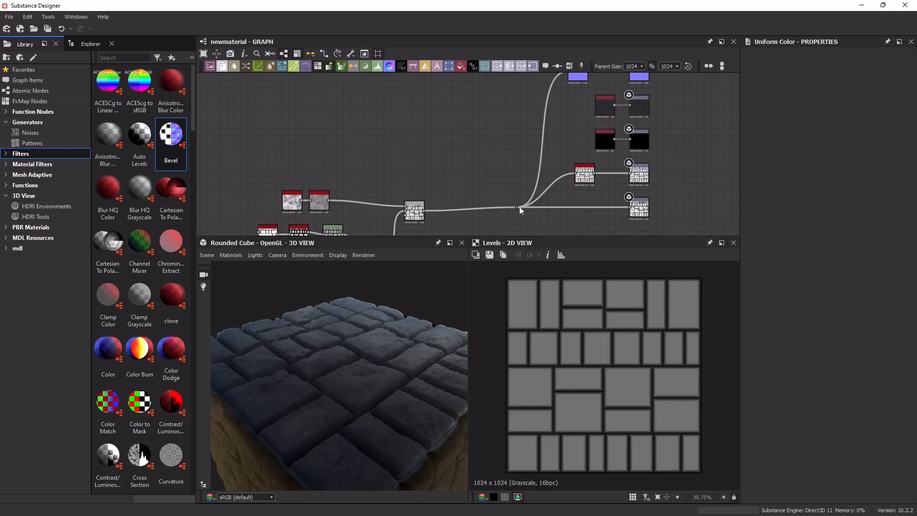
left_click_drag(517, 209, 463, 87)
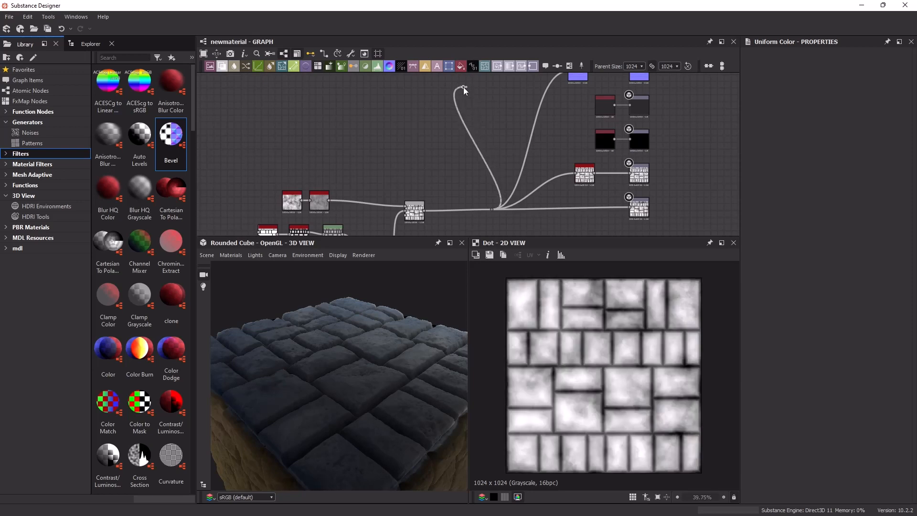
middle_click_drag(495, 86, 495, 142)
left_click_drag(474, 192, 445, 140)
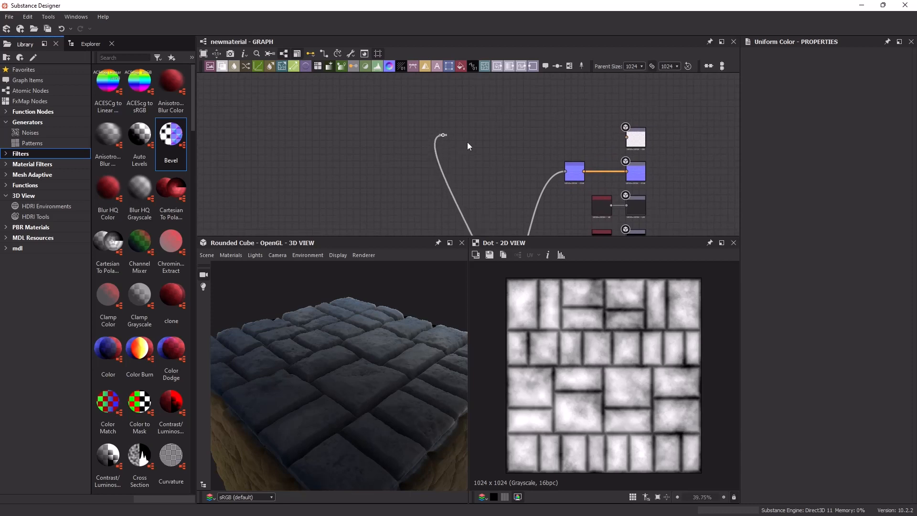
Add a Gradient Map node after the upper dot node and connect it to the Base Color output.
scroll(482, 139, "up", 3)
middle_click_drag(546, 137, 476, 150)
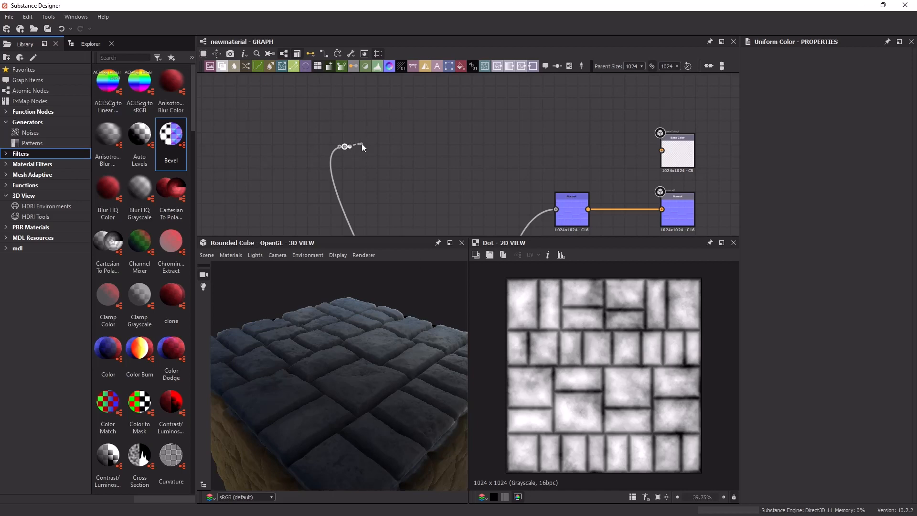
left_click_drag(390, 140, 391, 140)
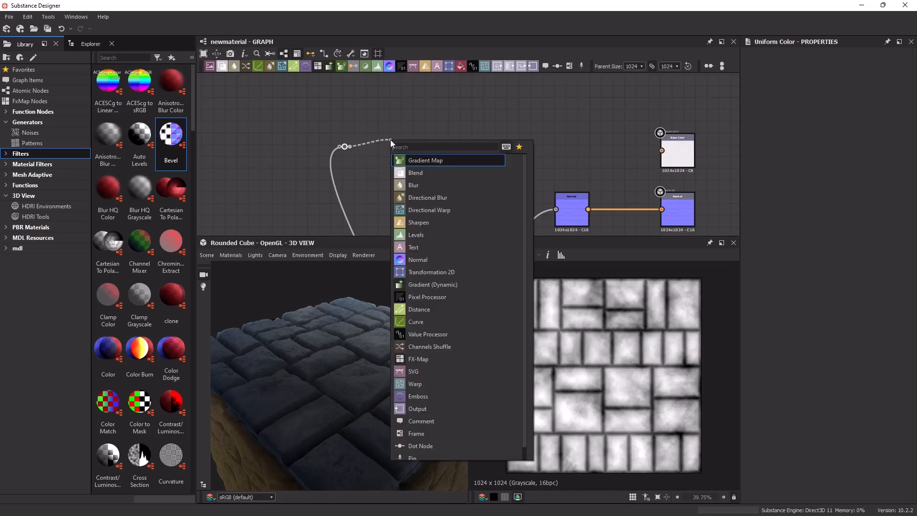
left_click(438, 163)
middle_click_drag(446, 136, 429, 145)
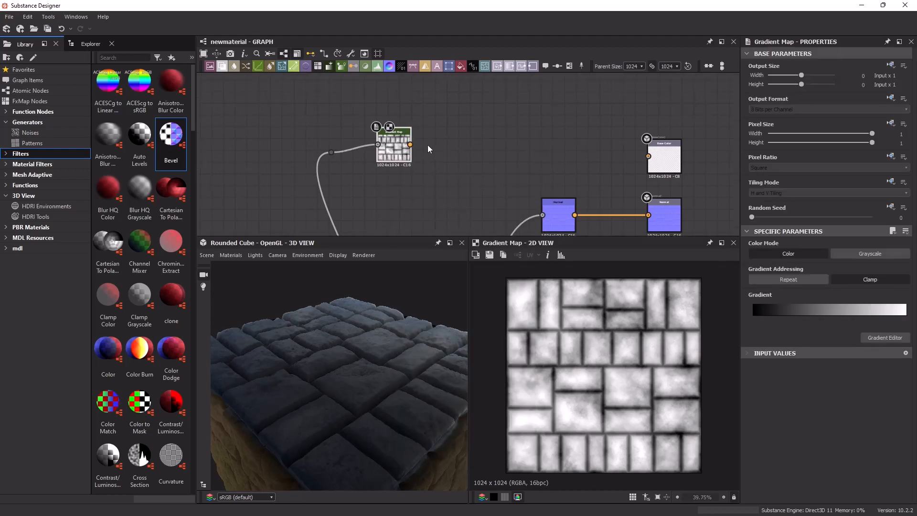
left_click_drag(400, 148, 649, 156)
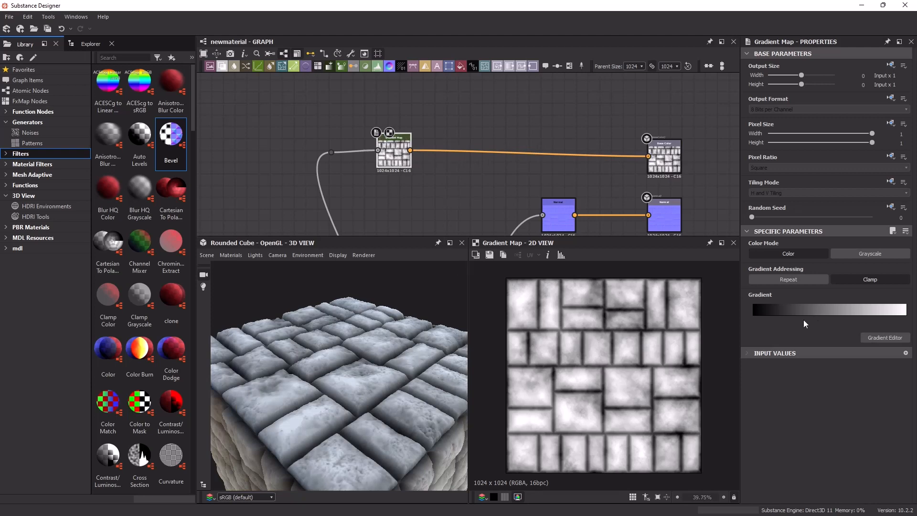
Open the gradient map's Gradient Editor and colour the key at position 0 dark brown, about #463317.
left_click(891, 337)
left_click_drag(768, 128, 667, 152)
scroll(378, 175, "up", 2)
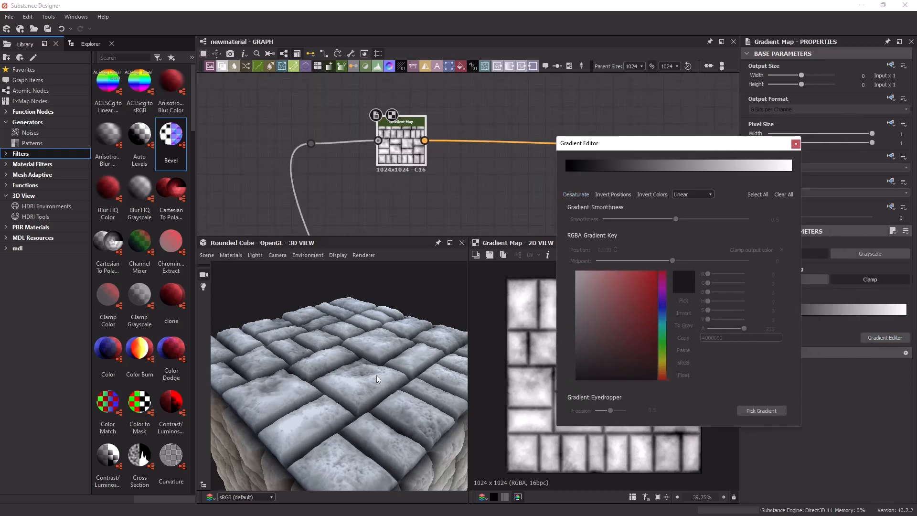
scroll(376, 376, "up", 5)
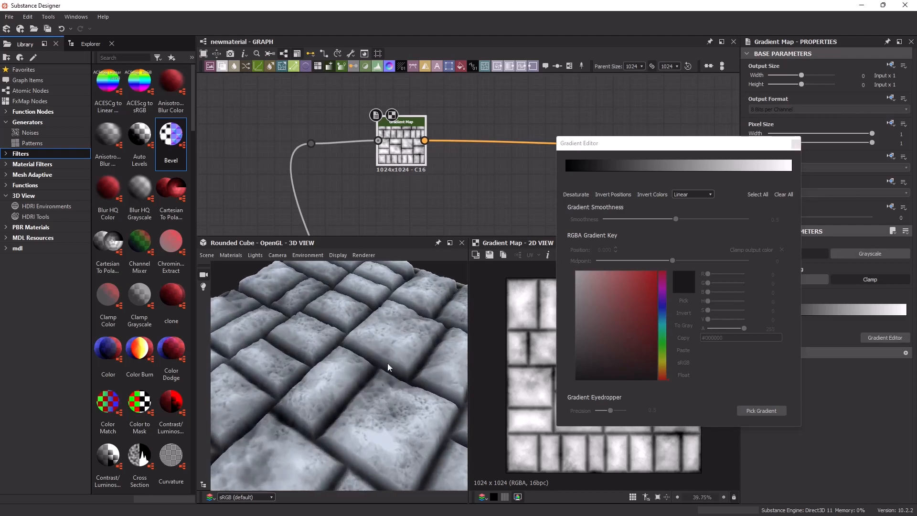
left_click(572, 170)
left_click(566, 176)
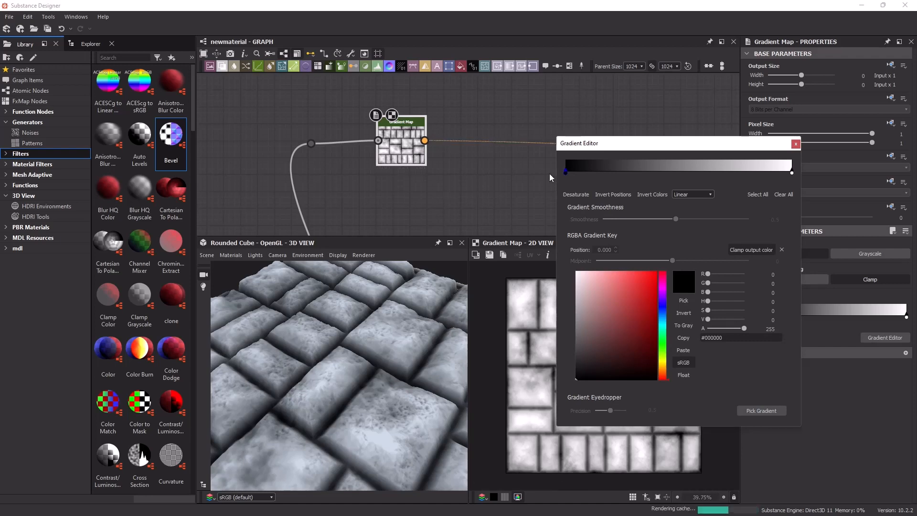
left_click(663, 369)
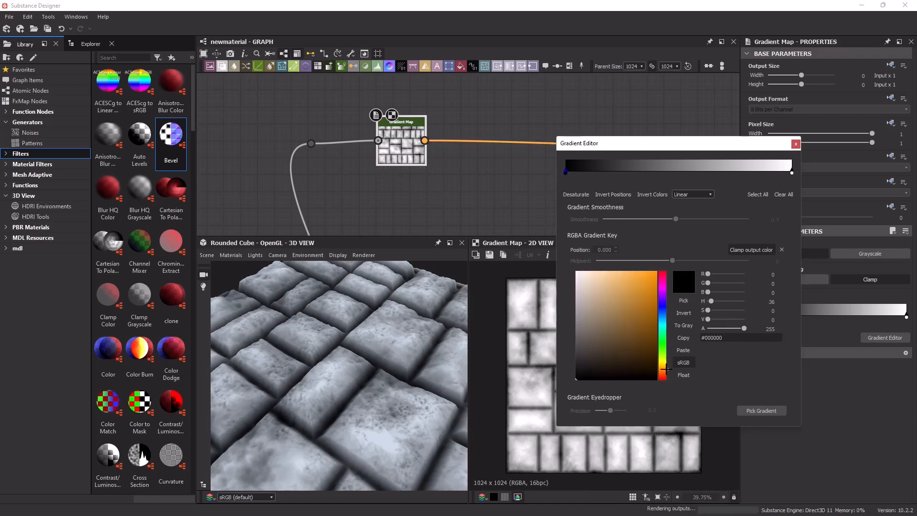
left_click(605, 352)
left_click_drag(605, 352, 635, 340)
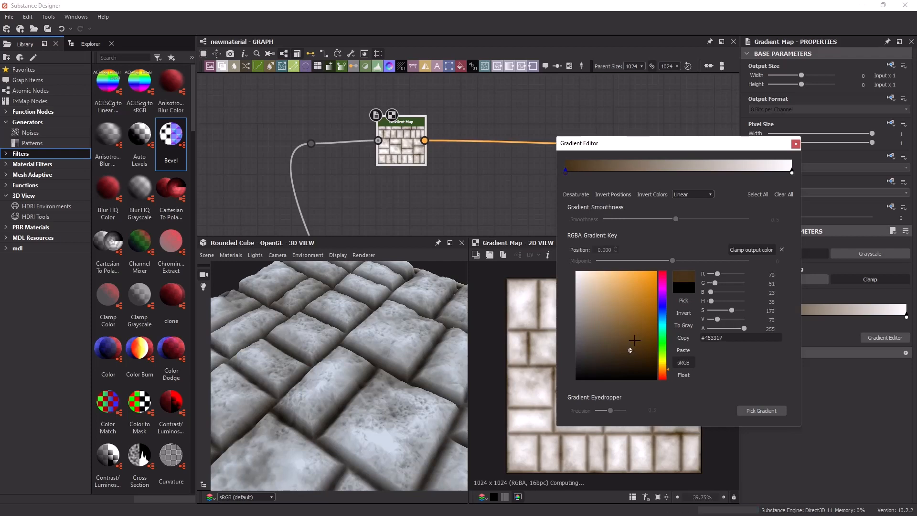
Colour the gradient key at position 1 a light warm grey, about #c6c3ba.
left_click(792, 173)
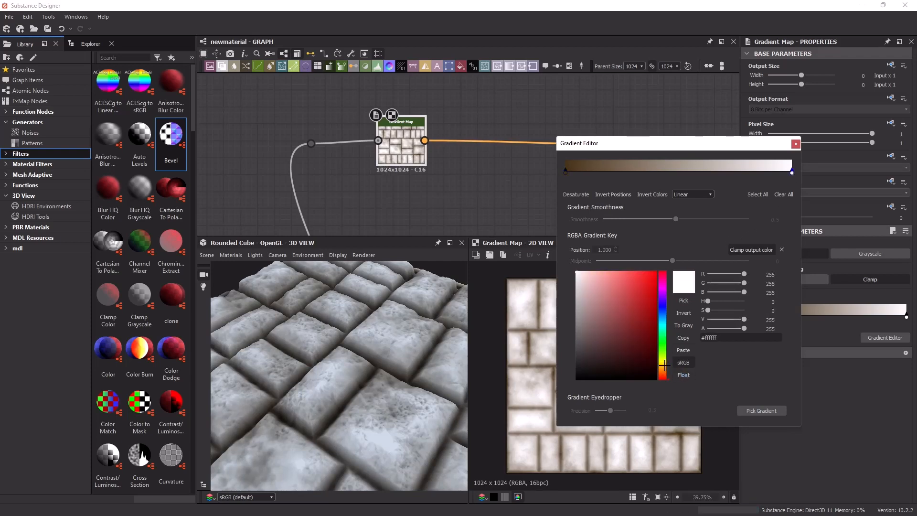
left_click(666, 366)
mouse_move(582, 305)
left_mouse_down()
mouse_move(579, 285)
mouse_move(580, 294)
left_mouse_up()
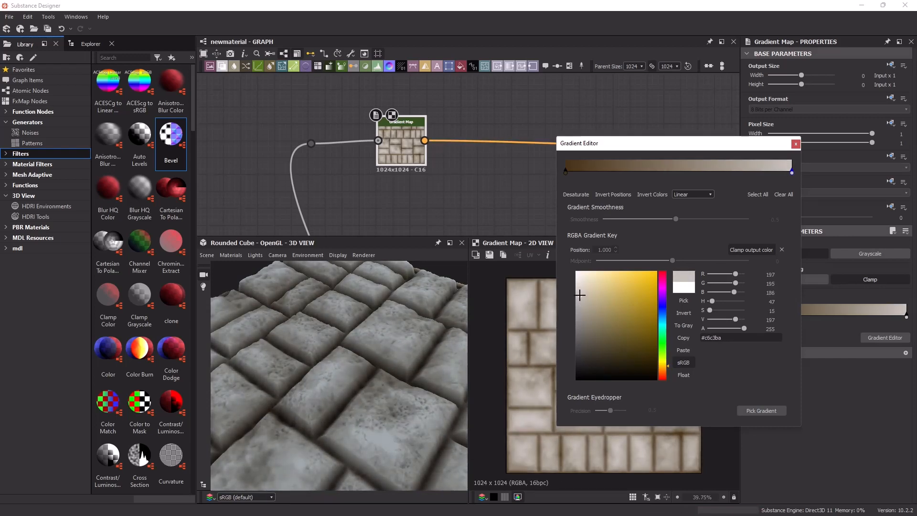
Add a gradient key at position 0.458 and colour it saturated green, #48821b.
scroll(383, 351, "down", 5)
left_click_drag(408, 393, 383, 354)
scroll(383, 354, "up", 5)
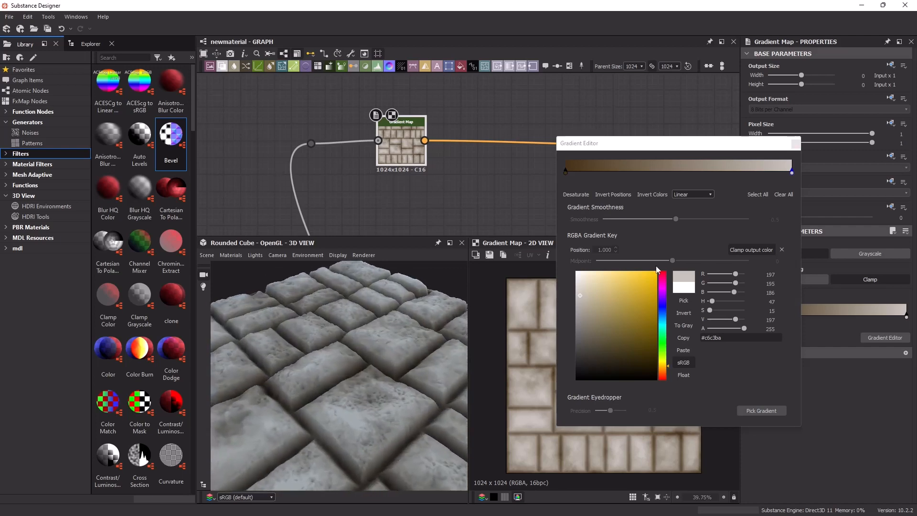
left_click(669, 171)
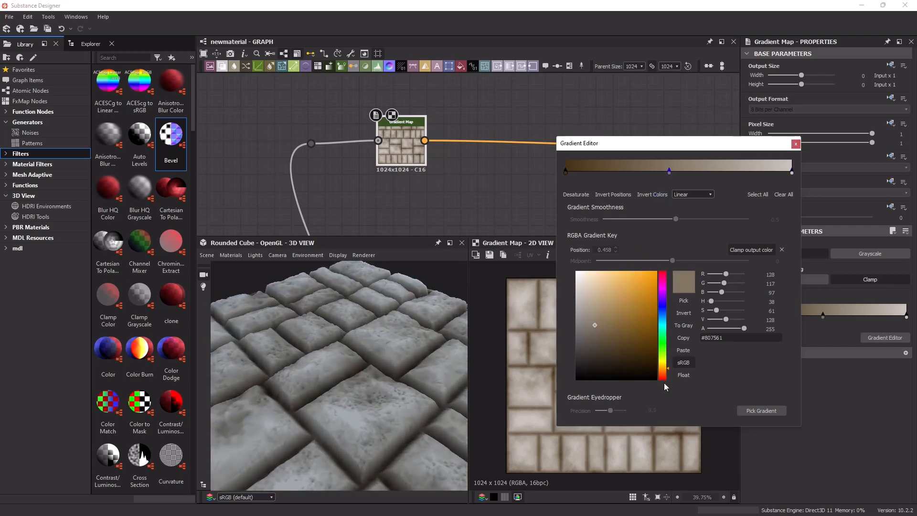
left_click_drag(665, 356, 665, 351)
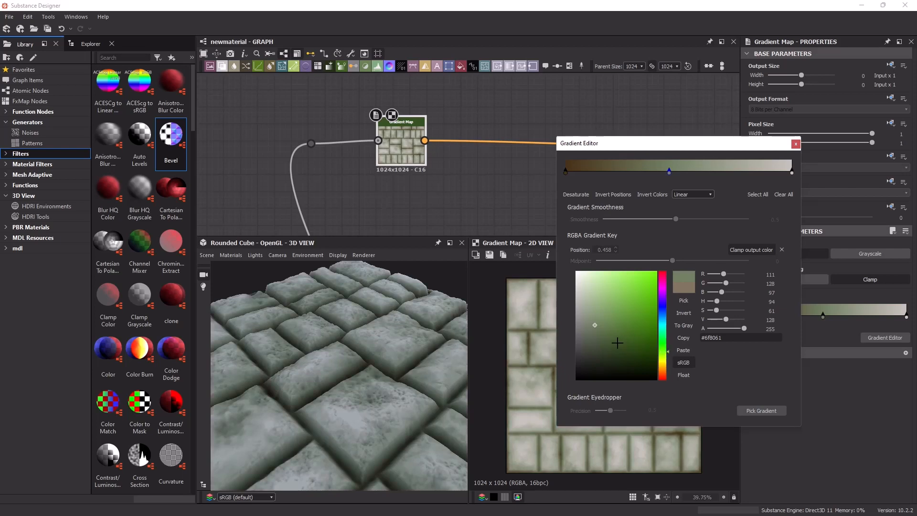
left_click_drag(605, 344, 640, 324)
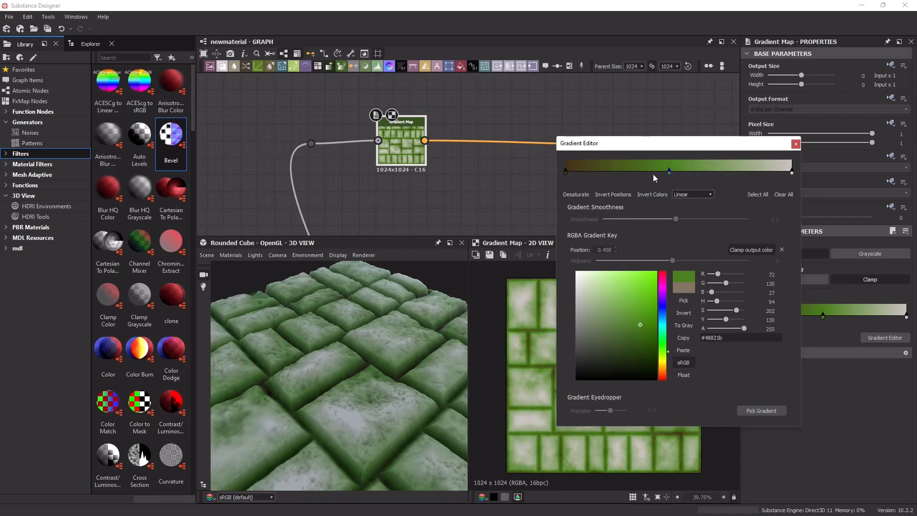
Add a key at position 0.386, just before the green one, and colour it muted brown, #957c63.
left_click(654, 177)
left_click(666, 369)
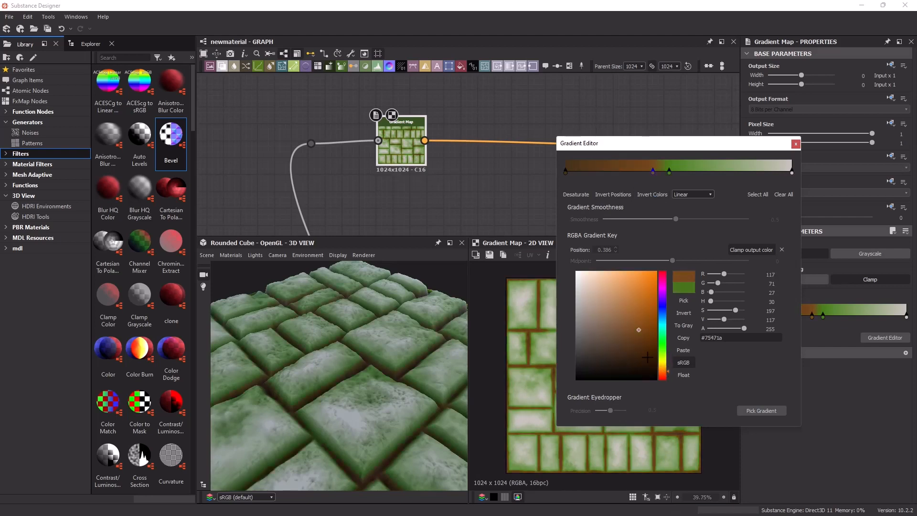
left_click(602, 309)
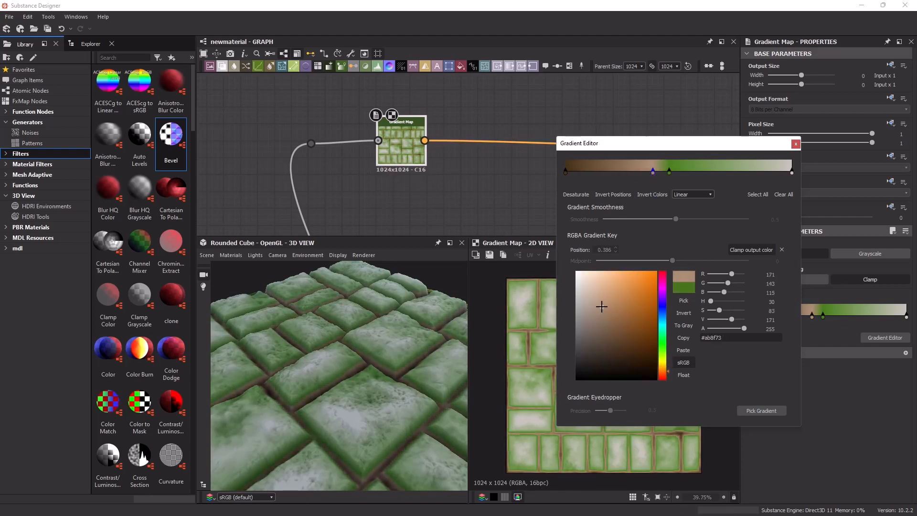
mouse_move(602, 309)
left_mouse_down()
mouse_move(592, 317)
mouse_move(602, 316)
left_mouse_up()
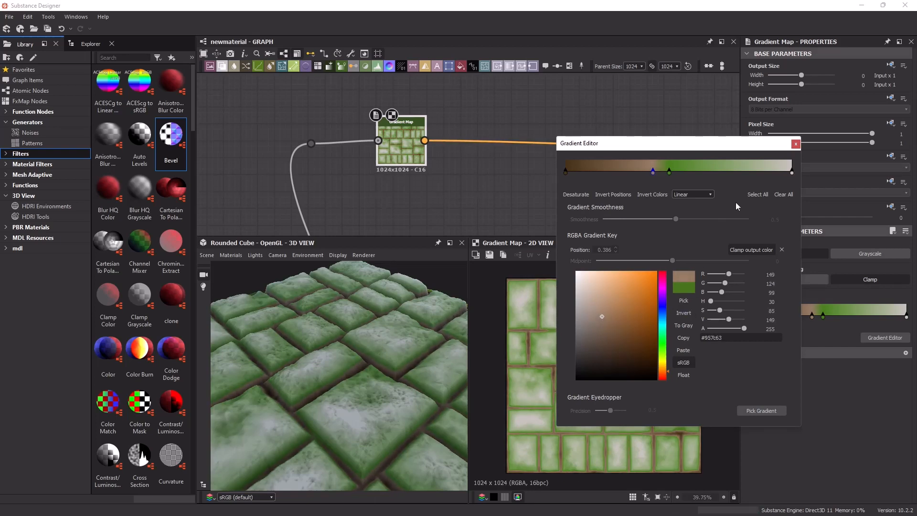
Add a beige key, #9e987c, on the lighter side of the green key and place it at position 0.487.
left_click(726, 171)
left_click_drag(665, 355, 665, 365)
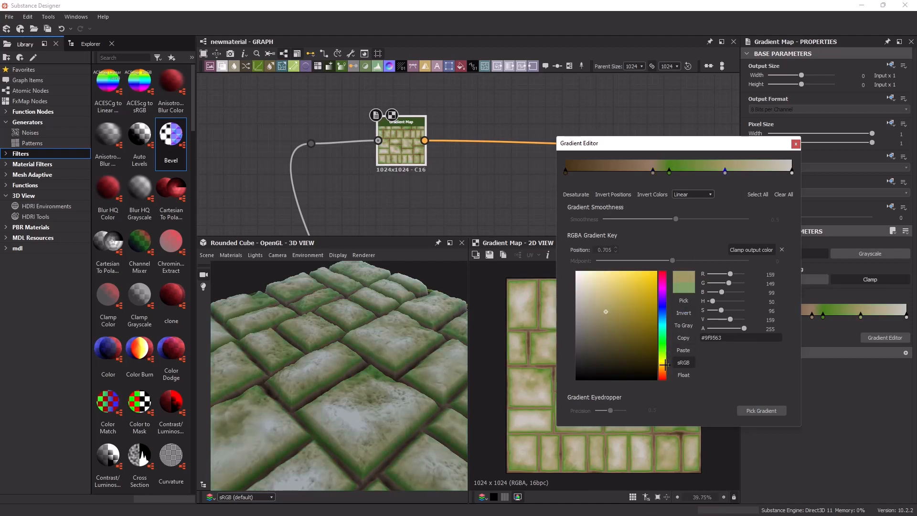
left_click_drag(586, 306, 593, 312)
left_click_drag(725, 175, 677, 176)
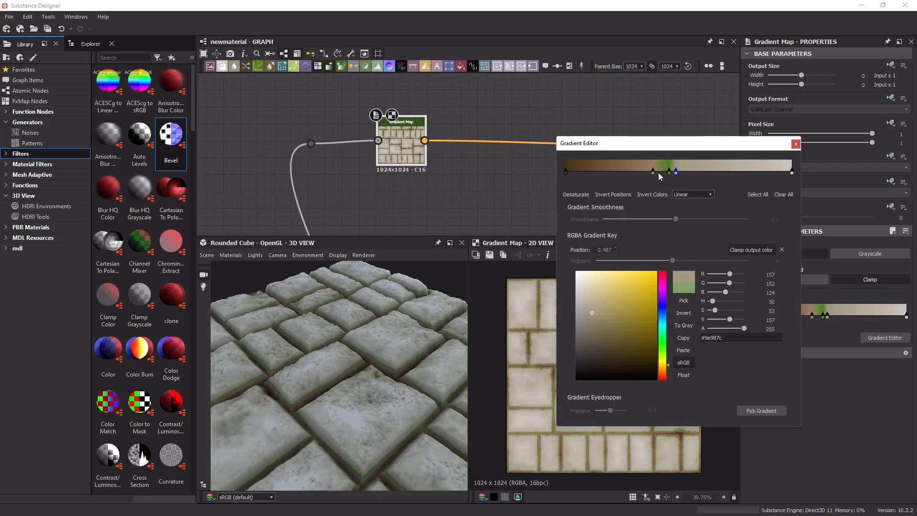
Shift the muted brown key toward the dark end and the green key to 0.414, recolouring the green key pale cream, #cfcda0.
left_click_drag(400, 319, 273, 363)
right_click_drag(273, 363, 336, 358)
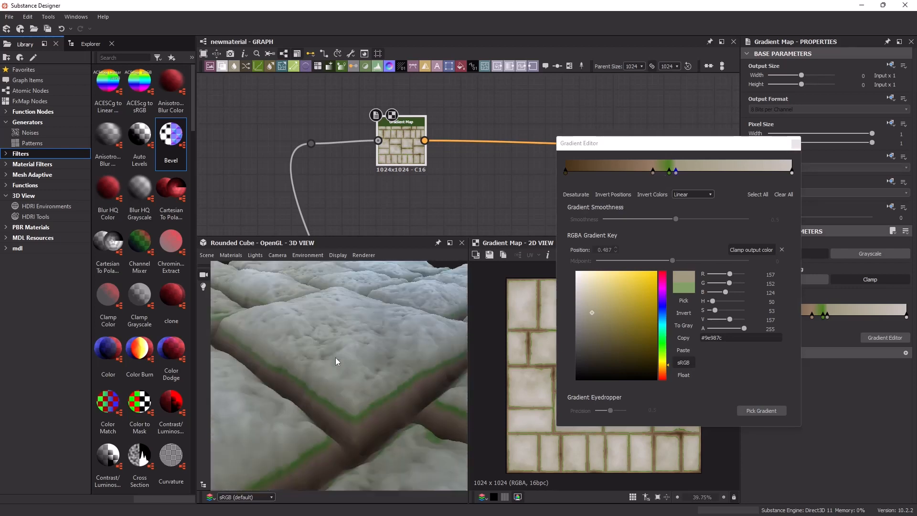
mouse_move(653, 173)
left_mouse_down()
mouse_move(641, 173)
mouse_move(667, 172)
mouse_move(660, 173)
left_mouse_up()
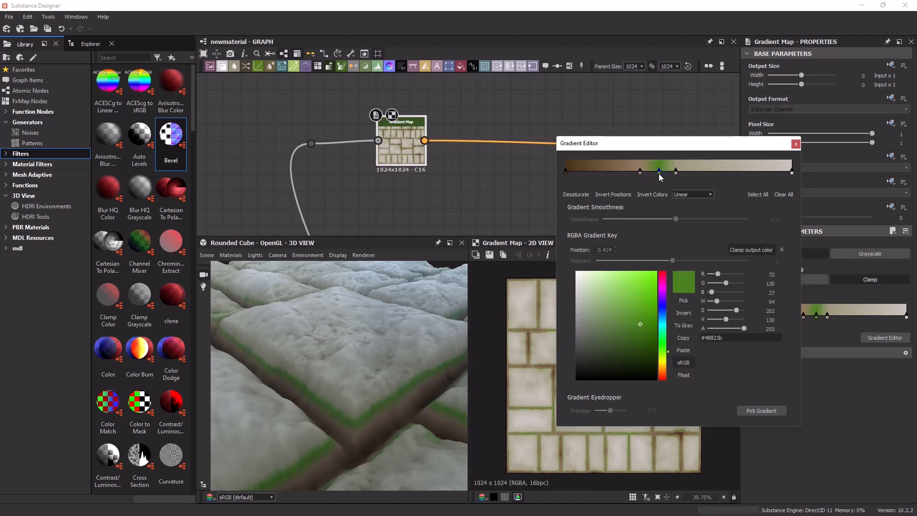
left_click_drag(666, 358, 666, 363)
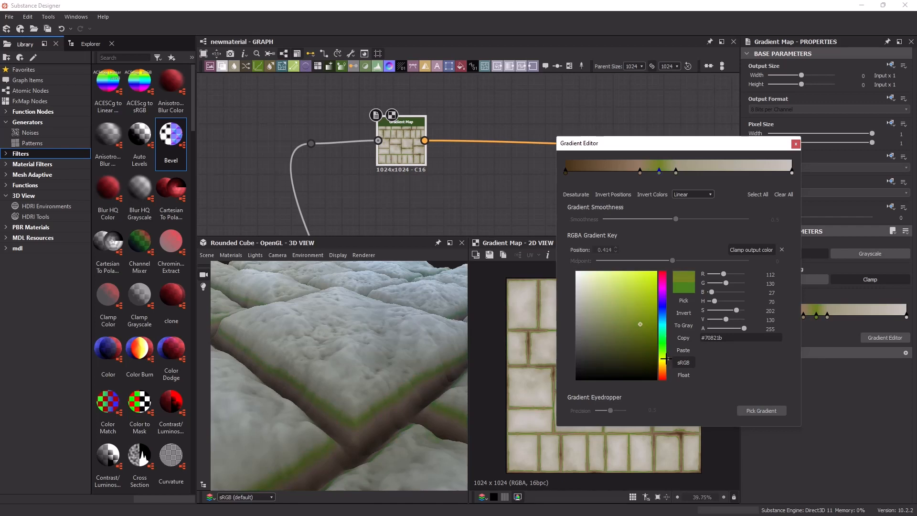
left_click(594, 291)
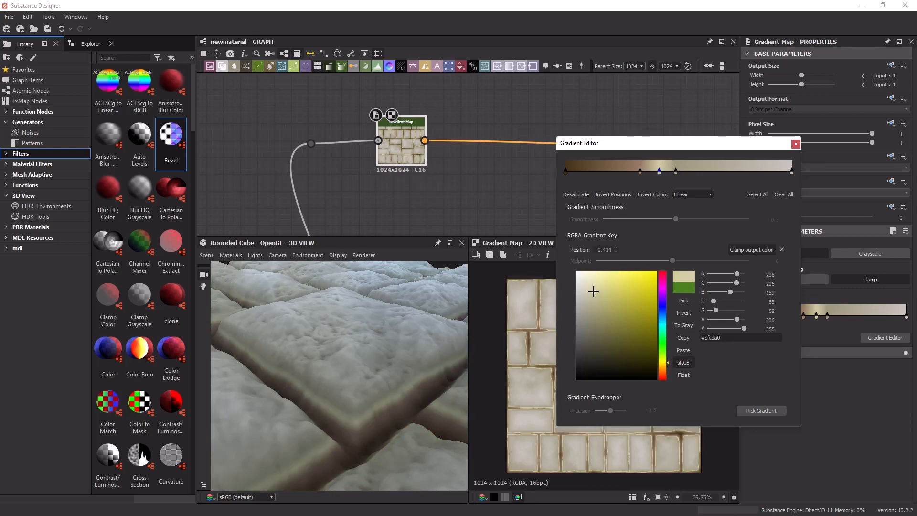
Move the cream key to position 0.576 and the muted brown key to 0.439, with the beige key shifted just beyond the cream one.
scroll(403, 354, "down", 5)
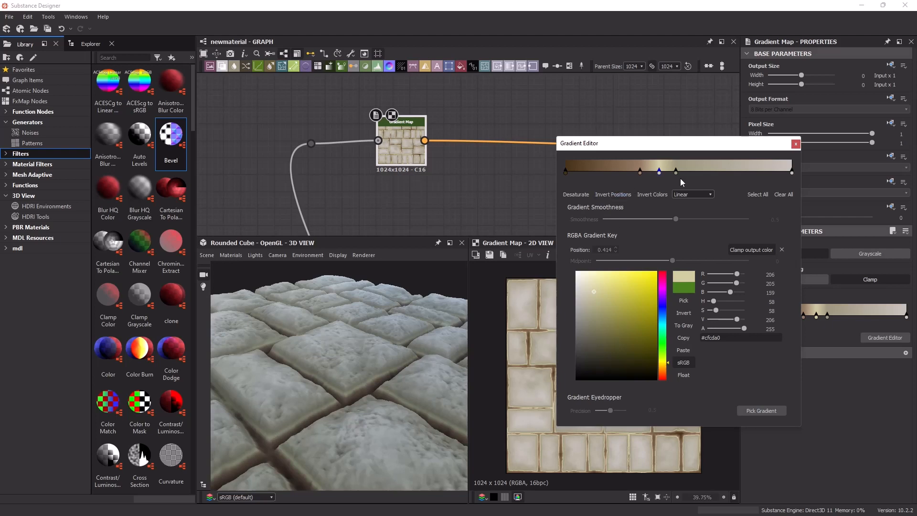
left_click_drag(676, 173, 698, 174)
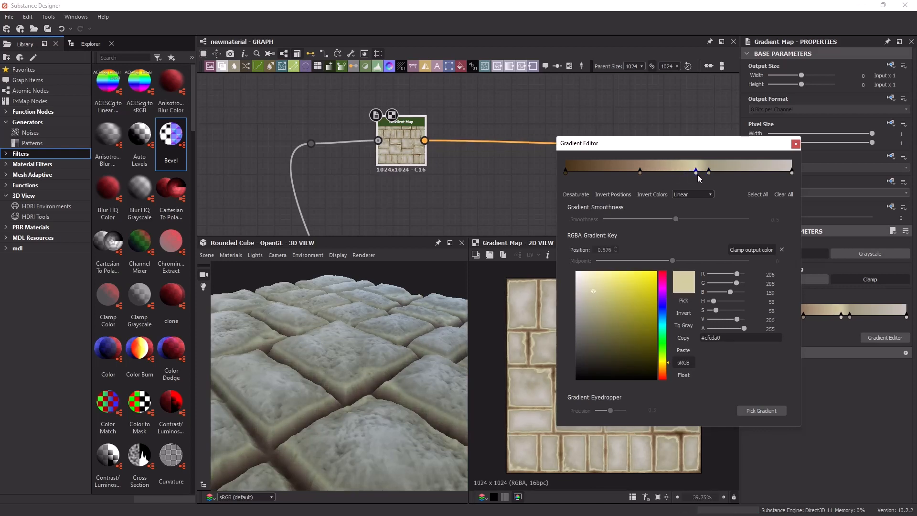
left_click_drag(640, 171, 665, 172)
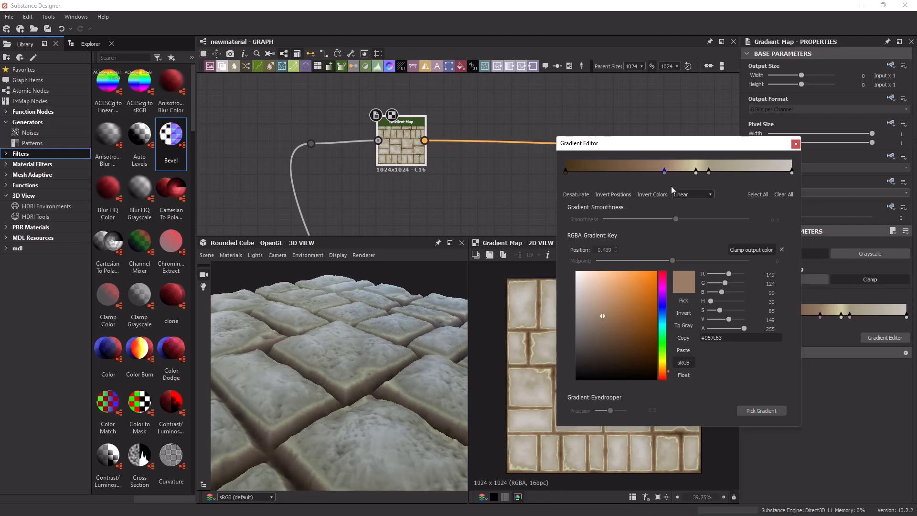
Make the cream key's colour slightly paler and close the Gradient Editor.
left_click(696, 172)
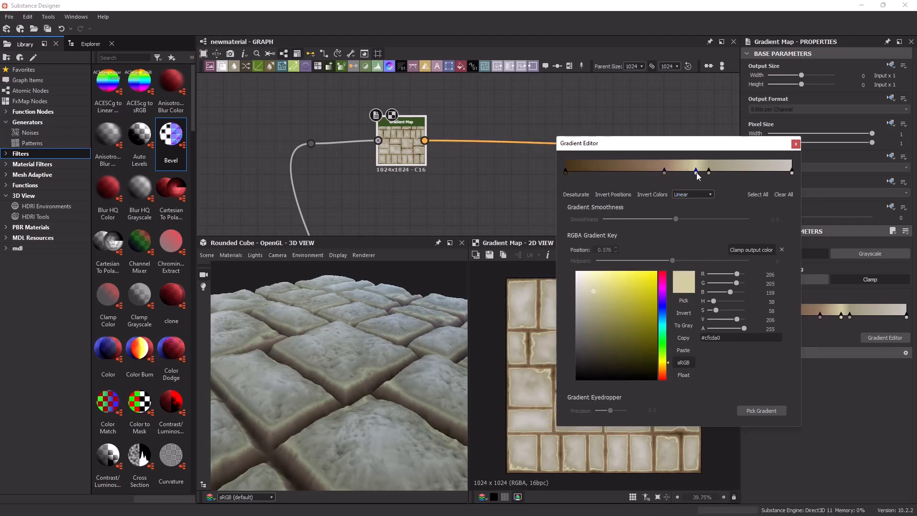
mouse_move(591, 297)
left_mouse_down()
mouse_move(582, 293)
mouse_move(590, 290)
left_mouse_up()
left_click(796, 144)
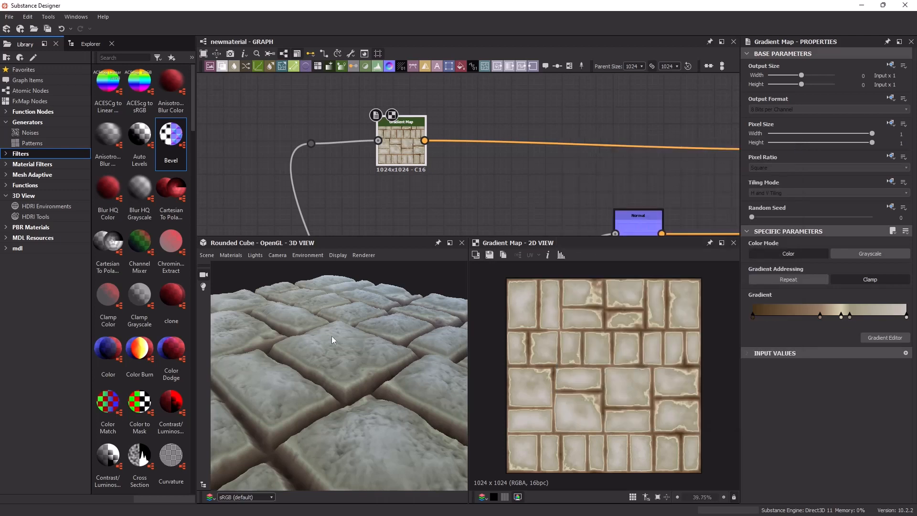
Examine the coloured stone tiles on the 3D preview and the output nodes in the graph.
left_click_drag(400, 356, 347, 361)
scroll(377, 395, "down", 3)
scroll(349, 367, "up", 3)
scroll(348, 361, "up", 4)
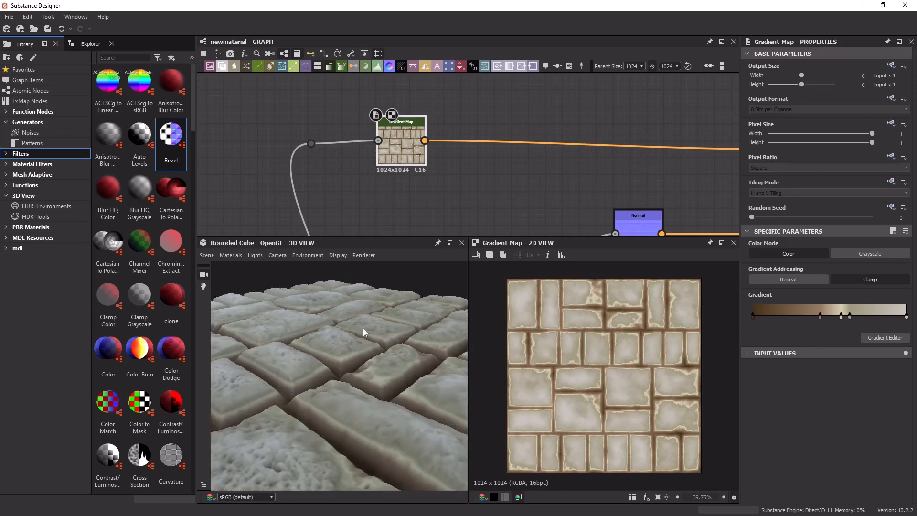
scroll(515, 147, "down", 2)
scroll(638, 129, "down", 1)
middle_click_drag(614, 178, 507, 128)
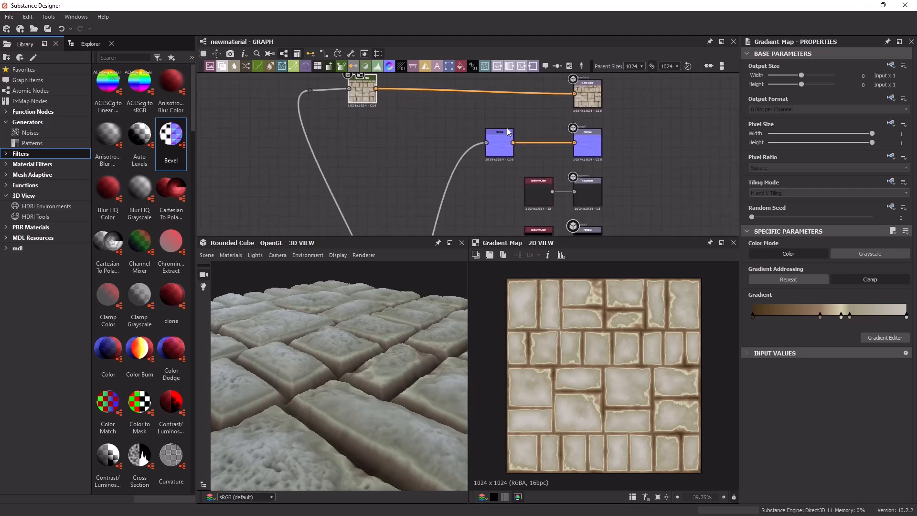
scroll(538, 177, "up", 2)
middle_click_drag(504, 233, 497, 173)
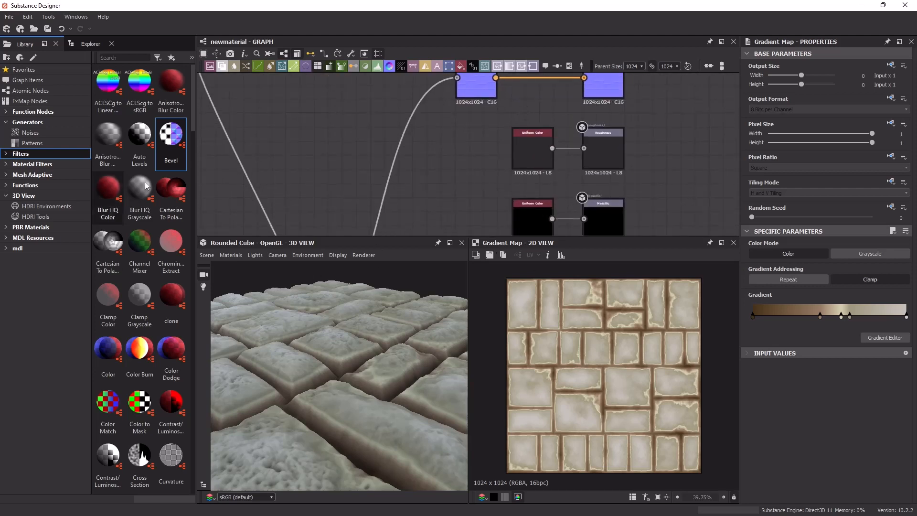
Widen the Library and look through the whole Filters category.
left_click_drag(198, 165, 211, 120)
middle_click_drag(334, 116, 412, 159)
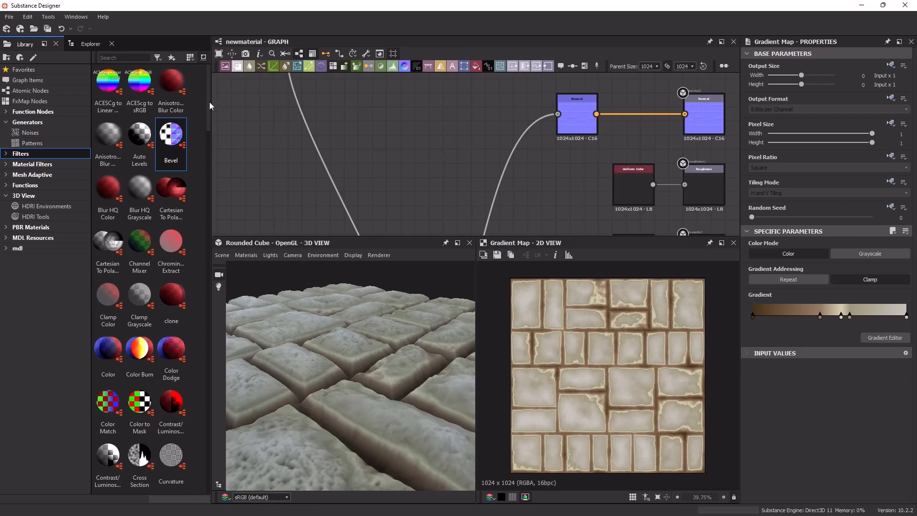
left_click_drag(209, 102, 201, 467)
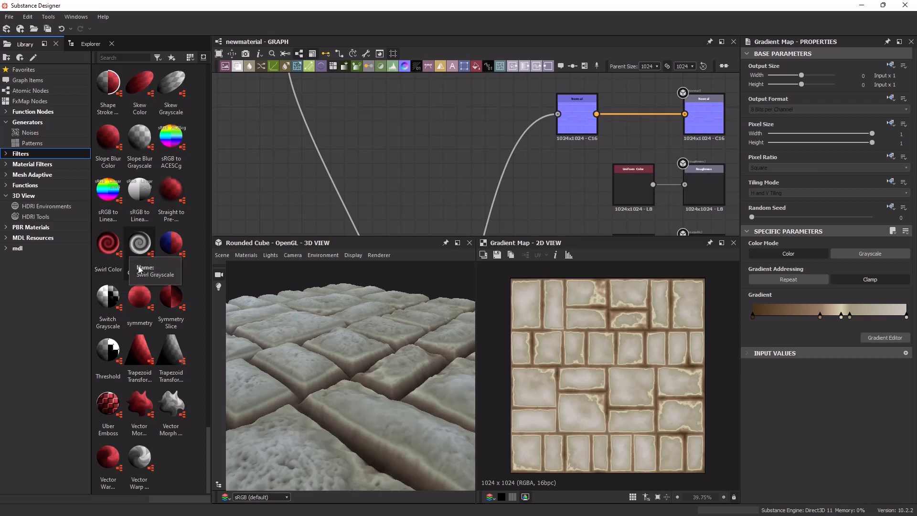
left_click_drag(211, 439, 209, 73)
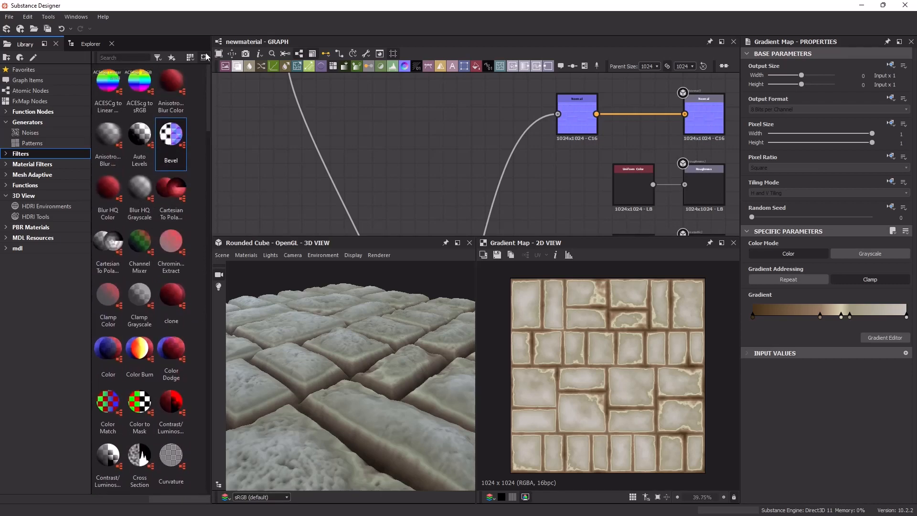
Examine the nodes feeding the Roughness and Metallic outputs and select the Uniform Color node connected to Metallic.
scroll(458, 144, "down", 2)
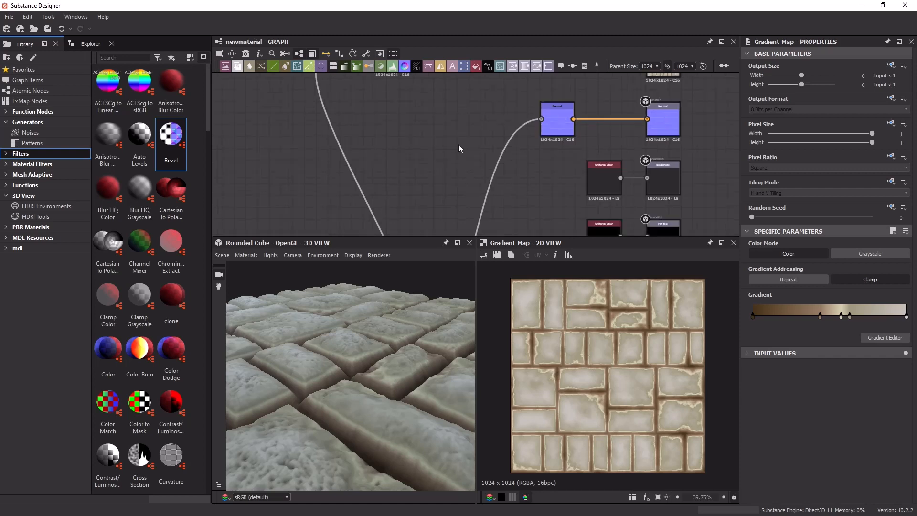
middle_click_drag(540, 184, 487, 142)
scroll(487, 142, "up", 3)
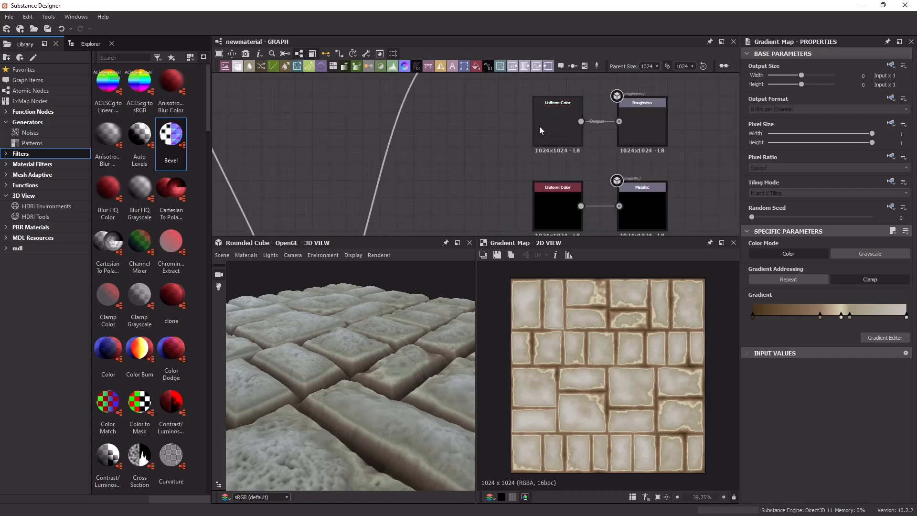
middle_click_drag(540, 126, 494, 154)
scroll(517, 147, "up", 2)
scroll(518, 147, "down", 3)
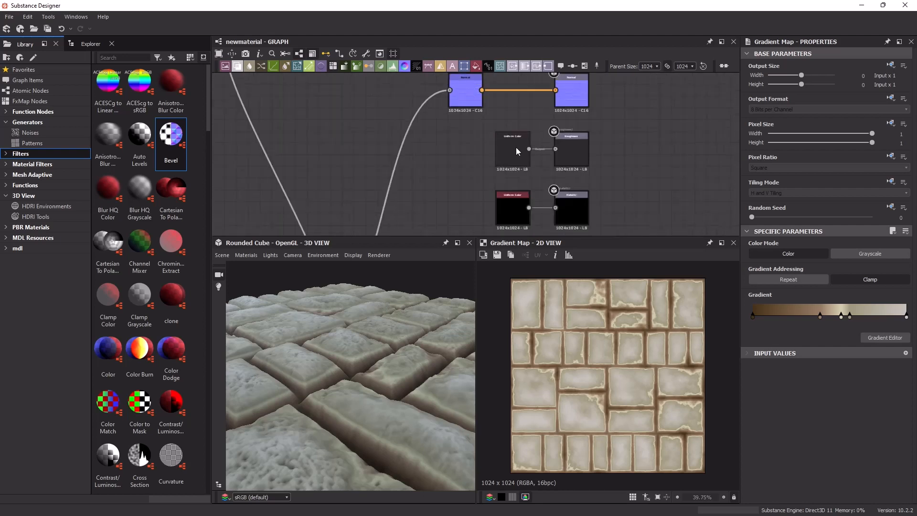
middle_click_drag(485, 197, 561, 142)
left_click(592, 158)
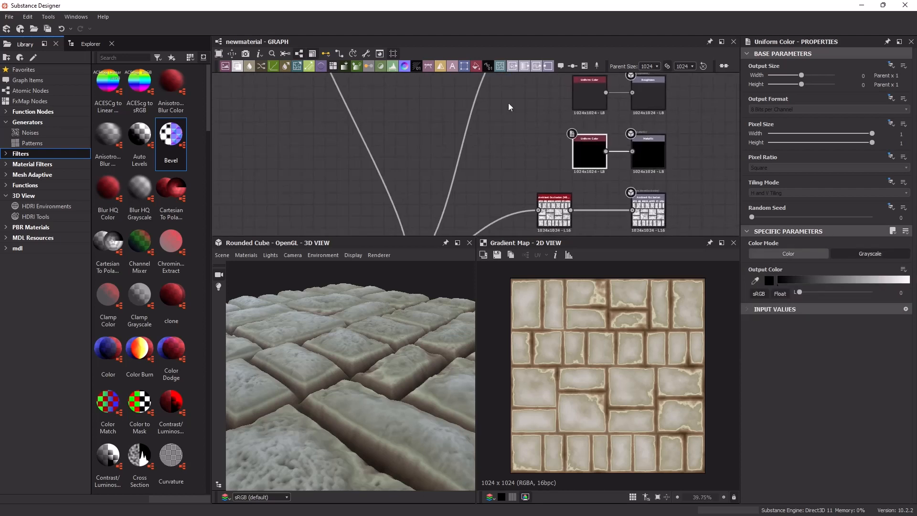
Delete the Uniform Color node that feeds the Roughness output.
middle_click_drag(509, 102, 560, 194)
left_click(632, 186)
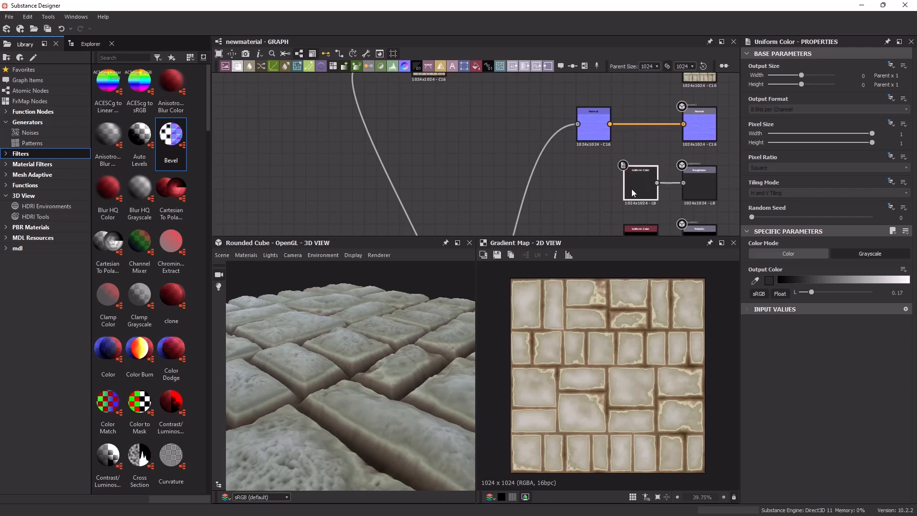
scroll(631, 190, "down", 2)
mouse_move(561, 177)
middle_mouse_down()
mouse_move(547, 122)
mouse_move(559, 160)
middle_mouse_up()
Branch the Histogram Range output into a new Blend node and connect that Blend to the Roughness output.
left_click(462, 157)
middle_click_drag(461, 157, 448, 109)
middle_click_drag(412, 150, 377, 171)
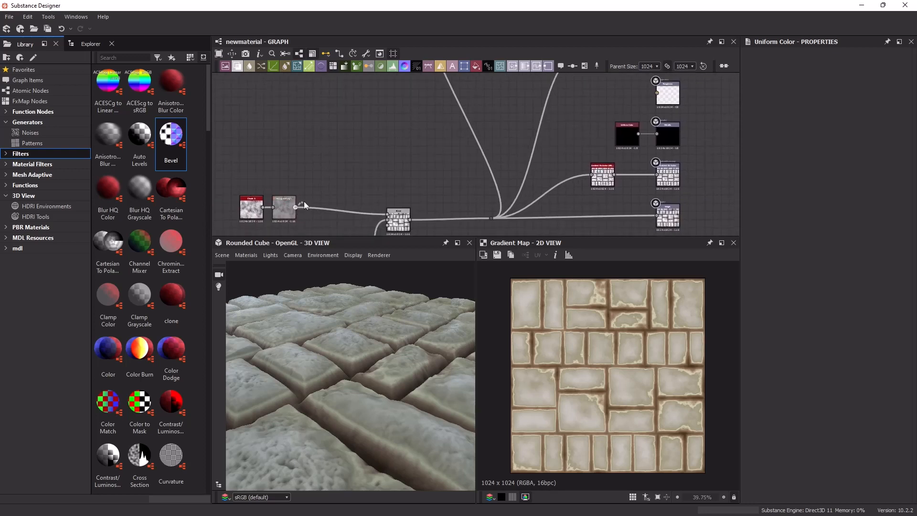
left_click_drag(296, 208, 423, 116)
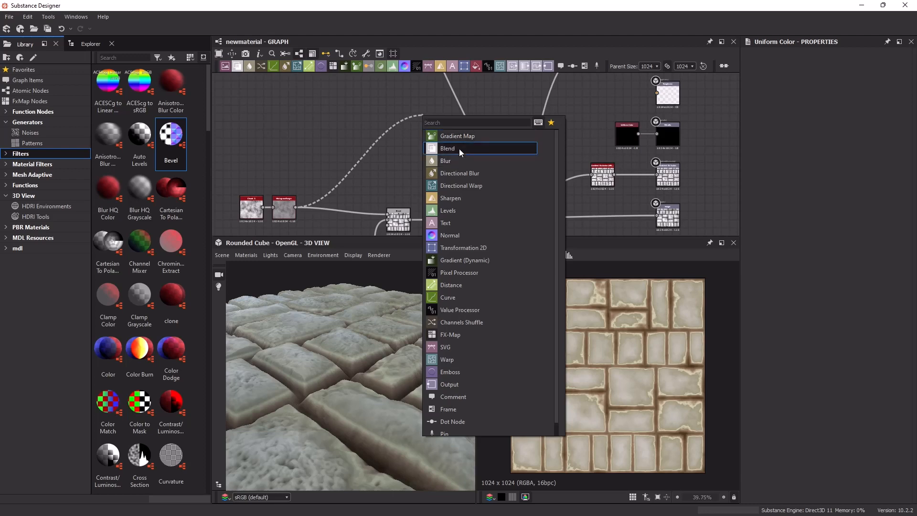
left_click(460, 148)
middle_click_drag(458, 117, 449, 177)
left_click_drag(434, 177, 647, 153)
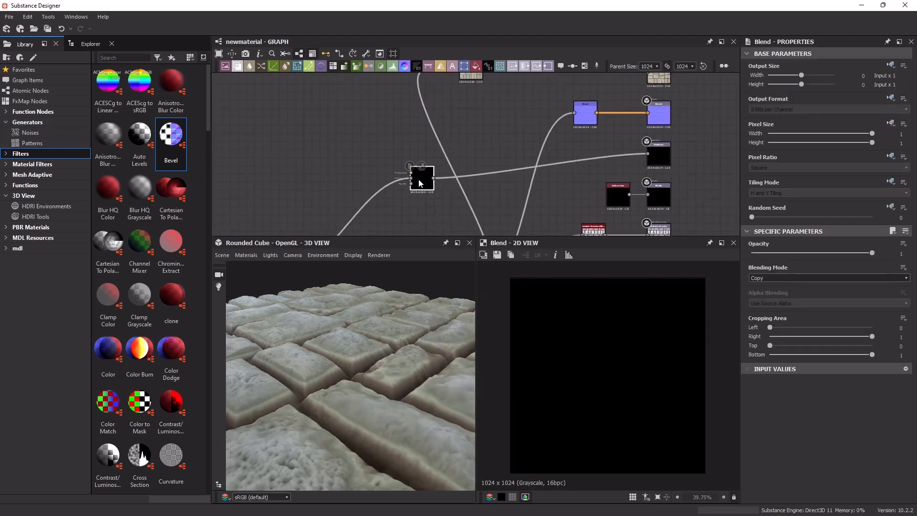
left_click_drag(421, 181, 409, 165)
middle_click_drag(393, 205, 401, 182)
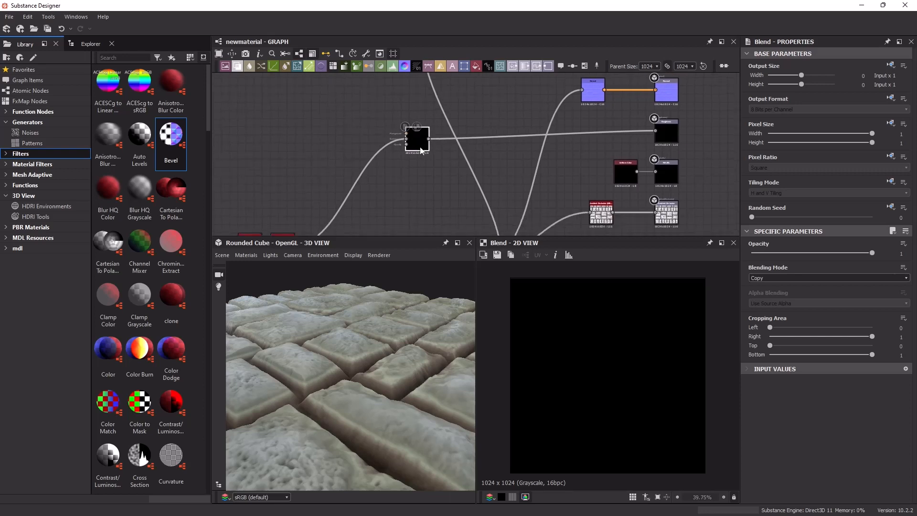
Examine the Histogram Range node's settings and its link to the new Blend node.
middle_click_drag(452, 201, 525, 112)
scroll(358, 162, "up", 6)
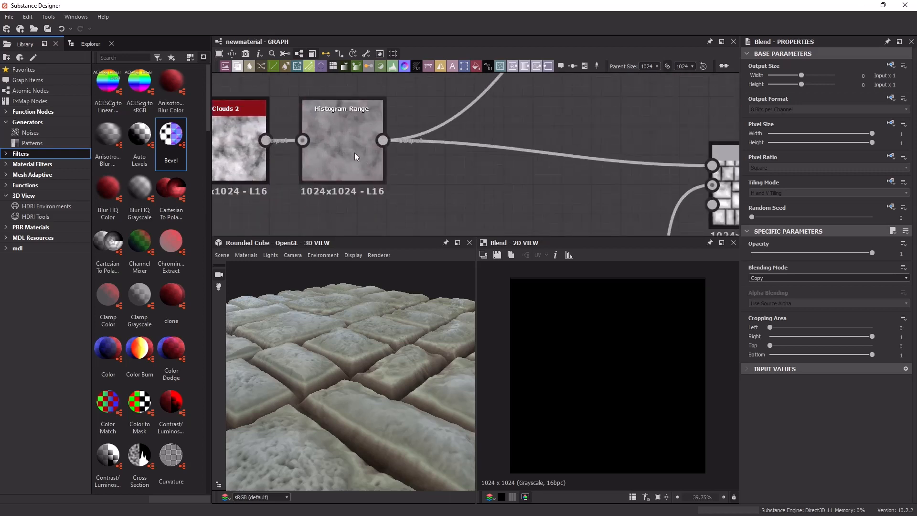
left_click(355, 152)
middle_click_drag(355, 153, 273, 249)
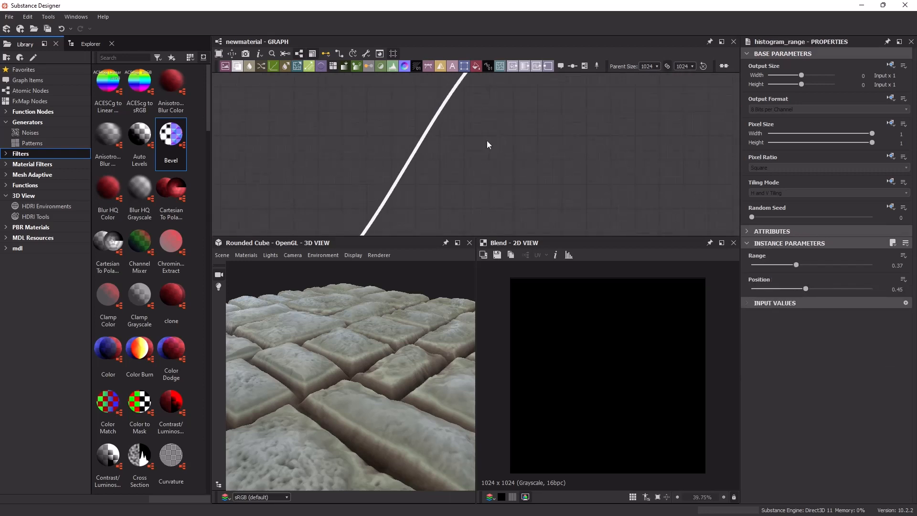
scroll(487, 141, "down", 6)
middle_click_drag(532, 113, 431, 167)
scroll(431, 167, "up", 3)
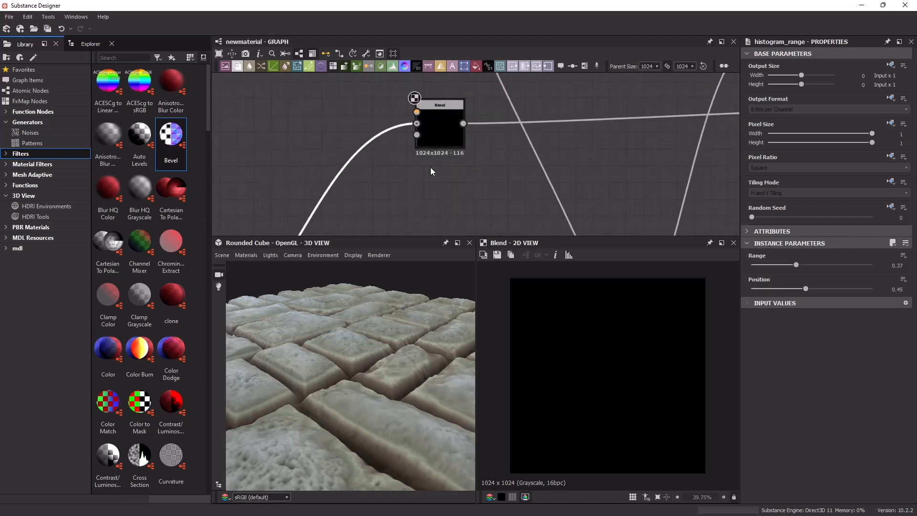
scroll(431, 168, "up", 1)
Add a BnW Spots 2 noise as the Blend node's foreground and view the tiles from another angle.
left_click(443, 122)
middle_click_drag(442, 122, 515, 158)
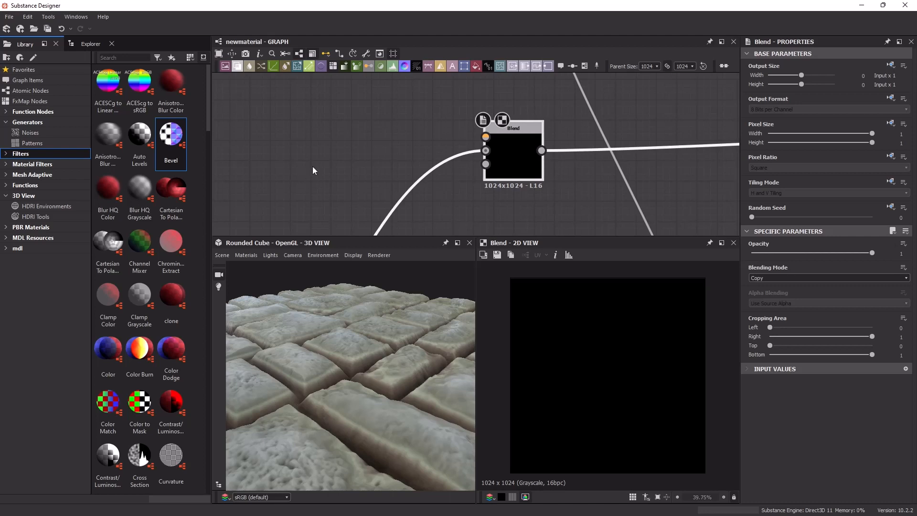
left_click(41, 134)
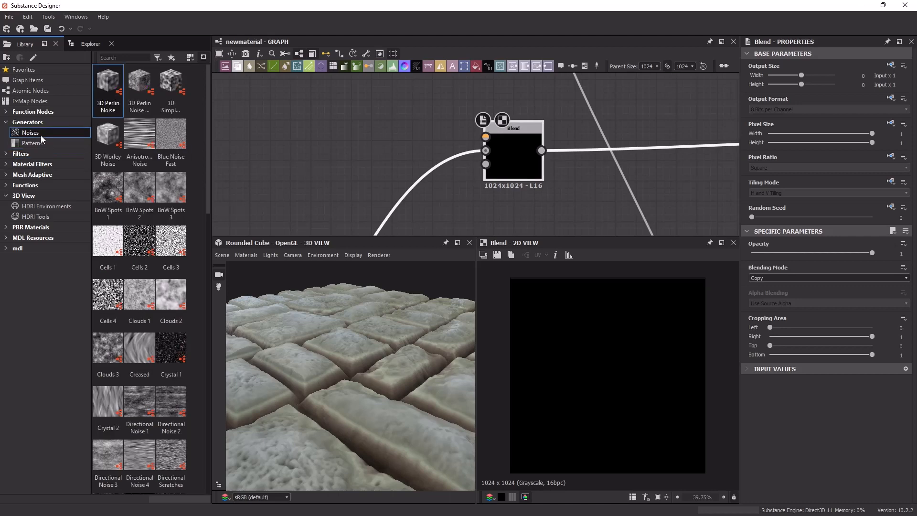
middle_click_drag(639, 133, 438, 179)
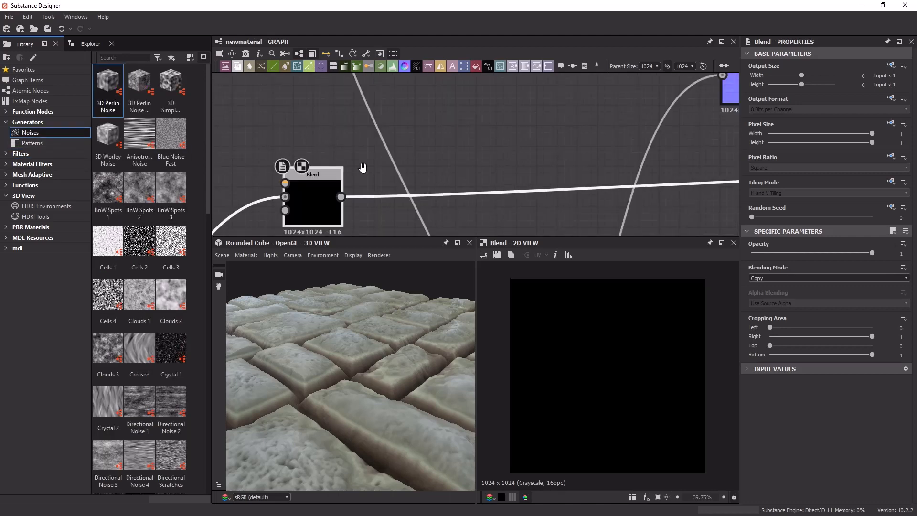
middle_click_drag(363, 167, 528, 152)
left_click_drag(140, 191, 450, 166)
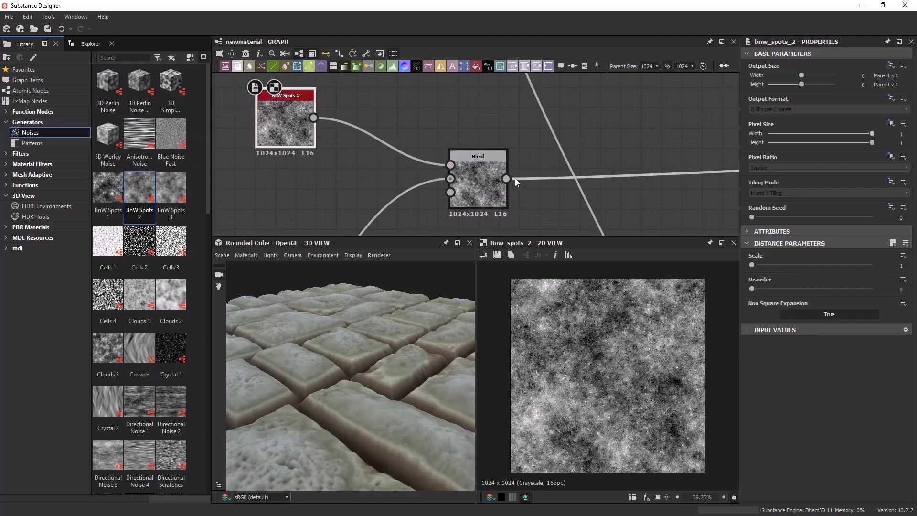
left_click_drag(385, 295, 378, 349)
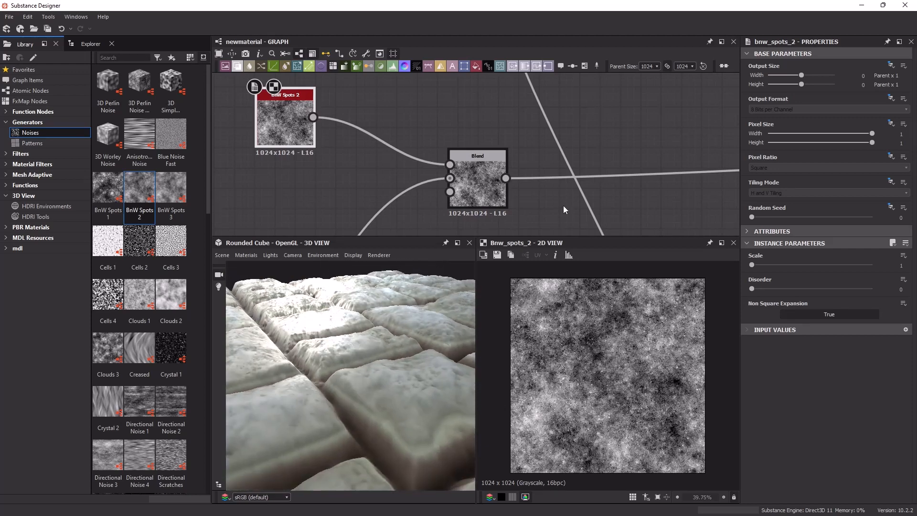
Set the opacity of the roughness Blend node to 0.15.
left_click(474, 184)
left_click_drag(841, 250, 891, 251)
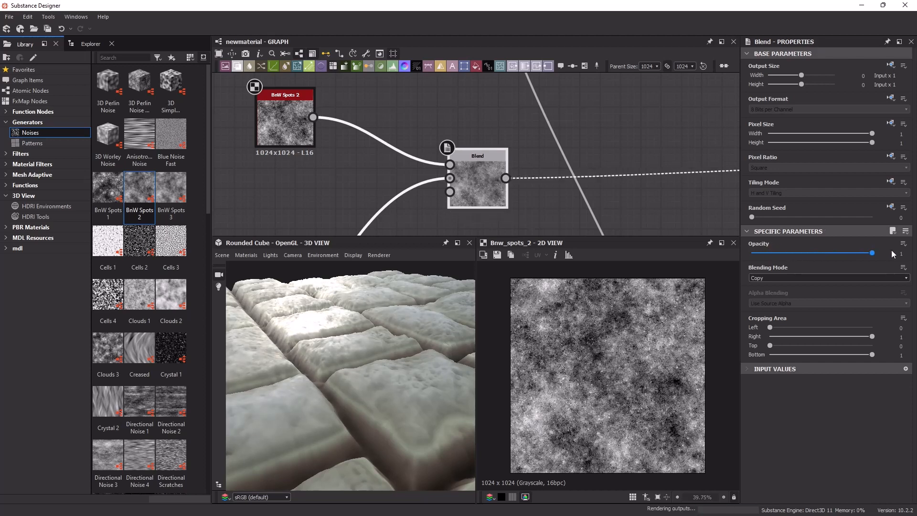
left_click_drag(796, 254, 765, 254)
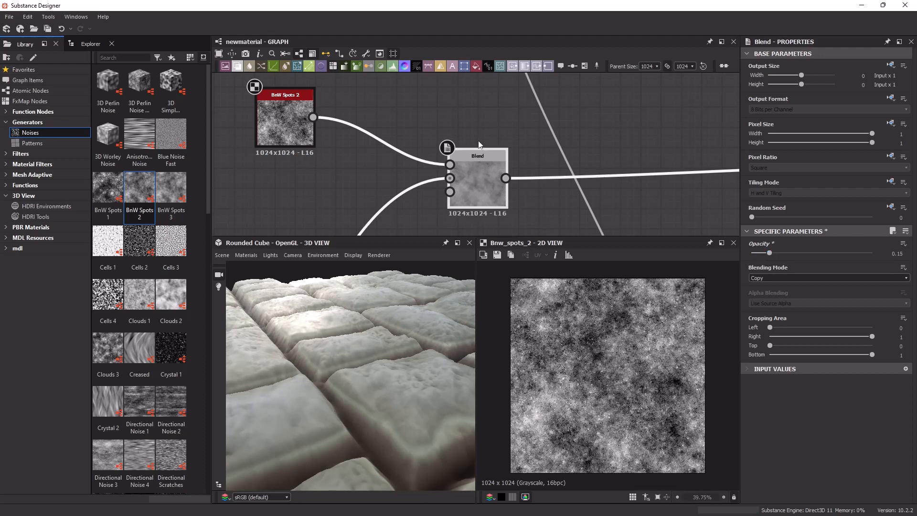
Reposition the BnW Spots 2 and Blend nodes to line up with the Roughness output.
scroll(480, 143, "down", 7)
middle_click_drag(563, 180, 519, 160)
scroll(515, 166, "up", 2)
left_click_drag(327, 108, 327, 99)
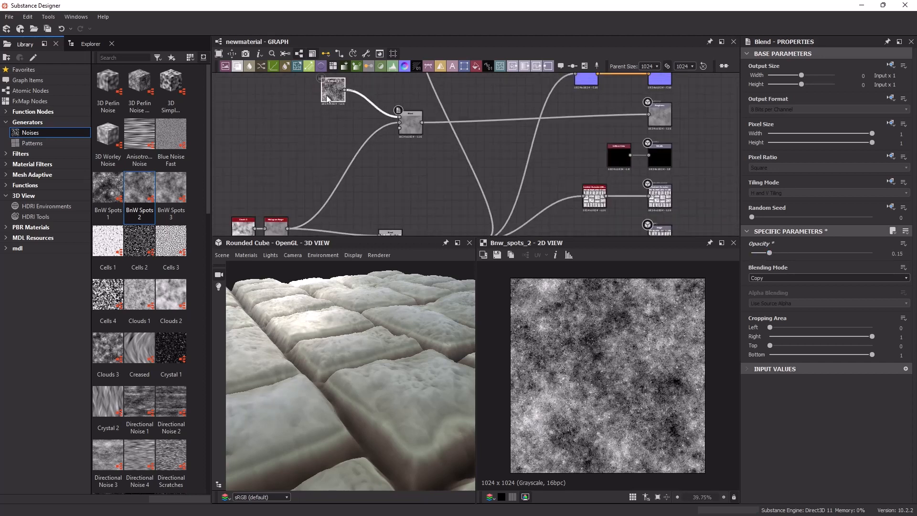
left_click_drag(412, 125, 392, 116)
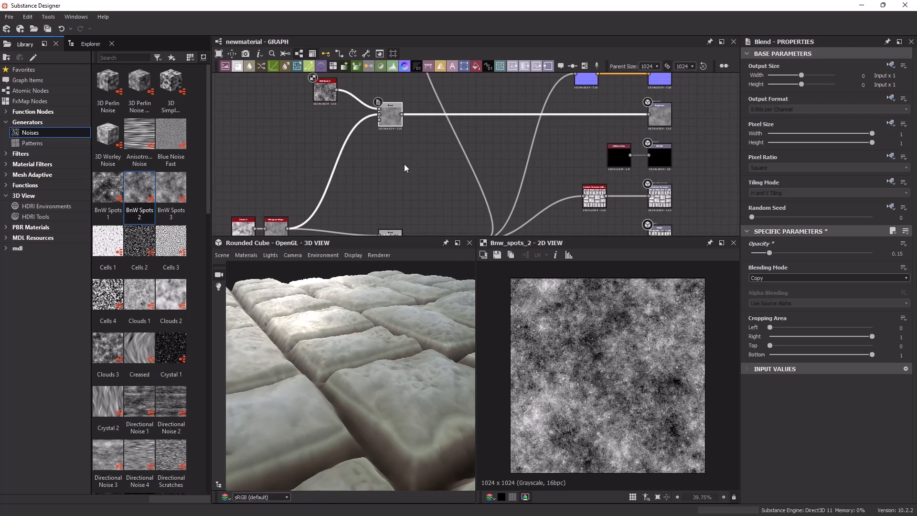
Set the ambient occlusion (HBAO) node's Height Depth to 0.05 and Radius to 0.05.
scroll(416, 138, "up", 1)
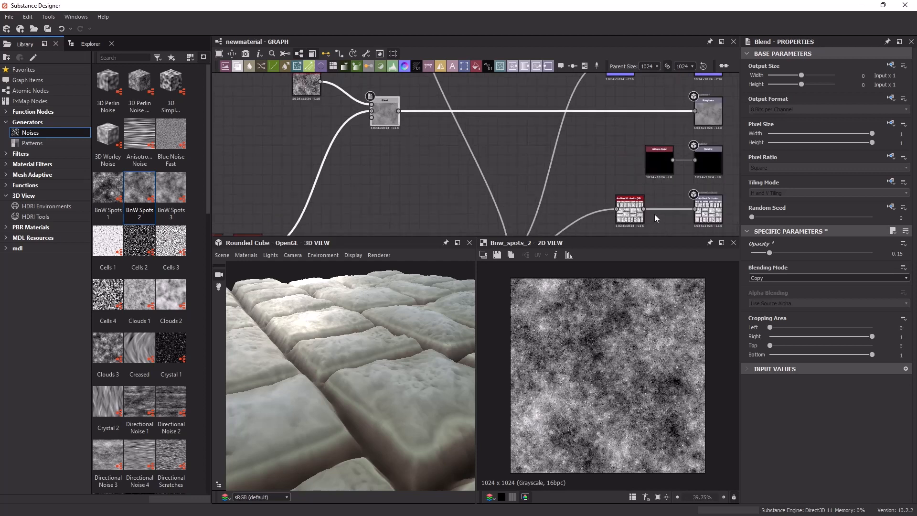
middle_click_drag(637, 201, 609, 181)
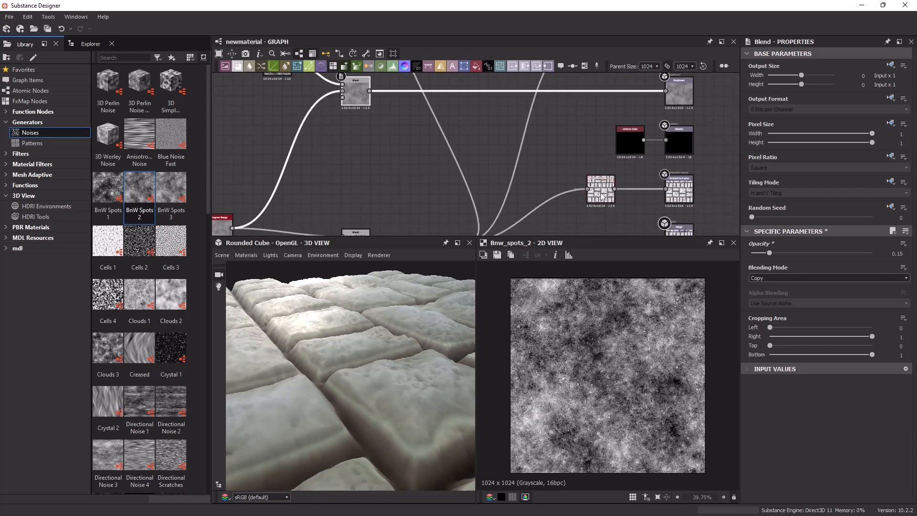
double_click(602, 191)
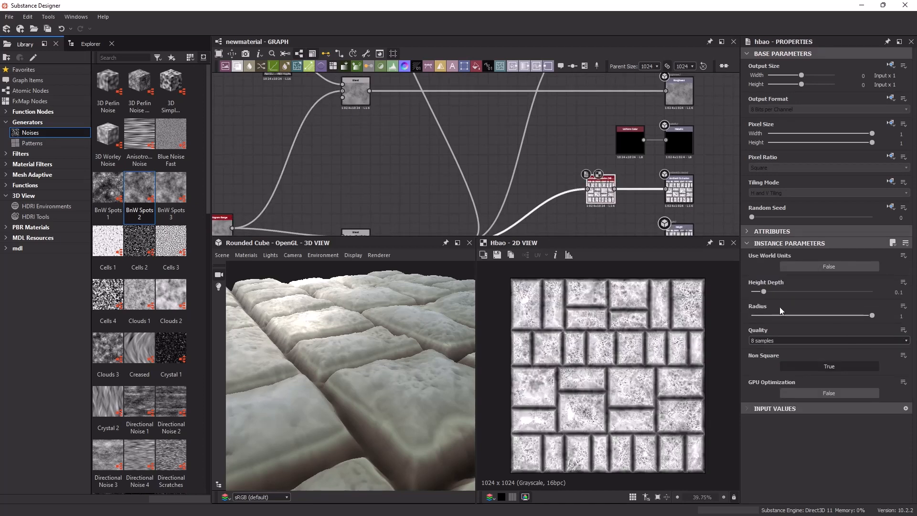
left_click_drag(757, 293, 757, 291)
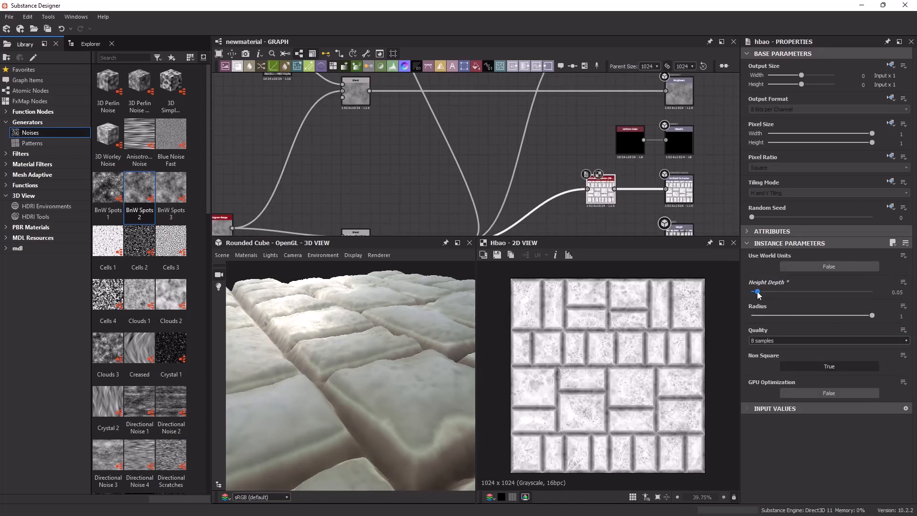
left_click_drag(807, 316, 754, 312)
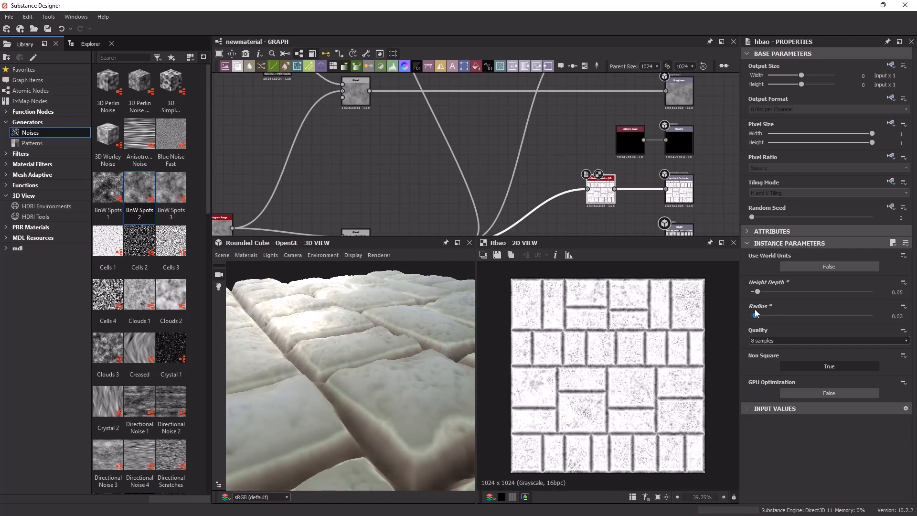
mouse_move(758, 292)
left_mouse_down()
mouse_move(778, 292)
mouse_move(758, 293)
left_mouse_up()
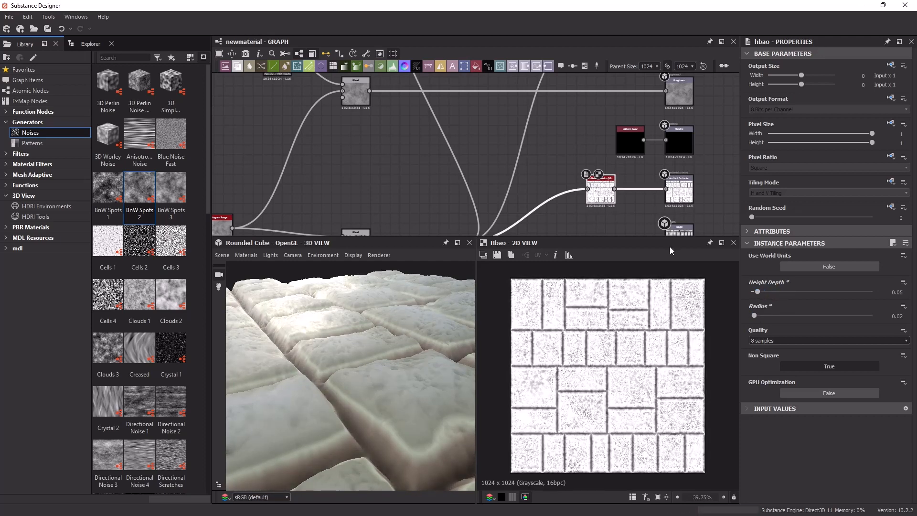
middle_click_drag(476, 121, 473, 142)
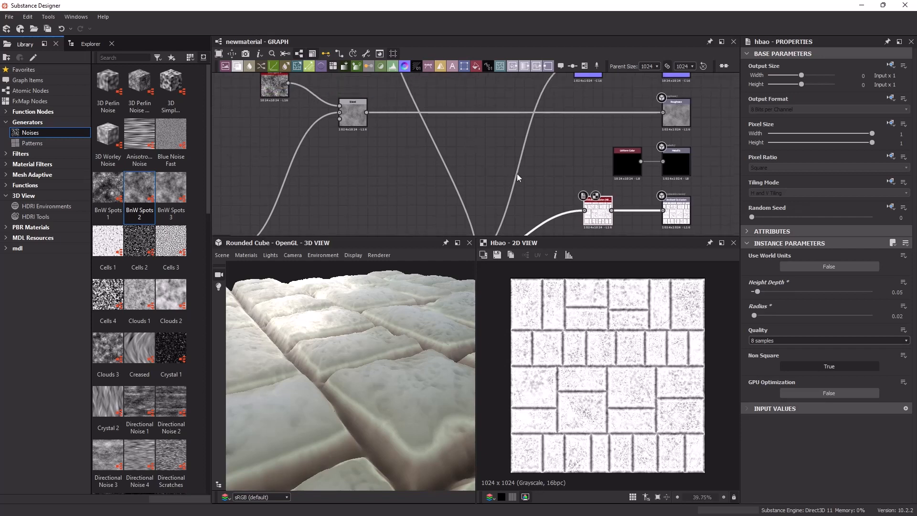
left_click_drag(754, 316, 756, 317)
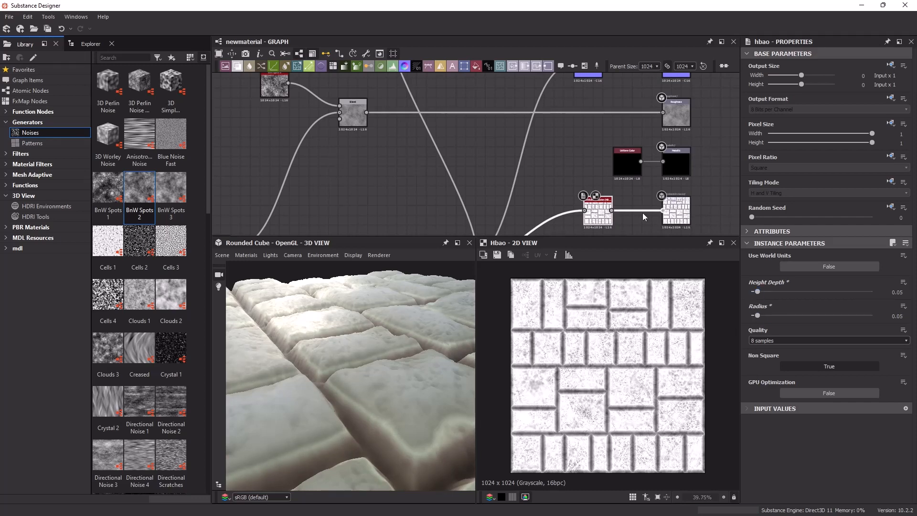
Insert a Blend node before the Roughness output, with the noise blend as foreground and the ambient occlusion as background.
left_click_drag(613, 211, 388, 153)
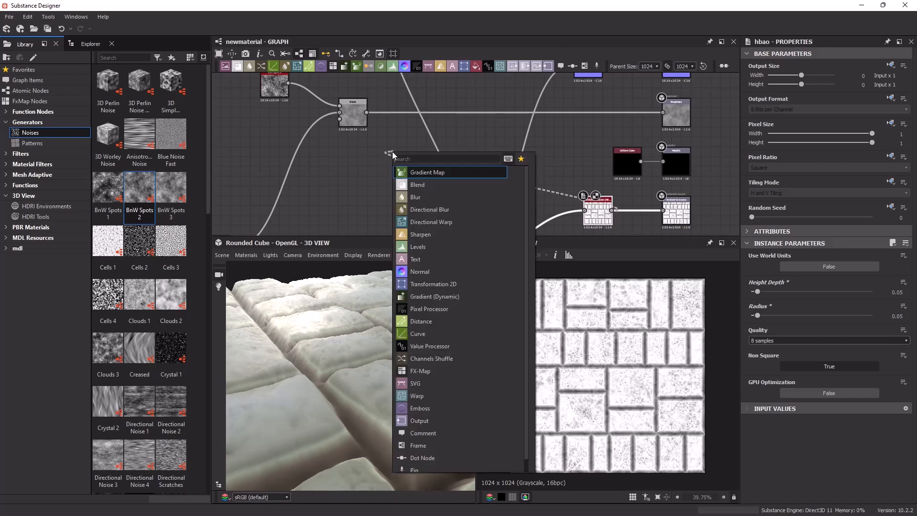
left_click(428, 188)
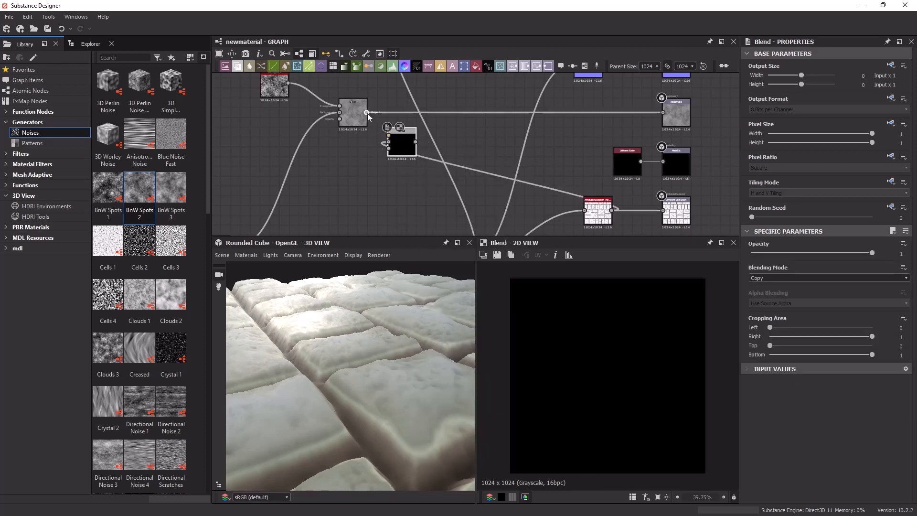
left_click_drag(367, 113, 663, 112)
left_click_drag(401, 154, 407, 134)
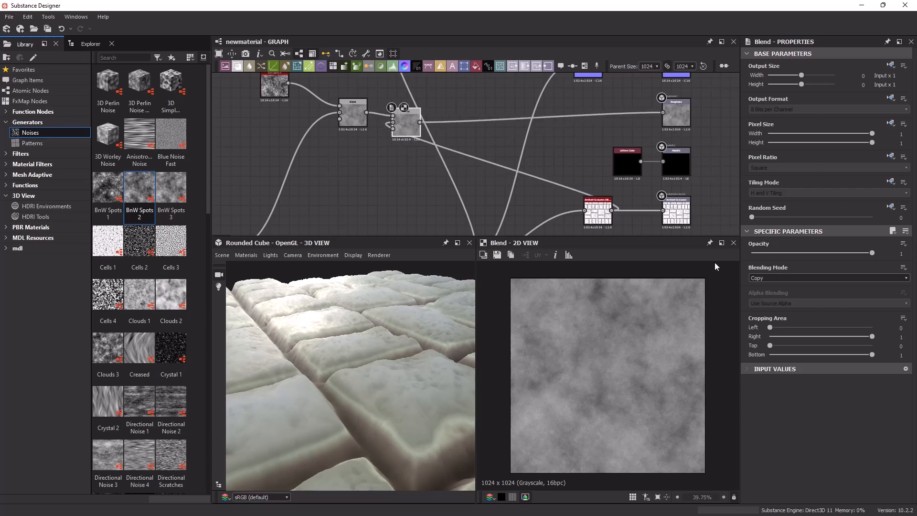
Try the Multiply blending mode on the new Blend node and vary its opacity.
left_click(777, 277)
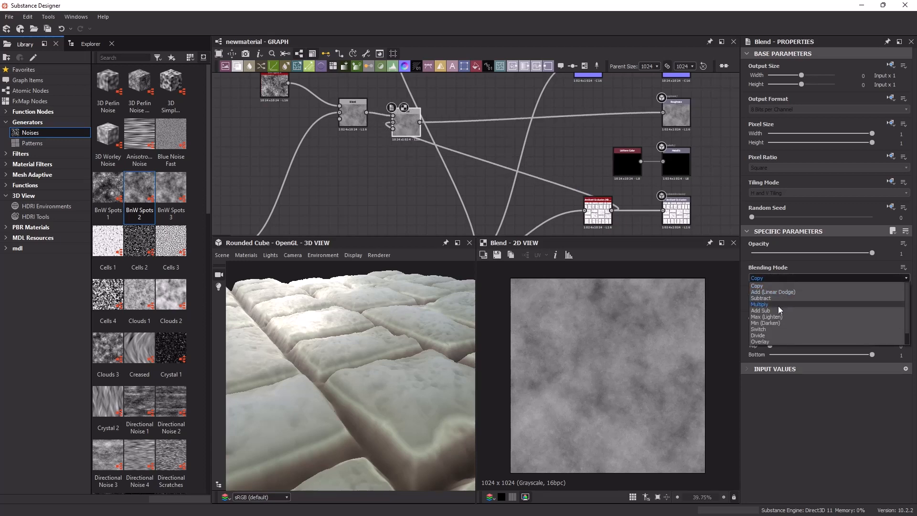
left_click(779, 306)
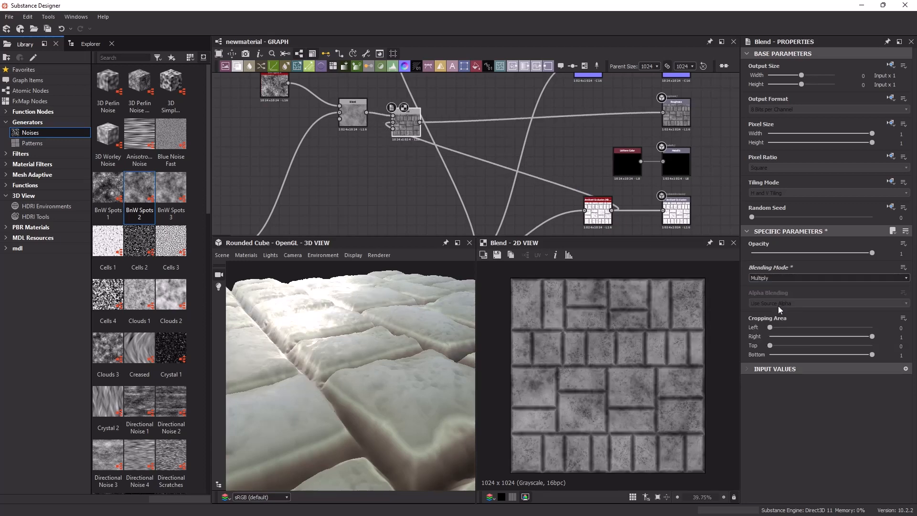
left_click_drag(818, 256, 899, 258)
Set the new Blend node's blending mode to Subtract and its opacity to 0.83.
double_click(815, 279)
scroll(815, 279, "up", 1)
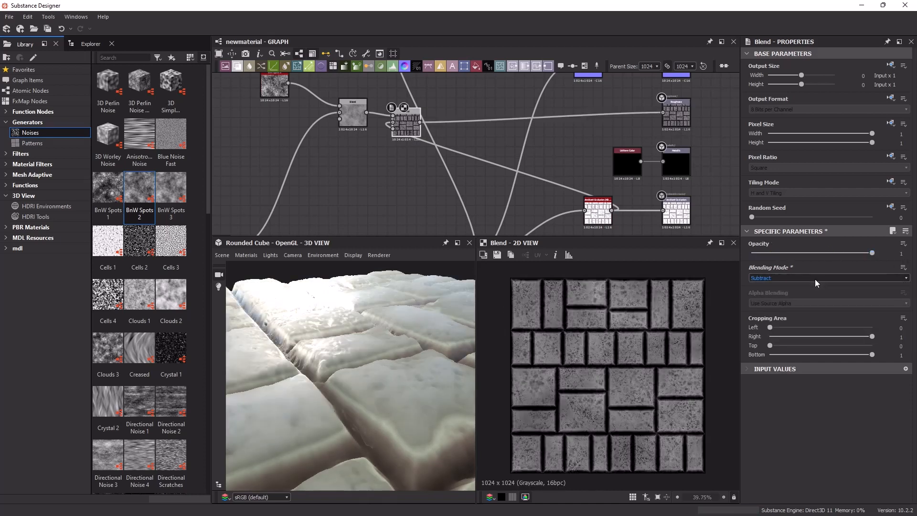
scroll(815, 279, "up", 2)
scroll(815, 279, "down", 2)
mouse_move(841, 251)
left_mouse_down()
mouse_move(886, 254)
mouse_move(840, 253)
left_mouse_up()
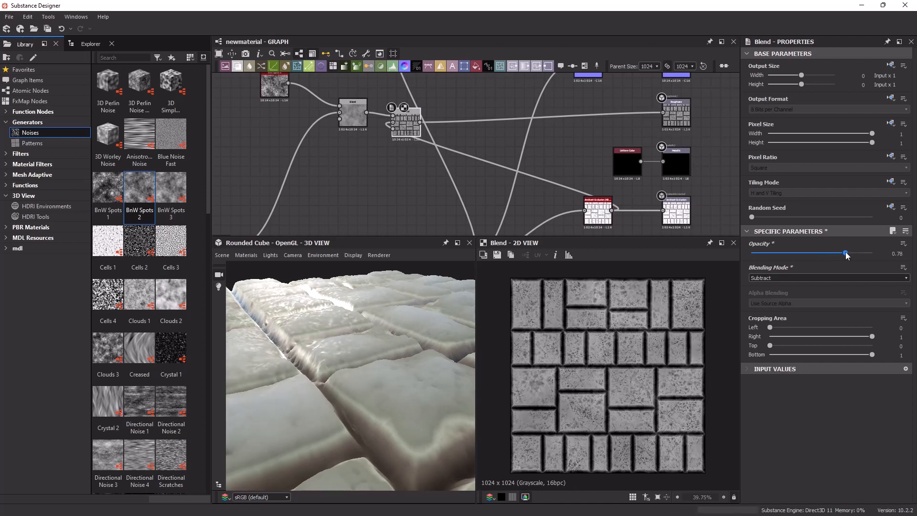
mouse_move(845, 256)
left_mouse_down()
mouse_move(810, 252)
mouse_move(852, 250)
left_mouse_up()
scroll(398, 132, "up", 4)
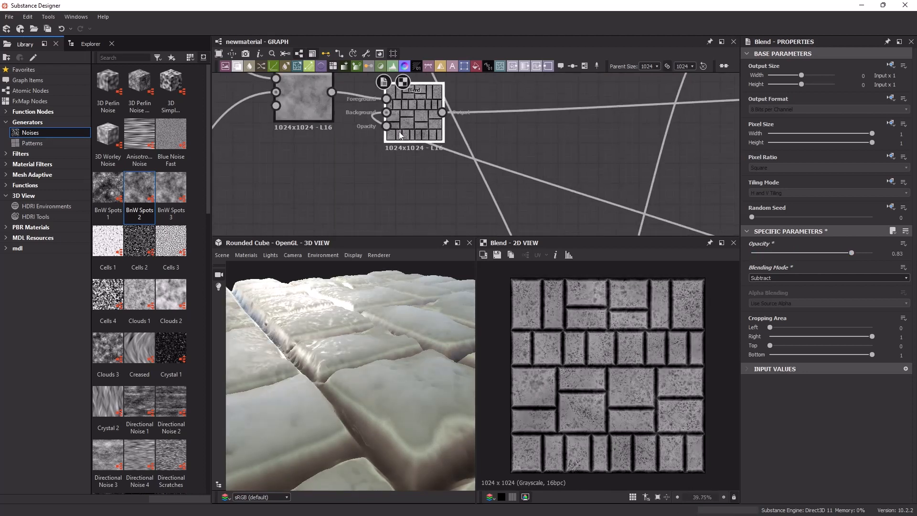
middle_click_drag(463, 133, 547, 171)
scroll(547, 171, "down", 2)
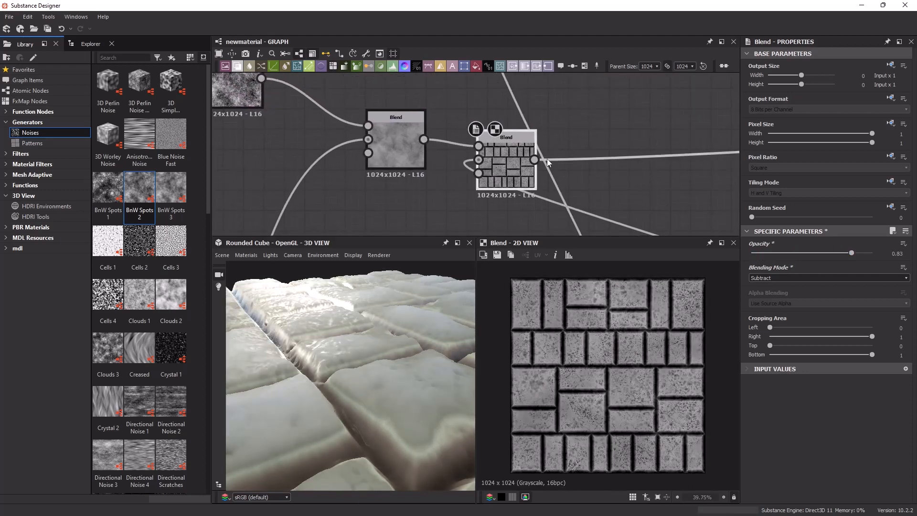
scroll(540, 172, "down", 2)
scroll(535, 168, "up", 4)
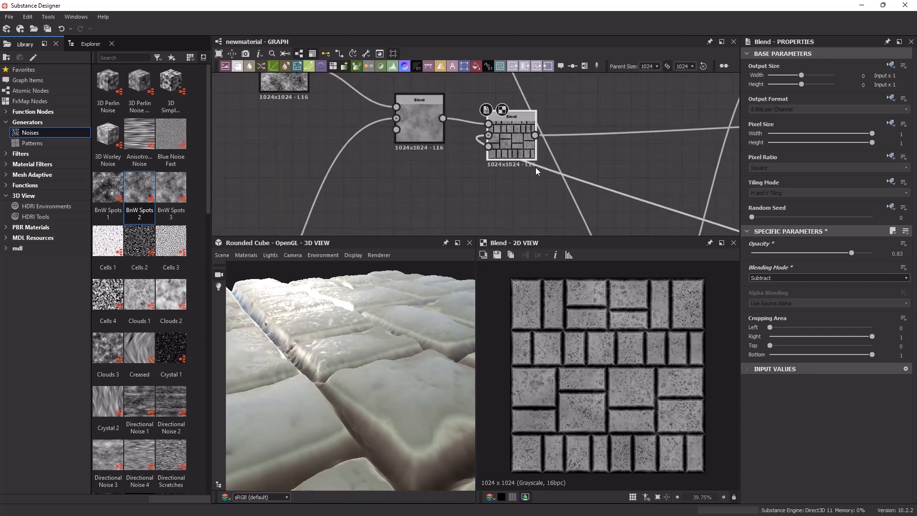
Move the Subtract Blend node away from the noise Blend node, closer to the Roughness output.
middle_click_drag(525, 143, 541, 163)
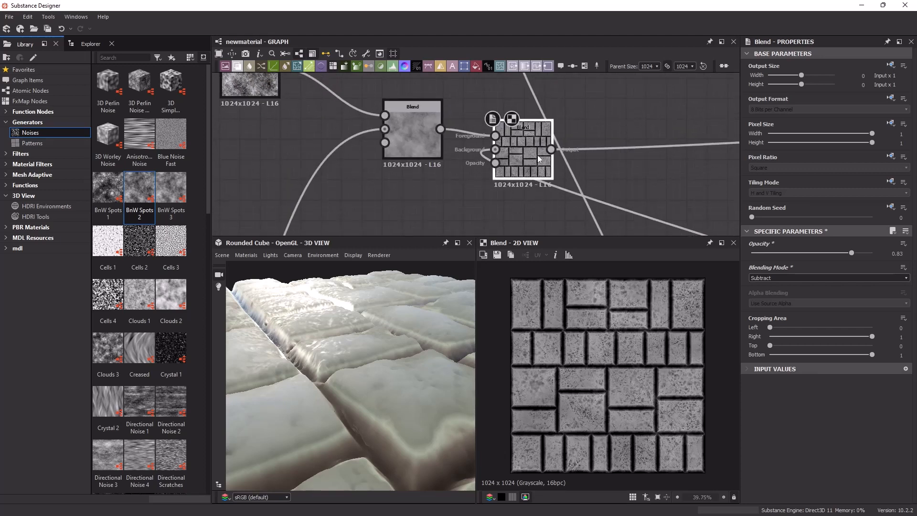
left_click_drag(547, 164, 678, 137)
middle_click_drag(618, 136, 494, 135)
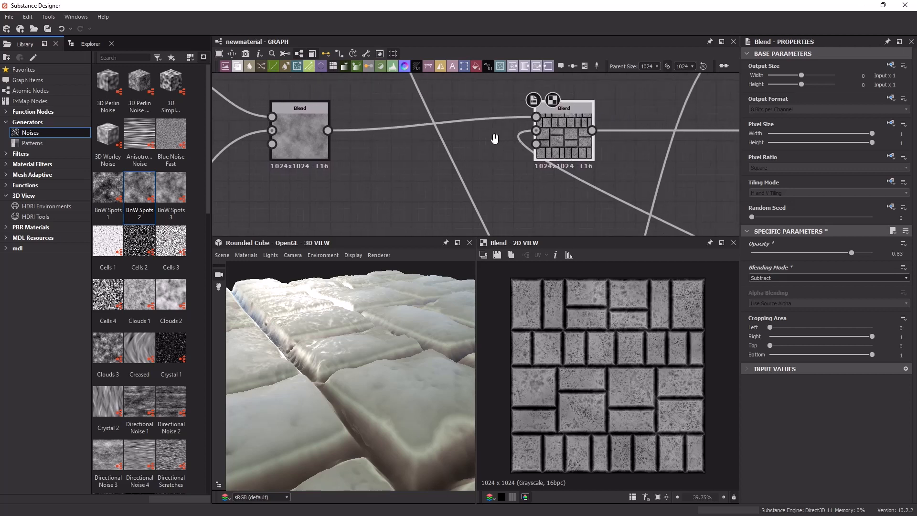
left_click(319, 135)
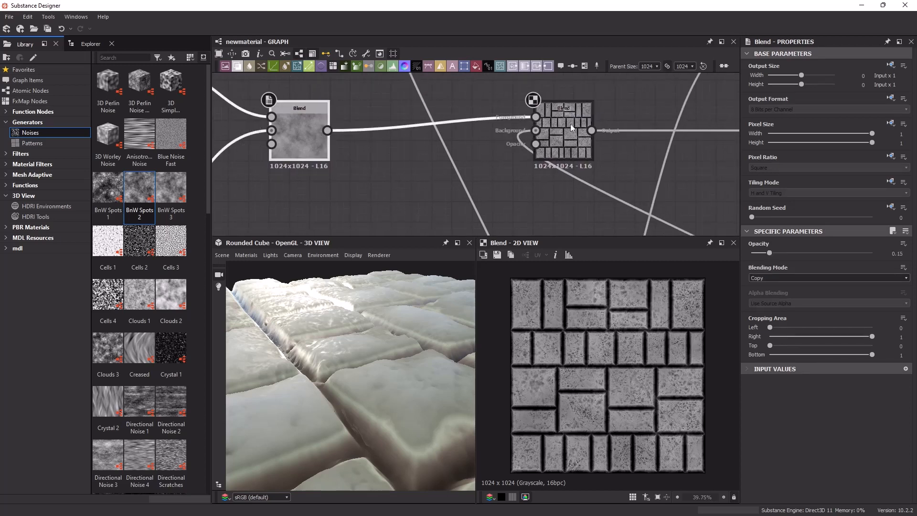
Insert a Levels node between the ambient occlusion node and the Subtract Blend's background, and place it just below that Blend.
scroll(630, 174, "down", 3)
middle_click_drag(658, 186, 531, 115)
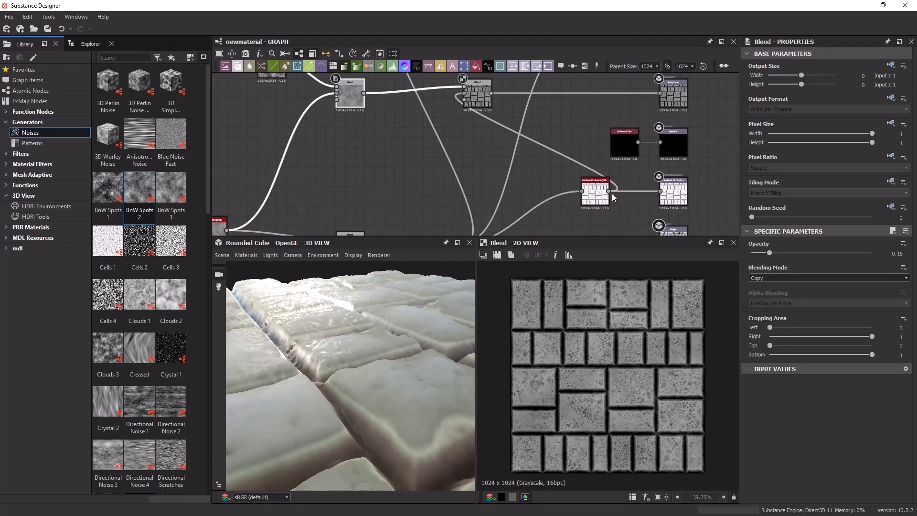
left_click(601, 201)
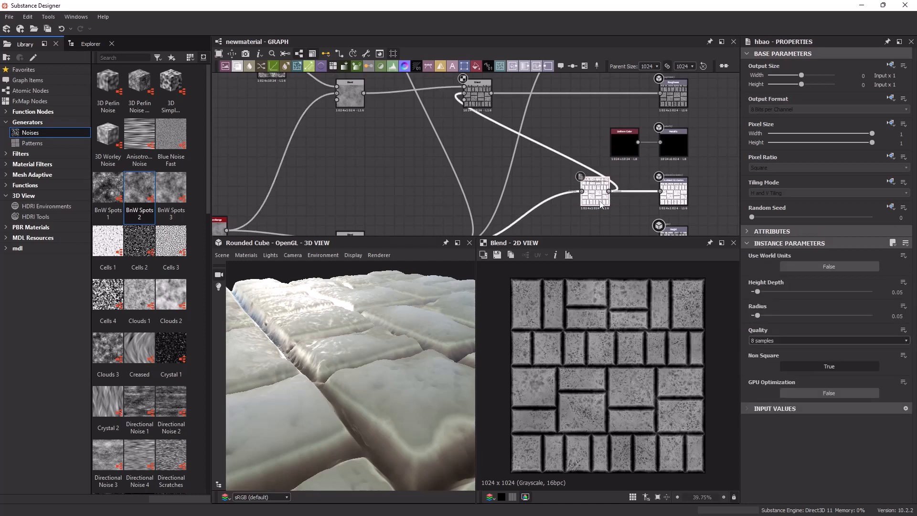
left_click_drag(610, 192, 483, 139)
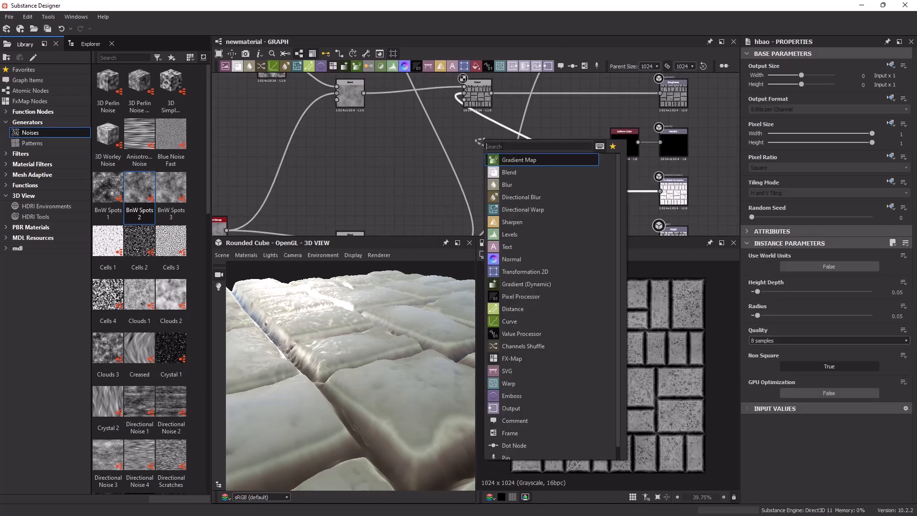
type("le")
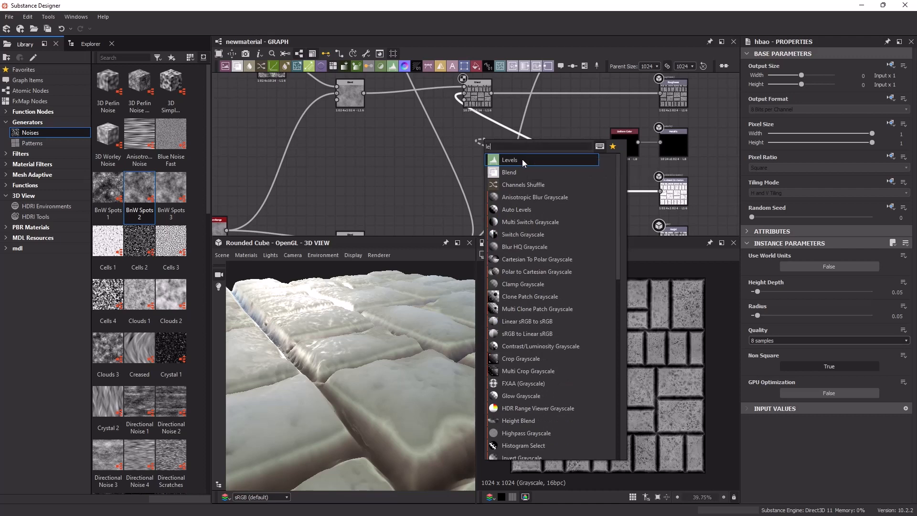
left_click(523, 159)
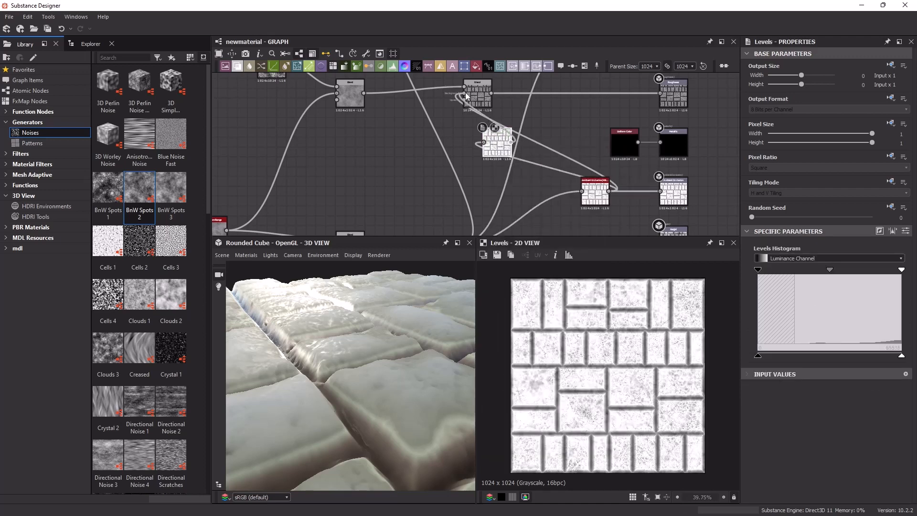
left_click_drag(500, 150, 480, 144)
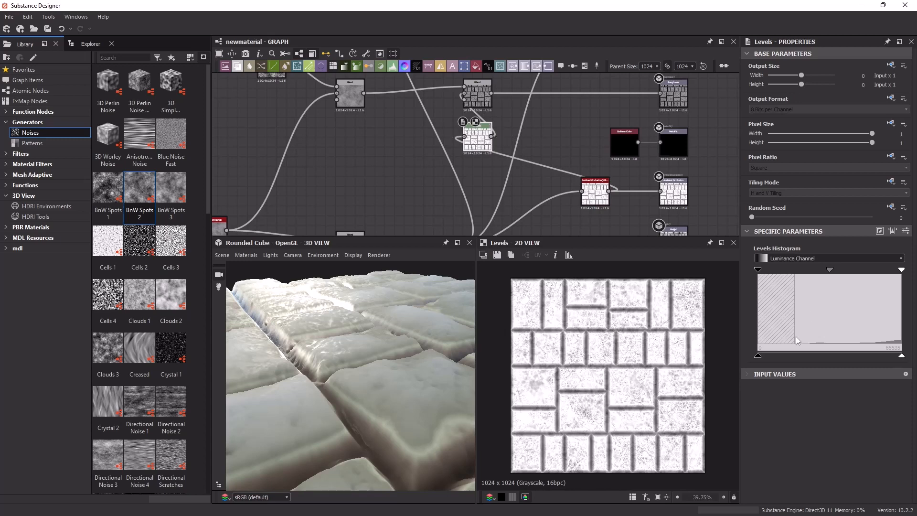
Try a high-contrast occlusion mask in the Levels node by darkening the midtones and raising the input black point.
left_click_drag(759, 357, 715, 356)
mouse_move(902, 357)
left_mouse_down()
mouse_move(796, 357)
mouse_move(901, 358)
left_mouse_up()
left_click_drag(759, 356, 827, 358)
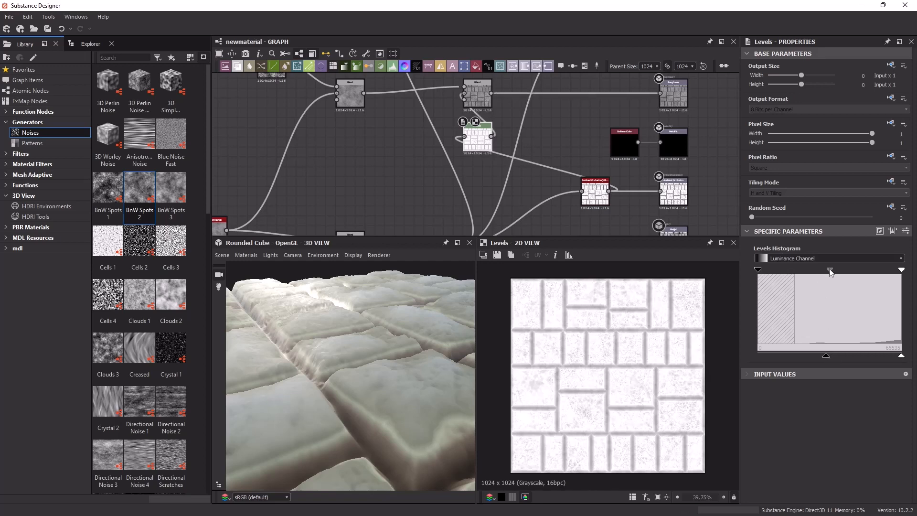
left_click_drag(830, 270, 865, 271)
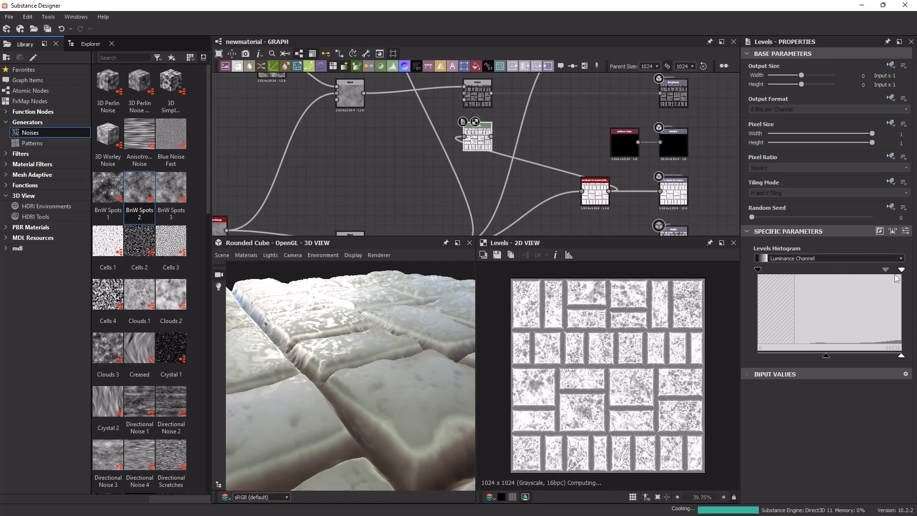
left_click_drag(759, 270, 815, 272)
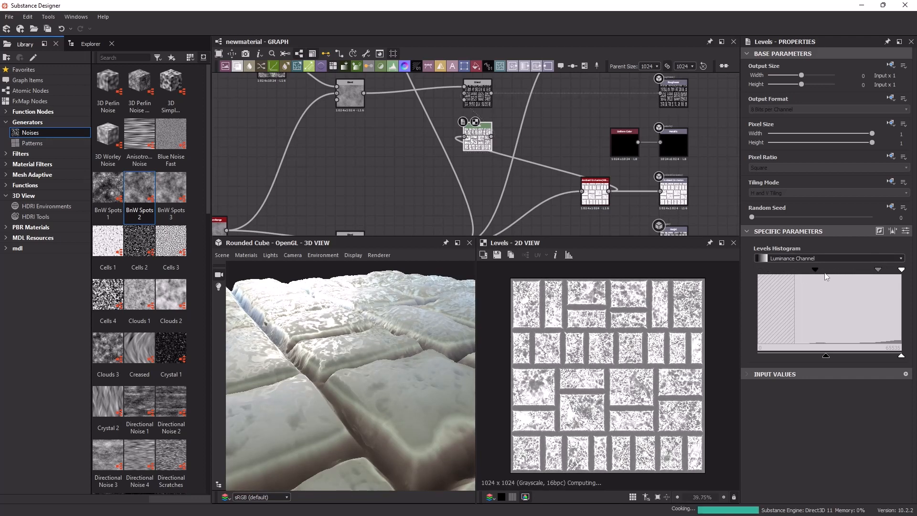
mouse_move(900, 272)
left_mouse_down()
mouse_move(855, 272)
mouse_move(915, 276)
left_mouse_up()
left_click_drag(826, 354, 747, 341)
mouse_move(901, 359)
left_mouse_down()
mouse_move(833, 356)
mouse_move(902, 356)
left_mouse_up()
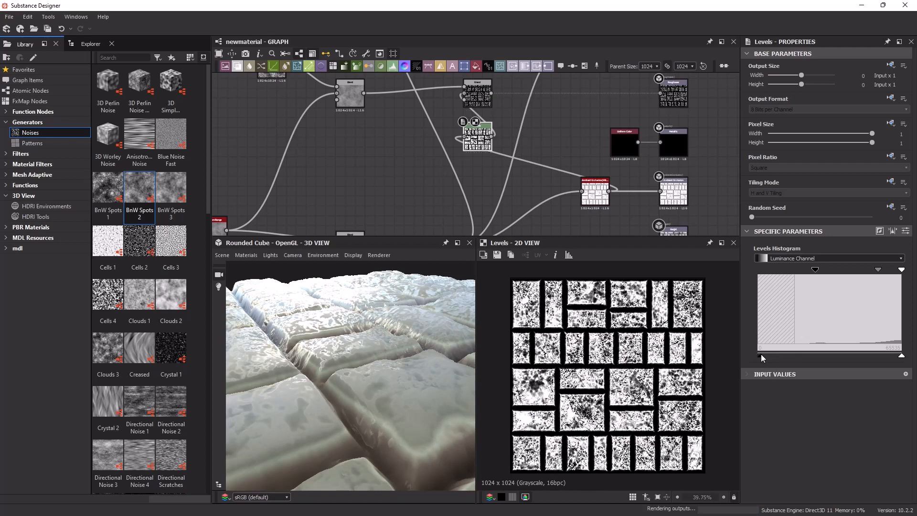
Try lightening the occlusion Levels by raising the output black, resetting the input black, and lowering the input white.
left_click_drag(758, 356, 858, 352)
left_click_drag(815, 269, 727, 271)
left_click_drag(862, 270, 844, 277)
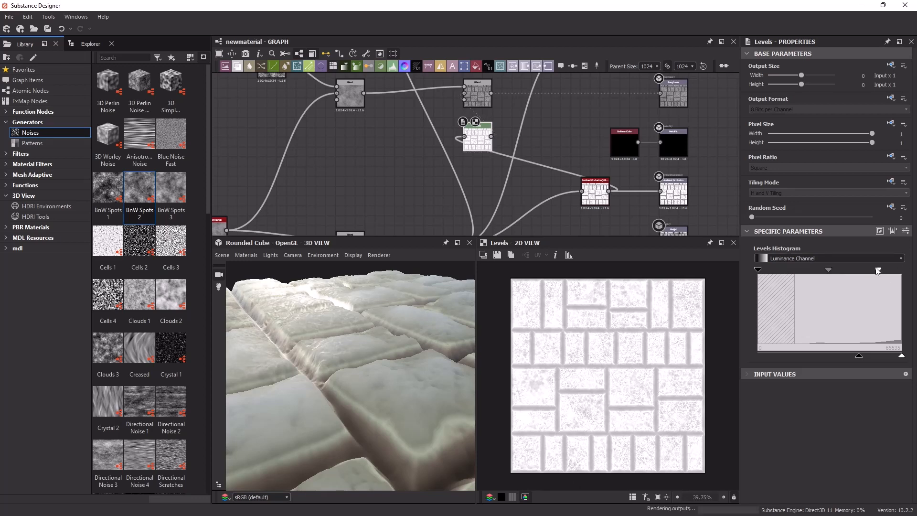
left_click_drag(902, 271, 883, 268)
Insert an Invert Grayscale node after the occlusion Levels and connect it to the Subtract Blend's background.
scroll(497, 148, "up", 3)
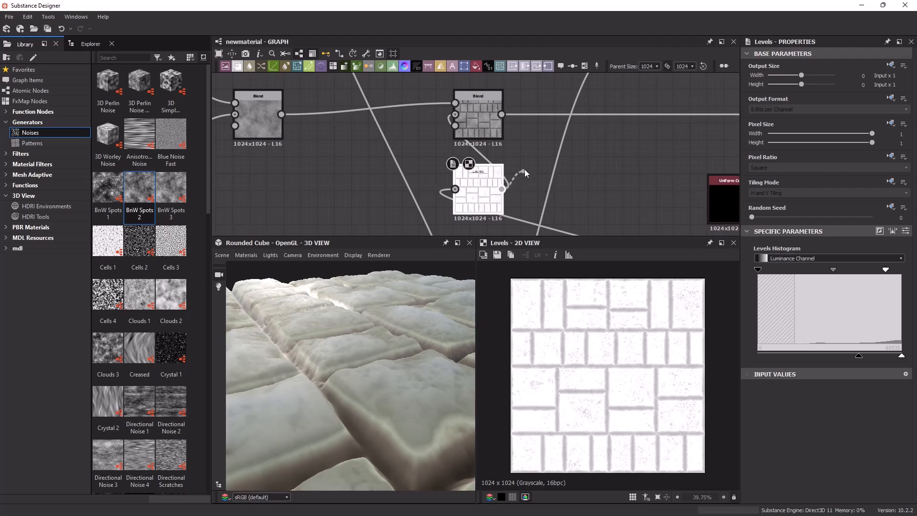
left_click_drag(526, 173, 527, 167)
type("in")
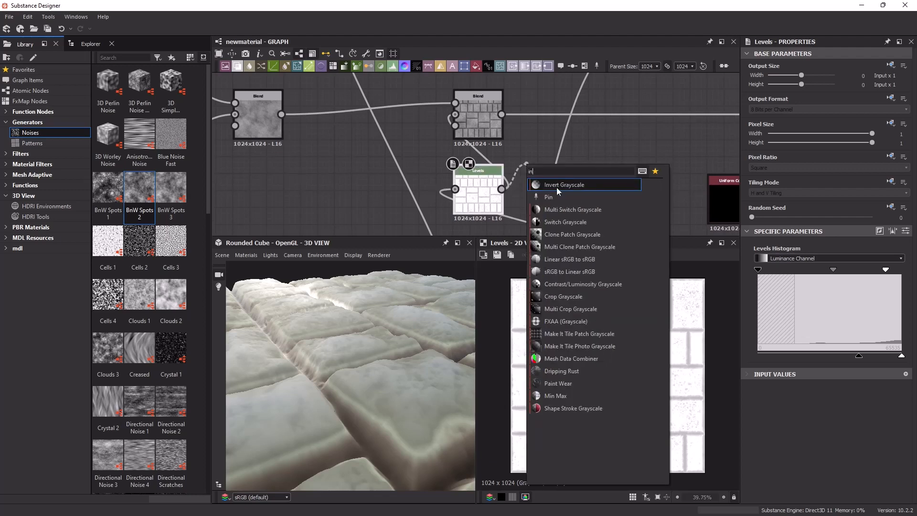
left_click(566, 184)
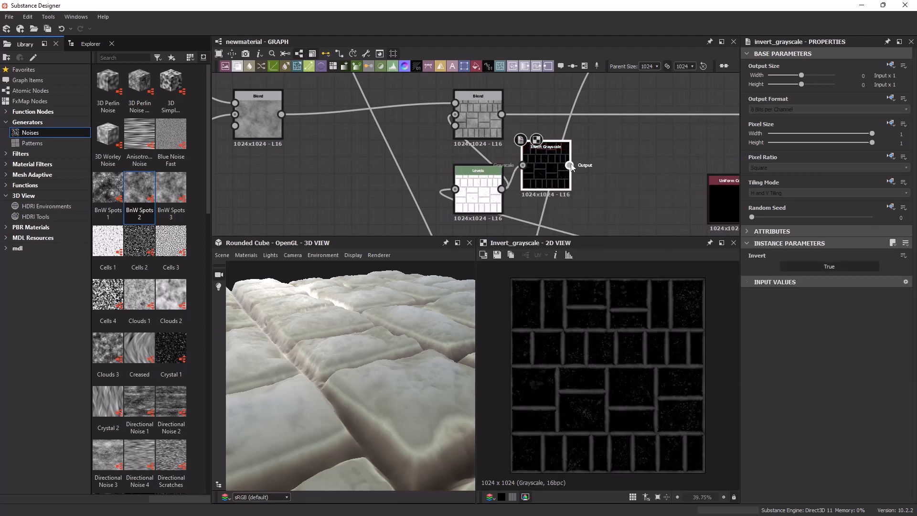
left_click_drag(570, 165, 457, 125)
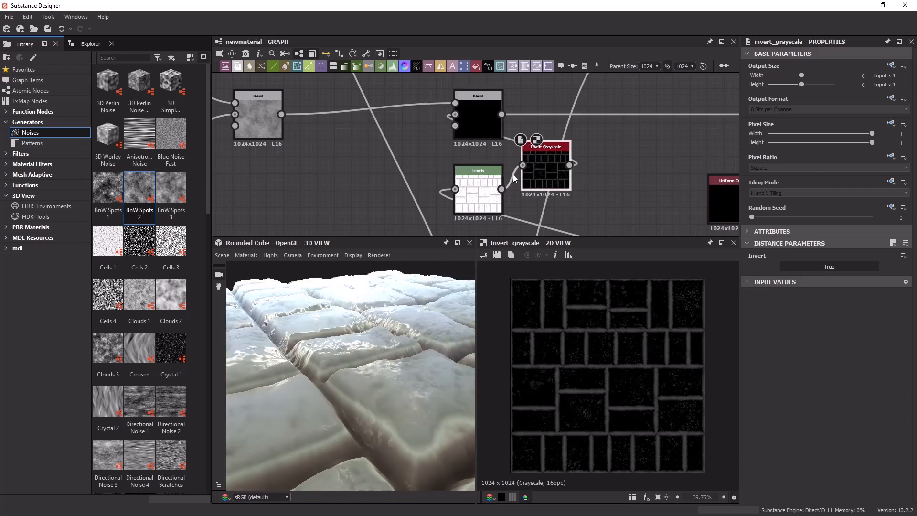
Reset the occlusion Levels' output black to zero and input white to maximum, and push the midtones far darker.
left_click(483, 181)
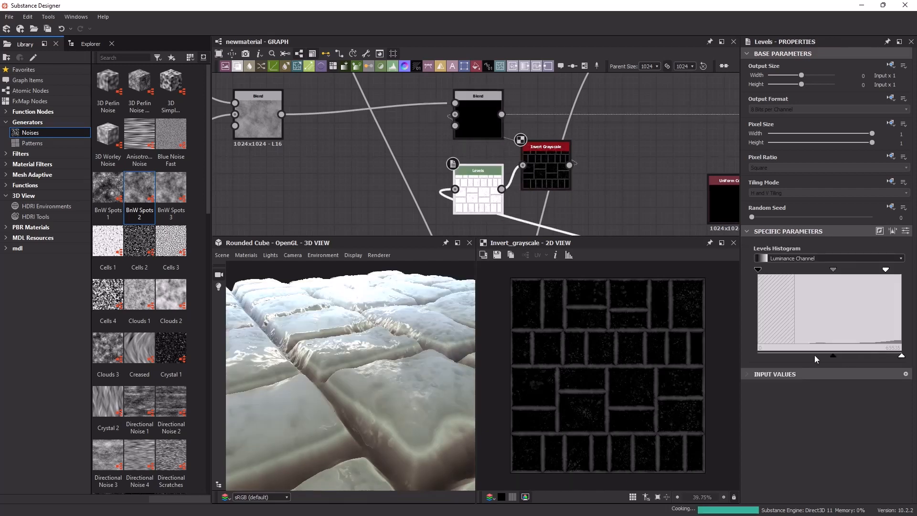
left_click_drag(816, 359, 758, 359)
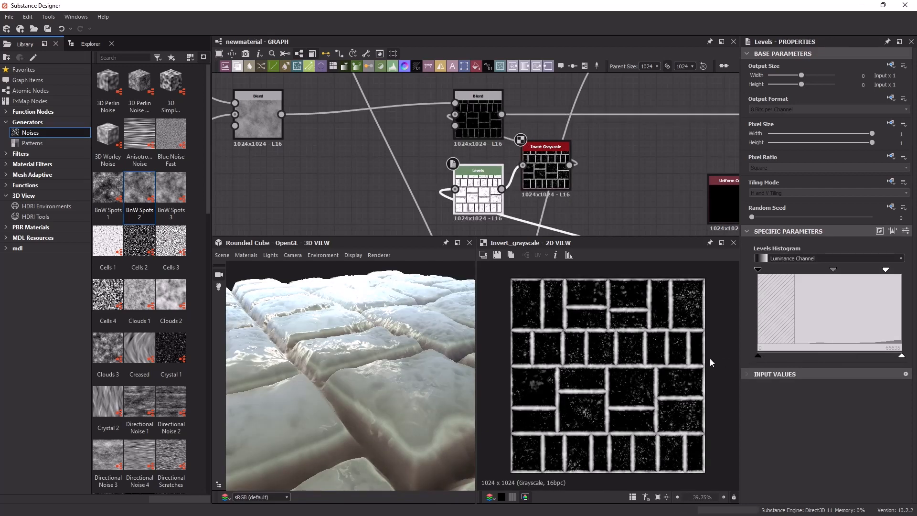
left_click_drag(833, 270, 844, 271)
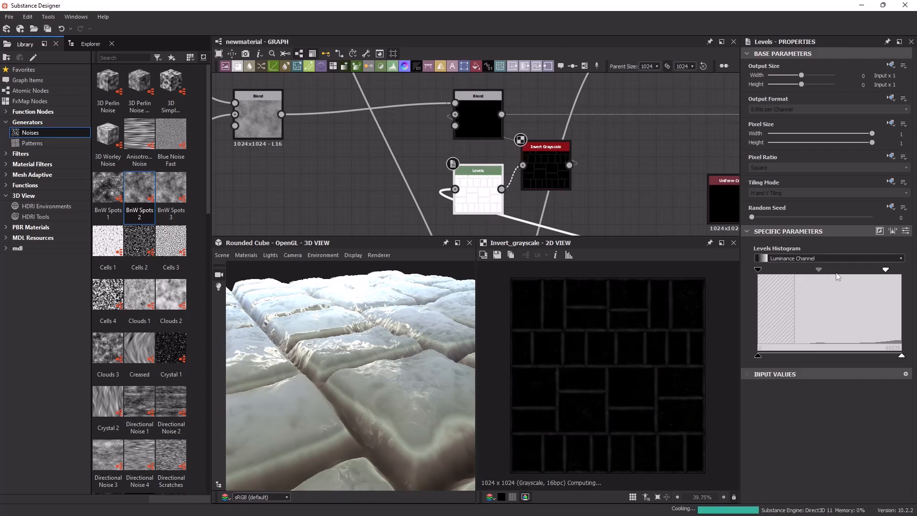
left_click_drag(844, 270, 899, 272)
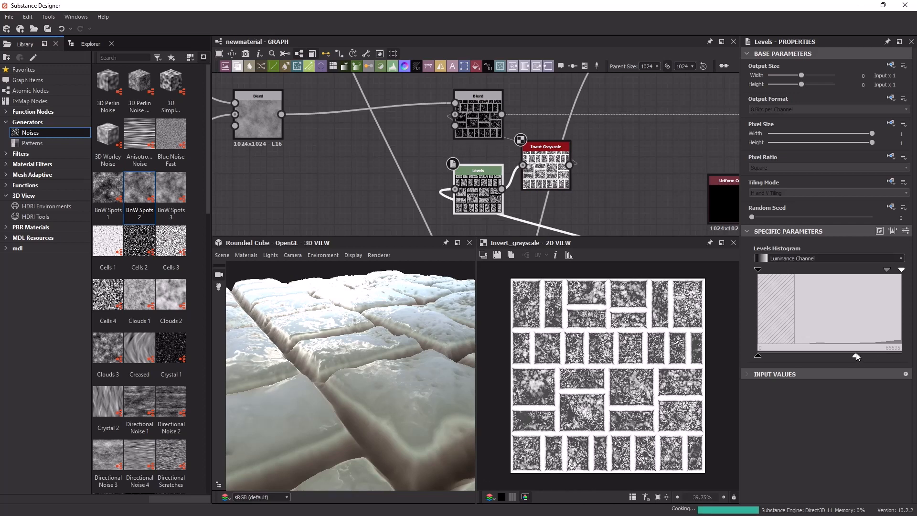
mouse_move(758, 356)
left_mouse_down()
mouse_move(892, 355)
mouse_move(745, 357)
left_mouse_up()
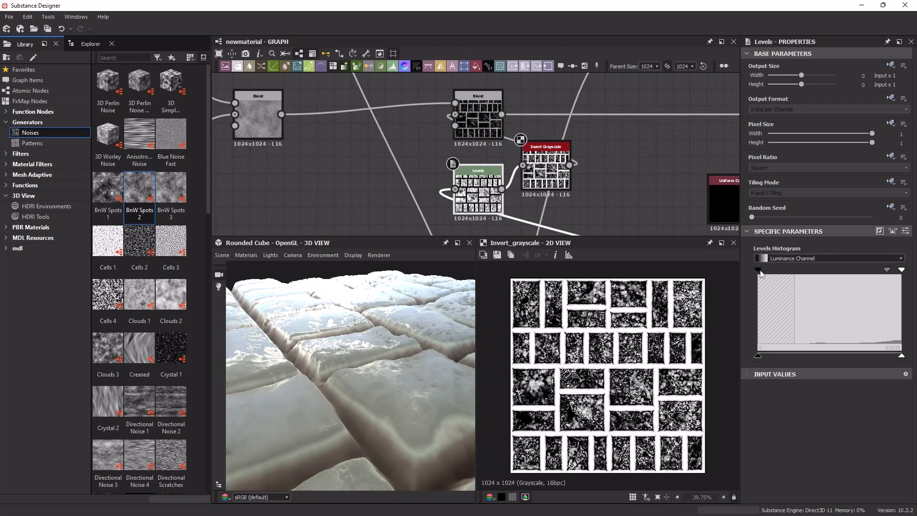
left_click_drag(761, 271, 691, 280)
left_click_drag(367, 339, 376, 314)
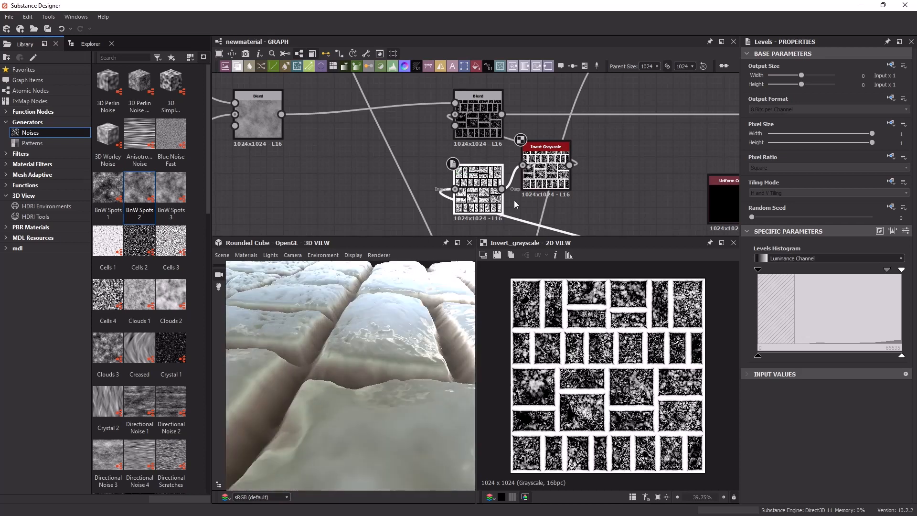
Bring the occlusion Levels' midtones back near the centre and lower its output white to roughly a third of the range.
left_click_drag(887, 271, 823, 271)
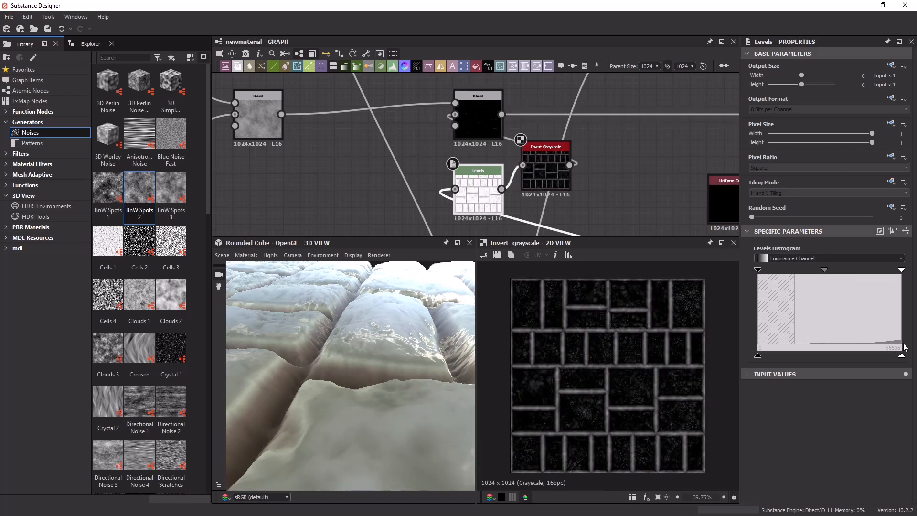
left_click_drag(902, 356, 811, 356)
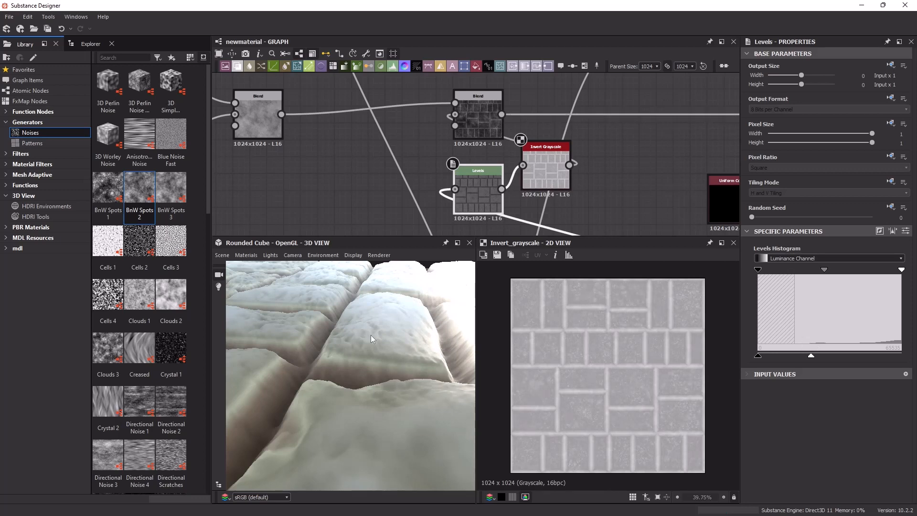
scroll(368, 339, "down", 5)
left_click_drag(366, 342, 392, 362)
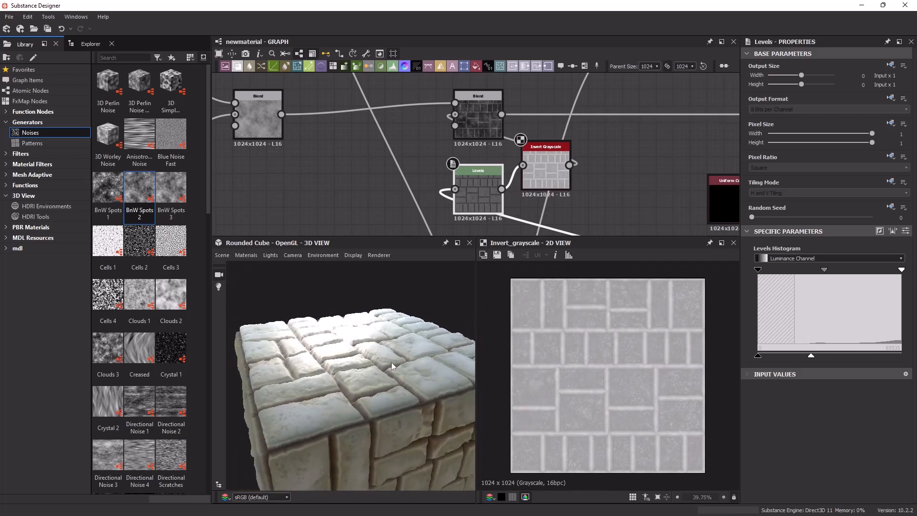
scroll(392, 363, "up", 3)
Insert a Levels node between the Subtract Blend and the Roughness output.
middle_click_drag(571, 100, 471, 177)
left_click_drag(402, 190, 561, 185)
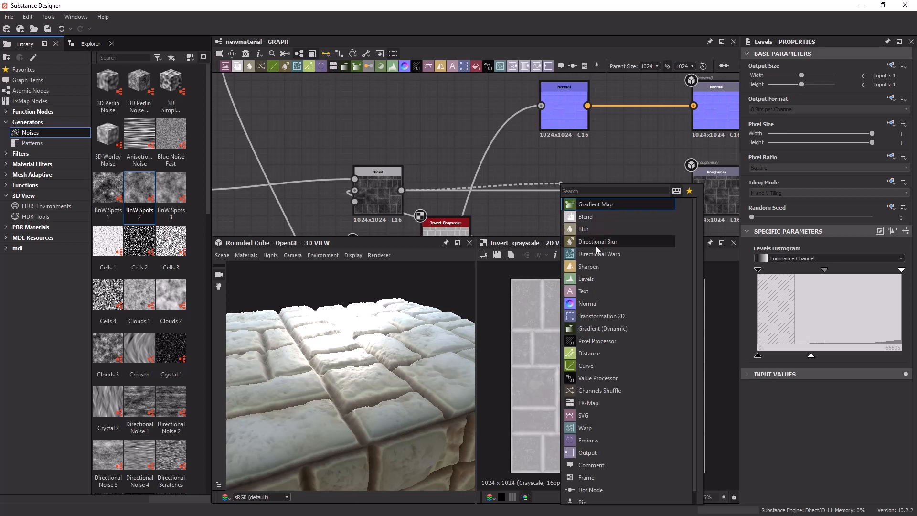
left_click(601, 280)
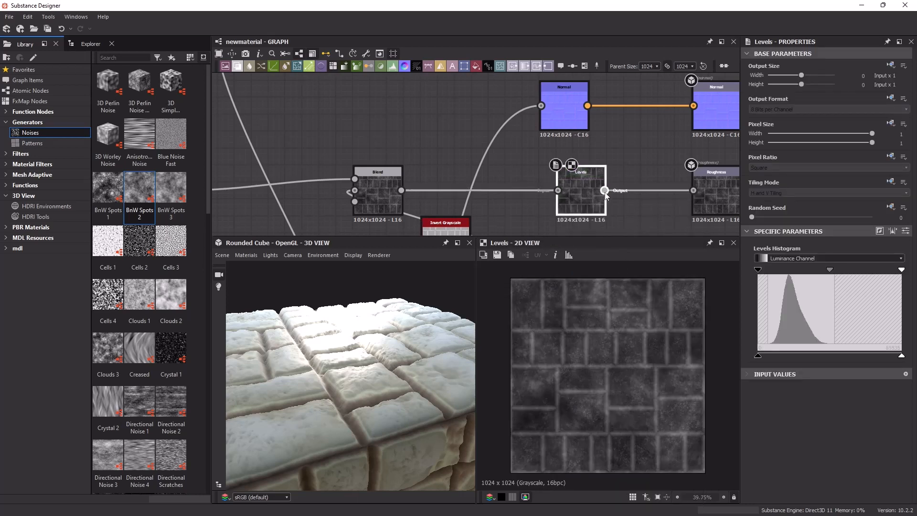
left_click_drag(606, 191, 693, 191)
left_click_drag(588, 204, 563, 204)
Raise the output black of the Levels node feeding Roughness to roughly a third of the range and inspect the surface.
left_click_drag(766, 358, 803, 360)
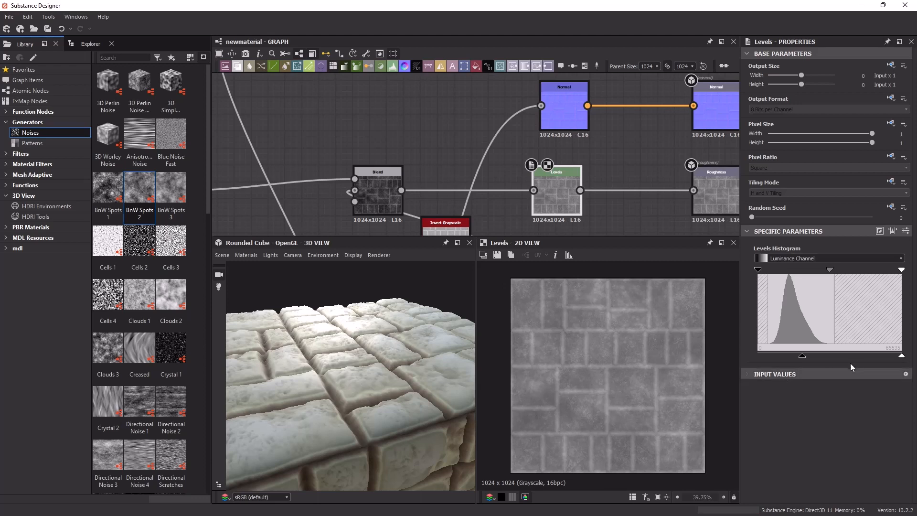
mouse_move(905, 358)
left_mouse_down()
mouse_move(837, 360)
mouse_move(904, 358)
left_mouse_up()
mouse_move(831, 270)
left_mouse_down()
mouse_move(812, 270)
mouse_move(847, 271)
mouse_move(831, 271)
left_mouse_up()
left_click_drag(416, 386, 395, 336)
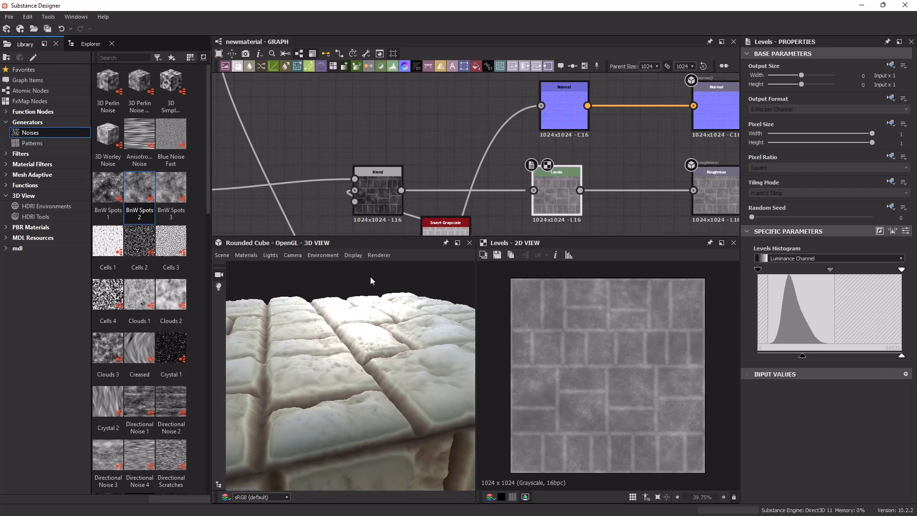
Add a Blend node between the final Levels node and the Roughness output.
scroll(323, 127, "down", 5)
scroll(492, 164, "up", 4)
middle_click_drag(452, 156, 552, 158)
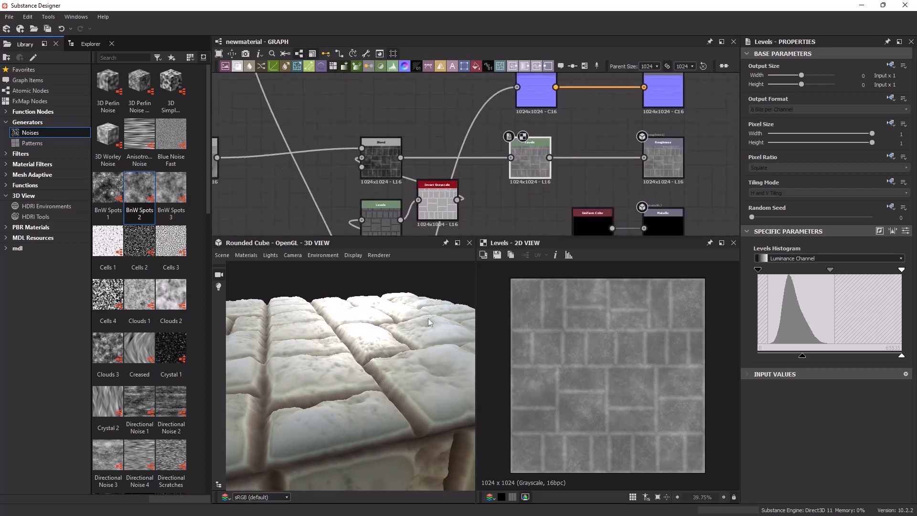
left_click_drag(380, 351, 374, 319)
middle_click_drag(465, 153, 574, 152)
scroll(574, 152, "down", 3)
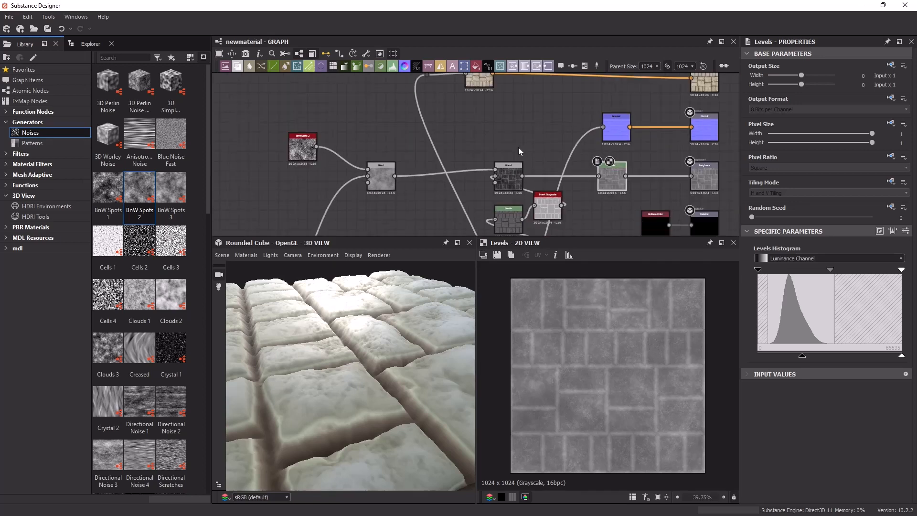
middle_click_drag(517, 147, 509, 158)
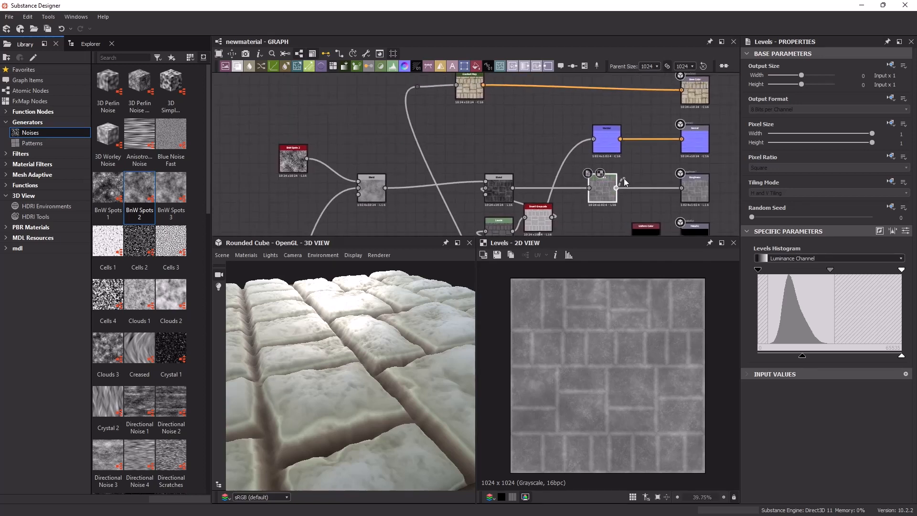
left_click_drag(624, 179, 632, 186)
left_click(656, 214)
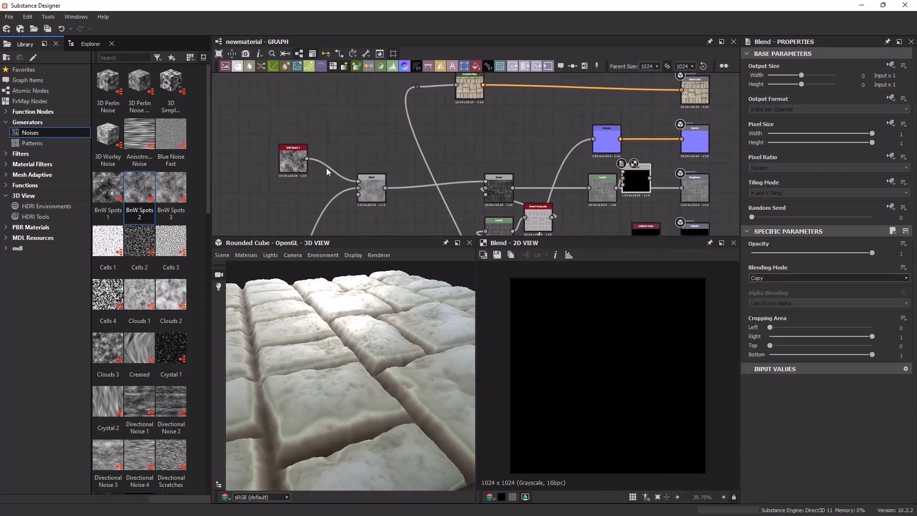
Connect BnW Spots 2 to the final roughness Blend and set its blending mode to Max (Lighten) with opacity 0.82.
left_click_drag(307, 158, 682, 188)
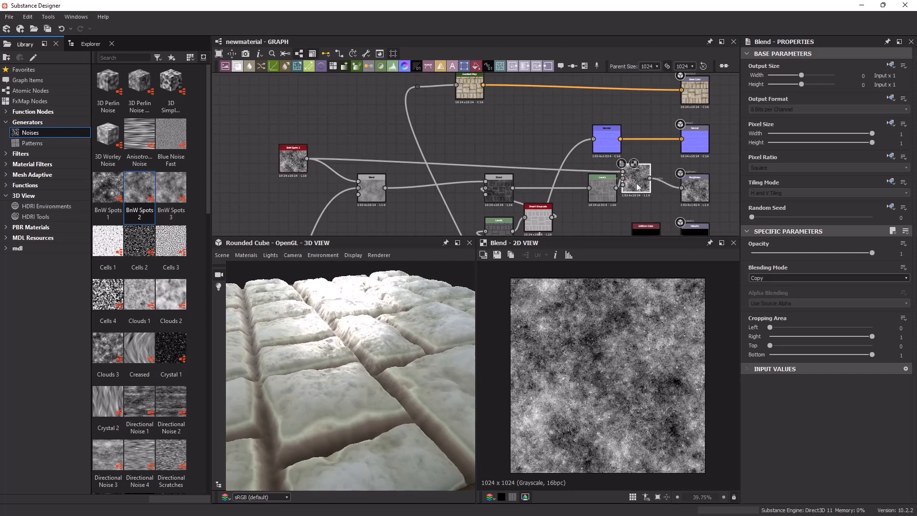
left_click_drag(846, 254, 899, 260)
left_click(807, 278)
scroll(808, 278, "down", 1)
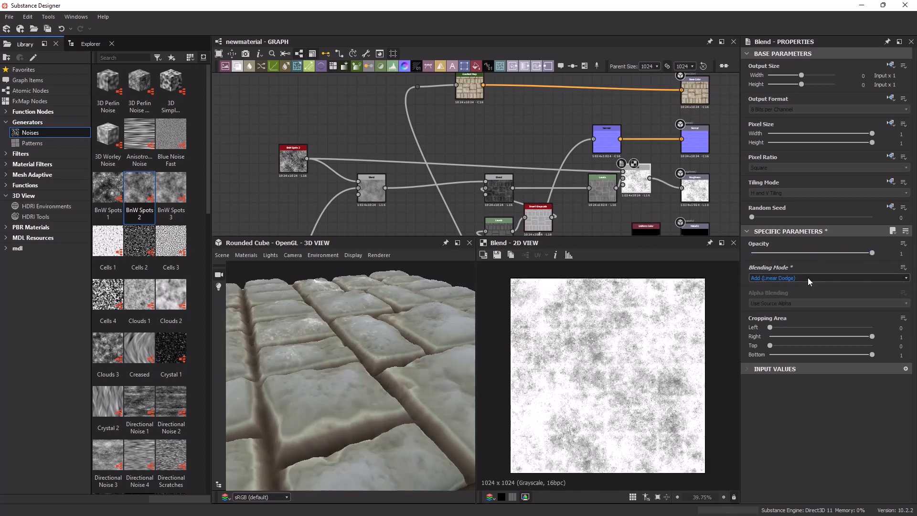
scroll(810, 277, "down", 2)
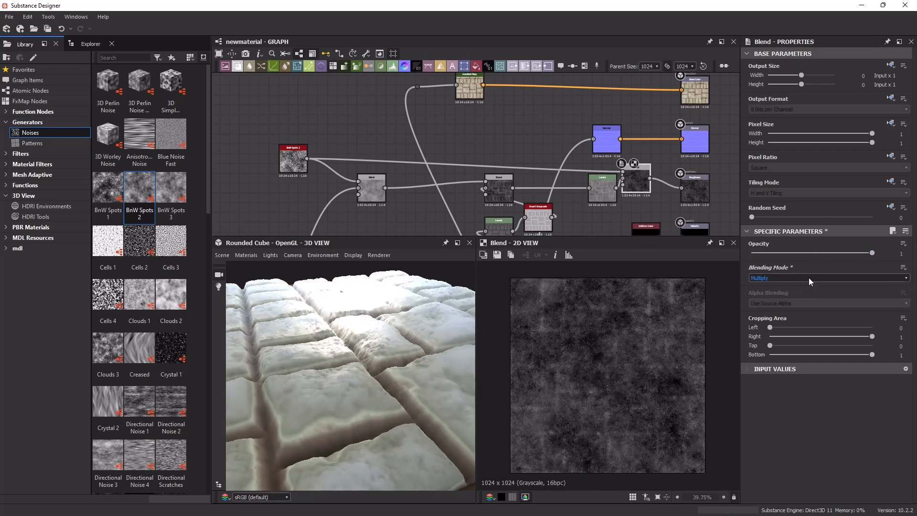
scroll(809, 277, "down", 2)
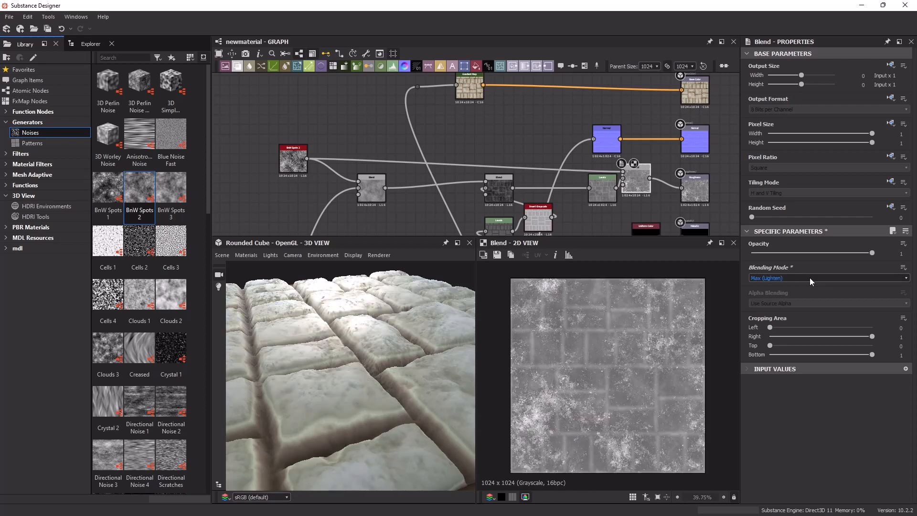
mouse_move(868, 254)
left_mouse_down()
mouse_move(804, 252)
mouse_move(851, 252)
left_mouse_up()
left_click_drag(343, 388, 394, 359)
Rearrange the roughness chain's noise, Blend, Invert Grayscale and Levels nodes into a compact cluster away from the outputs.
middle_click_drag(478, 170, 439, 99)
scroll(535, 135, "down", 2)
middle_click_drag(473, 128, 518, 143)
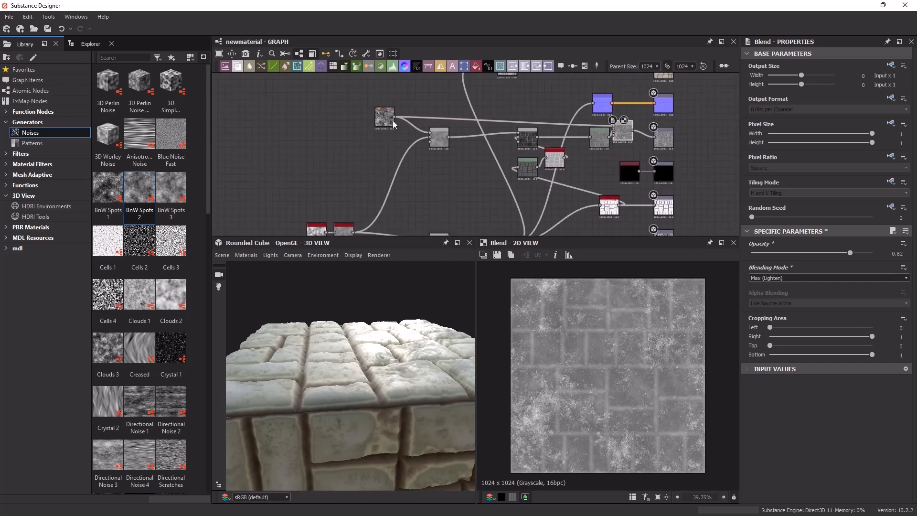
left_click_drag(393, 124, 337, 104)
left_click_drag(442, 145, 337, 150)
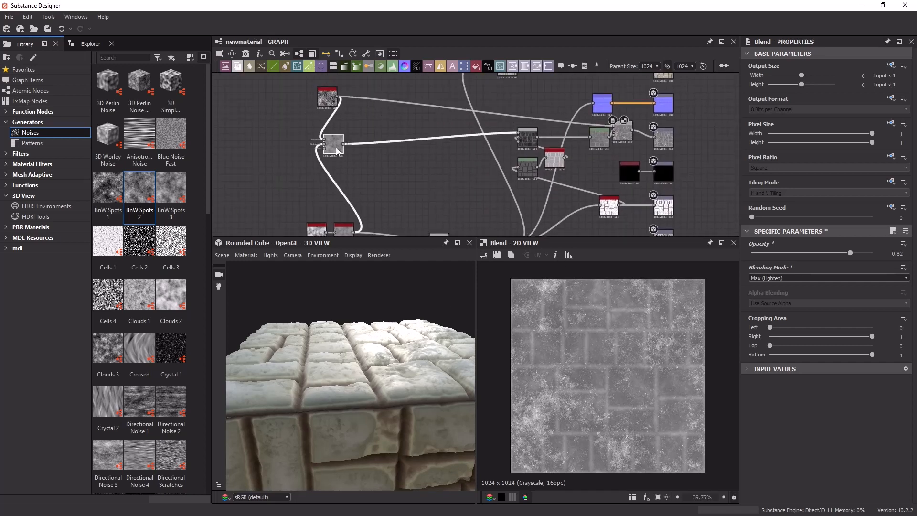
left_click_drag(526, 138, 383, 145)
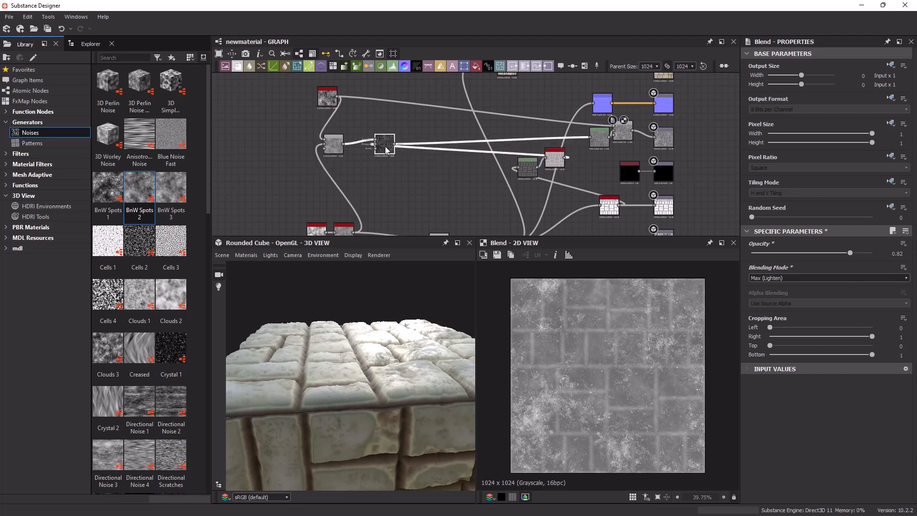
left_click_drag(558, 162, 426, 138)
left_click_drag(356, 165, 379, 165)
left_click_drag(521, 177, 433, 178)
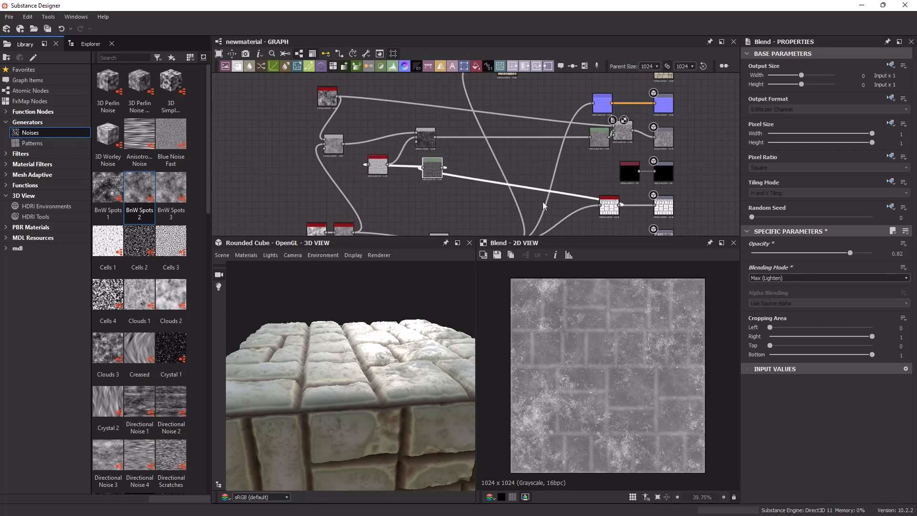
left_click_drag(432, 175, 432, 178)
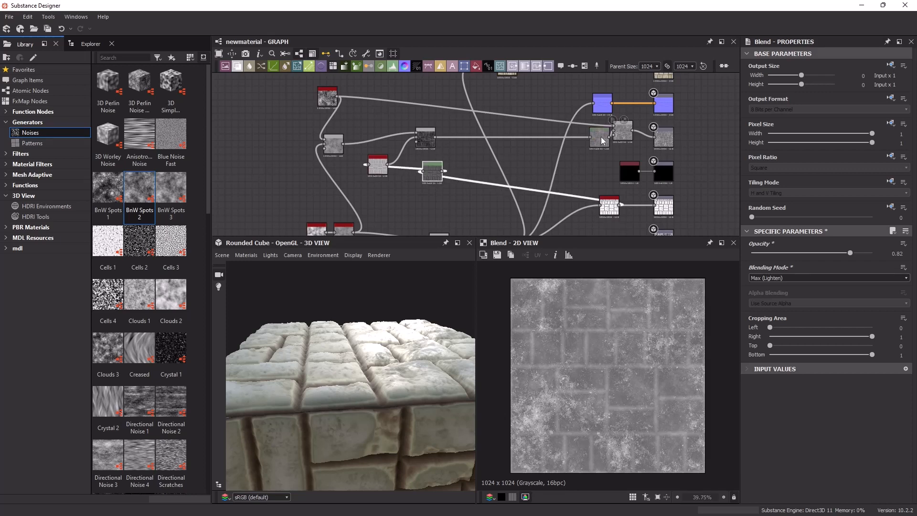
left_click_drag(600, 140, 463, 143)
left_click_drag(626, 132, 466, 104)
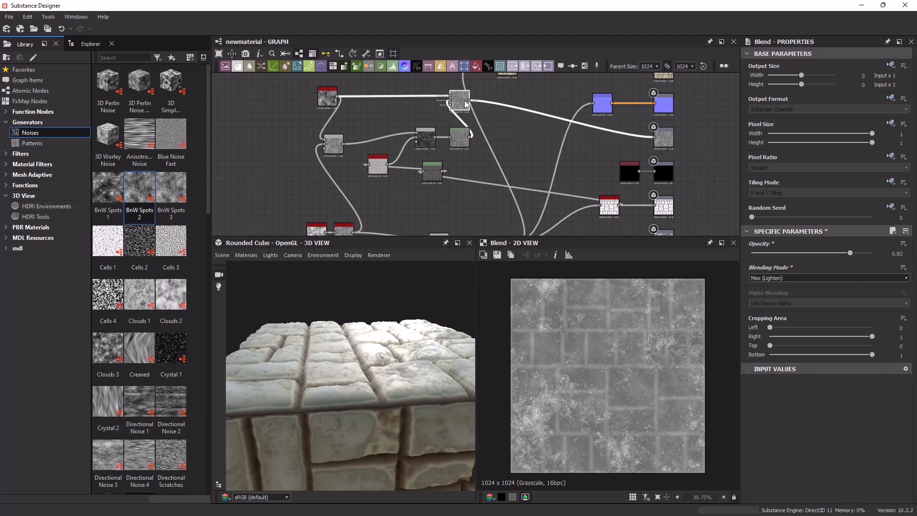
Select the roughness cluster and the height nodes as groups and reposition them farther from the output nodes.
scroll(372, 140, "down", 1)
left_click_drag(296, 176, 371, 104)
scroll(412, 156, "down", 4)
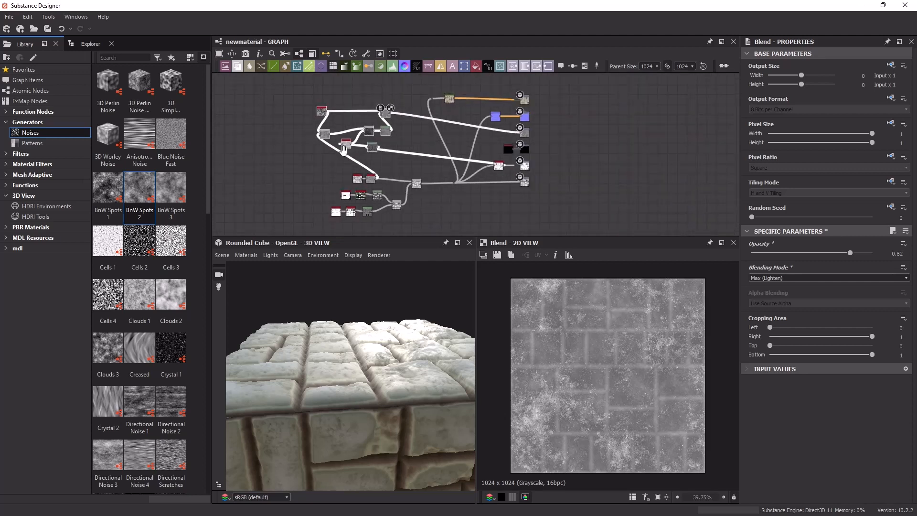
left_click_drag(299, 216, 386, 181)
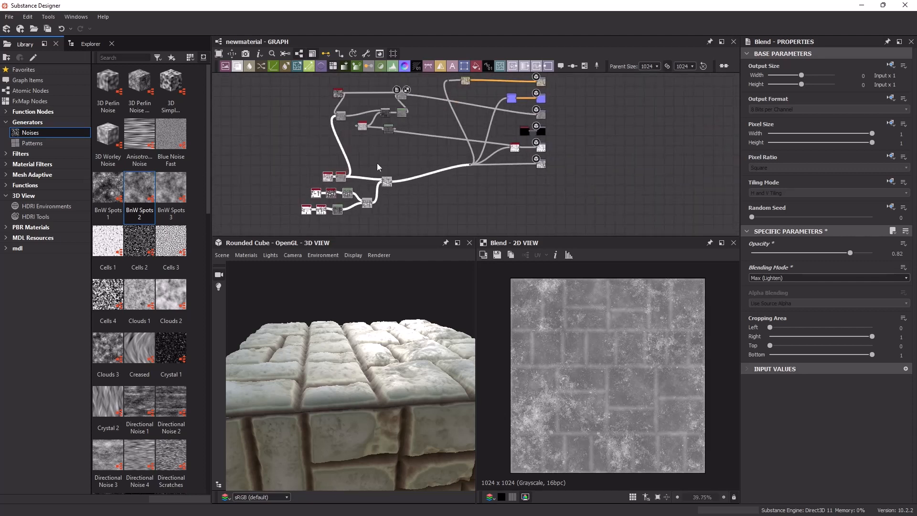
left_click_drag(296, 128, 390, 98)
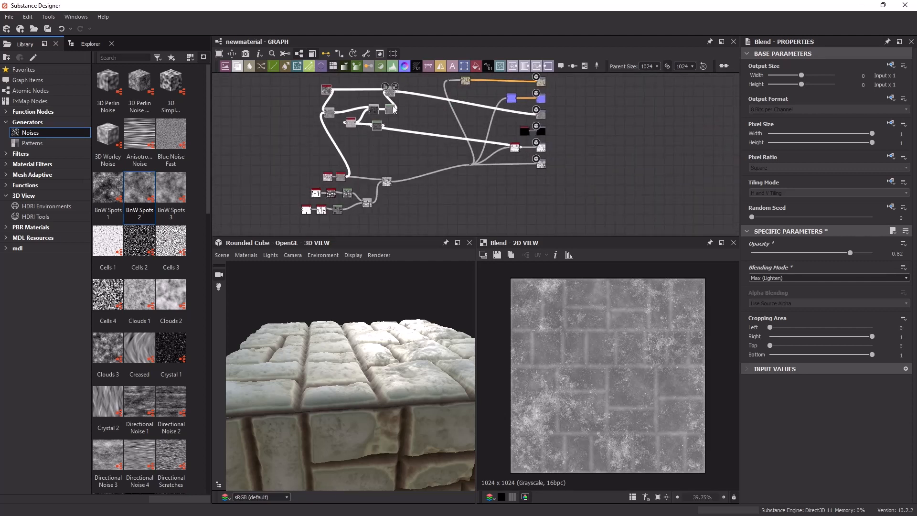
Set the Normal node's intensity to 5 and inspect the stone relief on the cube.
scroll(533, 168, "up", 5)
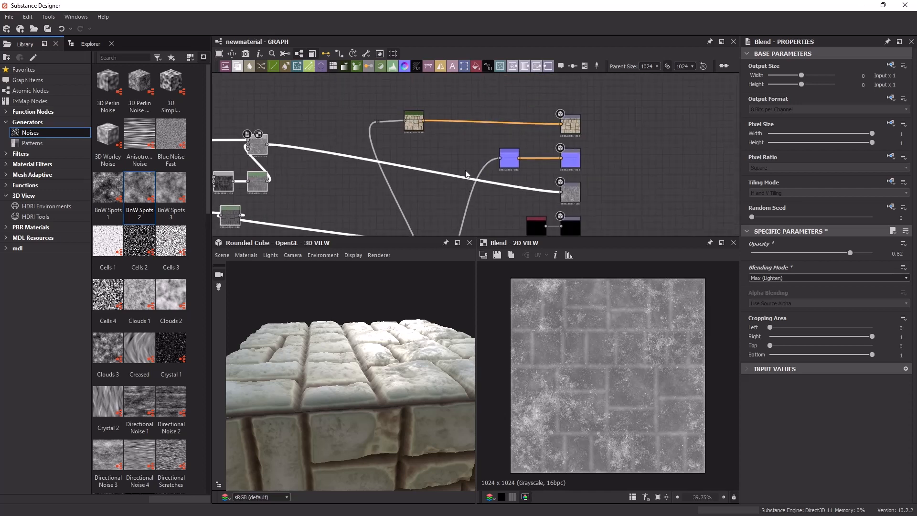
left_click(533, 169)
scroll(397, 342, "up", 2)
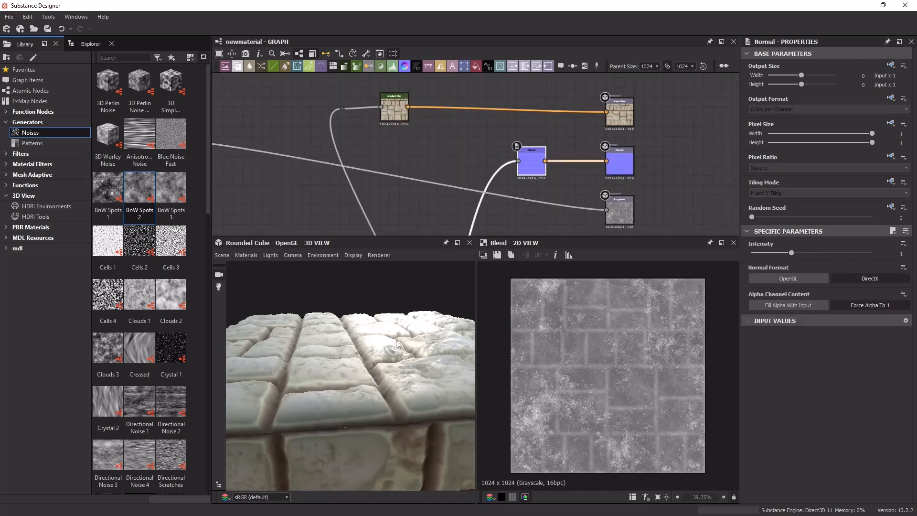
left_click_drag(397, 345, 434, 380)
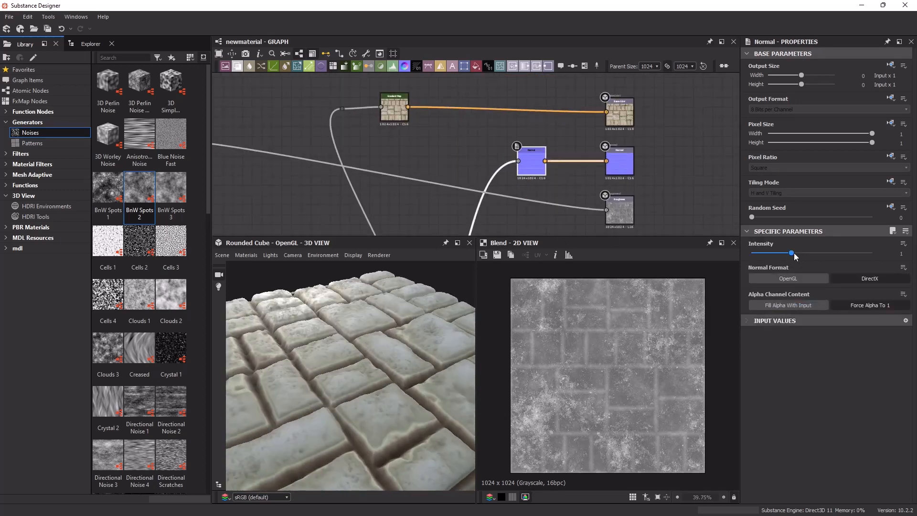
left_click_drag(794, 253, 876, 256)
left_click(902, 254)
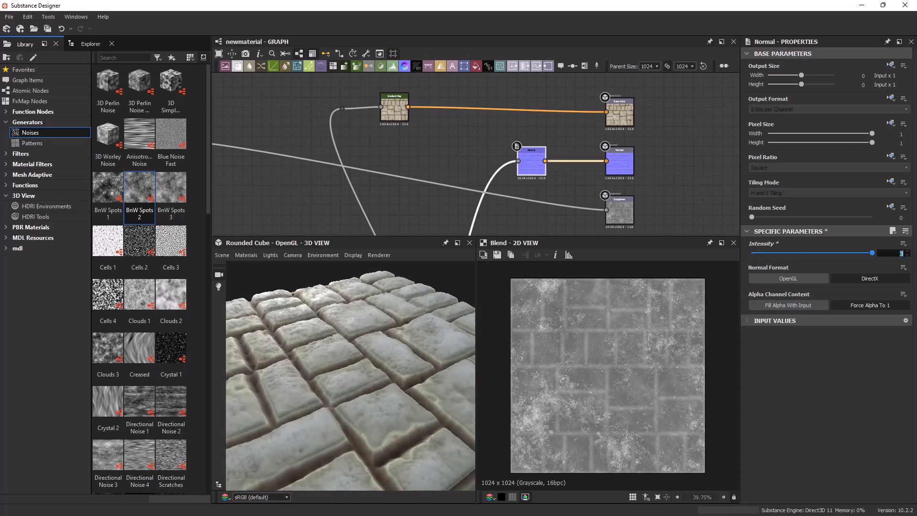
type("5")
key("Return")
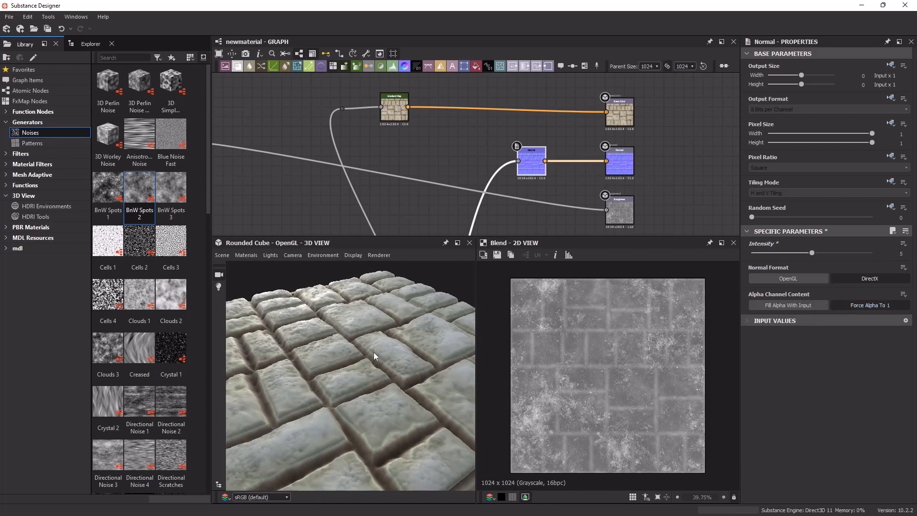
left_click_drag(373, 351, 494, 218)
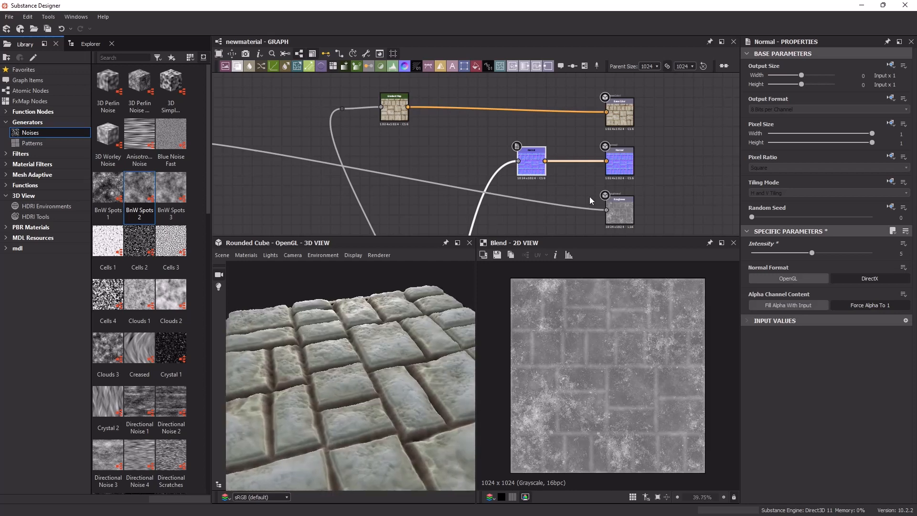
Examine the output nodes, the finished stone surface on the cube, and the Gradient Map feeding Base Color.
scroll(590, 197, "down", 3)
scroll(577, 153, "up", 3)
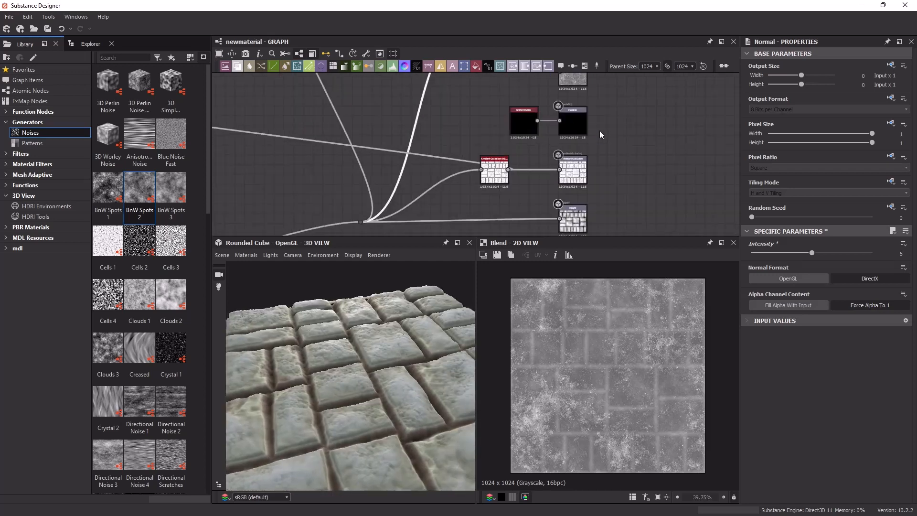
scroll(600, 131, "up", 3)
scroll(578, 142, "down", 2)
middle_click_drag(601, 176, 632, 63)
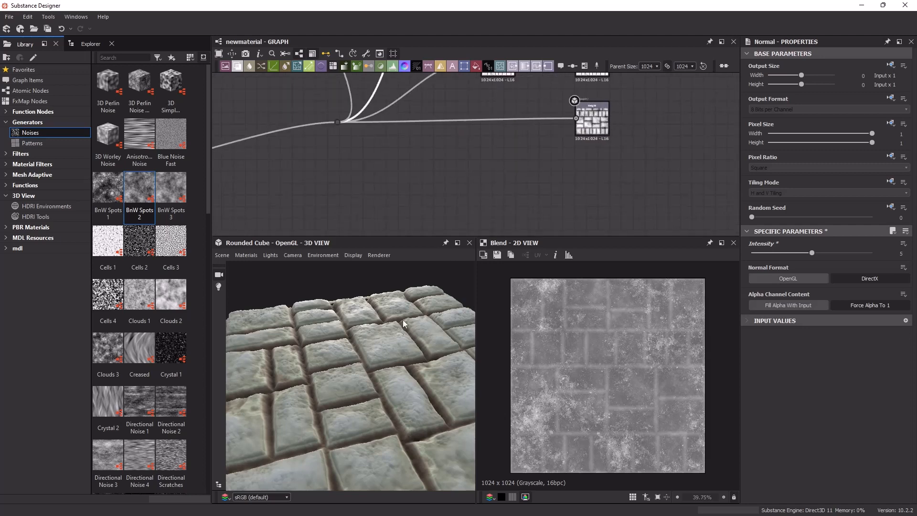
left_click_drag(420, 421, 404, 382)
mouse_move(399, 218)
middle_mouse_down()
mouse_move(414, 222)
mouse_move(454, 277)
middle_mouse_up()
middle_click_drag(346, 129, 407, 187)
middle_click_drag(406, 157, 420, 222)
mouse_move(400, 128)
middle_mouse_down()
mouse_move(409, 182)
mouse_move(399, 225)
middle_mouse_up()
middle_click_drag(473, 107, 463, 168)
middle_click_drag(441, 78, 479, 102)
scroll(481, 127, "up", 2)
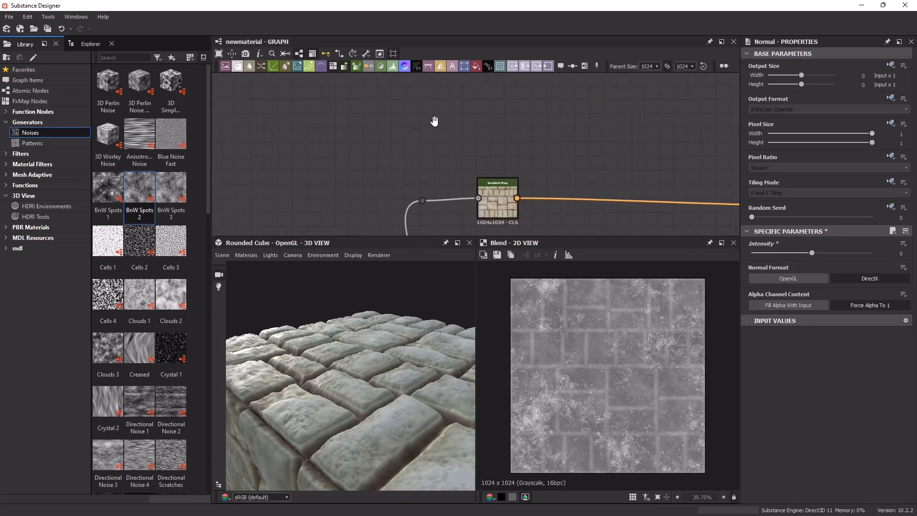
middle_click_drag(541, 148, 391, 114)
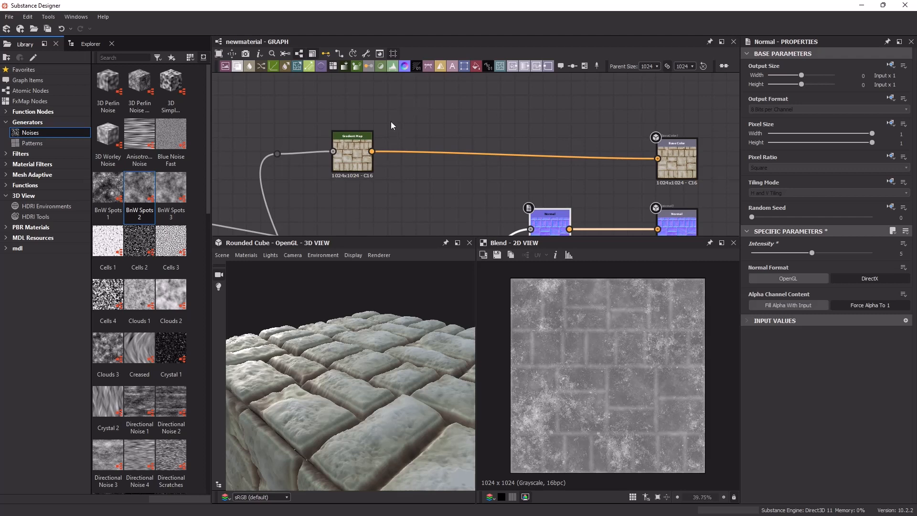
Add an unconnected Grayscale Conversion node in the empty area above the base color Gradient Map.
middle_click_drag(382, 109, 407, 148)
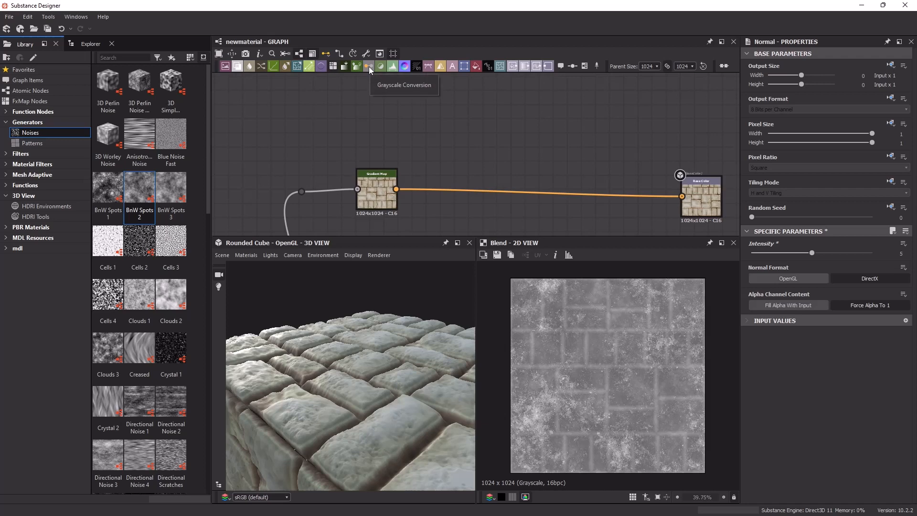
left_click(368, 66)
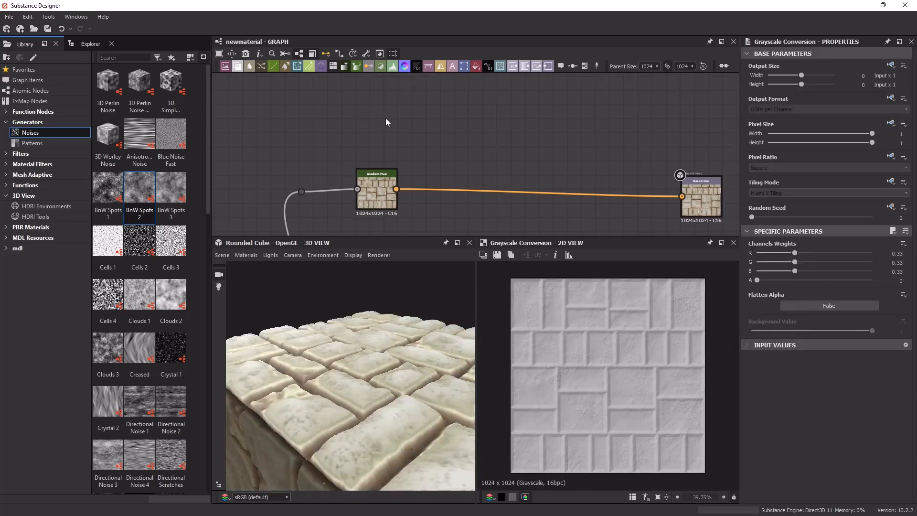
left_click(369, 67)
left_click_drag(464, 135, 394, 93)
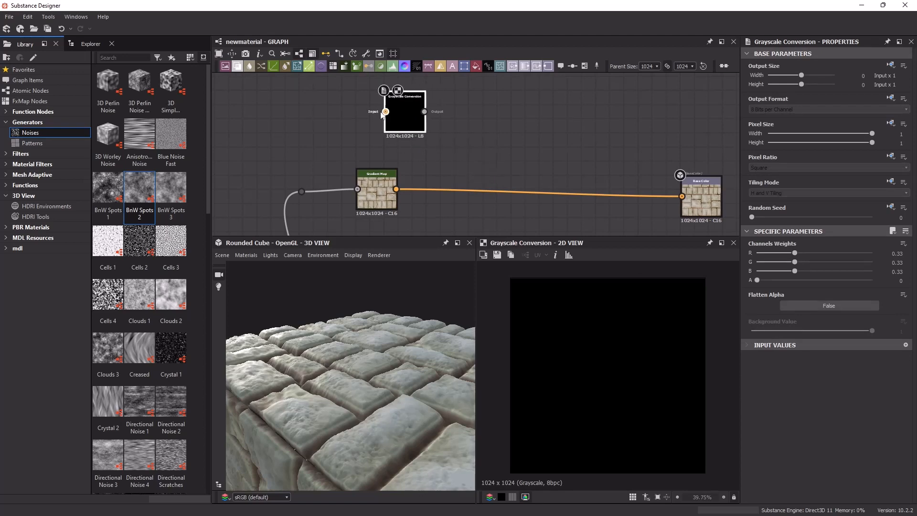
middle_click_drag(455, 90, 461, 159)
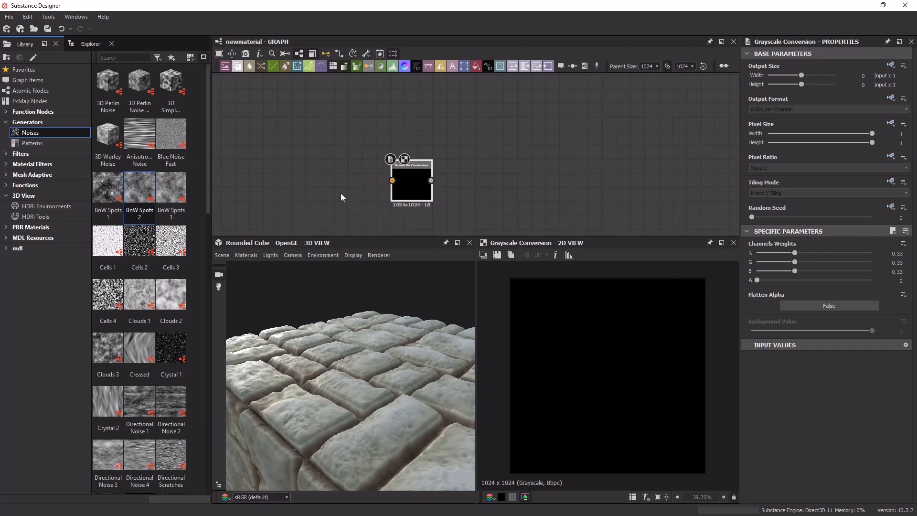
Add an unconnected Gradient Map node above the Grayscale Conversion node, deleting the first copy that attaches to it.
left_click(359, 67)
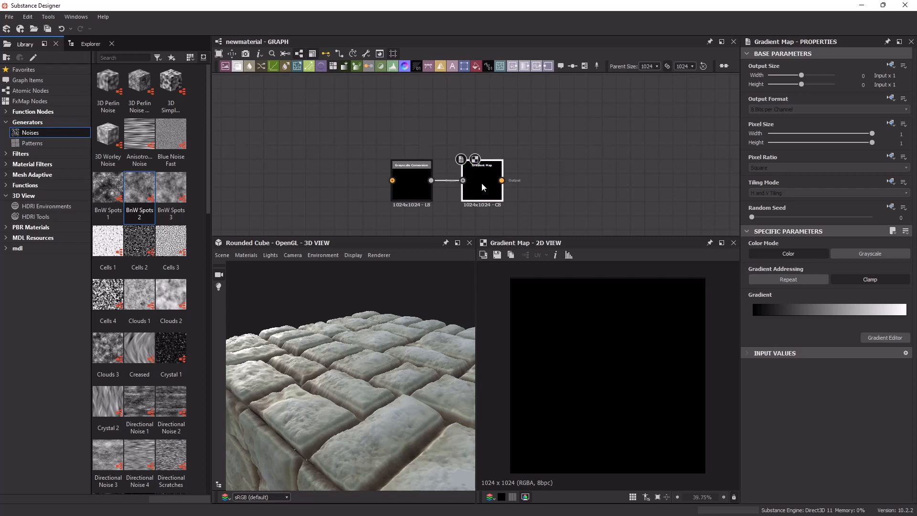
key("Delete")
left_click(356, 65)
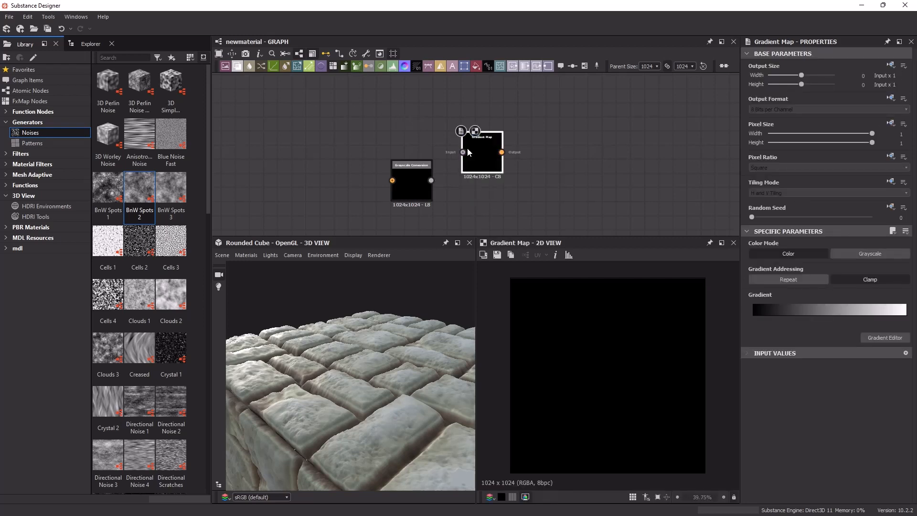
left_click(411, 128)
Try the Grayscale color mode on the new Gradient Map and switch it back to Color.
scroll(412, 128, "up", 3)
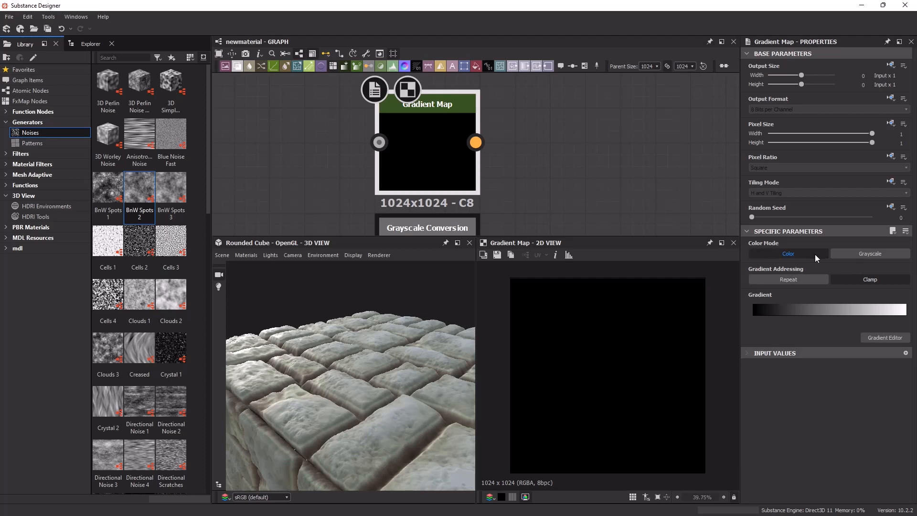
left_click(863, 257)
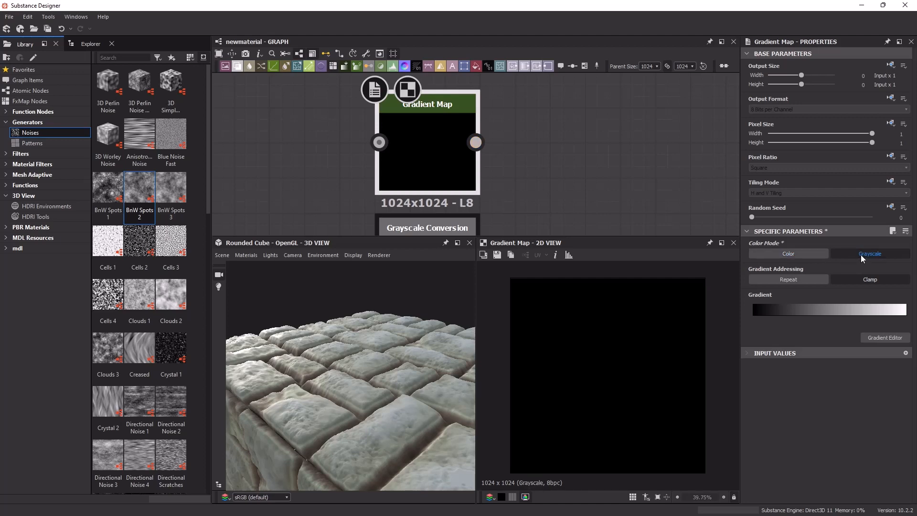
left_click(814, 256)
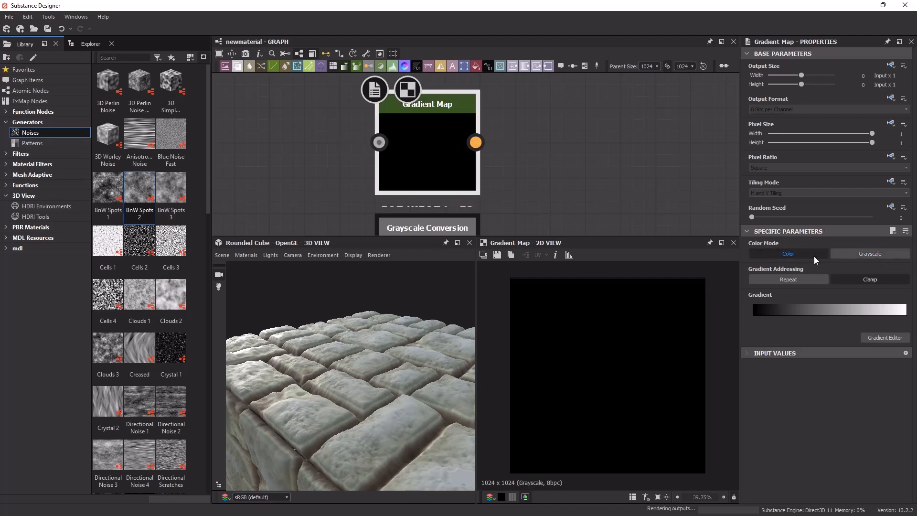
scroll(558, 158, "down", 3)
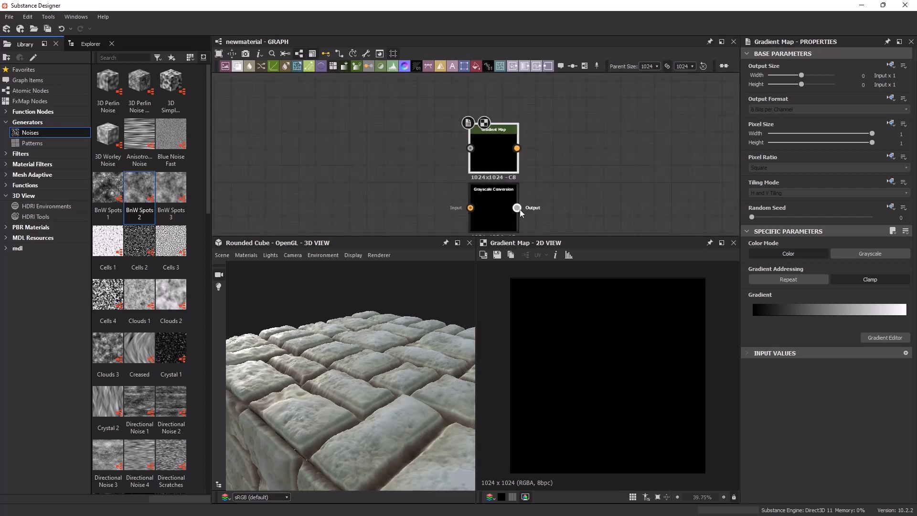
Space the Grayscale Conversion node slightly farther below the new Gradient Map node.
middle_click_drag(558, 157, 494, 154)
left_click_drag(440, 181, 442, 190)
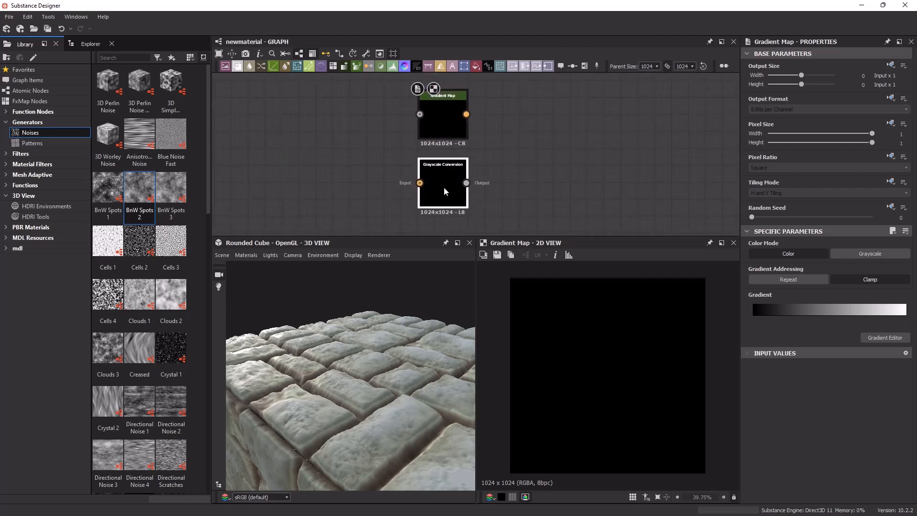
left_click(435, 126)
left_click_drag(449, 125, 448, 124)
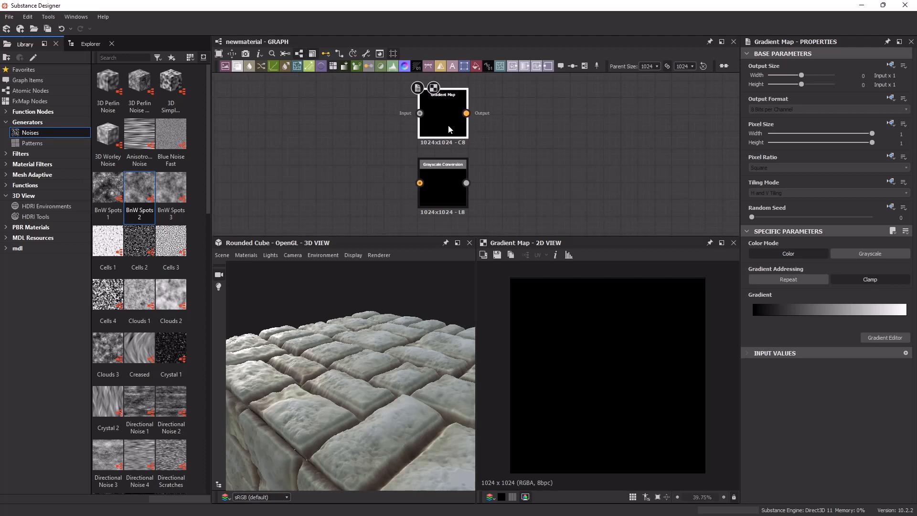
scroll(449, 115, "up", 1)
scroll(498, 158, "down", 1)
scroll(498, 157, "down", 1)
scroll(511, 150, "up", 1)
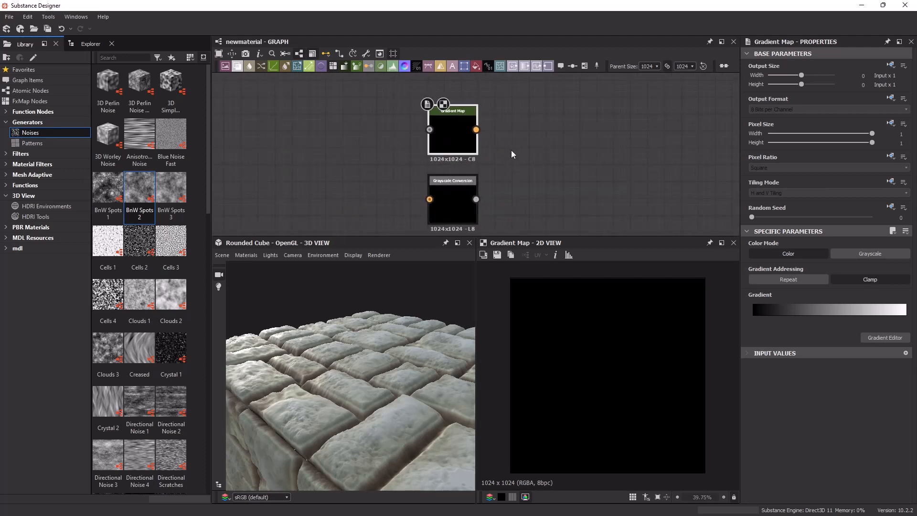
left_click_drag(458, 137, 457, 130)
middle_click_drag(665, 160, 502, 149)
middle_click_drag(448, 175, 605, 155)
scroll(510, 182, "down", 1)
Delete the unconnected Grayscale Conversion and Gradient Map demo nodes from the graph.
left_click(454, 184)
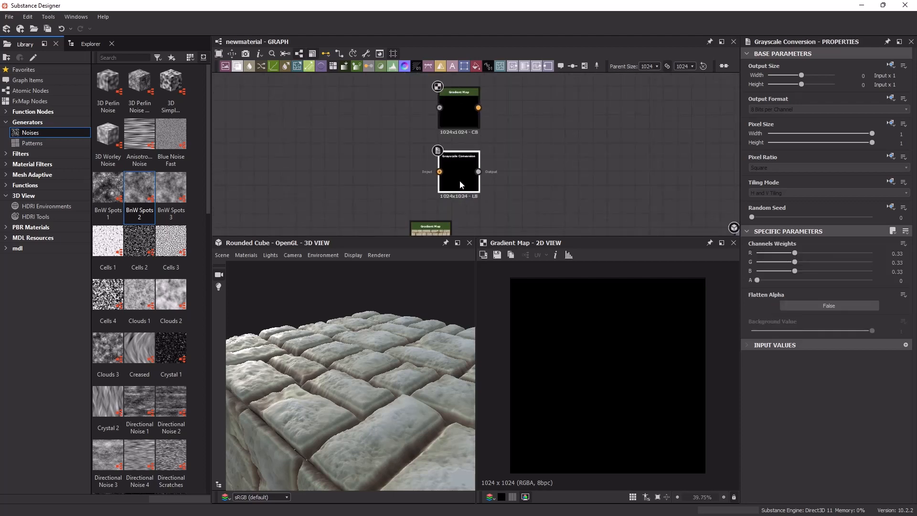
scroll(461, 181, "up", 5)
scroll(486, 140, "down", 3)
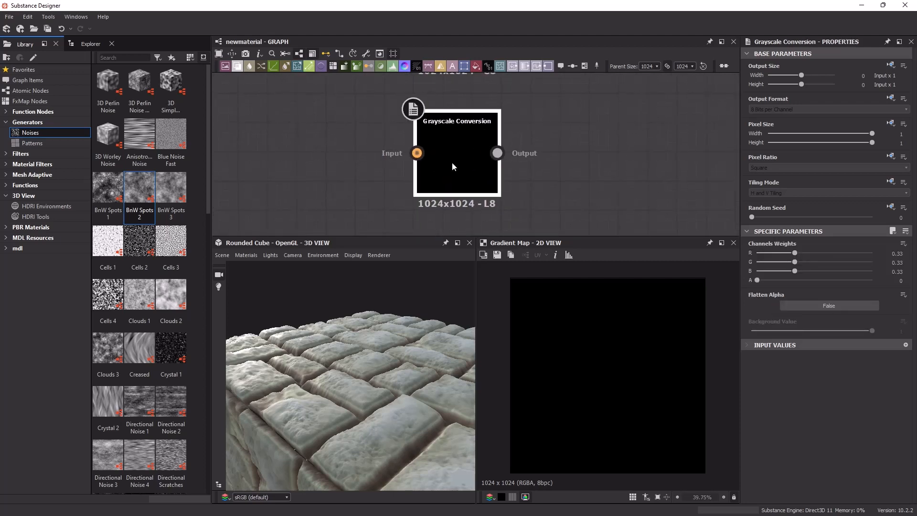
scroll(453, 165, "down", 4)
scroll(452, 167, "up", 2)
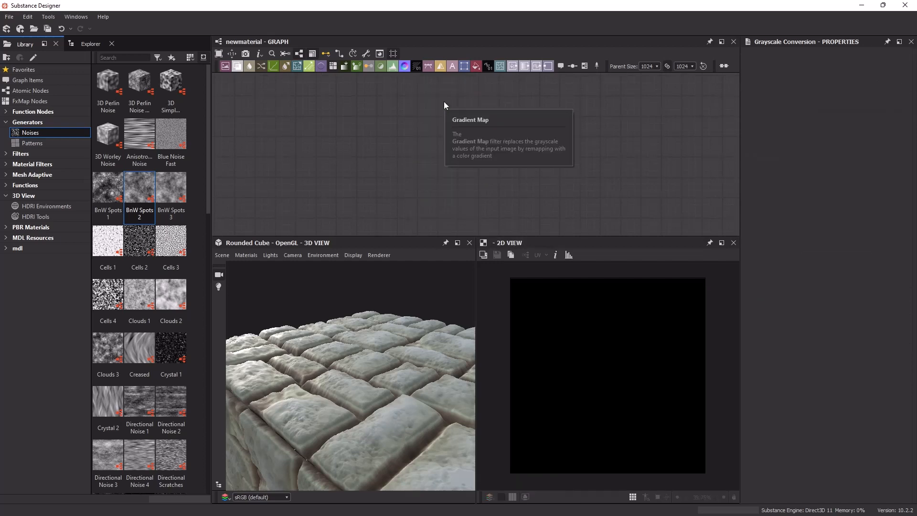
Look over the node network and the stone surface in 3D, and bring up the package's contents in the Explorer.
scroll(518, 159, "down", 4)
middle_click_drag(606, 180, 621, 85)
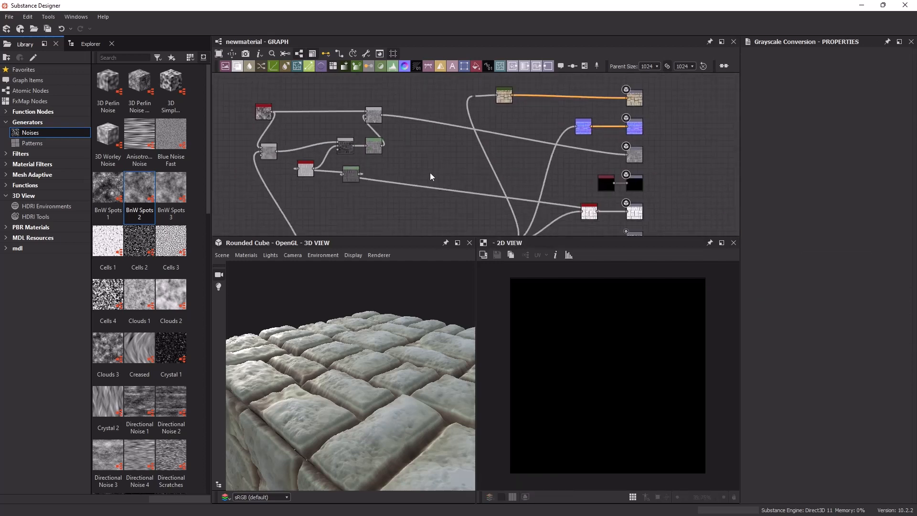
middle_click_drag(430, 173, 439, 167)
left_click_drag(377, 378, 383, 397)
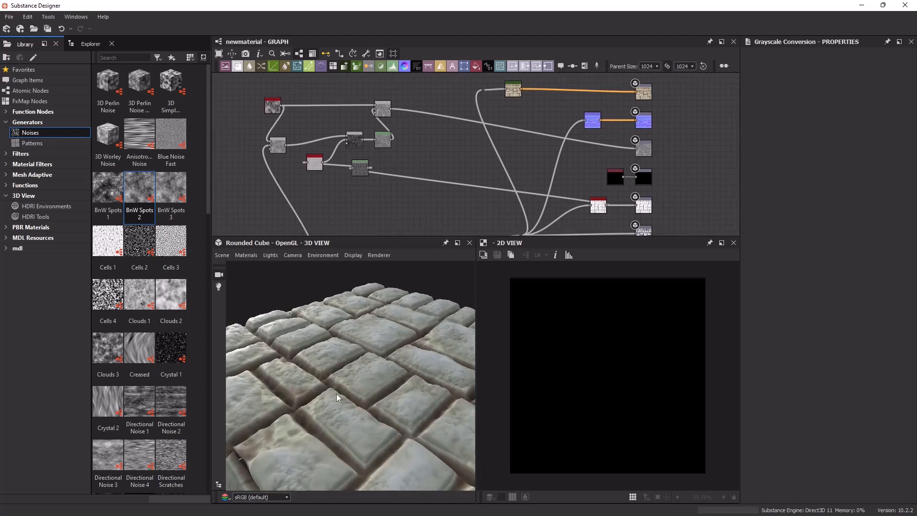
left_click(88, 44)
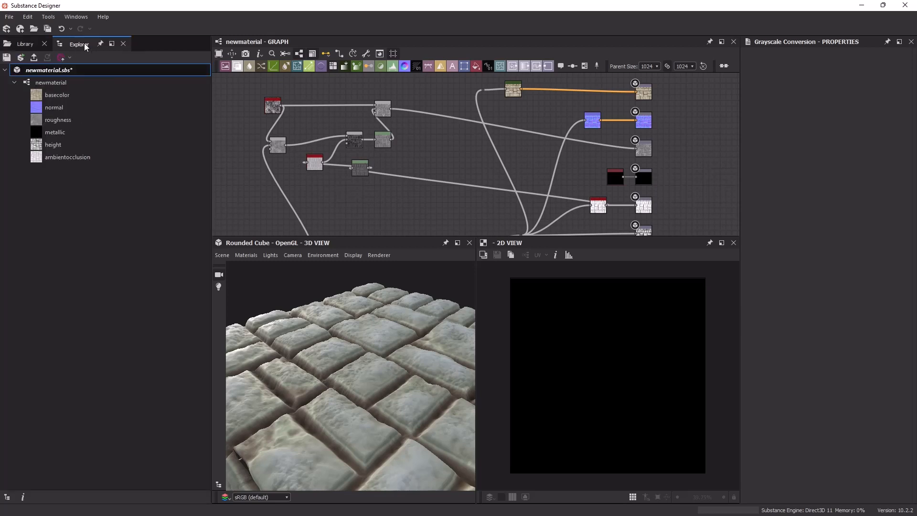
Align the base color Gradient Map horizontally with the Base Color output and preview it in the 2D view.
scroll(451, 153, "up", 5)
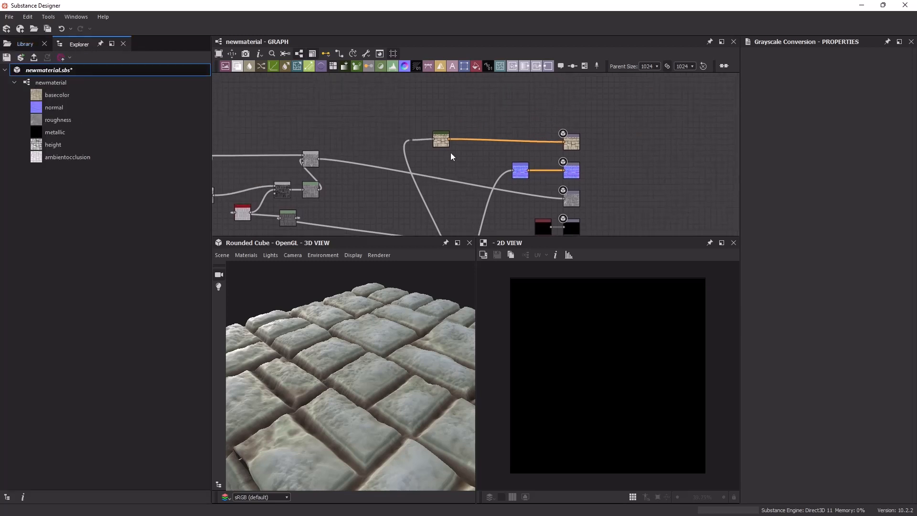
scroll(493, 142, "up", 3)
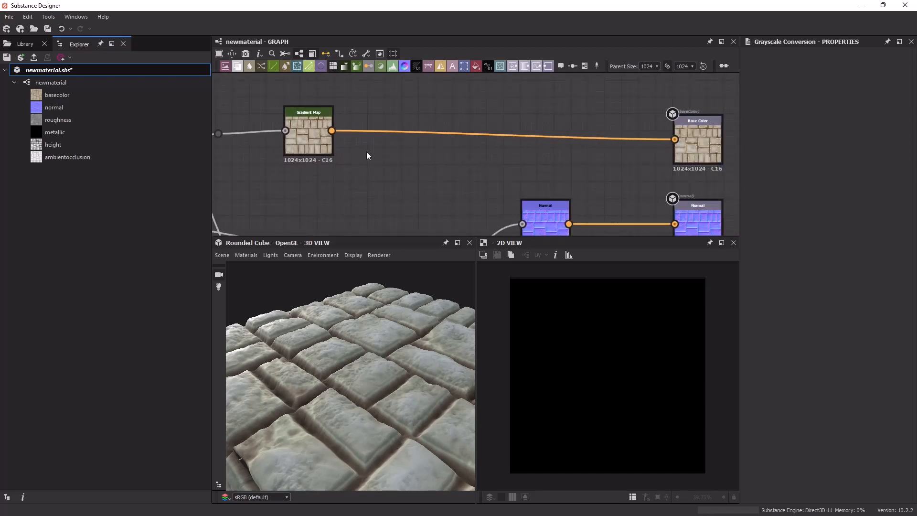
left_click_drag(316, 132, 315, 140)
middle_click_drag(396, 142, 373, 164)
double_click(309, 168)
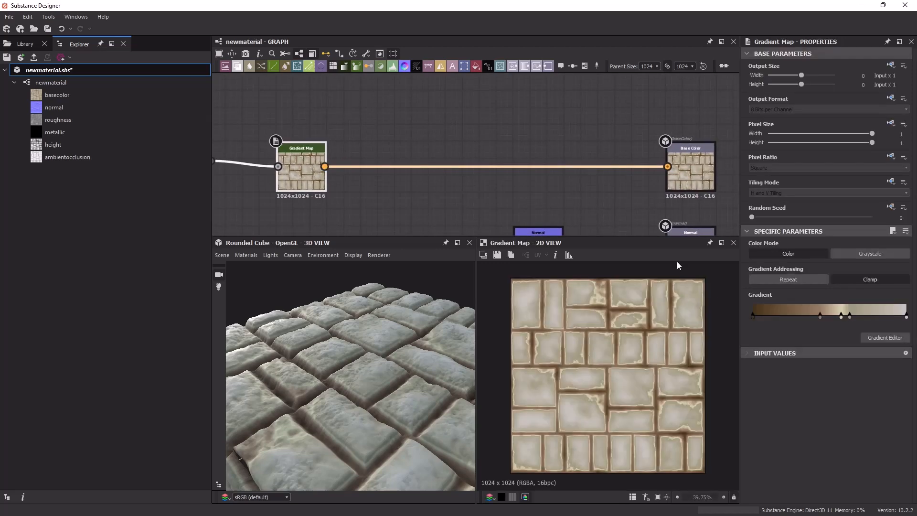
left_click(908, 232)
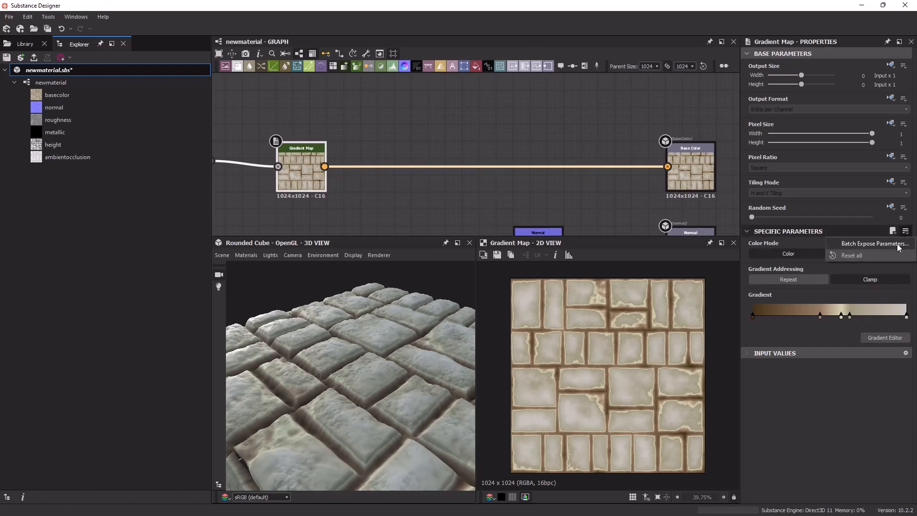
left_click(898, 247)
left_click(507, 359)
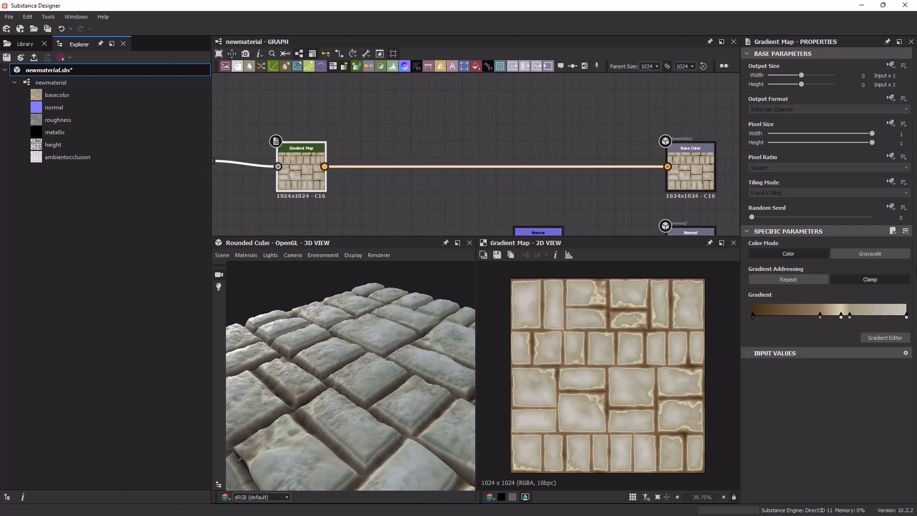
left_click(906, 232)
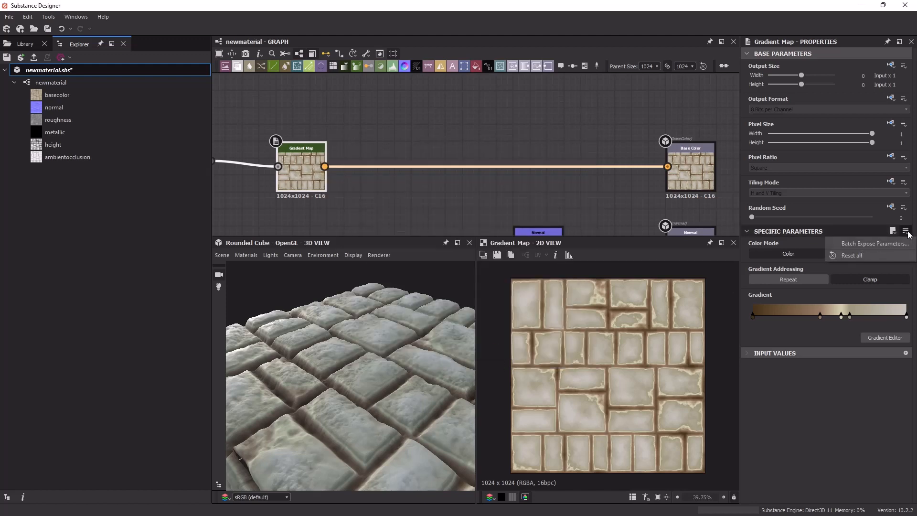
left_click(907, 233)
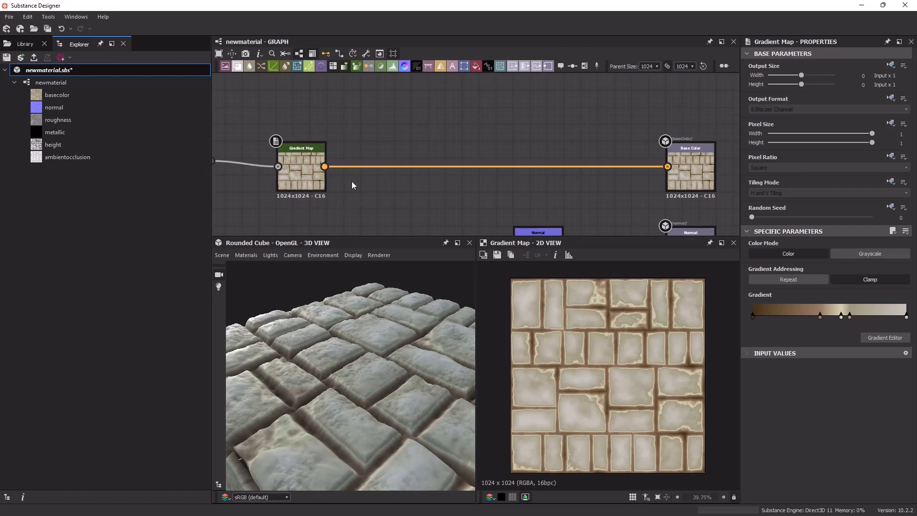
Insert an HSL node between the base color Gradient Map and the Base Color output.
middle_click_drag(389, 184, 422, 189)
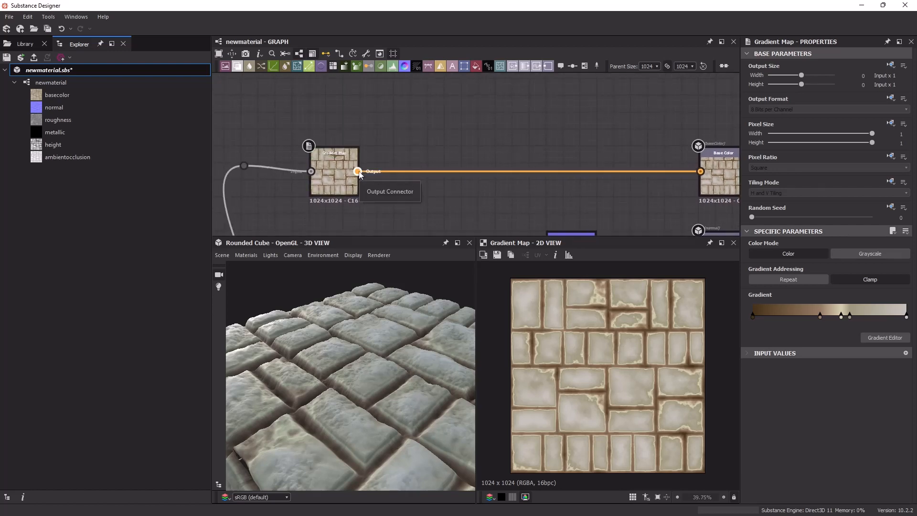
left_click_drag(358, 171, 413, 145)
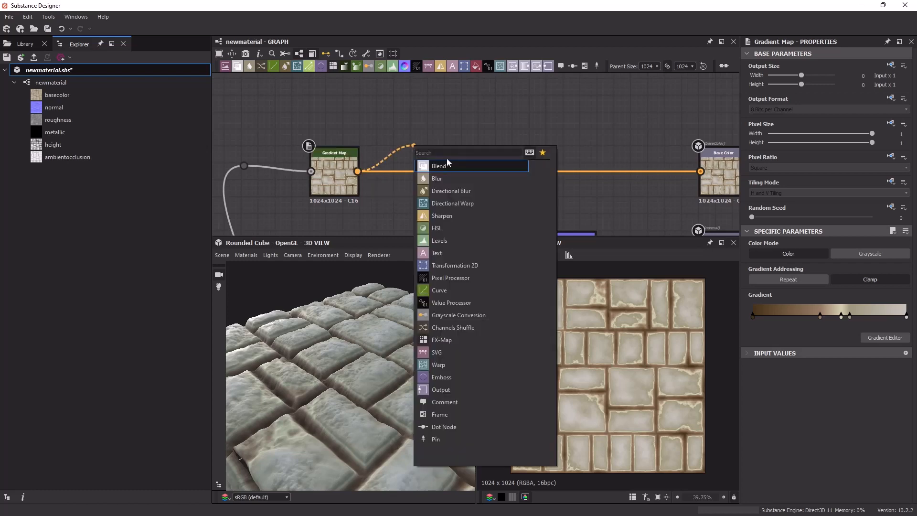
type("hsl")
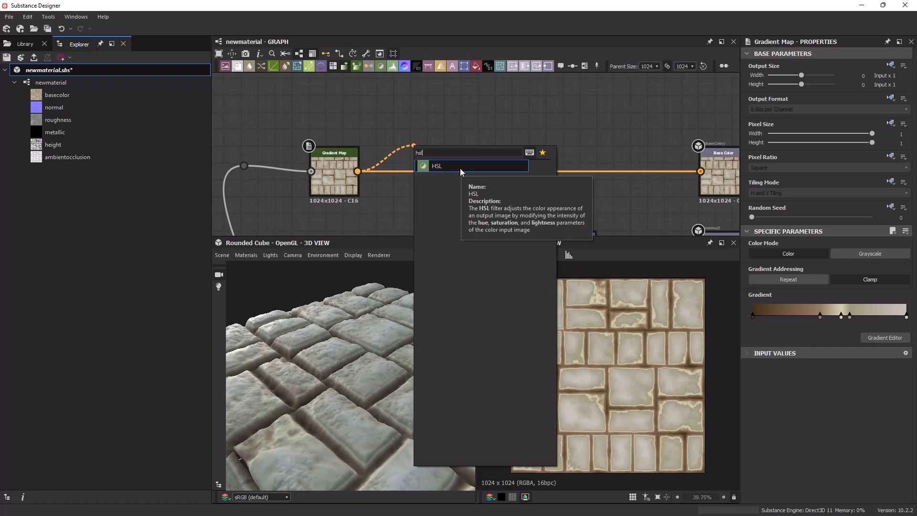
left_click(460, 168)
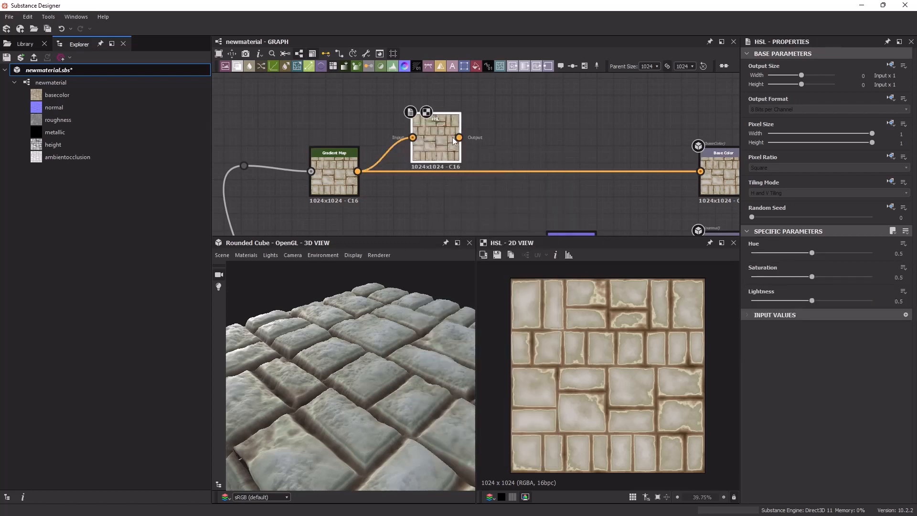
left_click_drag(459, 137, 701, 171)
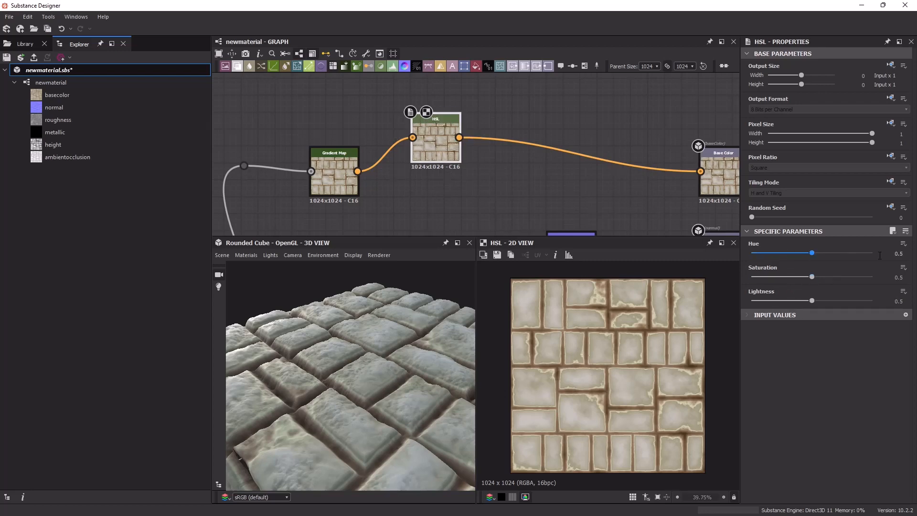
Batch expose the HSL node's Hue, Saturation and Lightness parameters as graph inputs.
left_click(907, 232)
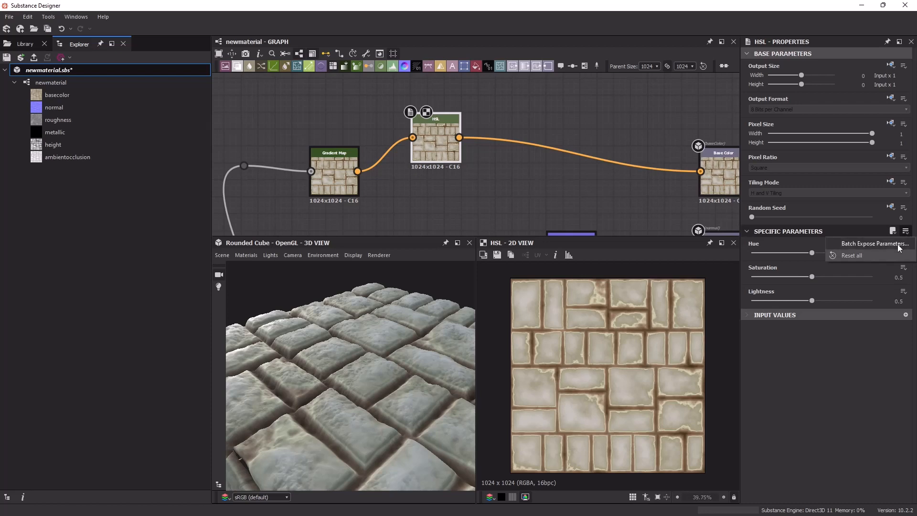
left_click(875, 244)
left_click(352, 197)
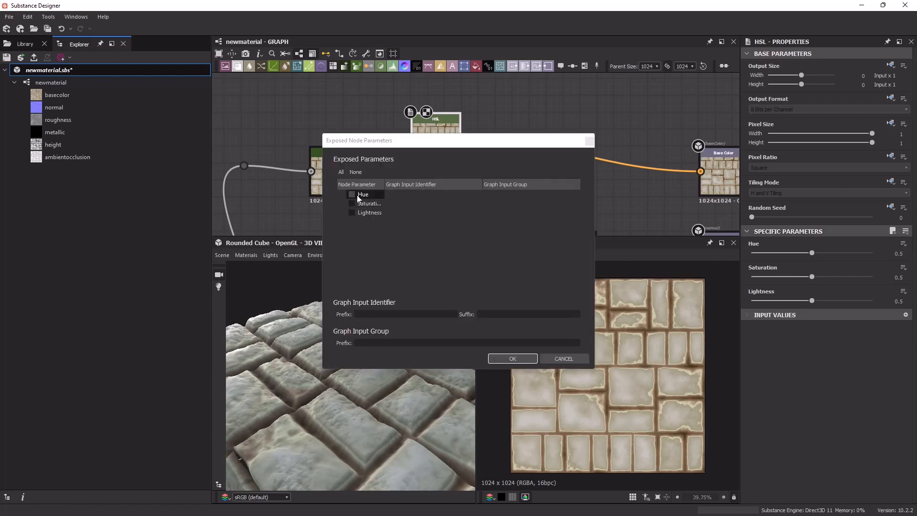
left_click(352, 208)
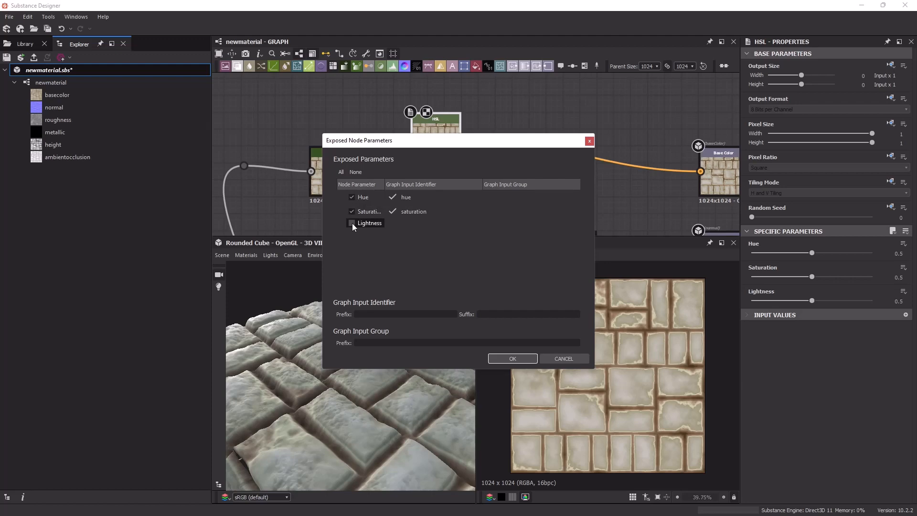
left_click(351, 223)
left_click(511, 358)
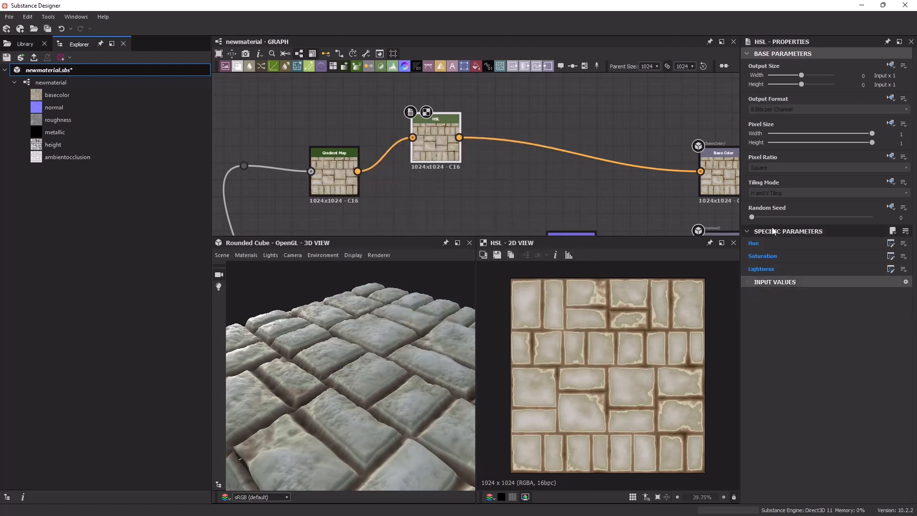
Expose the Normal node's Intensity as a new graph input labelled Normal Intensity with a maximum of 20.
scroll(534, 164, "down", 3)
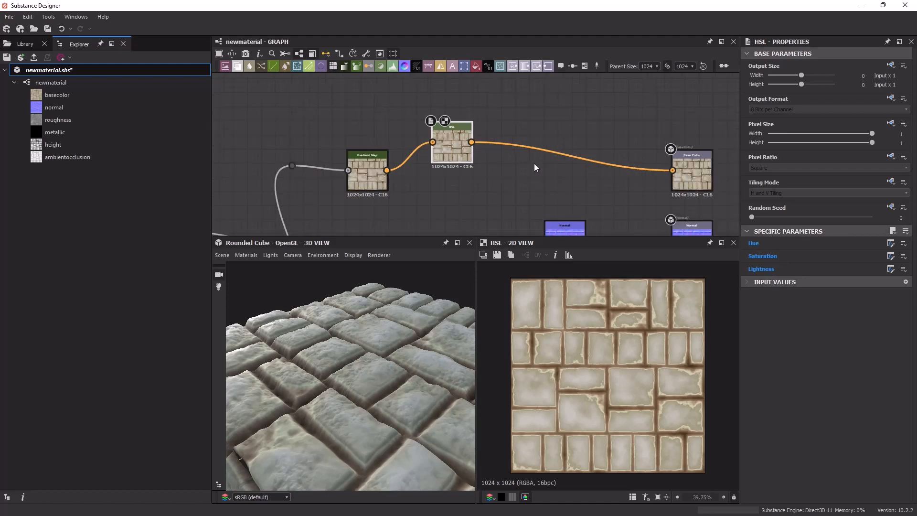
middle_click_drag(521, 174, 538, 96)
left_click(543, 125)
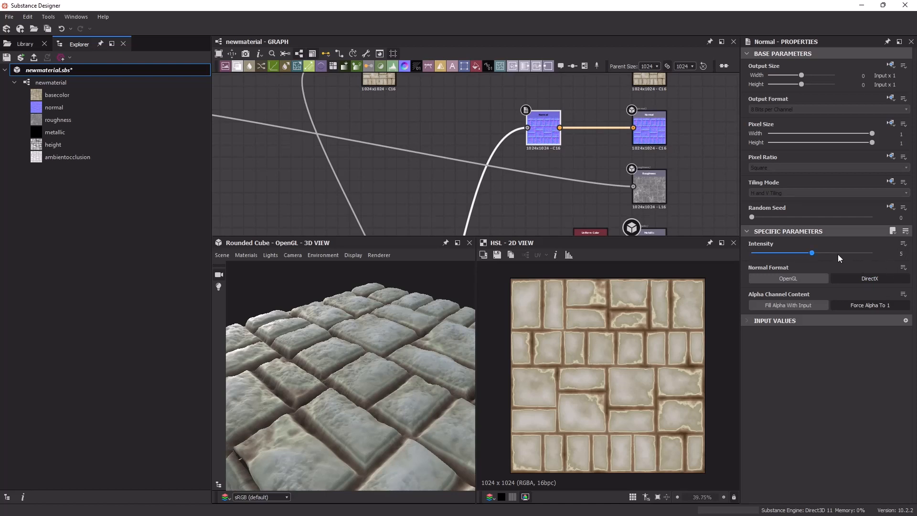
left_click(904, 244)
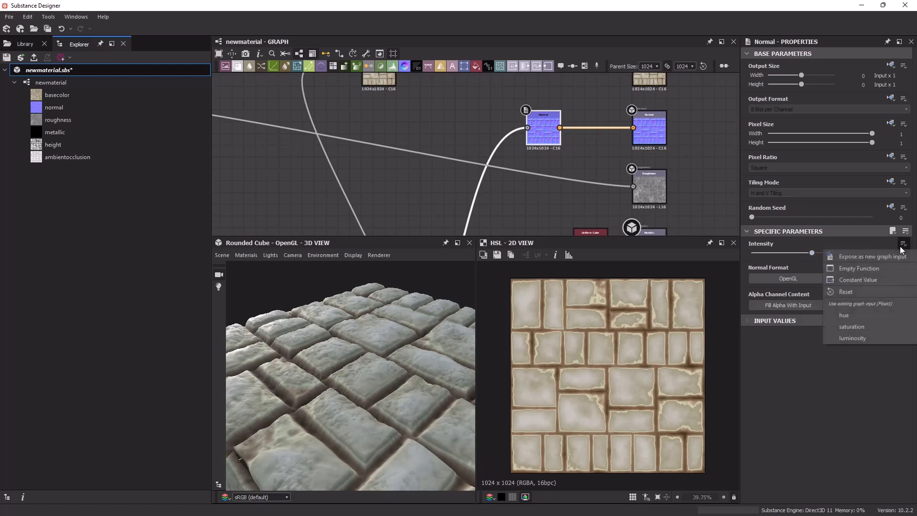
left_click(879, 257)
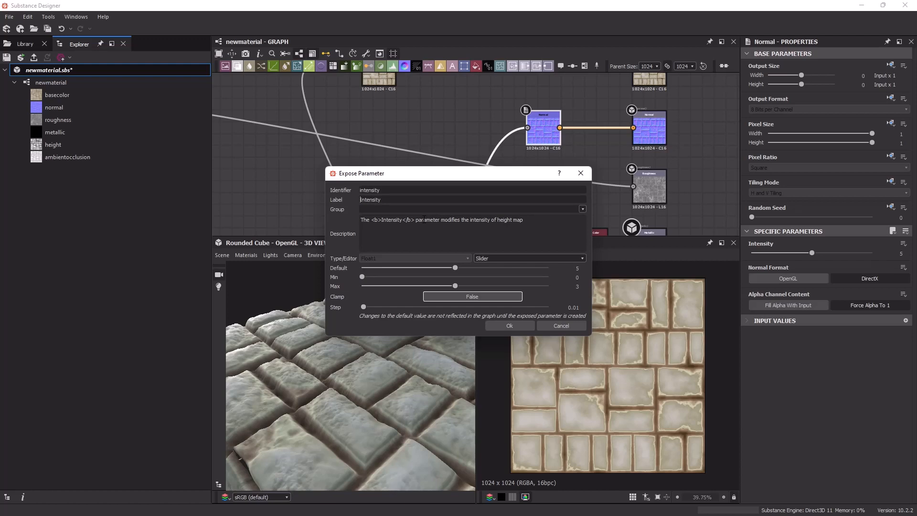
type("Normal")
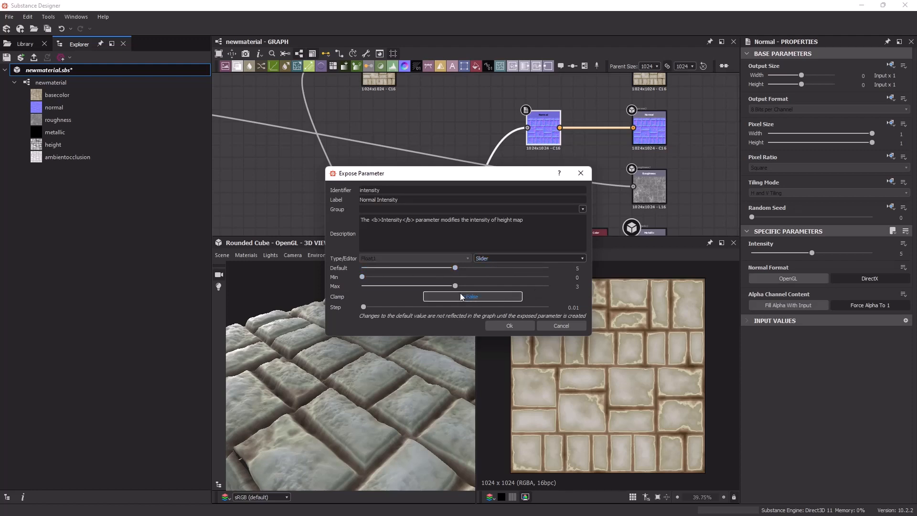
double_click(578, 286)
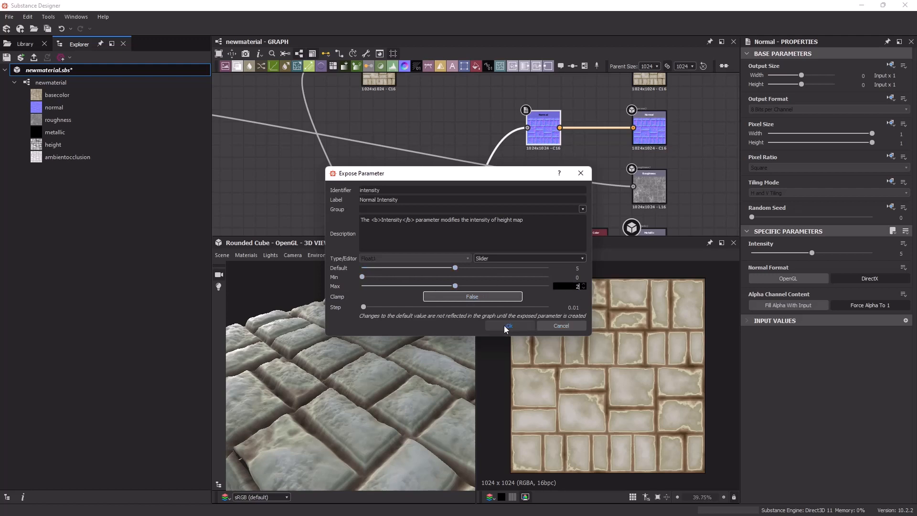
type("20")
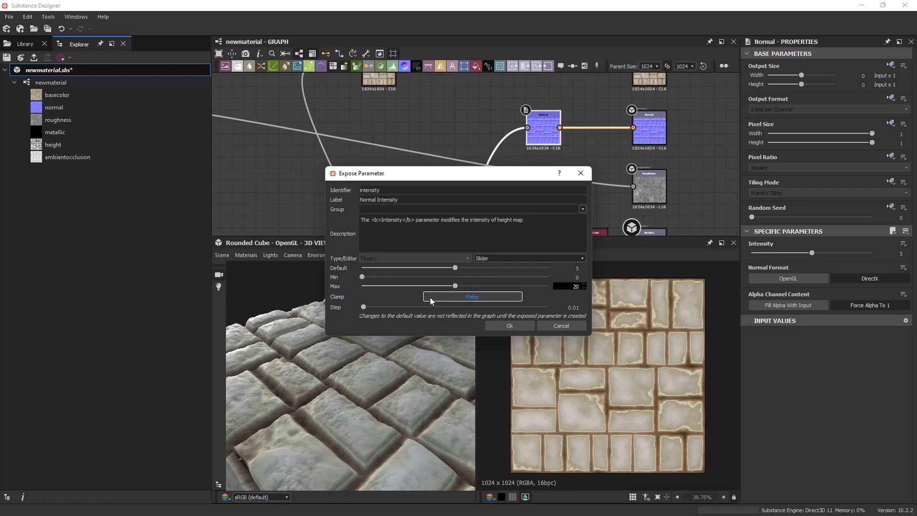
left_click(505, 325)
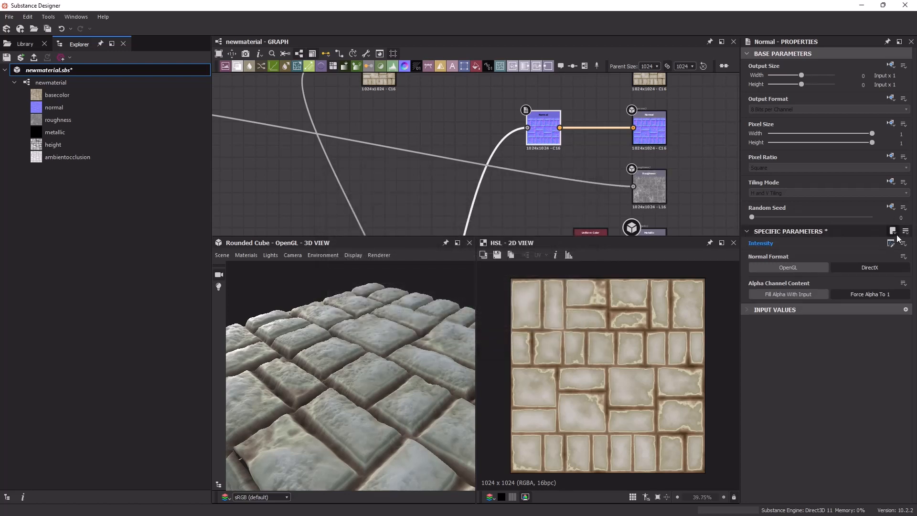
Save the package and publish it as the Substance Archive newmaterial in the materials folder with the default publish options.
middle_click_drag(617, 123, 568, 195)
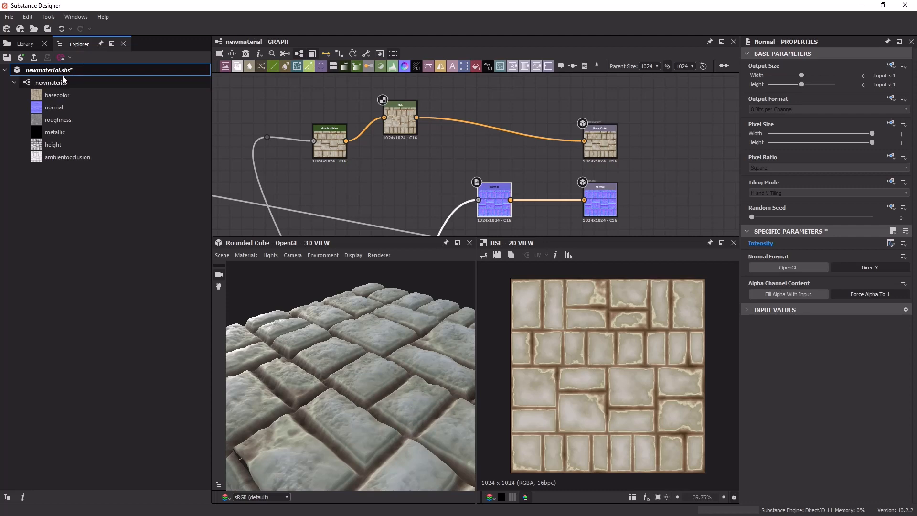
left_click(7, 57)
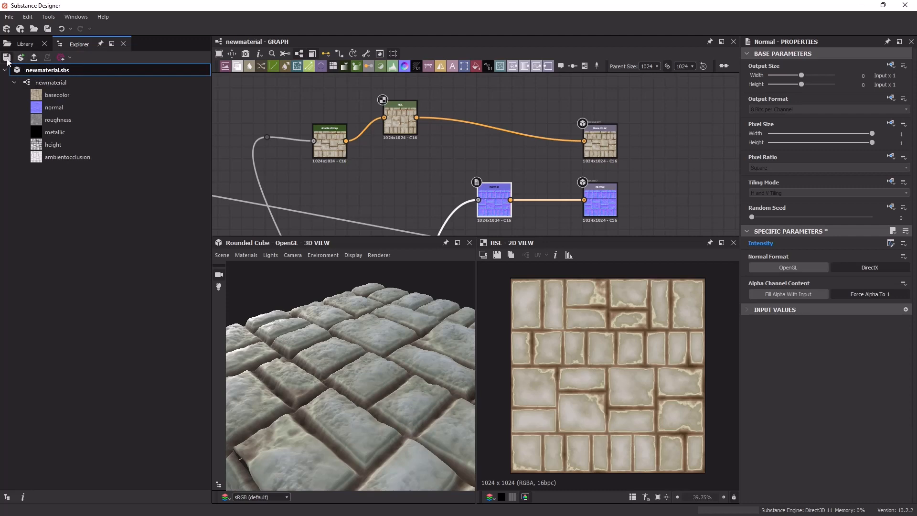
left_click(34, 57)
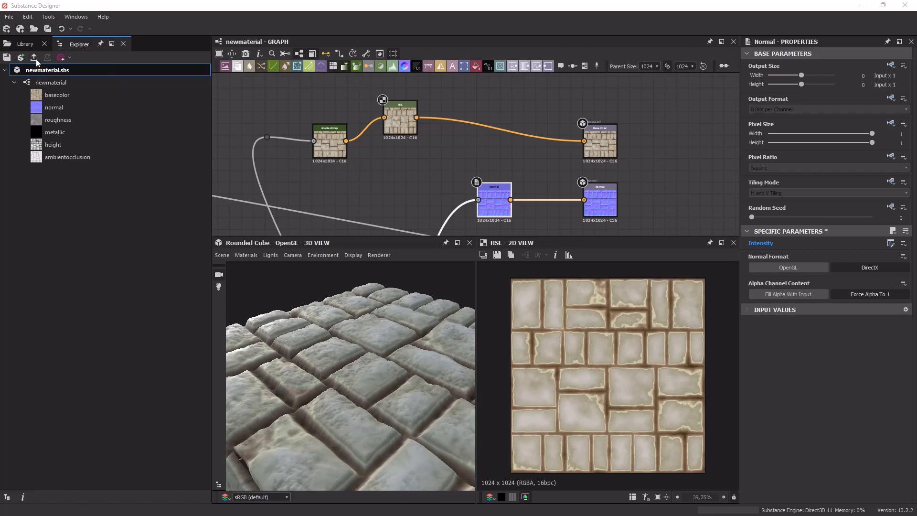
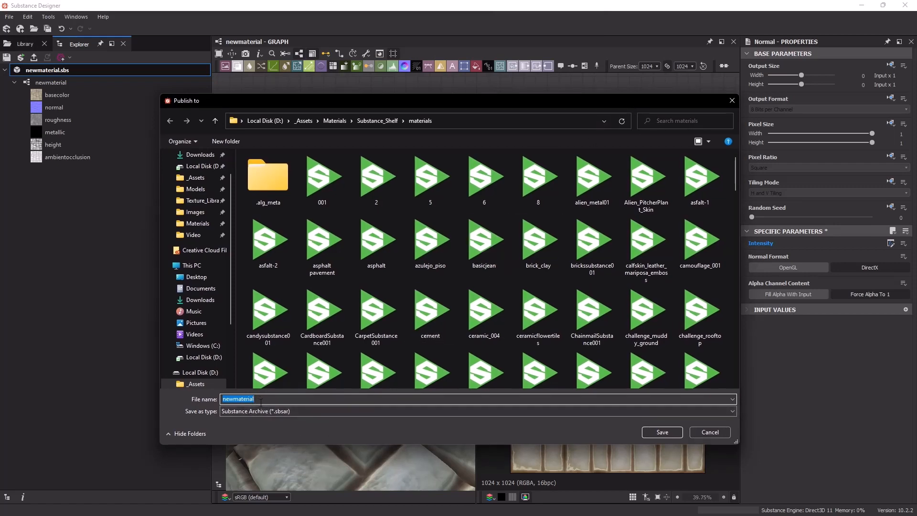
left_click(669, 434)
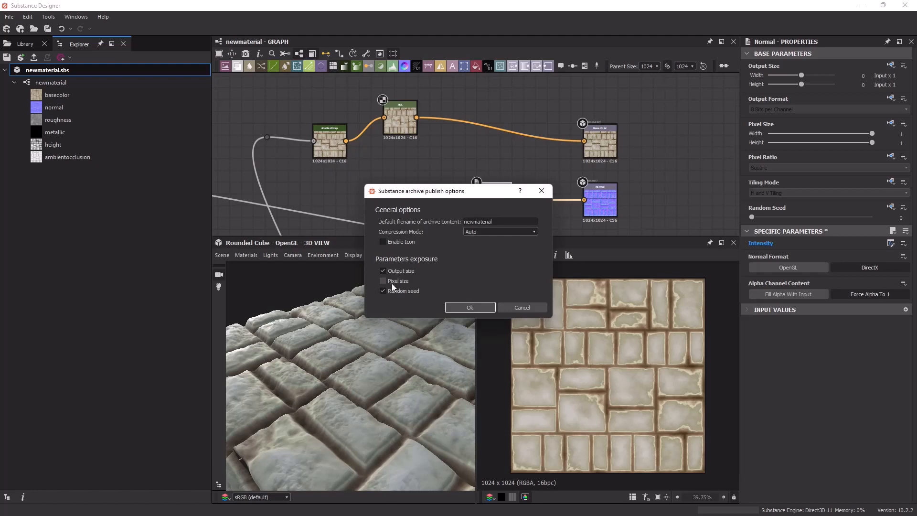
left_click(470, 308)
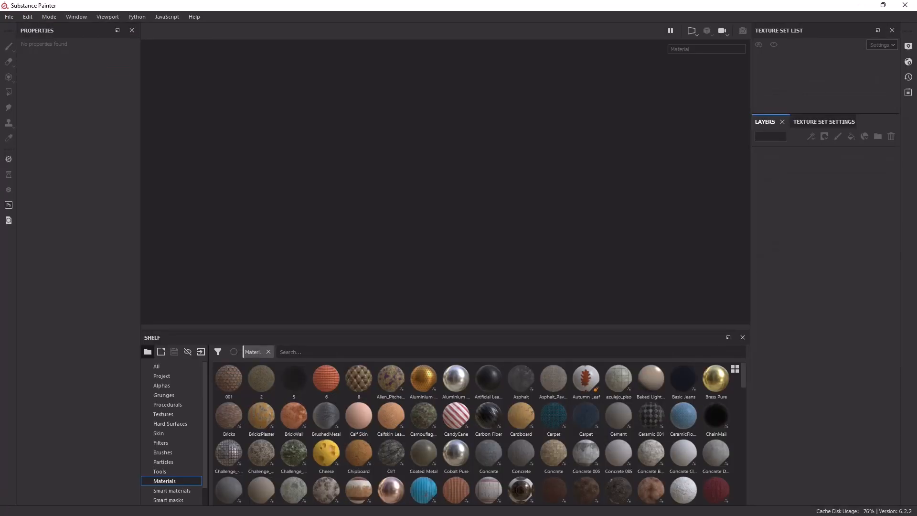
Switch to Substance Painter and open the MeetMat sample project.
left_click(9, 17)
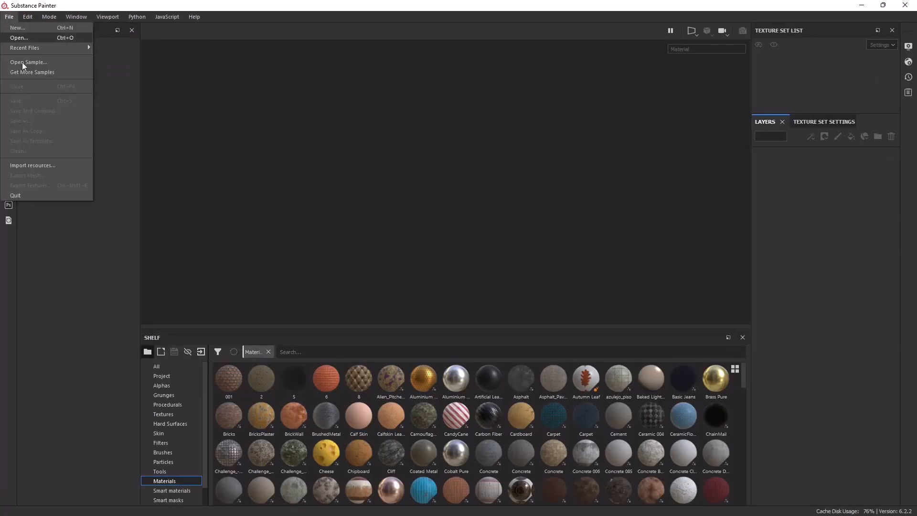
left_click(58, 64)
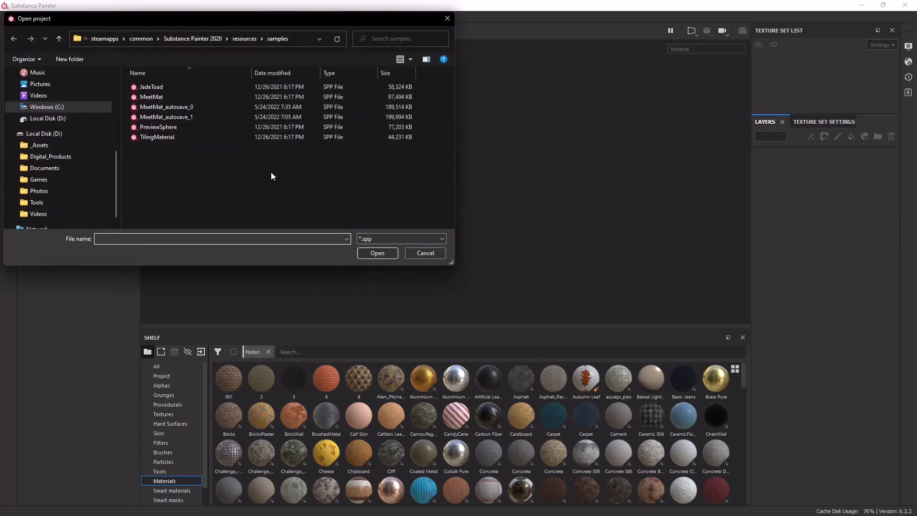
left_click(183, 97)
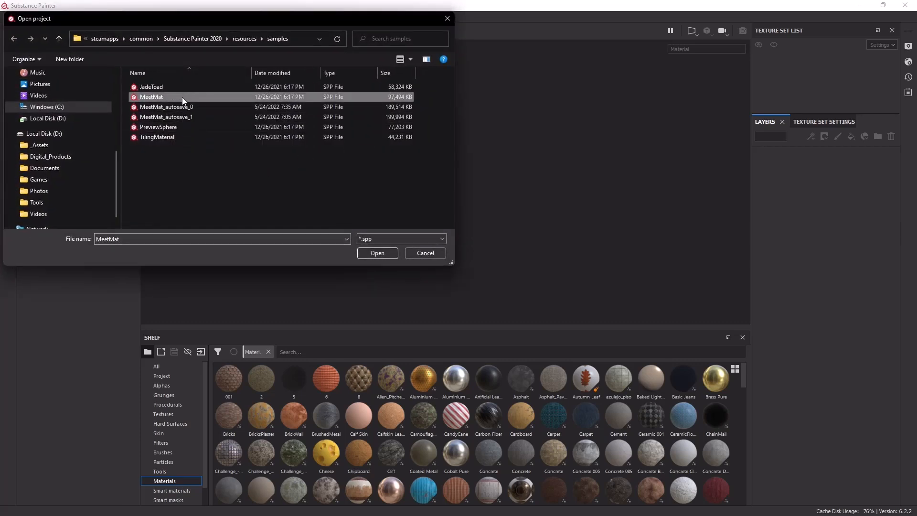
double_click(183, 97)
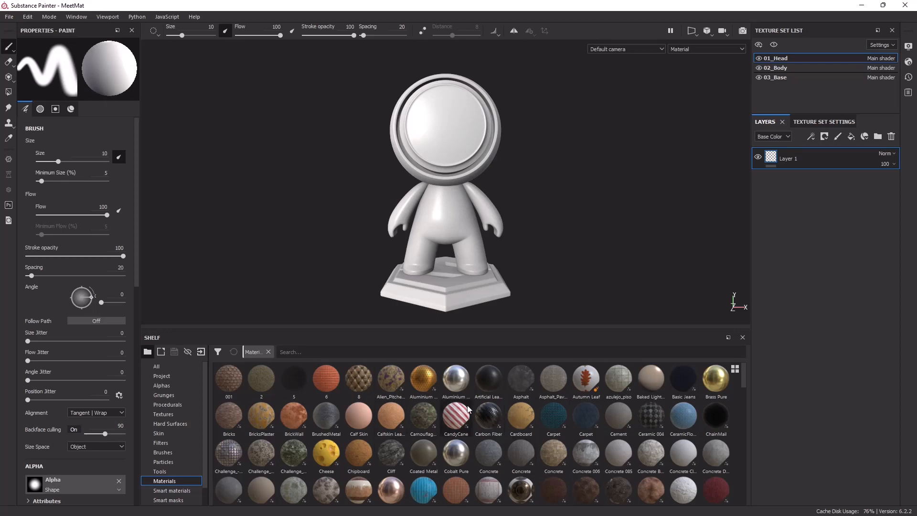
Apply the newmaterial material from the shelf to the character's body, head and base.
mouse_move(467, 410)
left_click_drag(744, 383, 763, 446)
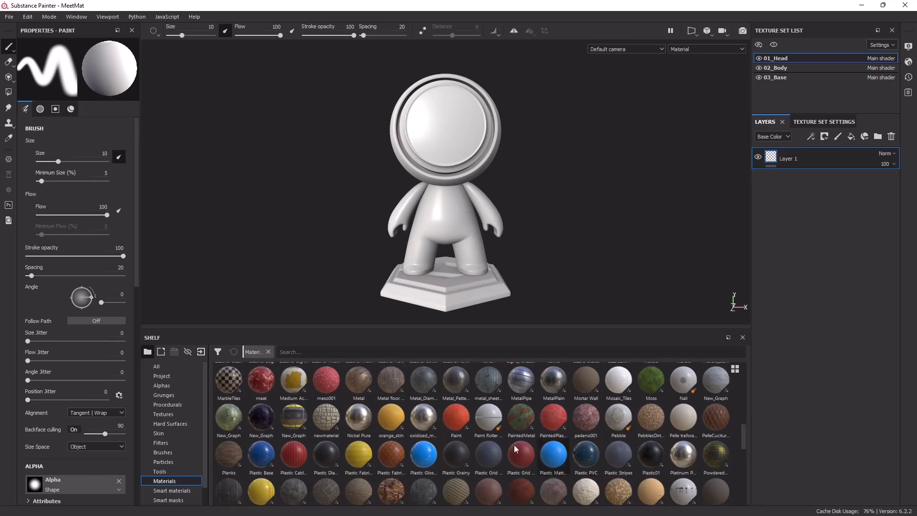
left_click(334, 425)
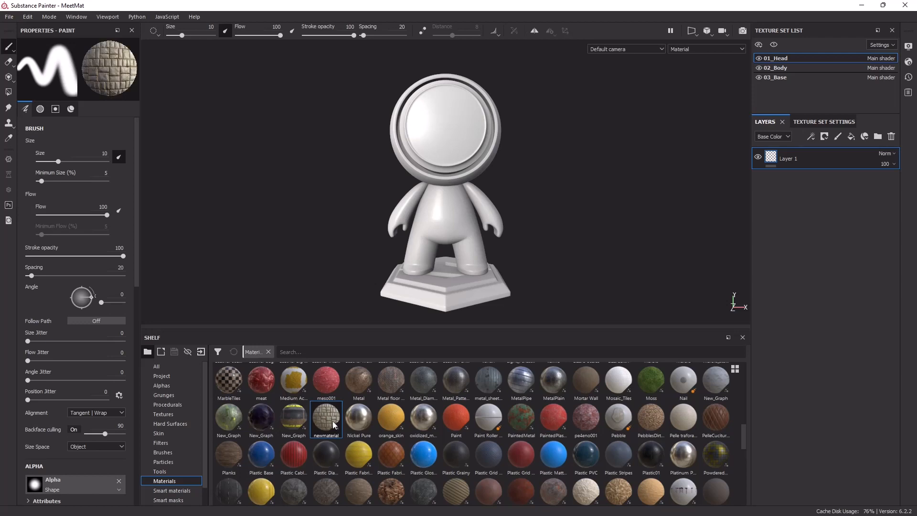
left_click_drag(328, 427, 489, 223)
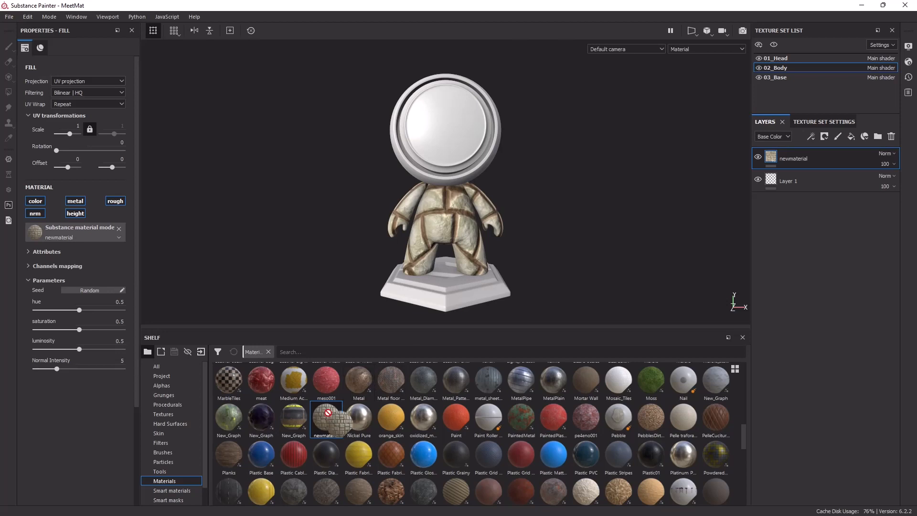
left_click_drag(327, 418, 428, 154)
left_click_drag(326, 418, 443, 283)
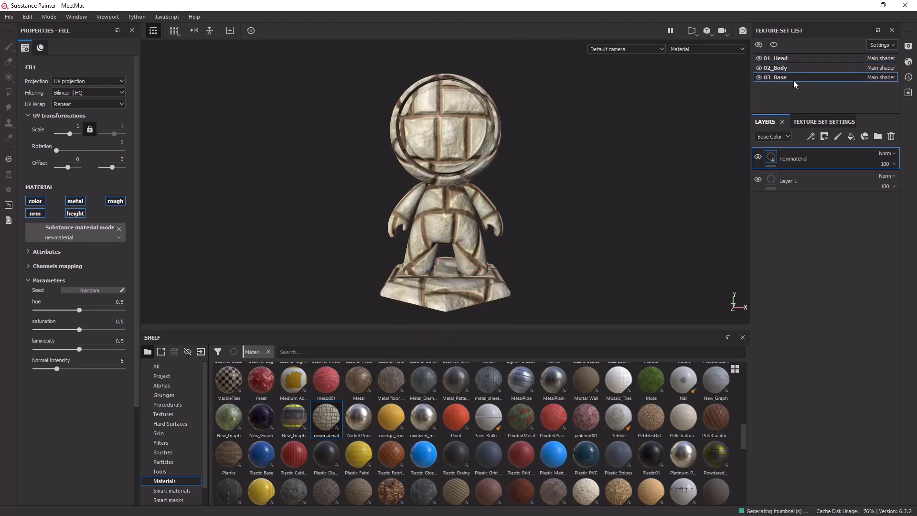
Examine the stone material on the character's head and body from closer up and from the side.
left_click_drag(593, 210, 568, 215, "alt")
scroll(566, 213, "up", 6)
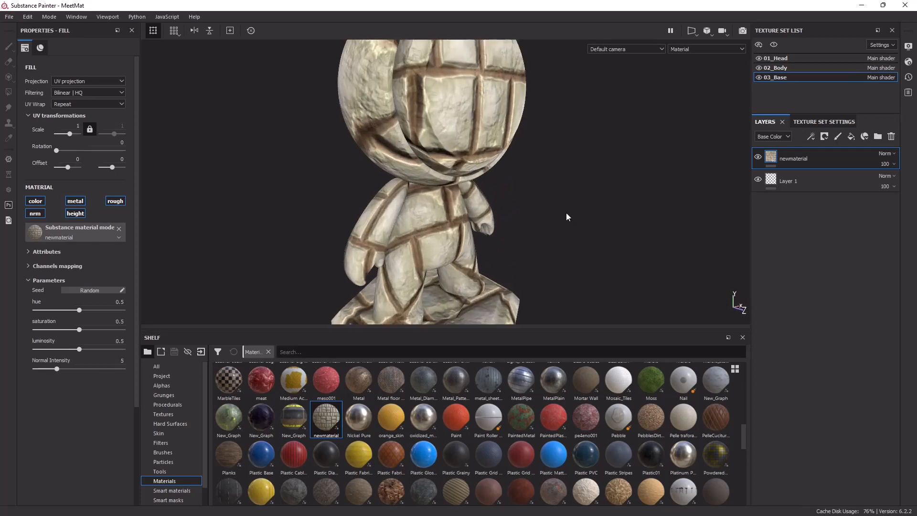
middle_click_drag(550, 152, 583, 233, "alt")
scroll(590, 224, "down", 3)
left_click_drag(590, 222, 560, 242, "alt")
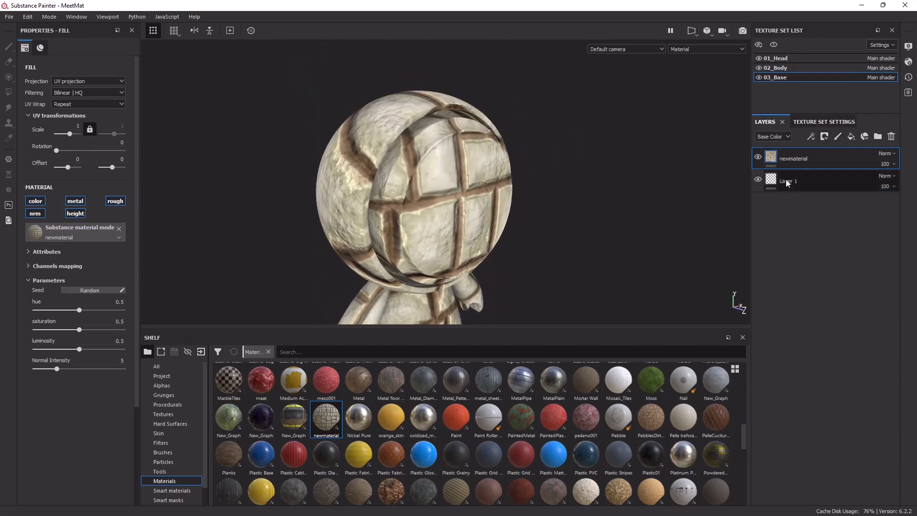
double_click(794, 159)
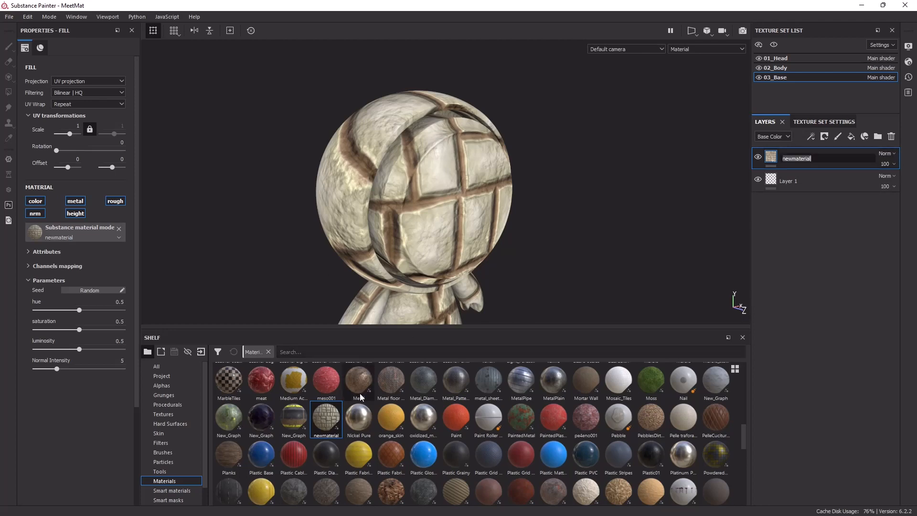
key("End")
key("Return")
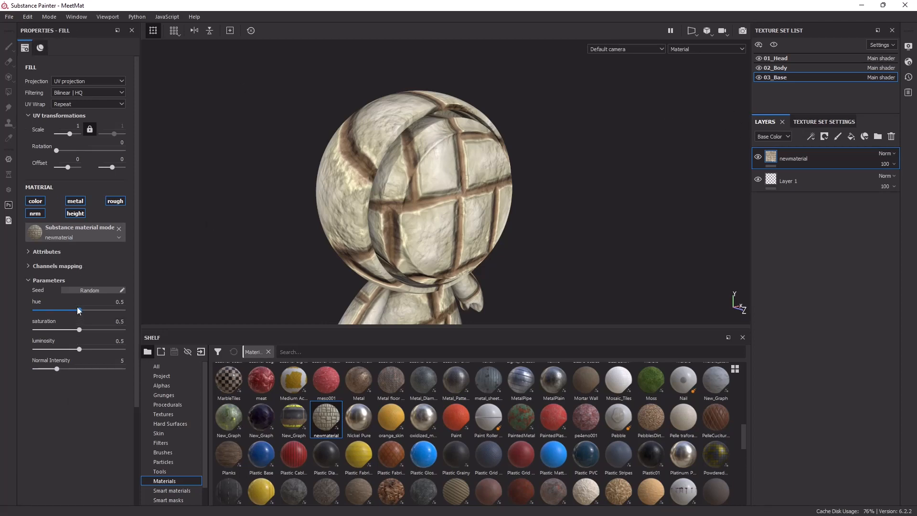
Try a hue of about 0.51 and a saturation of about 0.25 on the base's newmaterial layer and inspect the base.
left_click_drag(78, 310, 73, 311)
left_click_drag(55, 309, 66, 315)
left_click(79, 311)
left_click(57, 330)
scroll(458, 228, "up", 3)
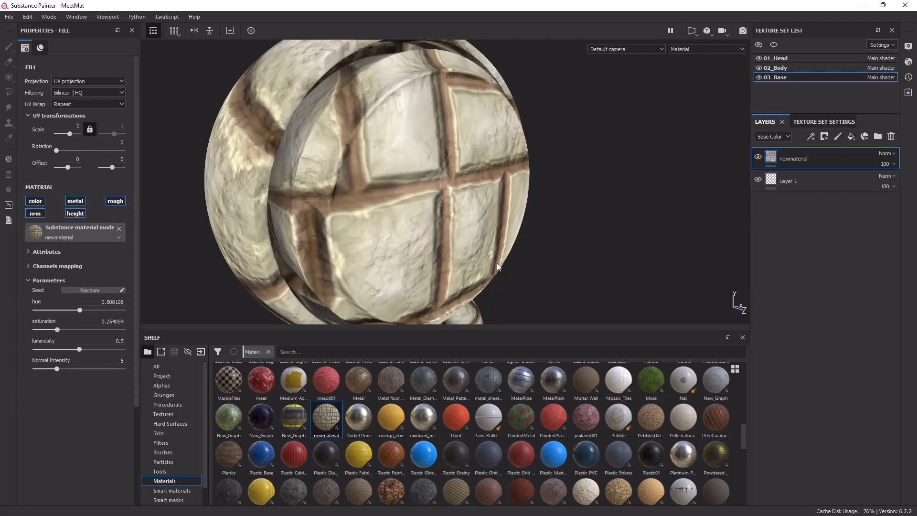
scroll(497, 263, "down", 4)
middle_click_drag(568, 320, 542, 125, "alt")
scroll(477, 236, "up", 3)
left_click_drag(483, 231, 530, 170, "alt")
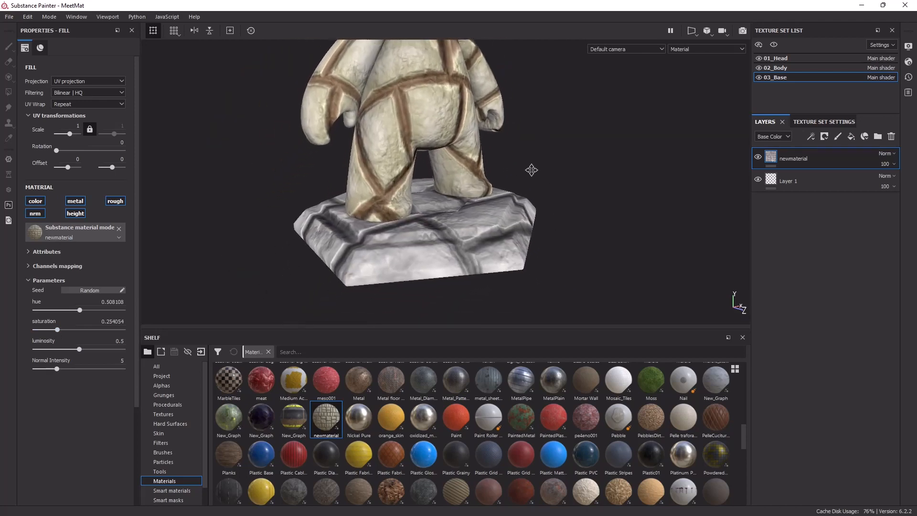
middle_click_drag(530, 170, 539, 169, "alt")
left_click_drag(539, 169, 531, 215, "alt")
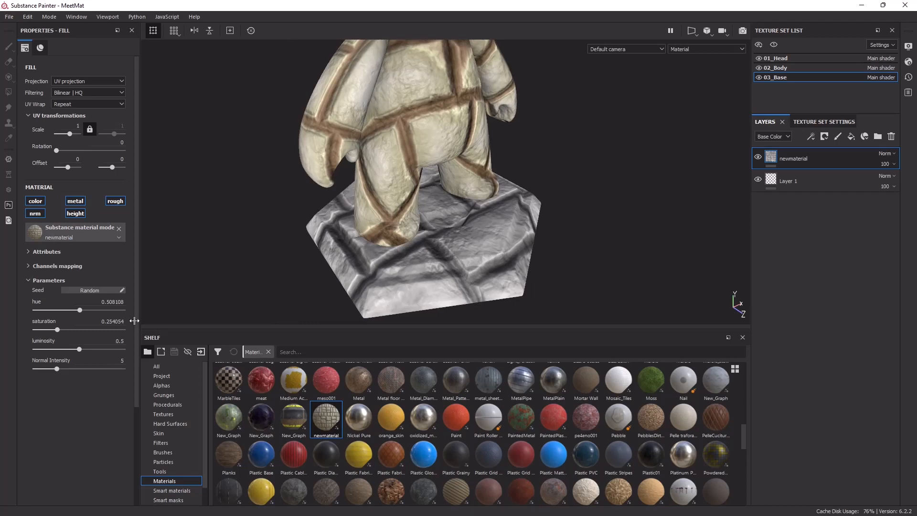
Set the base's newmaterial layer to a hue of about 0.50 and a saturation of about 0.51.
left_click(77, 330)
left_click(73, 310)
left_click(87, 311)
left_click(65, 330)
left_click(79, 330)
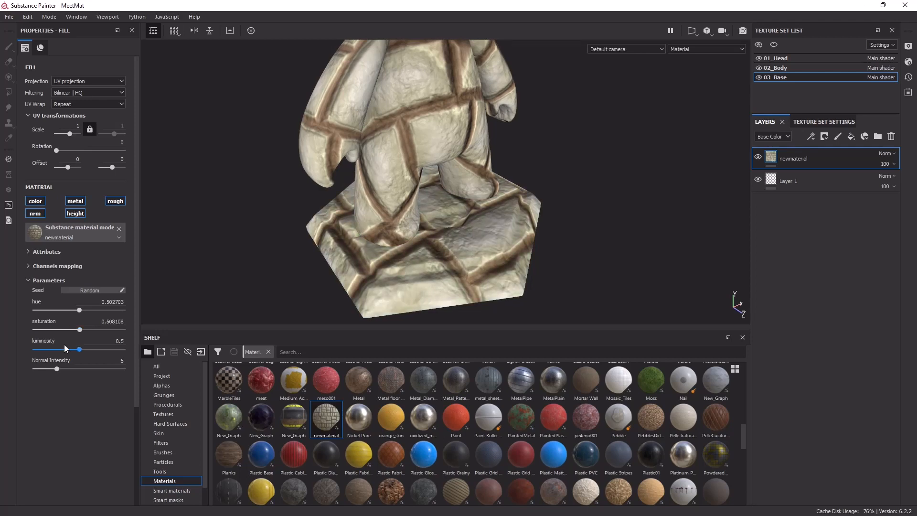
Set the base material's luminosity to about 0.50 and its Normal Intensity to 10.05.
left_click(73, 352)
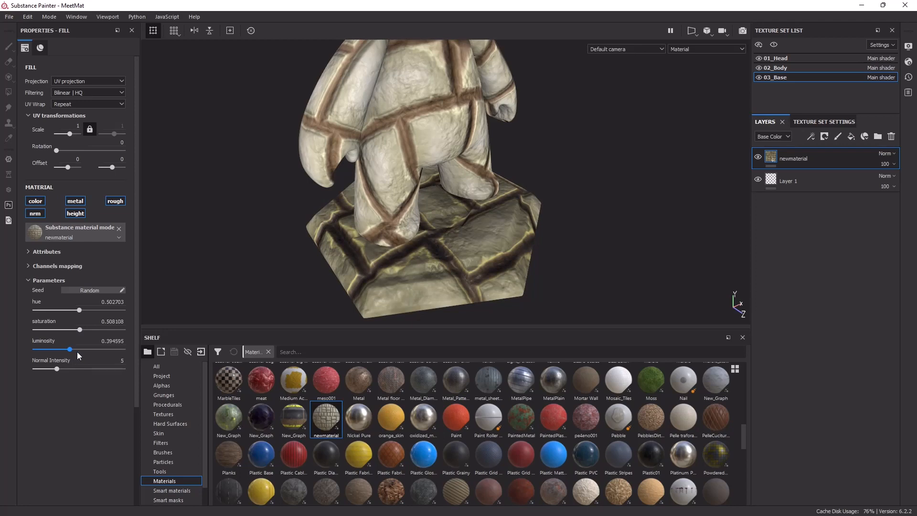
left_click(76, 352)
left_click(78, 351)
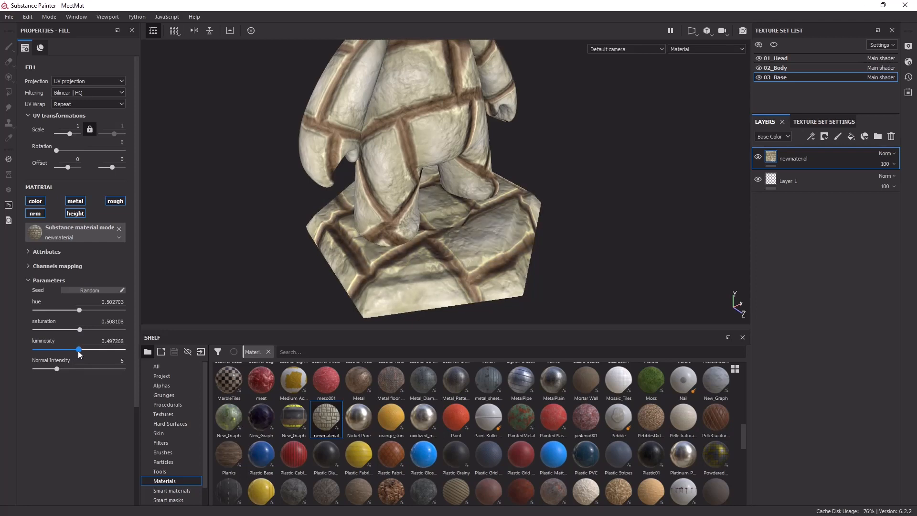
mouse_move(58, 368)
left_mouse_down()
mouse_move(179, 370)
mouse_move(55, 370)
left_mouse_up()
left_click(78, 368)
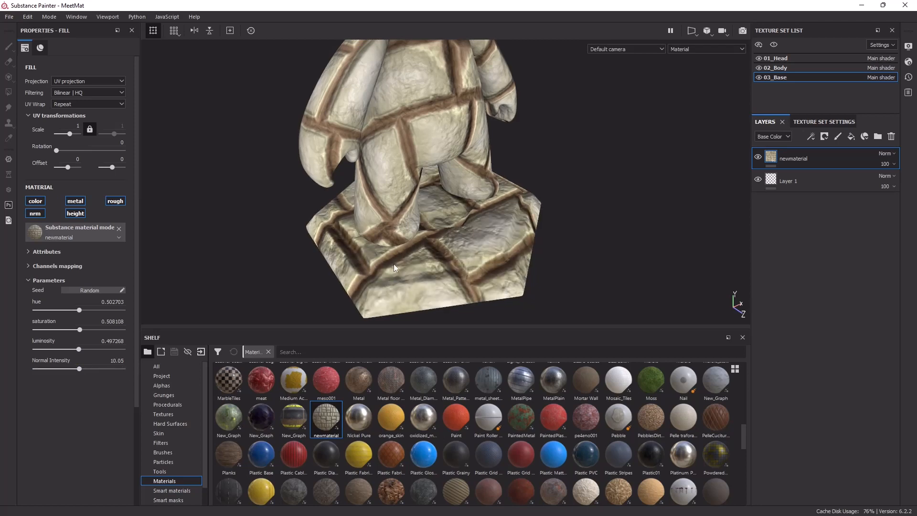
Change the projection of the base's newmaterial fill layer to Tri-planar projection.
scroll(505, 211, "down", 2)
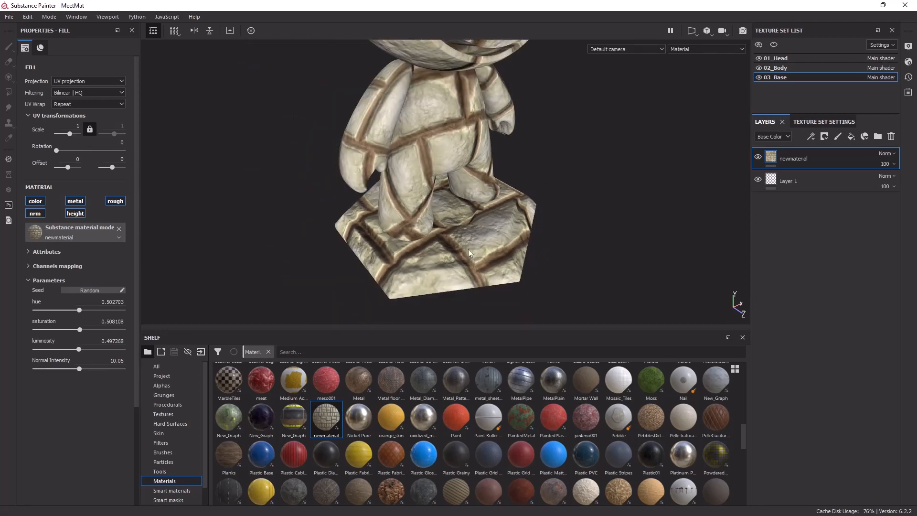
scroll(473, 248, "down", 1)
middle_click_drag(483, 208, 484, 239, "alt")
left_click_drag(484, 239, 525, 207, "alt")
scroll(476, 146, "up", 1)
left_click_drag(463, 219, 471, 216, "alt")
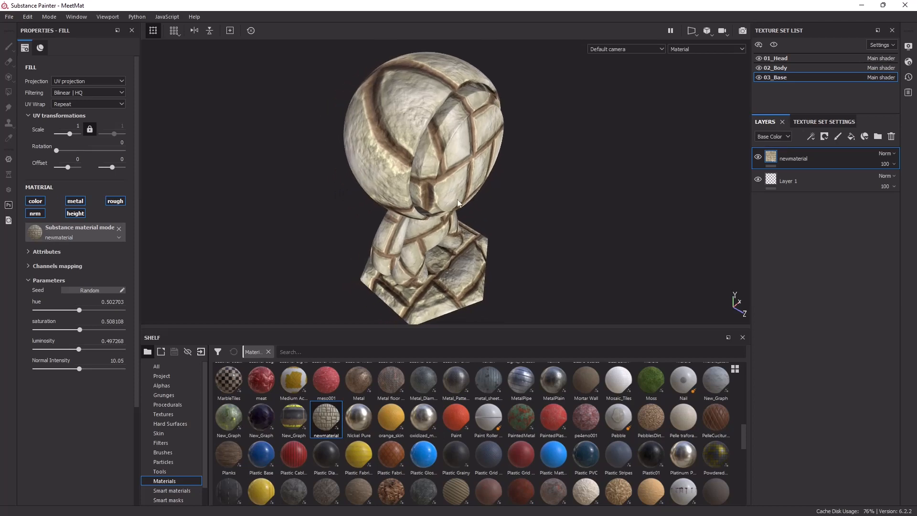
left_click(88, 84)
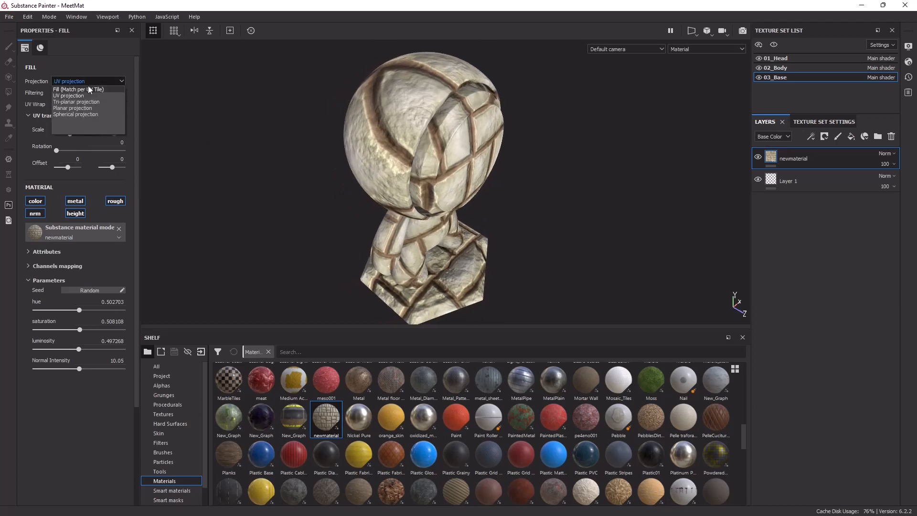
left_click(83, 102)
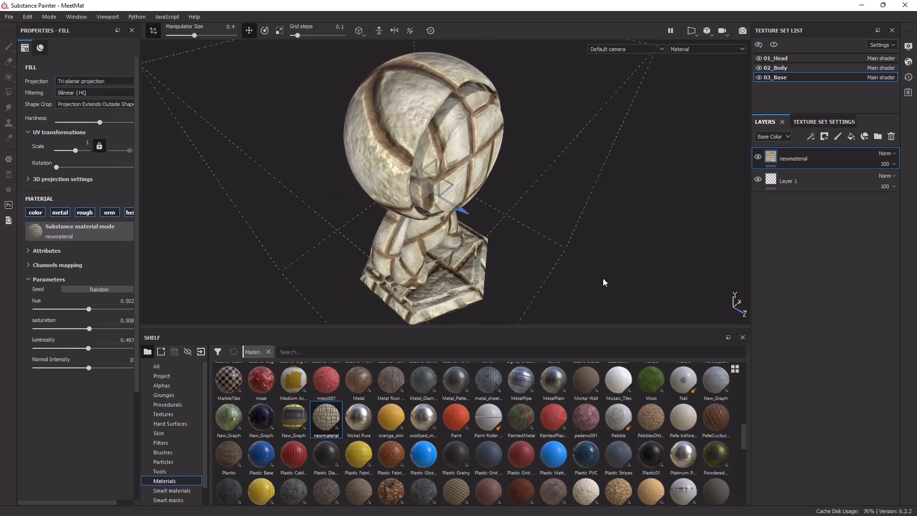
left_click(634, 271)
left_click_drag(542, 208, 521, 222, "alt")
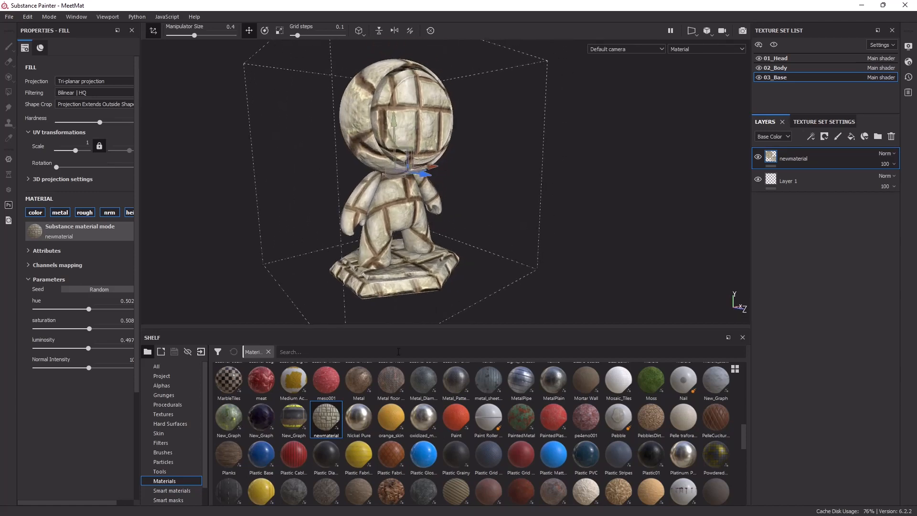
Apply the green mossy New_Graph material from the shelf to the character's head.
left_click_drag(229, 418, 414, 134)
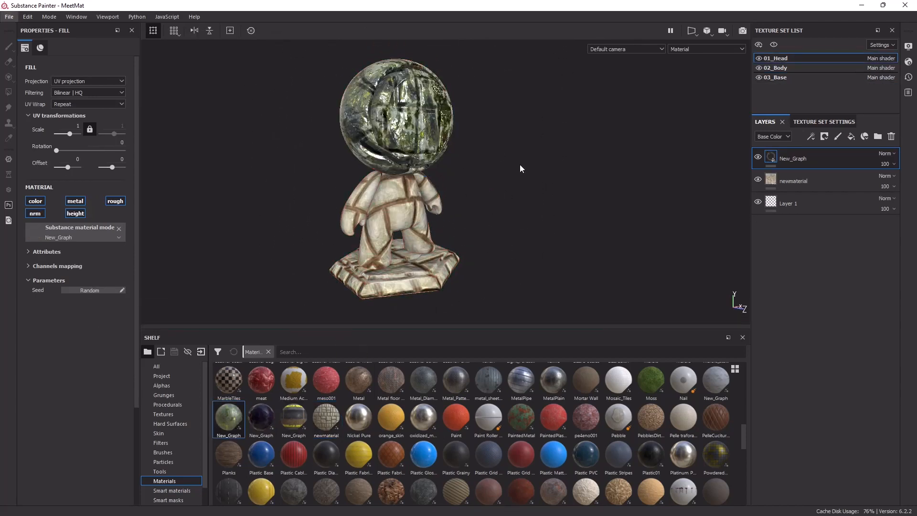
left_click_drag(461, 180, 597, 198, "alt")
Delete the head's newmaterial layer and undo the deletion.
left_click(830, 179)
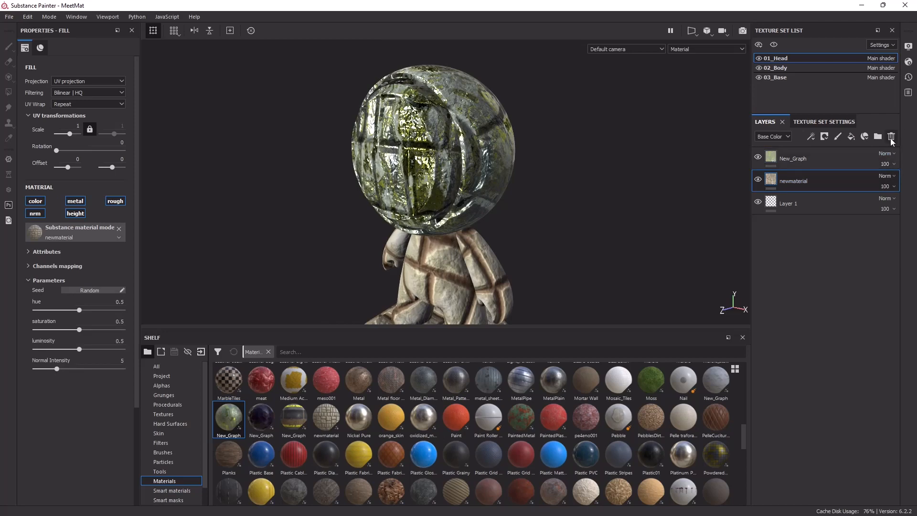
left_click(892, 137)
key("ctrl+z")
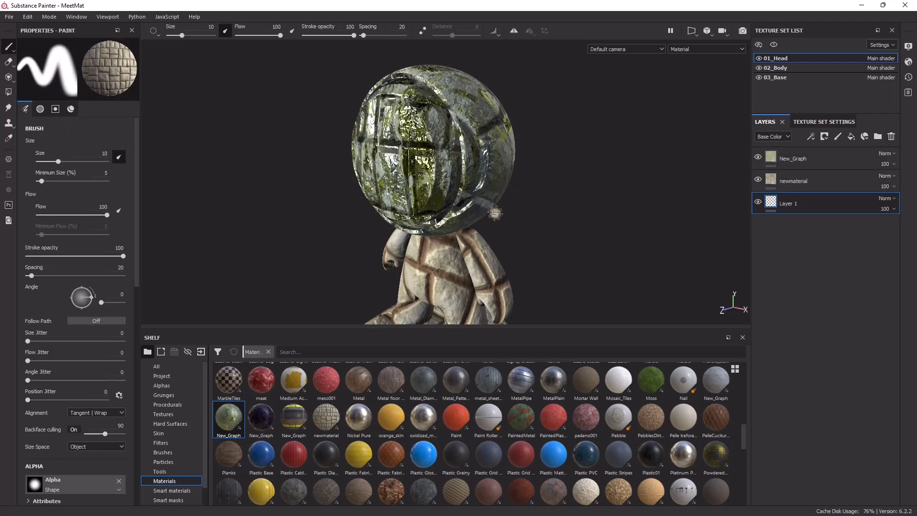
Select the head's New_Graph layer and inspect its material from the other side.
left_click(807, 187)
left_click(803, 163)
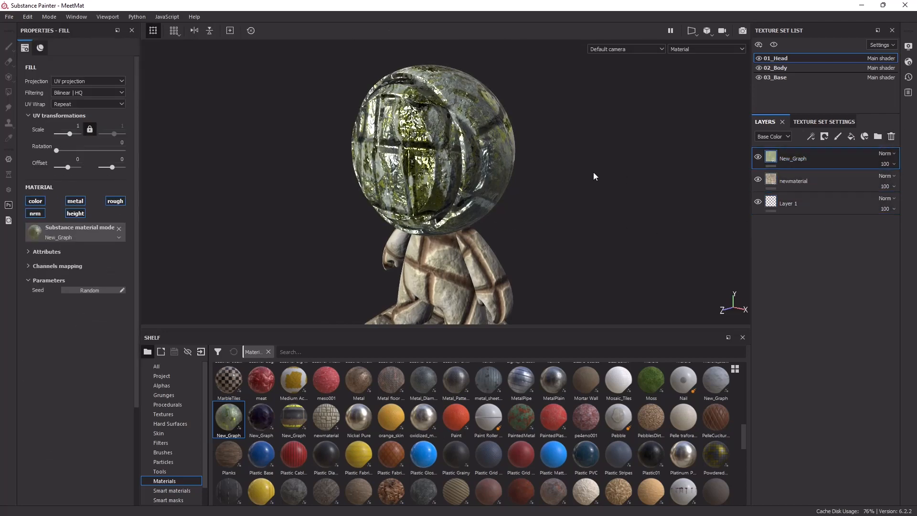
left_click_drag(593, 173, 481, 214, "alt")
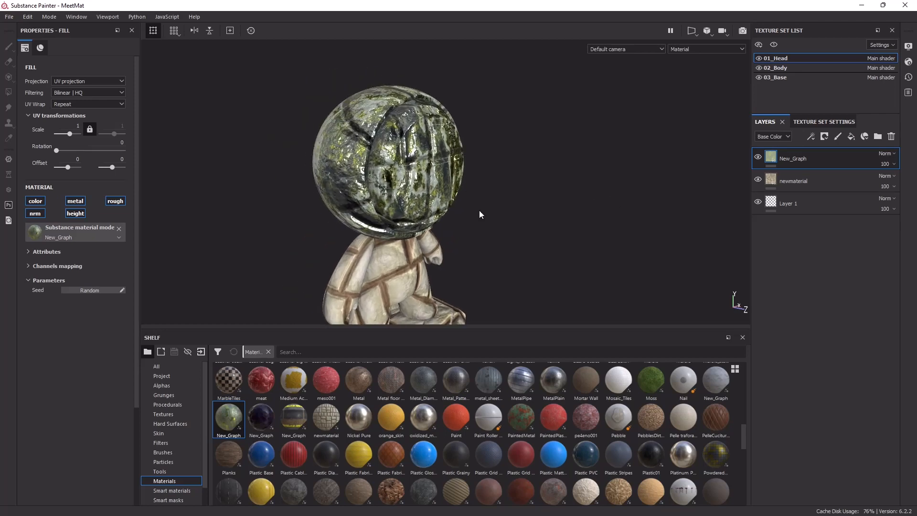
Compare the head with and without its New_Graph layer, and add a black mask to that layer.
left_click(757, 158)
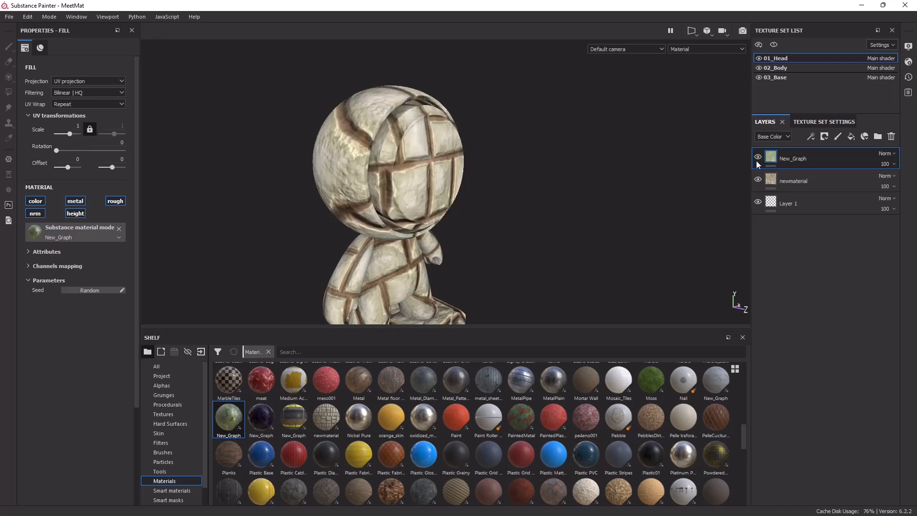
left_click(758, 157)
right_click(797, 160)
left_click(698, 168)
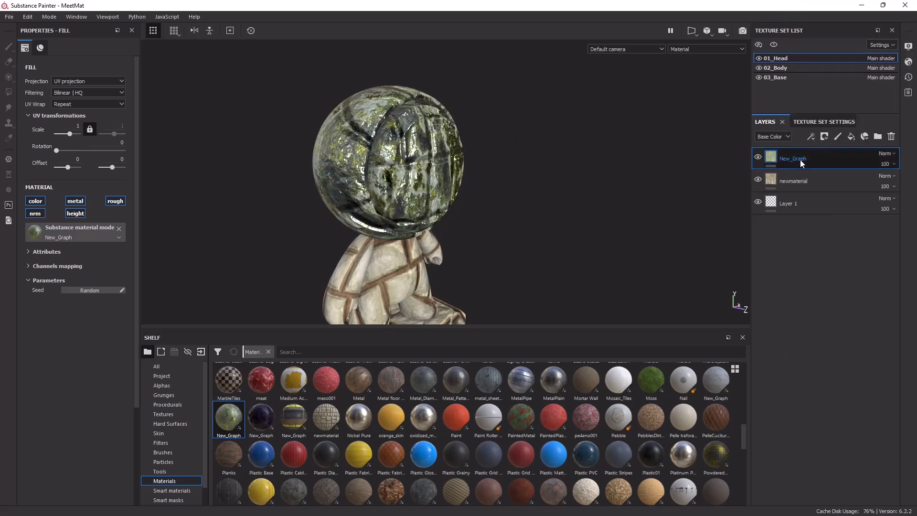
right_click(800, 160)
left_click(827, 17)
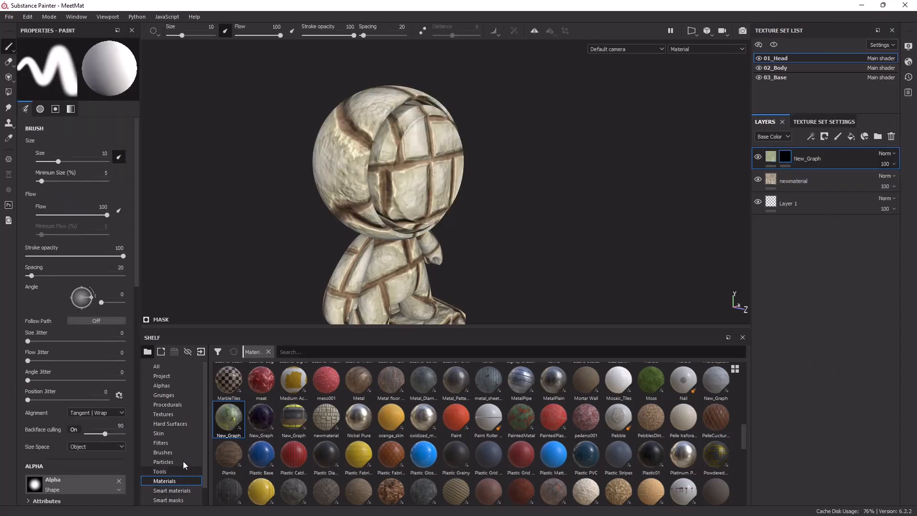
Give the mask brush the Kyle Brush Presets alpha 18 shape, a size of about 44 and a flow of 21.
left_click(176, 385)
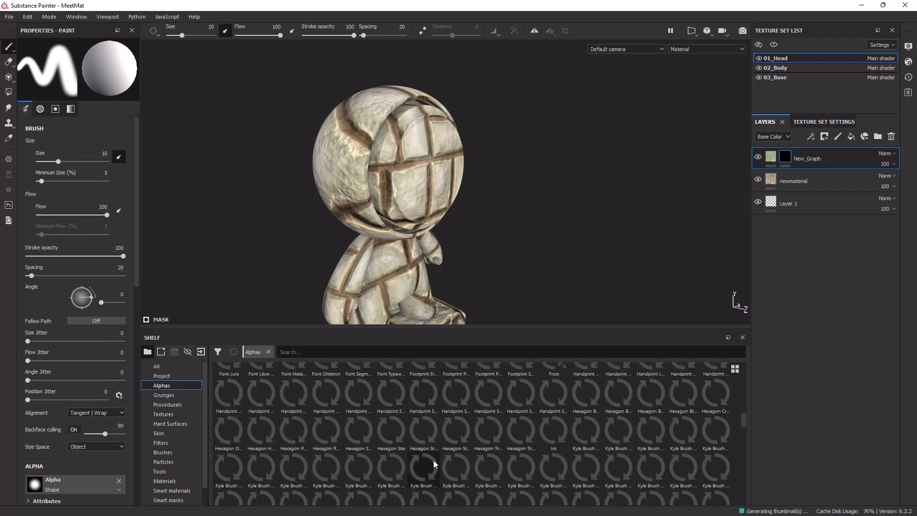
left_click(391, 473)
left_click_drag(390, 200, 413, 205, "alt")
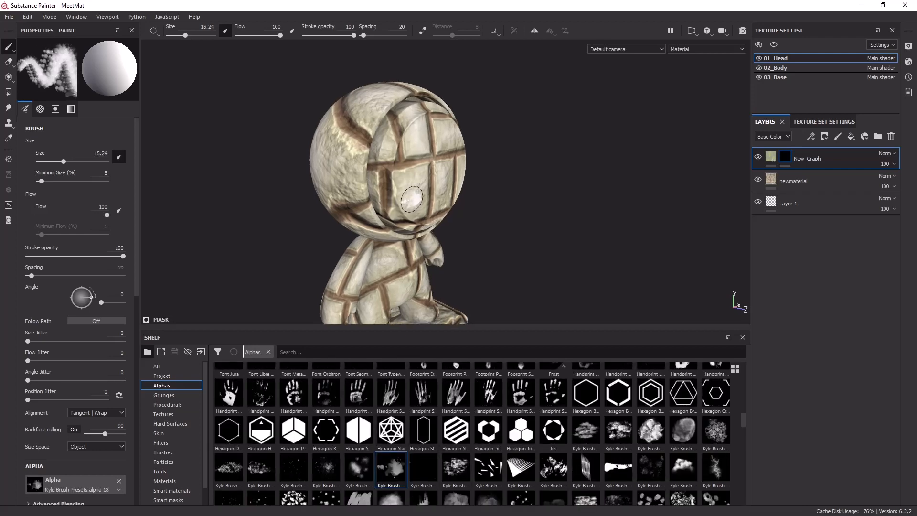
right_click_drag(411, 198, 433, 199, "ctrl")
left_click_drag(255, 37, 247, 37)
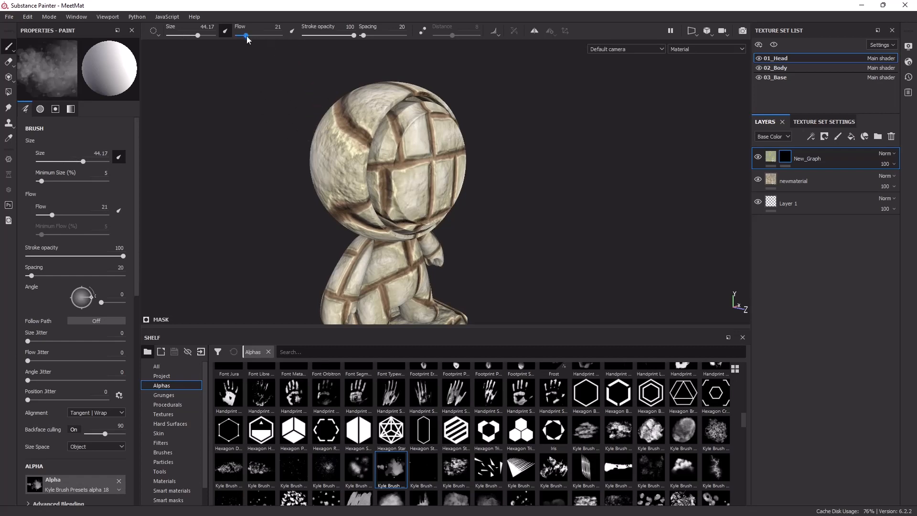
Switch the mask brush's grayscale value back and forth between black and white, finishing on white.
mouse_move(450, 193)
left_mouse_down("alt")
mouse_move(423, 176)
mouse_move(466, 175)
mouse_move(454, 196)
left_mouse_up("alt")
scroll(424, 177, "down", 3)
scroll(430, 173, "up", 5)
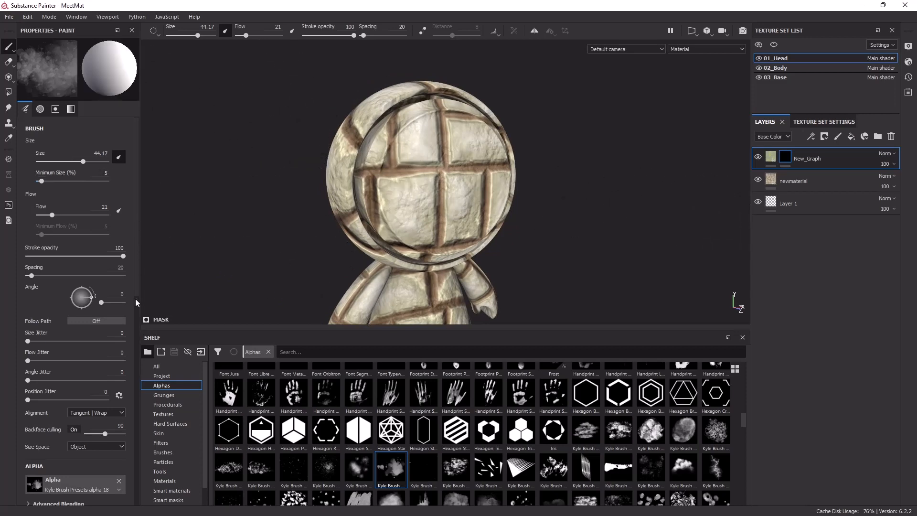
scroll(136, 334, "down", 5)
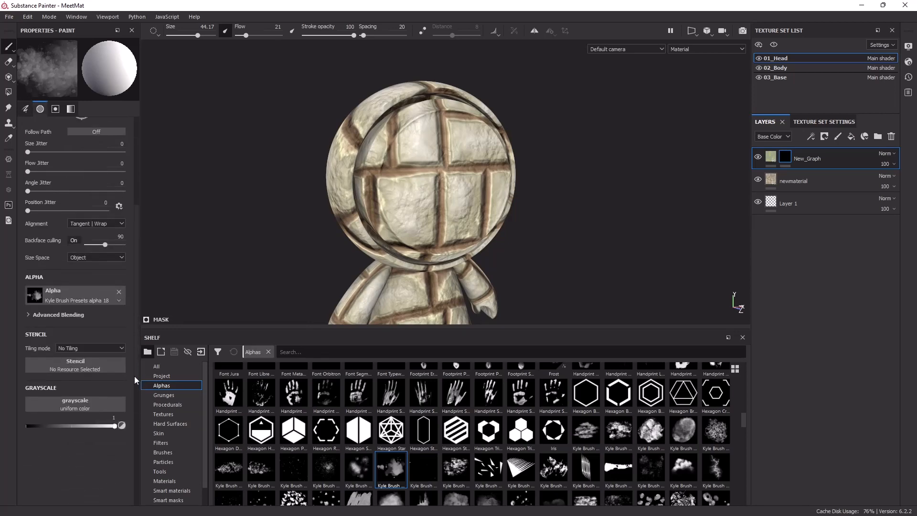
key("x")
key("x")
key("x")
key("x")
key("x")
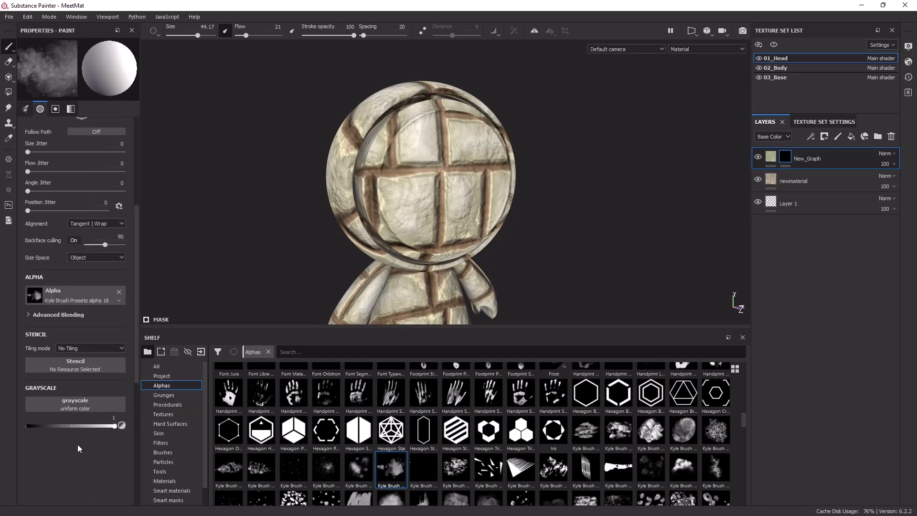
key("x")
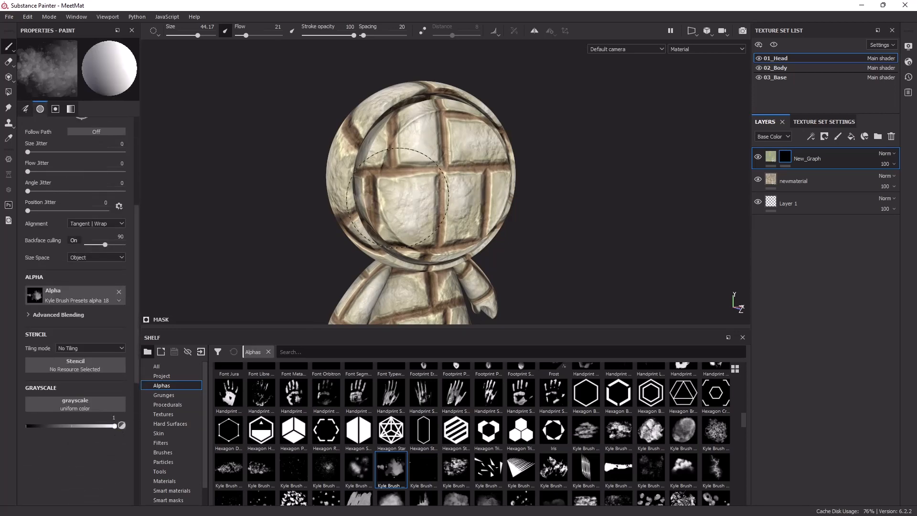
Paint mossy New_Graph patches through the mask onto the face and top of the head.
mouse_move(407, 173)
left_mouse_down()
mouse_move(458, 157)
mouse_move(382, 210)
mouse_move(394, 159)
mouse_move(490, 188)
mouse_move(481, 167)
left_mouse_up()
mouse_move(330, 133)
left_mouse_down()
mouse_move(269, 188)
mouse_move(306, 129)
mouse_move(348, 90)
left_mouse_up()
left_click_drag(356, 144, 406, 165, "alt")
middle_click_drag(406, 165, 504, 193, "alt")
mouse_move(504, 194)
left_mouse_down("alt")
mouse_move(563, 205)
mouse_move(401, 158)
mouse_move(495, 238)
left_mouse_up("alt")
middle_click_drag(478, 274, 434, 199, "alt")
left_click_drag(434, 199, 537, 256, "alt")
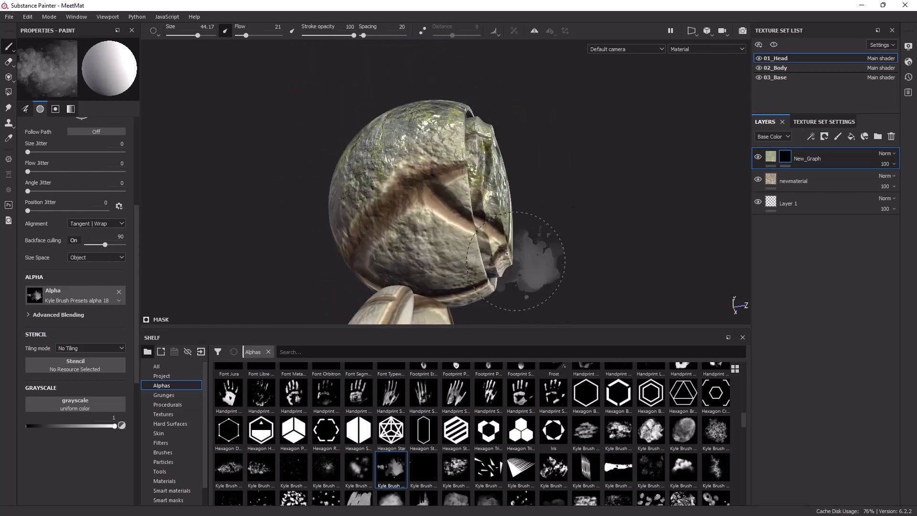
Paint more mossy patches through the mask onto the sides of the head.
middle_click_drag(537, 256, 505, 204, "alt")
left_click_drag(319, 175, 383, 146)
mouse_move(344, 169)
left_mouse_down("alt")
mouse_move(449, 198)
mouse_move(516, 182)
mouse_move(544, 161)
mouse_move(518, 143)
mouse_move(384, 233)
left_mouse_up("alt")
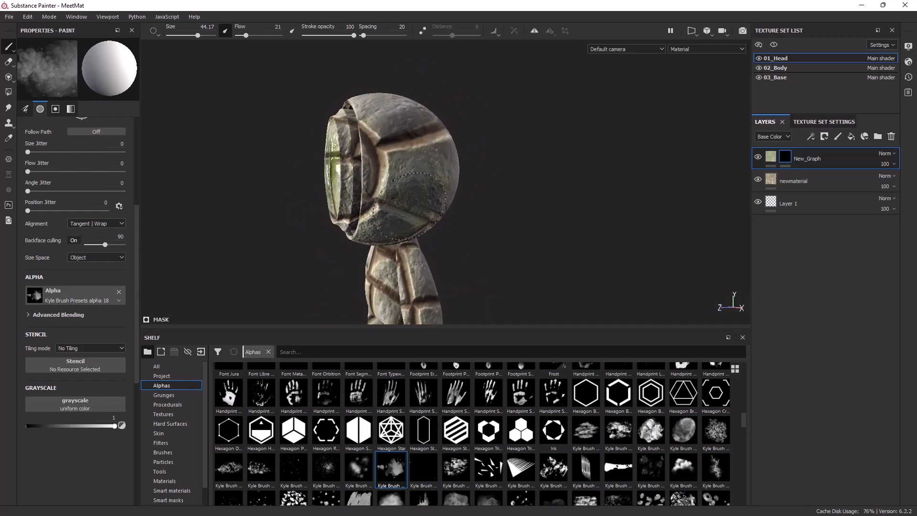
left_click_drag(412, 142, 394, 168, "alt")
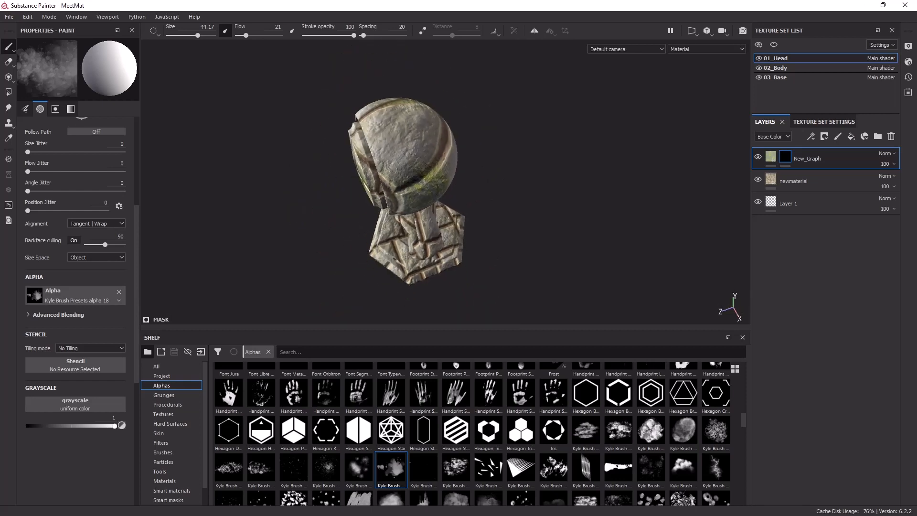
left_click_drag(435, 110, 471, 186, "alt")
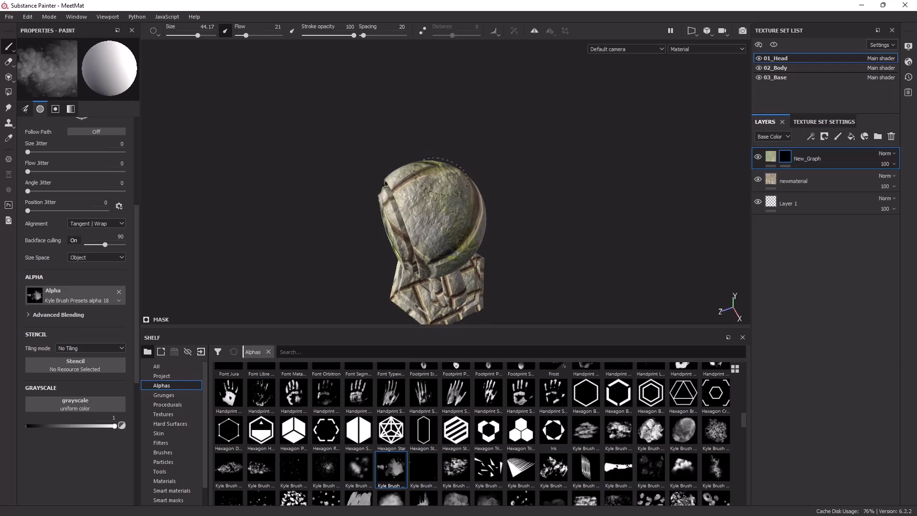
left_click_drag(538, 243, 471, 220, "alt")
scroll(465, 229, "up", 3)
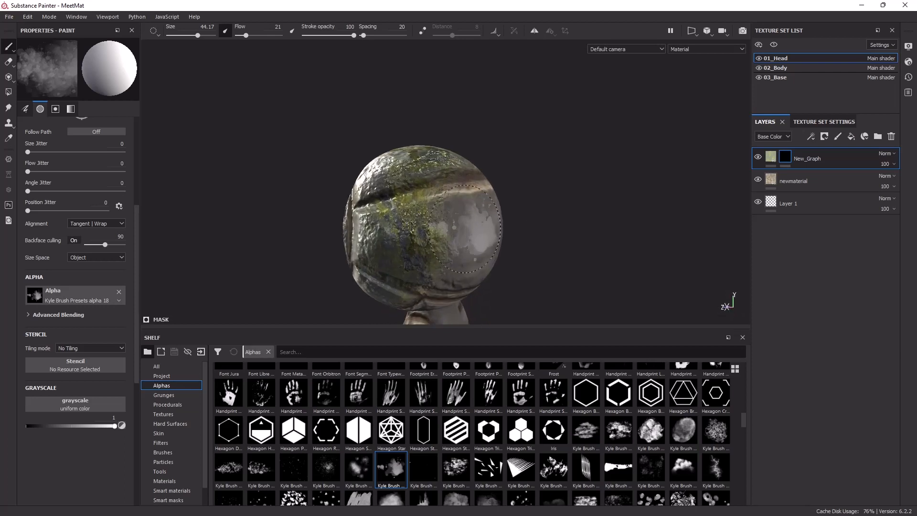
Reveal moss through the mask across the back of the head and down to the neck.
mouse_move(563, 229)
right_mouse_down("alt")
mouse_move(597, 227)
mouse_move(580, 217)
right_mouse_up("alt")
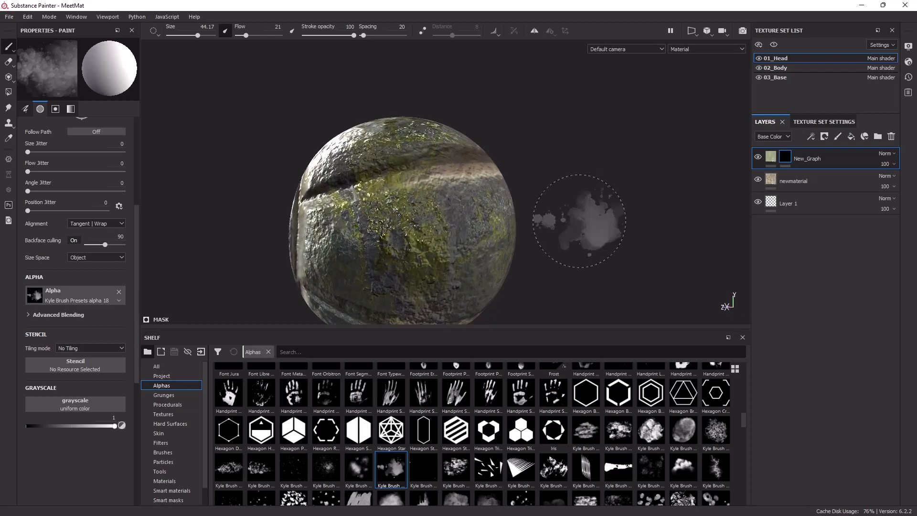
middle_click_drag(573, 234, 521, 161, "alt")
mouse_move(521, 160)
left_mouse_down("alt")
mouse_move(328, 171)
mouse_move(386, 201)
left_mouse_up("alt")
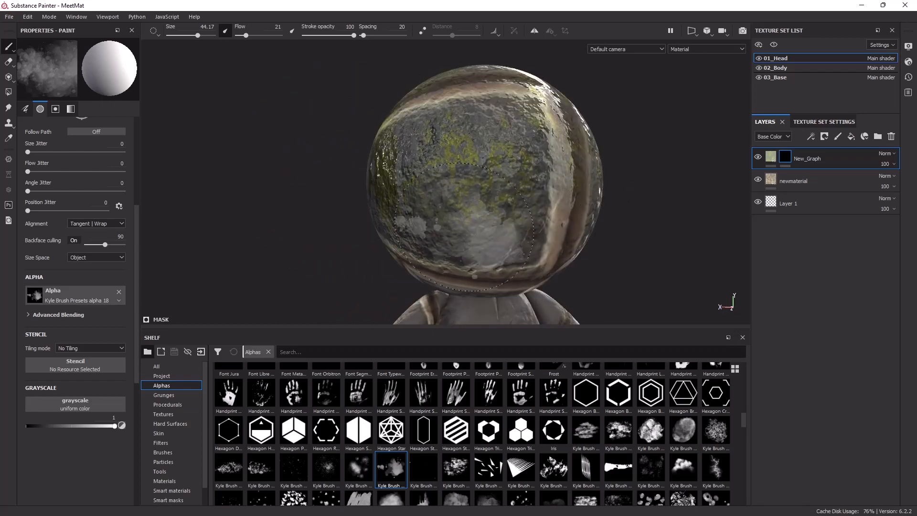
middle_click_drag(577, 135, 592, 52, "alt")
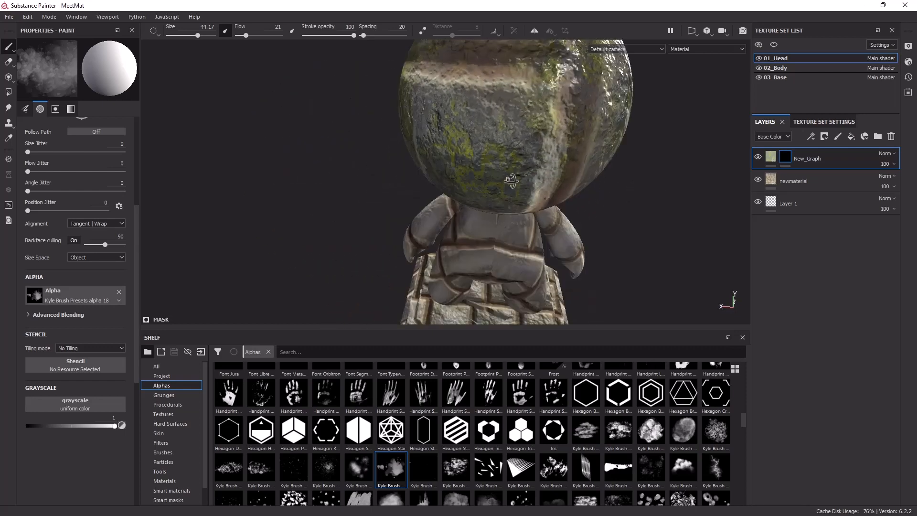
left_click_drag(592, 53, 605, 96, "alt")
right_click_drag(606, 96, 563, 124, "alt")
mouse_move(562, 129)
left_mouse_down("alt")
mouse_move(437, 169)
mouse_move(580, 199)
mouse_move(592, 211)
mouse_move(545, 224)
mouse_move(443, 205)
left_mouse_up("alt")
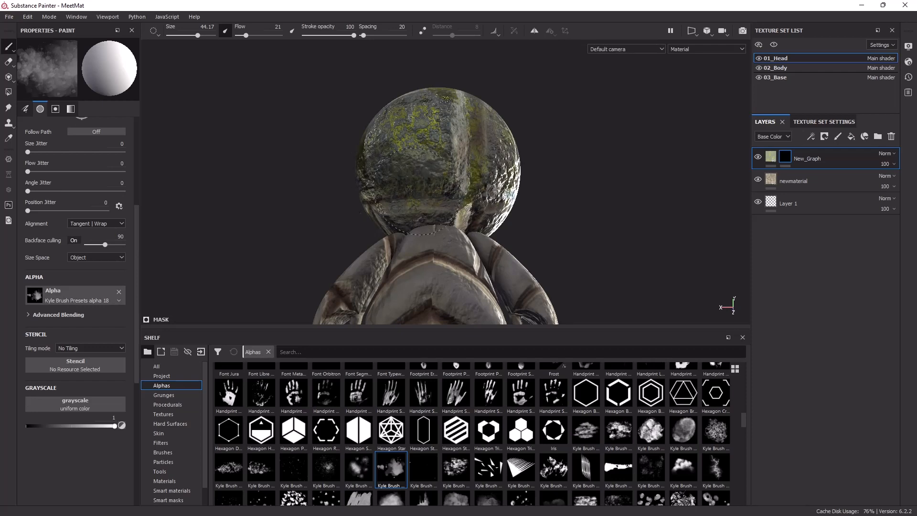
Fill the remaining bare areas of the head's back and side with mossy brush strokes in the mask.
left_click_drag(591, 176, 512, 165, "alt")
left_click_drag(568, 141, 473, 155)
left_click_drag(551, 139, 528, 161, "alt")
mouse_move(562, 170)
right_mouse_down("alt")
mouse_move(524, 175)
mouse_move(527, 189)
right_mouse_up("alt")
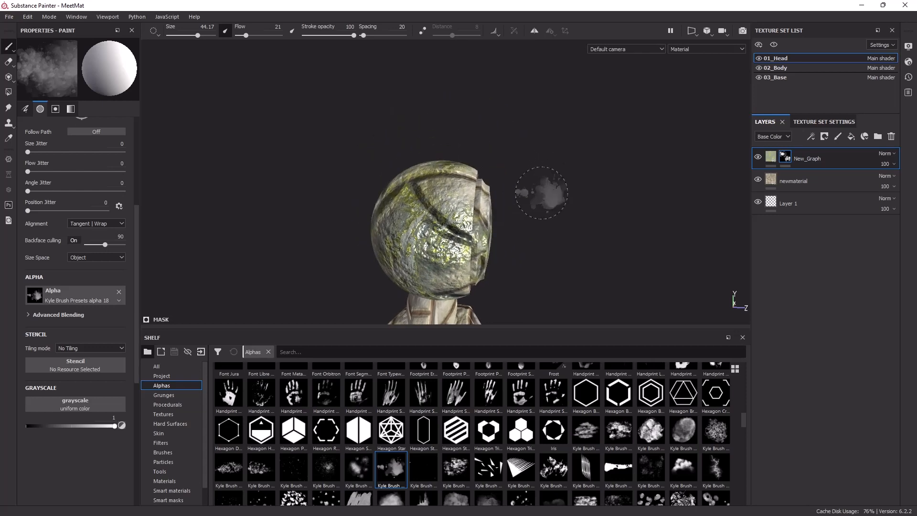
Examine the blend of moss and stone on the head from several angles and distances.
middle_click_drag(548, 206, 492, 123, "alt")
mouse_move(501, 143)
left_mouse_down("alt")
mouse_move(459, 175)
mouse_move(423, 163)
left_mouse_up("alt")
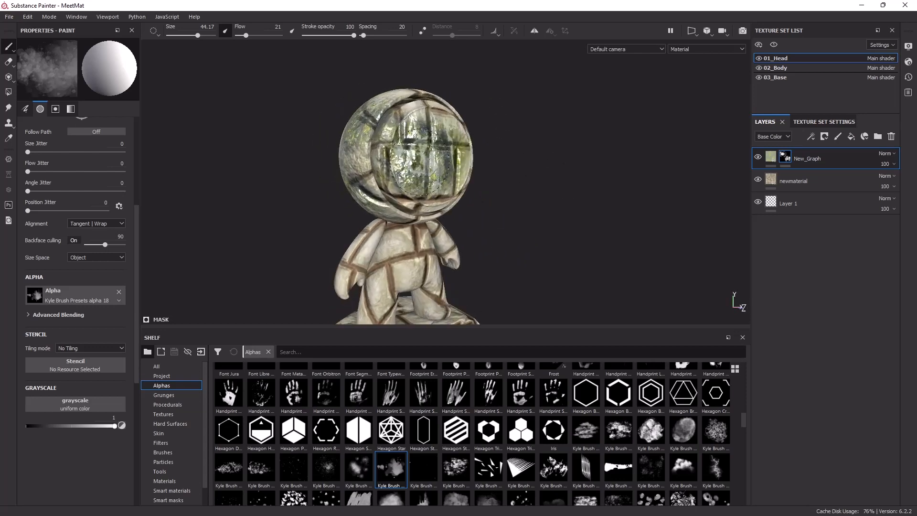
middle_click_drag(474, 151, 502, 176, "alt")
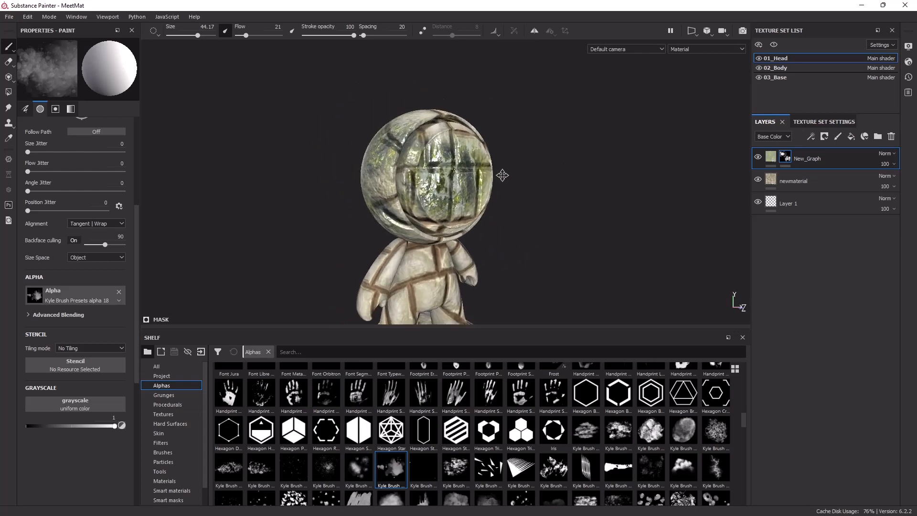
scroll(501, 155, "up", 5)
left_click_drag(466, 128, 547, 187, "alt")
mouse_move(414, 198)
middle_mouse_down("alt")
mouse_move(506, 207)
mouse_move(515, 175)
mouse_move(502, 138)
middle_mouse_up("alt")
scroll(537, 222, "down", 5)
left_click_drag(553, 206, 498, 199, "alt")
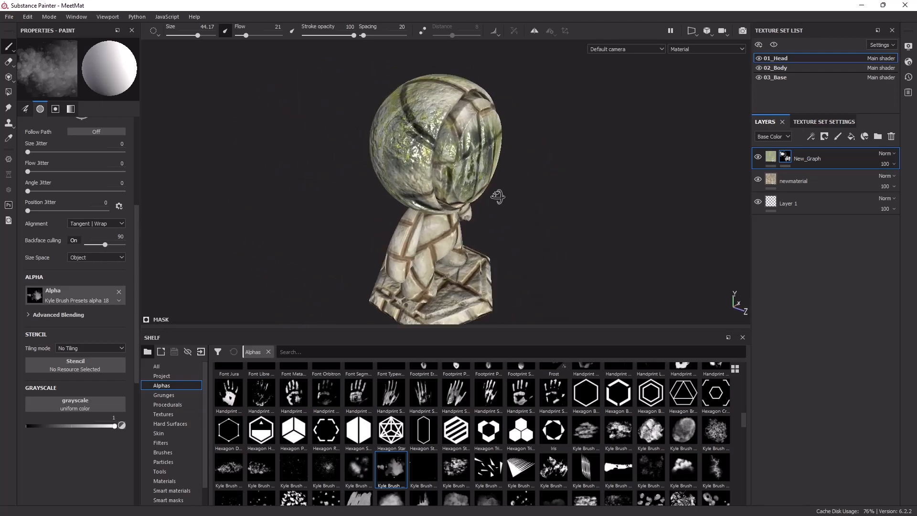
middle_click_drag(502, 210, 497, 194, "alt")
mouse_move(498, 194)
left_mouse_down("alt")
mouse_move(465, 200)
mouse_move(470, 207)
left_mouse_up("alt")
scroll(488, 217, "up", 3)
middle_click_drag(488, 205, 487, 128, "alt")
left_click_drag(487, 128, 435, 146, "alt")
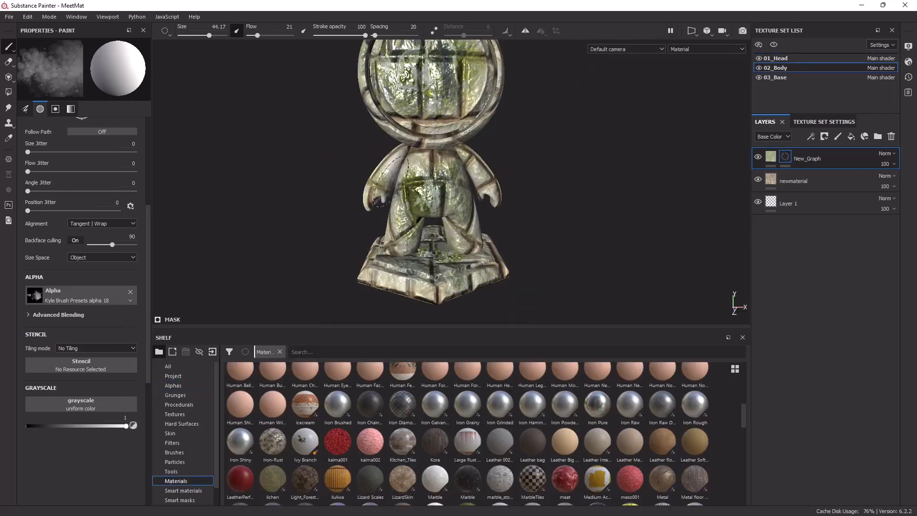
Paint mossy New_Graph patches onto the body's arms and back through the 02_Body layer mask.
mouse_move(406, 172)
left_mouse_down("alt")
mouse_move(352, 197)
mouse_move(282, 184)
left_mouse_up("alt")
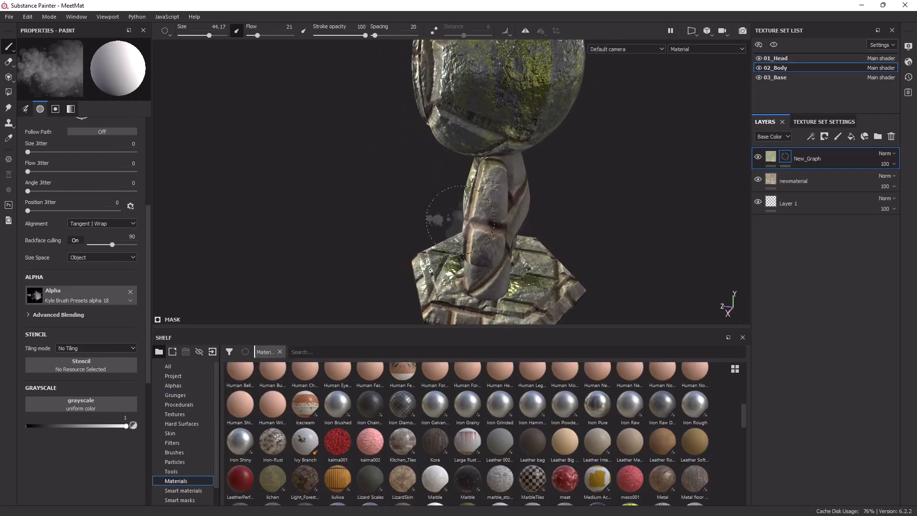
left_click_drag(461, 258, 345, 235, "alt")
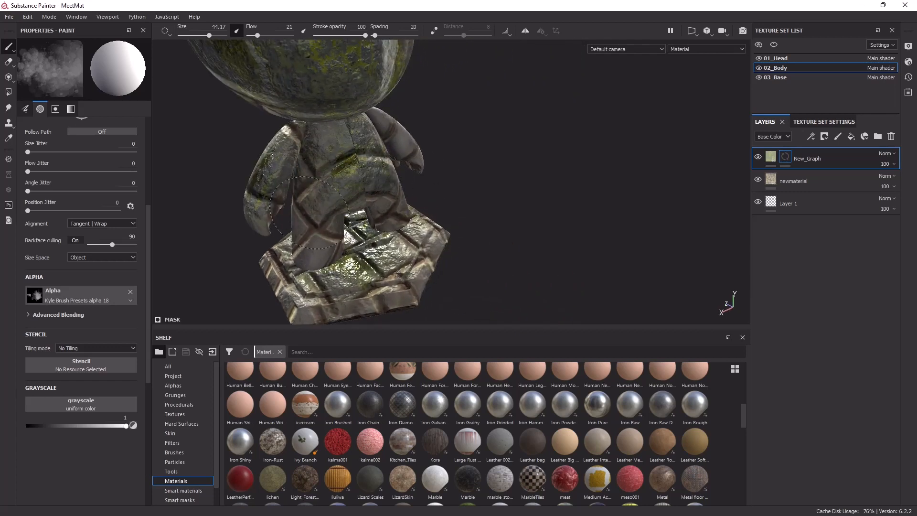
mouse_move(342, 143)
left_mouse_down("alt")
mouse_move(489, 185)
mouse_move(509, 170)
mouse_move(545, 180)
left_mouse_up("alt")
Examine the moss coverage on the whole figure and its base from different sides.
scroll(470, 183, "up", 3)
left_click_drag(442, 191, 605, 194, "alt")
scroll(453, 211, "down", 5)
left_click_drag(440, 215, 482, 219, "alt")
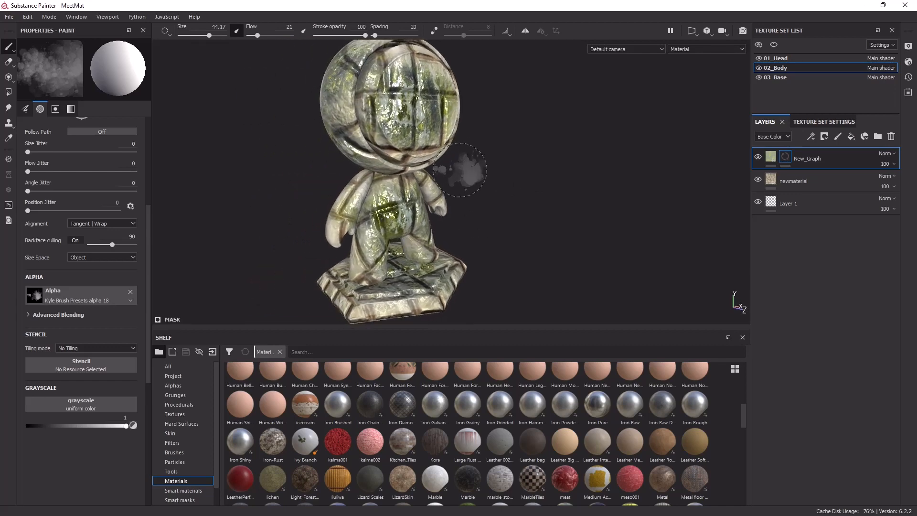
scroll(477, 158, "up", 3)
mouse_move(413, 180)
left_mouse_down("alt")
mouse_move(514, 196)
mouse_move(477, 190)
mouse_move(689, 181)
left_mouse_up("alt")
scroll(460, 205, "down", 5)
scroll(470, 214, "up", 4)
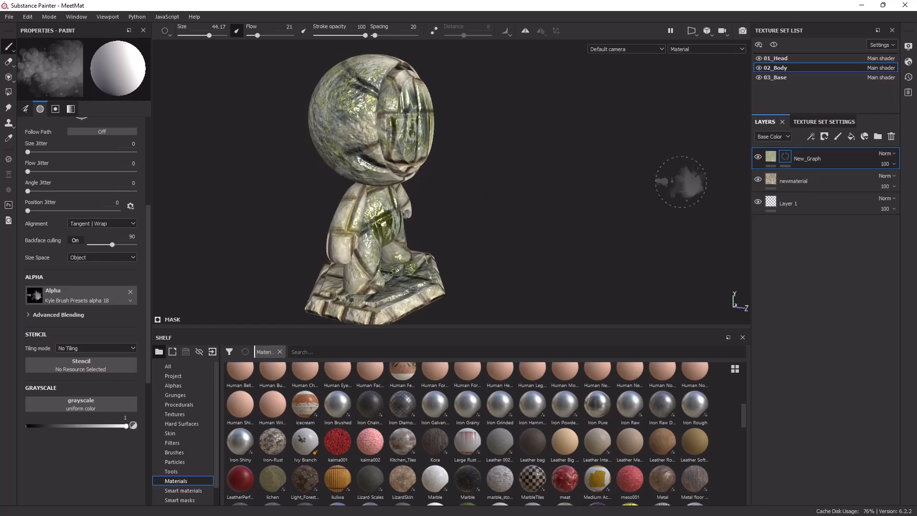
Return to the 01_Head texture set's New_Graph mask and paint additional moss over the top, side and face of the head.
left_click(797, 159)
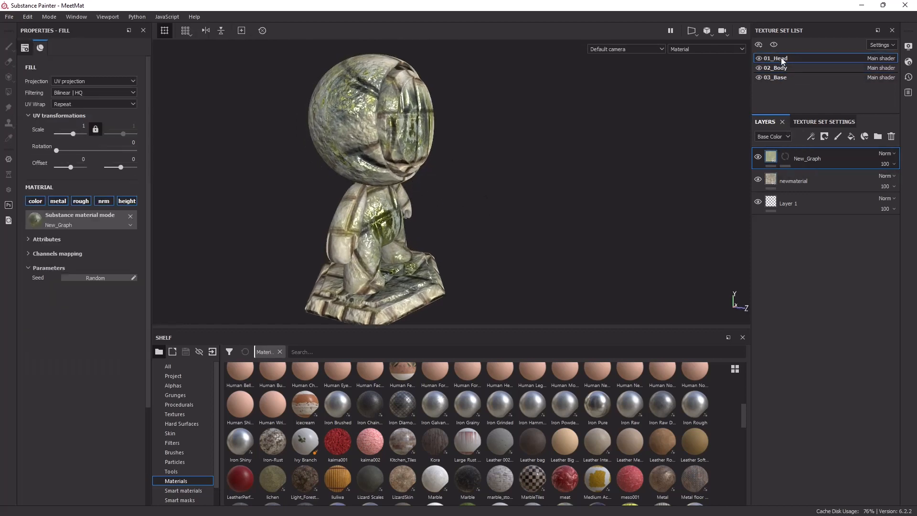
left_click(785, 158)
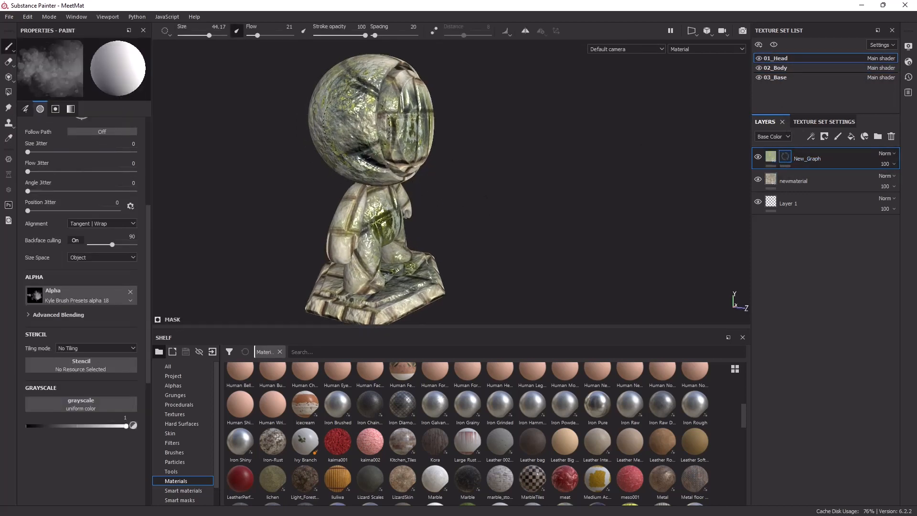
left_click_drag(345, 95, 358, 143, "alt")
middle_click_drag(358, 143, 373, 210, "alt")
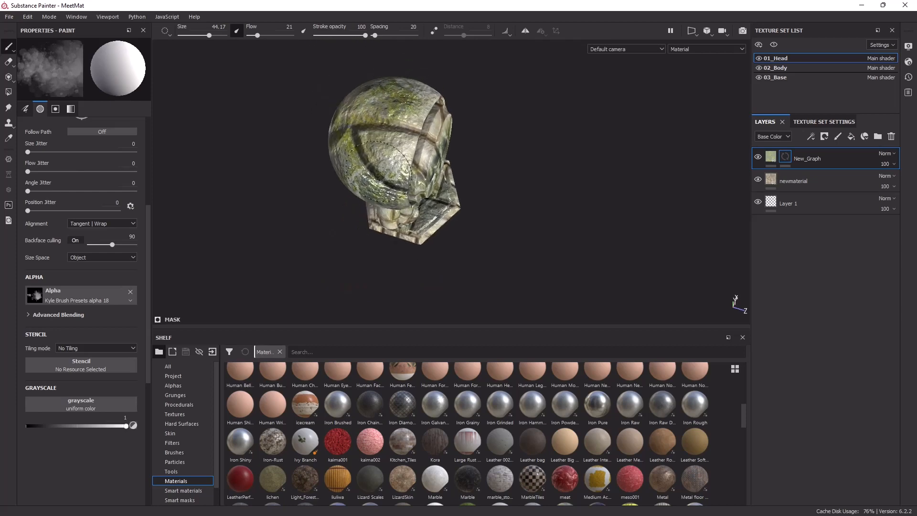
left_click_drag(523, 212, 477, 184, "alt")
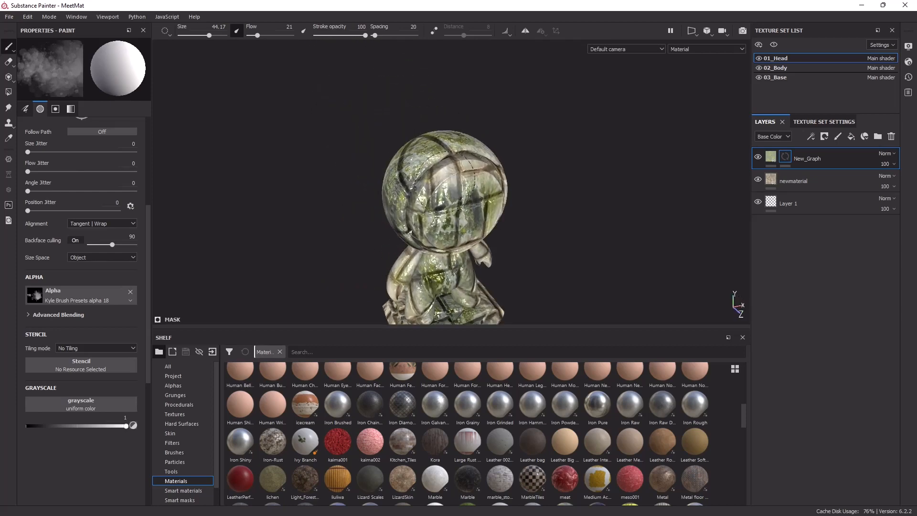
middle_click_drag(477, 186, 442, 127, "alt")
left_click_drag(434, 190, 473, 177, "alt")
middle_click_drag(473, 177, 480, 199, "alt")
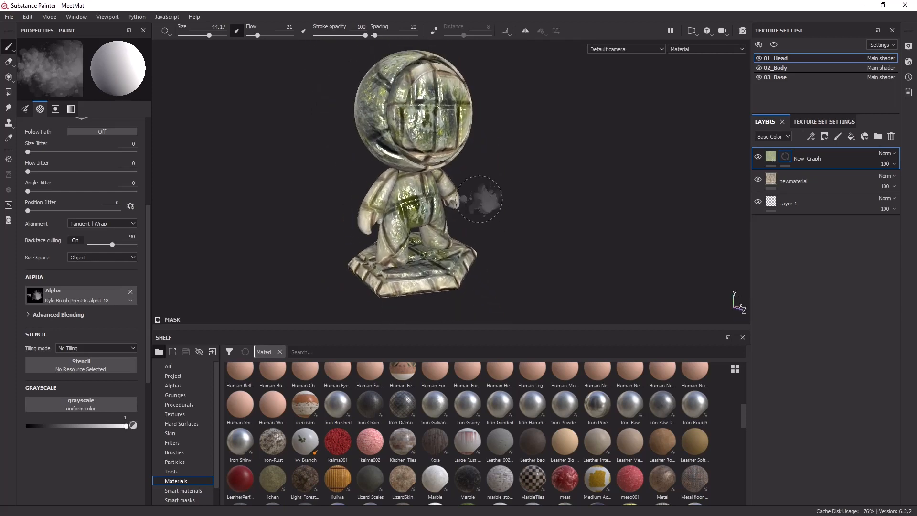
scroll(479, 199, "up", 3)
left_click_drag(479, 199, 456, 201, "alt")
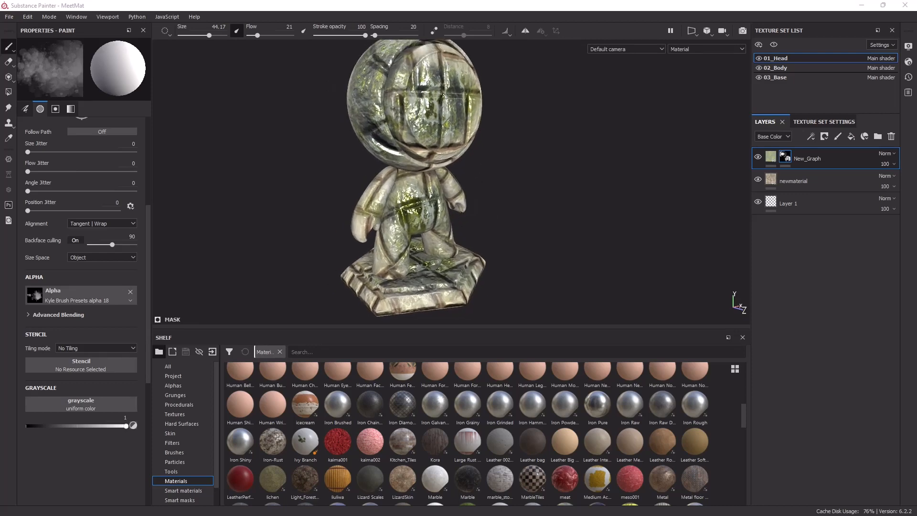